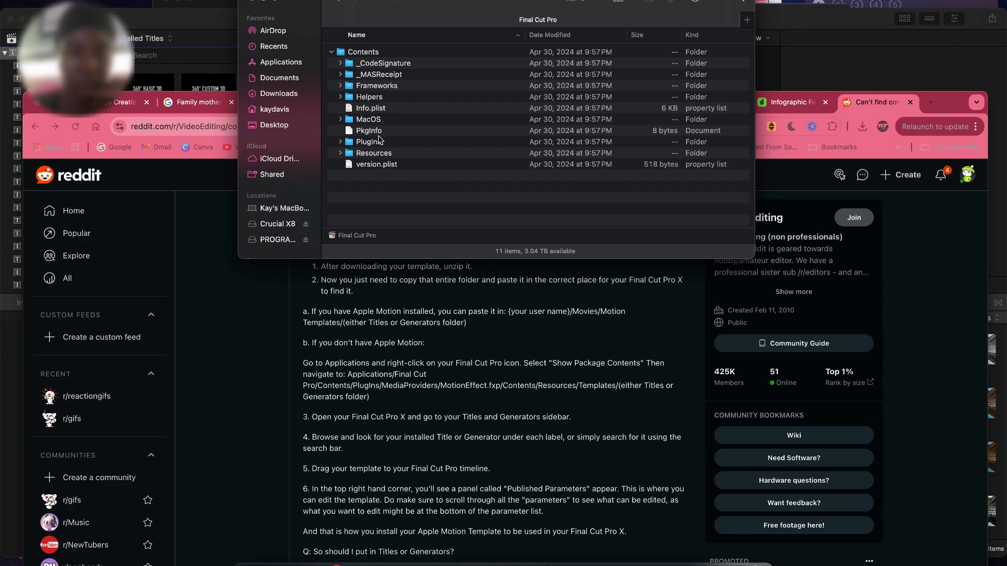
- In the Final Cut Pro package contents, expand PlugIns, MediaProviders, MotionEffect.fxp, Contents and its Resources folder
left_click(375, 144)
left_click(340, 143)
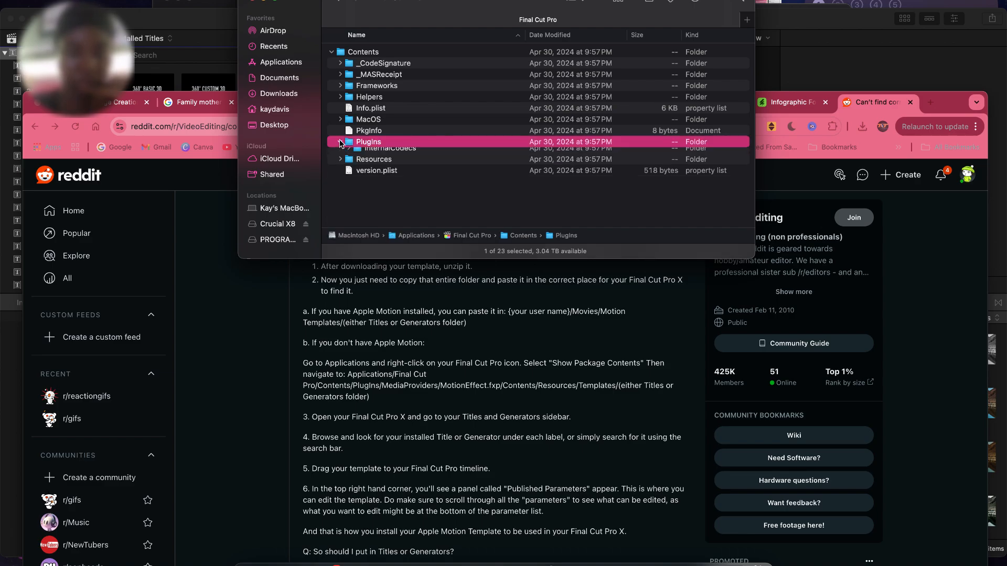
scroll(351, 178, "down", 5)
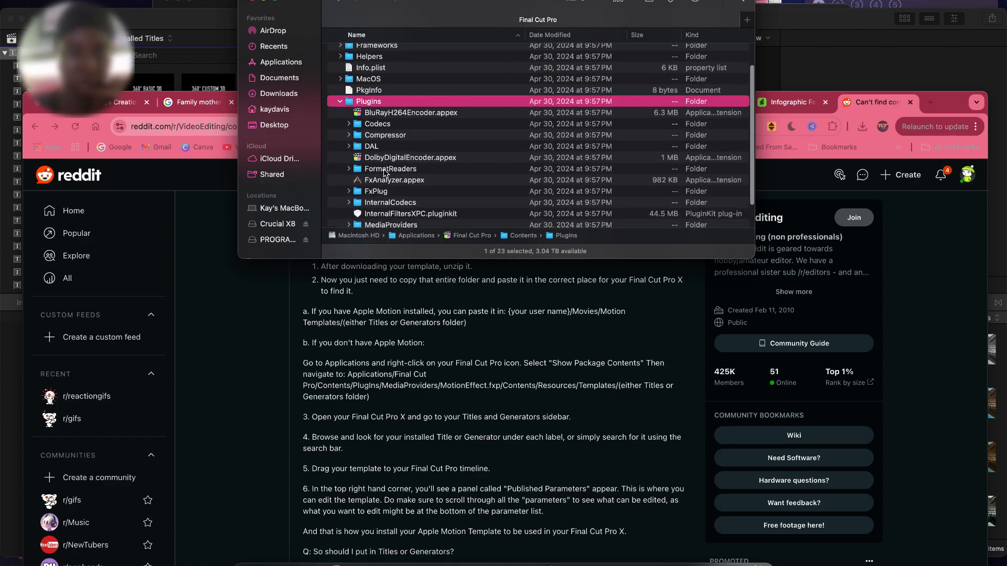
left_click(349, 184)
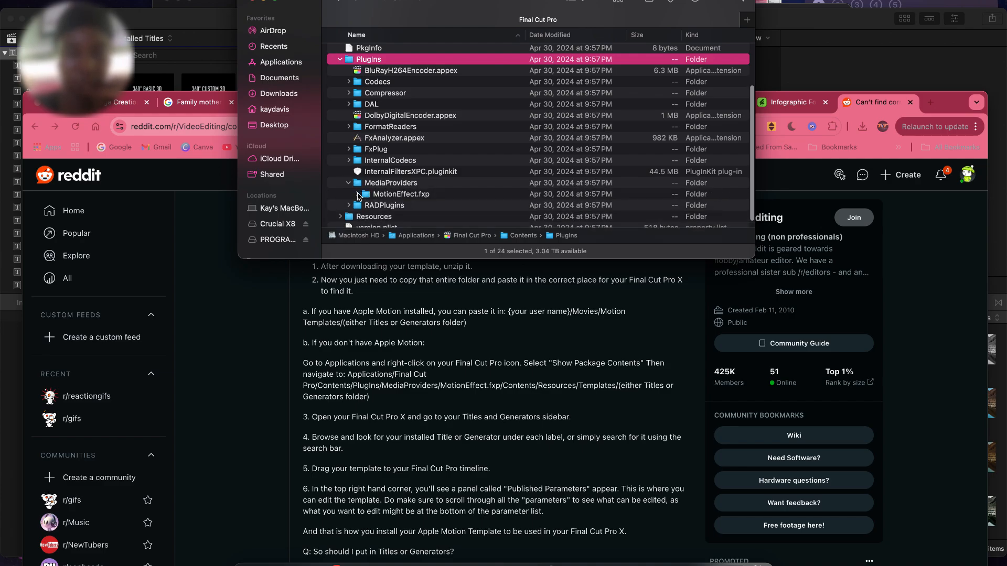
left_click(358, 194)
scroll(371, 201, "down", 1)
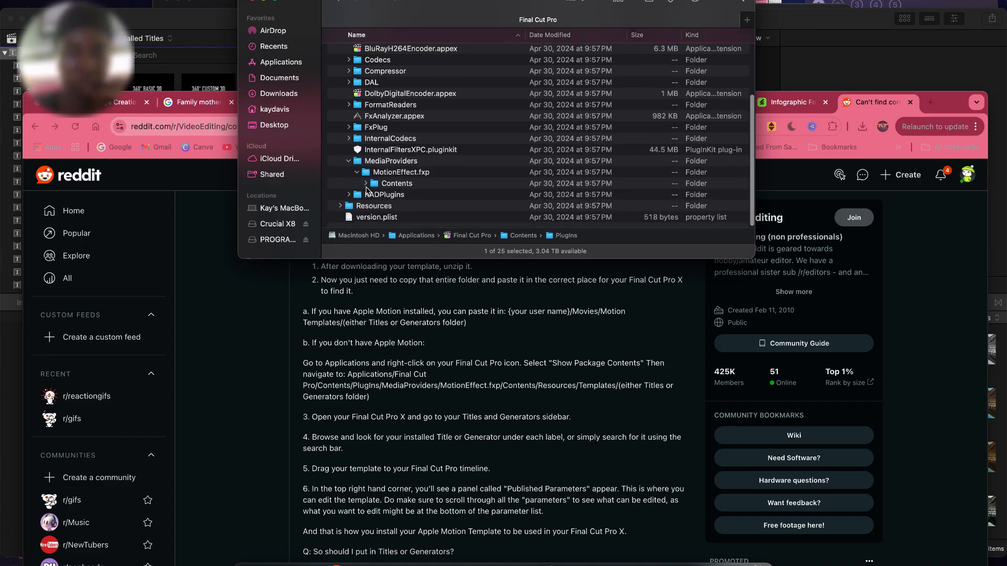
left_click(365, 184)
scroll(366, 187, "down", 3)
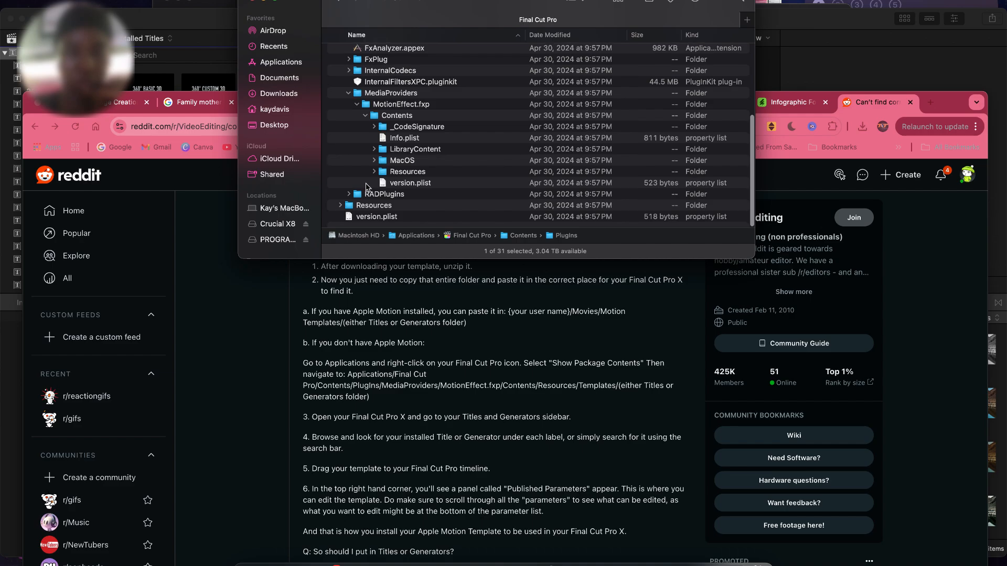
left_click(374, 171)
- Open the Templates folder inside the expanded Resources folder
scroll(378, 173, "down", 5)
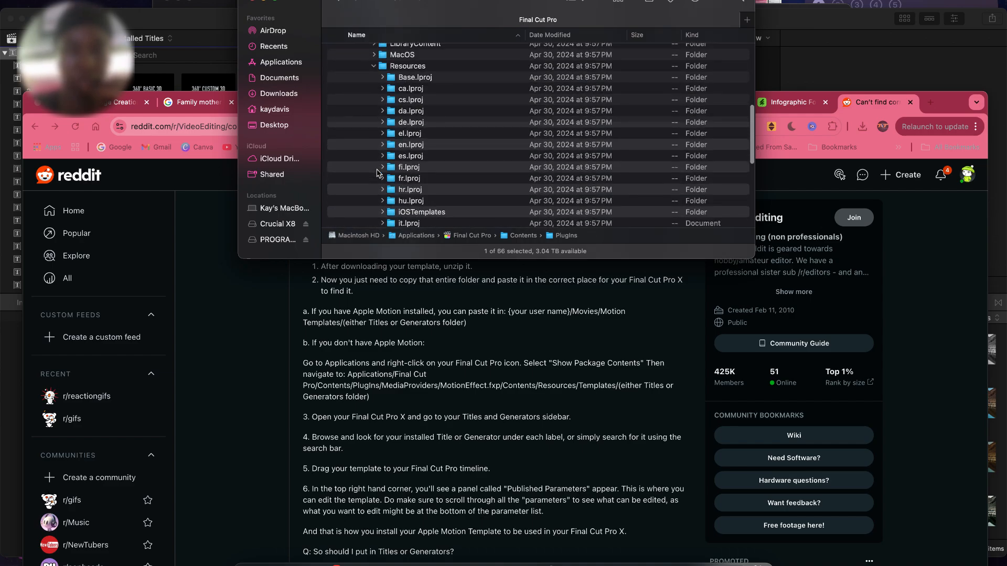
scroll(377, 173, "down", 2)
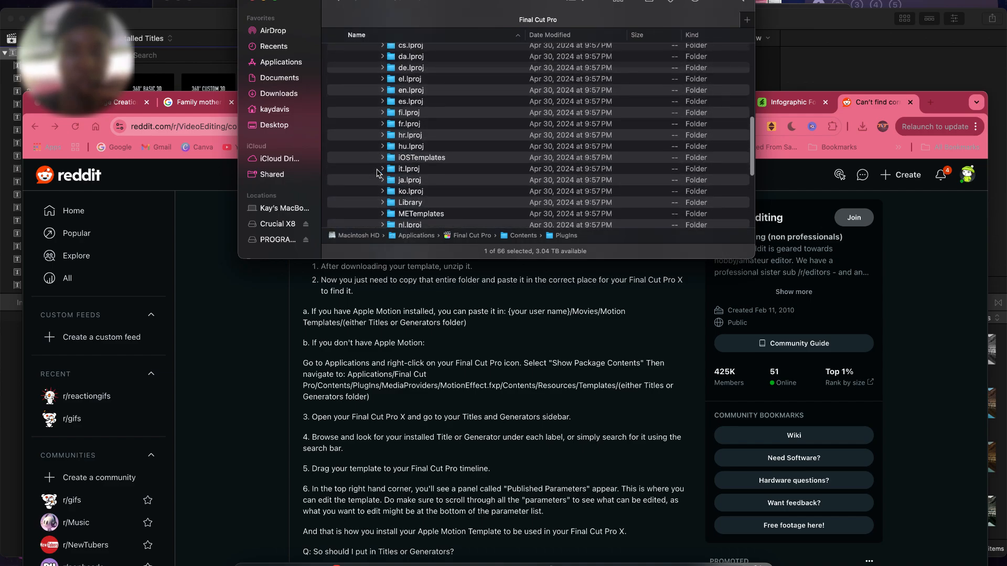
scroll(377, 173, "down", 10)
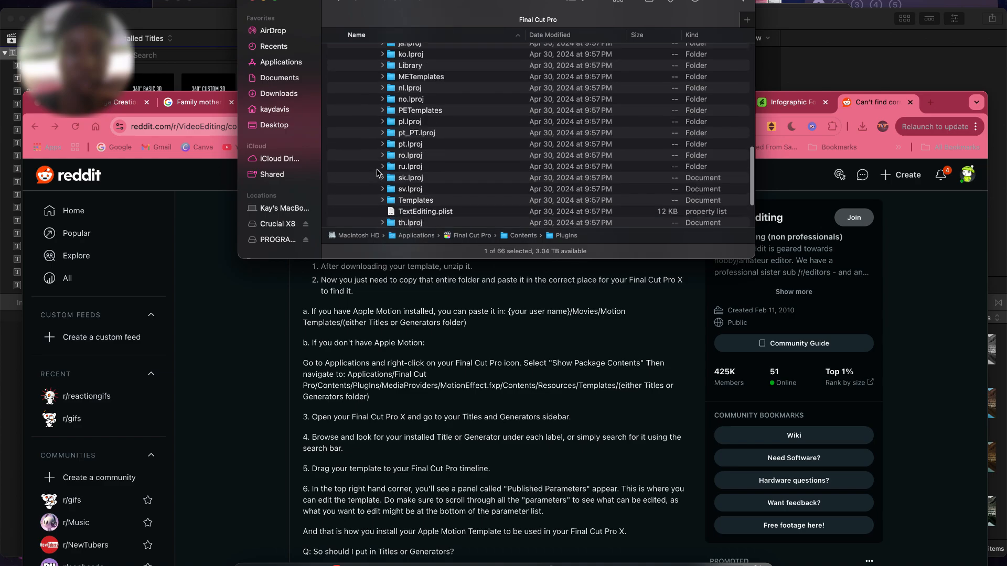
left_click(387, 149)
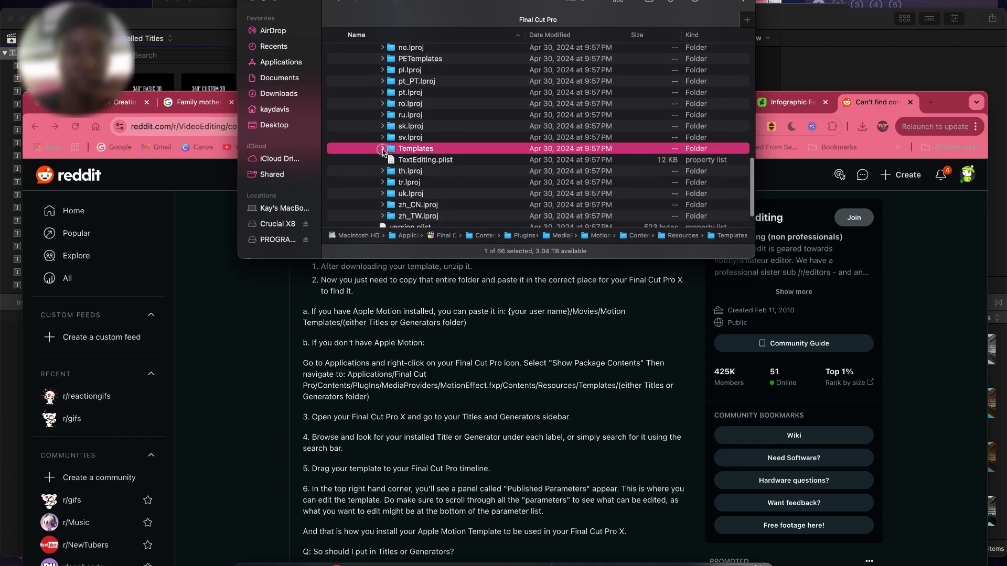
left_click(382, 149)
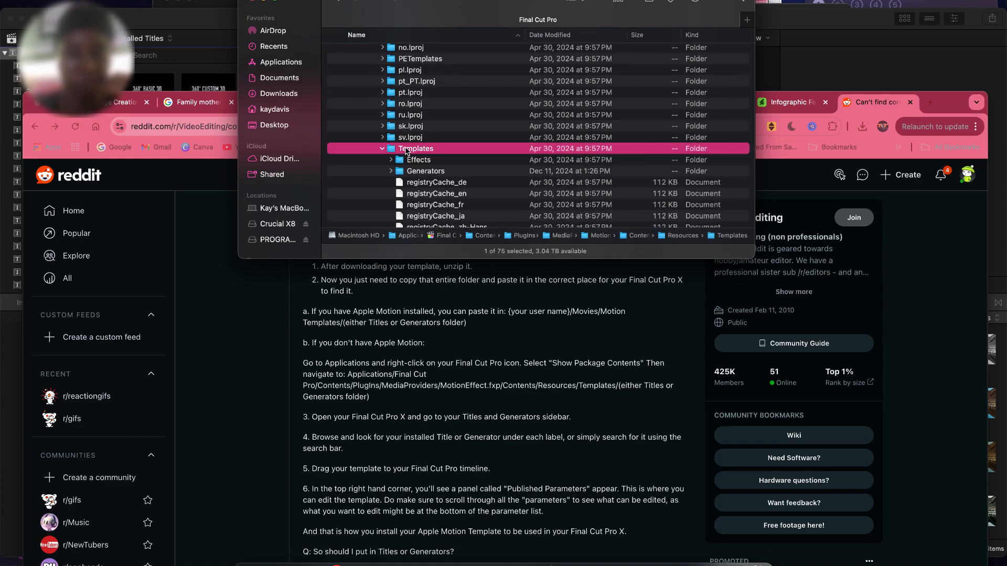
double_click(407, 149)
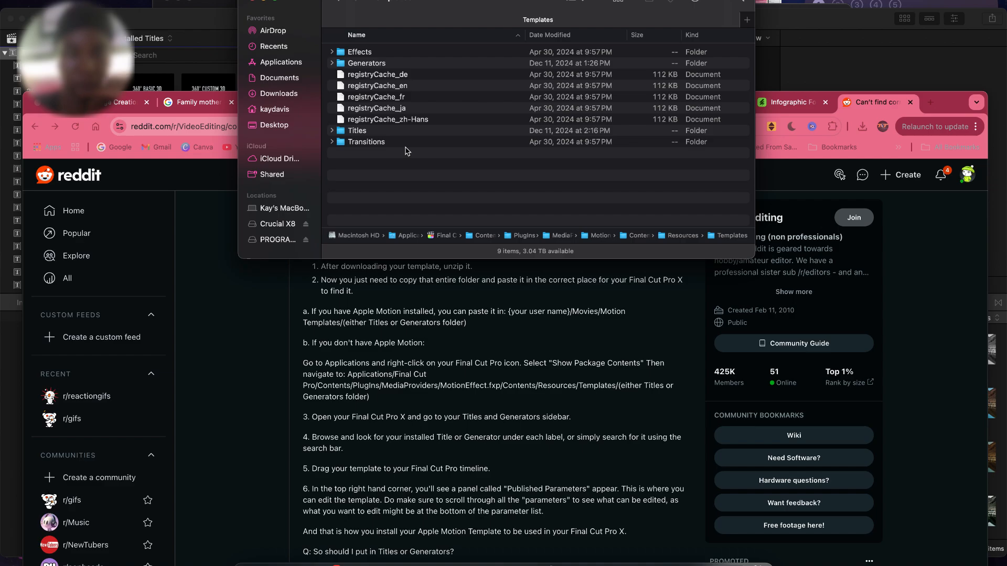
- Examine the contents of the Effects, Generators and Titles folders within Templates, collapsing each one again
left_click(332, 51)
left_click(332, 52)
left_click(332, 63)
left_click(332, 63)
left_click(332, 131)
left_click(332, 131)
- Open a second, separate Finder window and place it beside the Templates window
left_click_drag(461, 2, 385, 171)
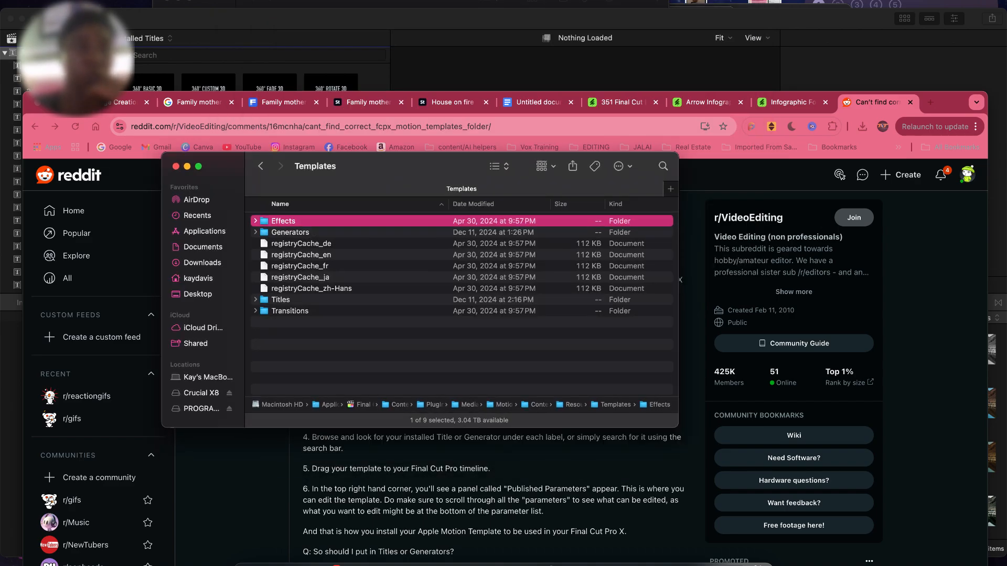
left_click(109, 1)
mouse_move(146, 1)
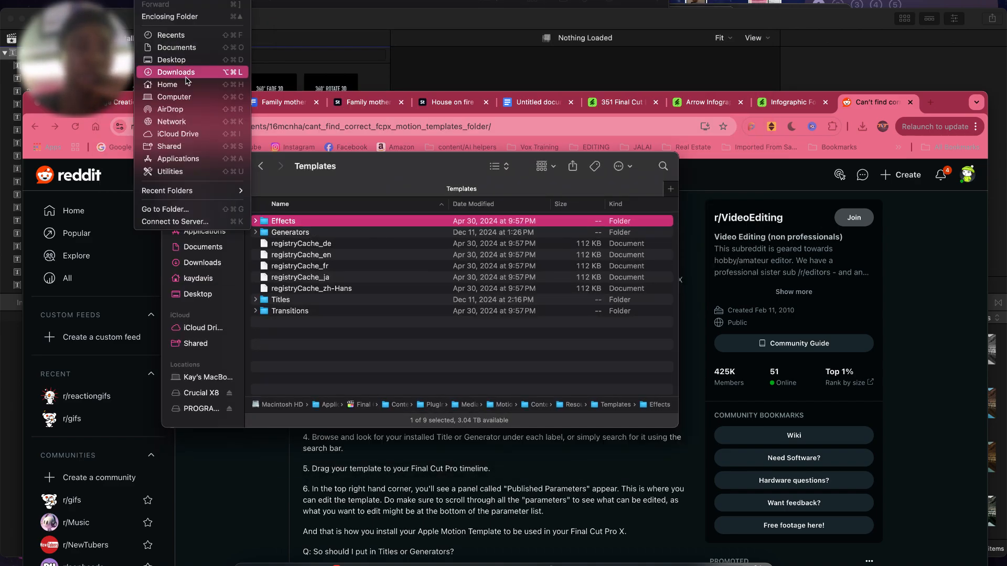
left_click(676, 196)
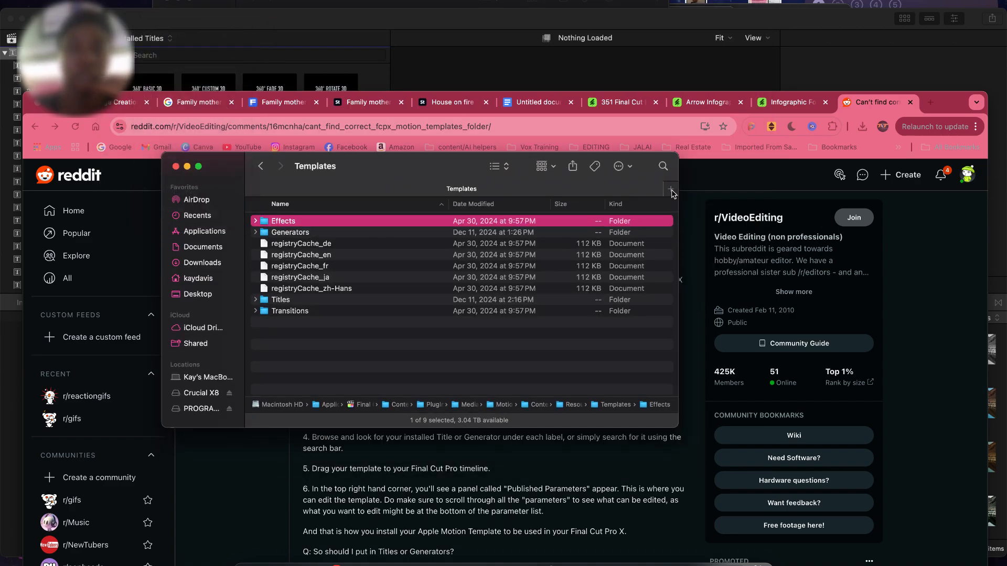
left_click(672, 191)
left_click_drag(609, 196, 699, 229)
left_click_drag(641, 214, 629, 30)
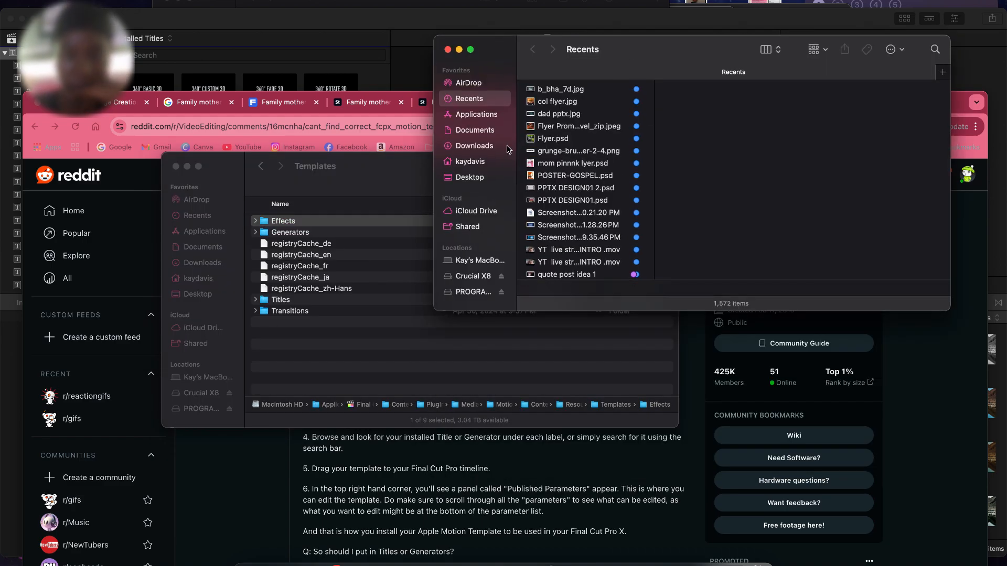
- Open the Motion Templates folder within the home folder's Movies folder and move the Templates window clear of it
left_click(476, 164)
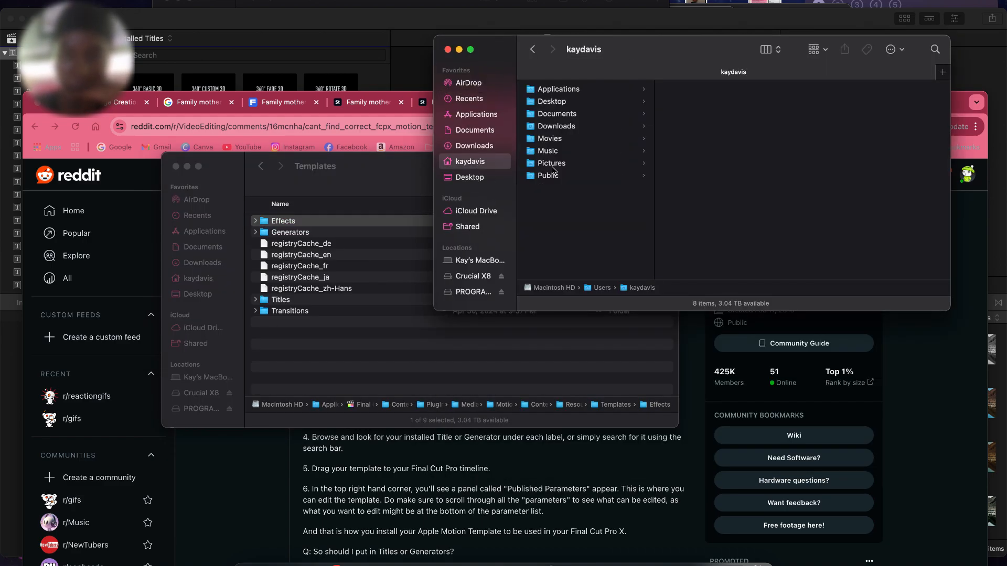
left_click(556, 139)
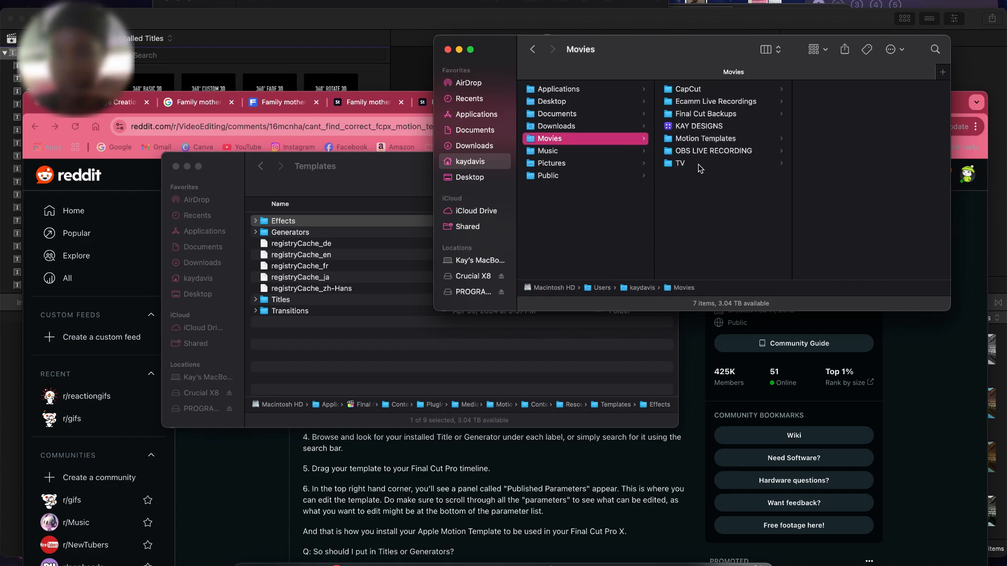
left_click(700, 139)
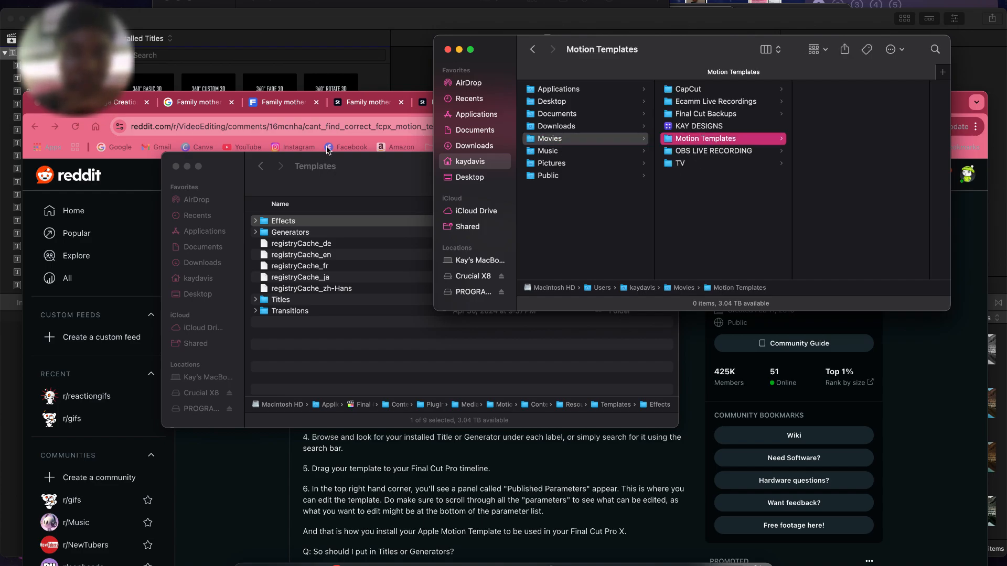
left_click(338, 164)
left_click_drag(338, 163, 219, 106)
- Examine the Stylize, Styles, Looks, Light and Distortion subfolders of Effects in the Templates window
left_click(137, 164)
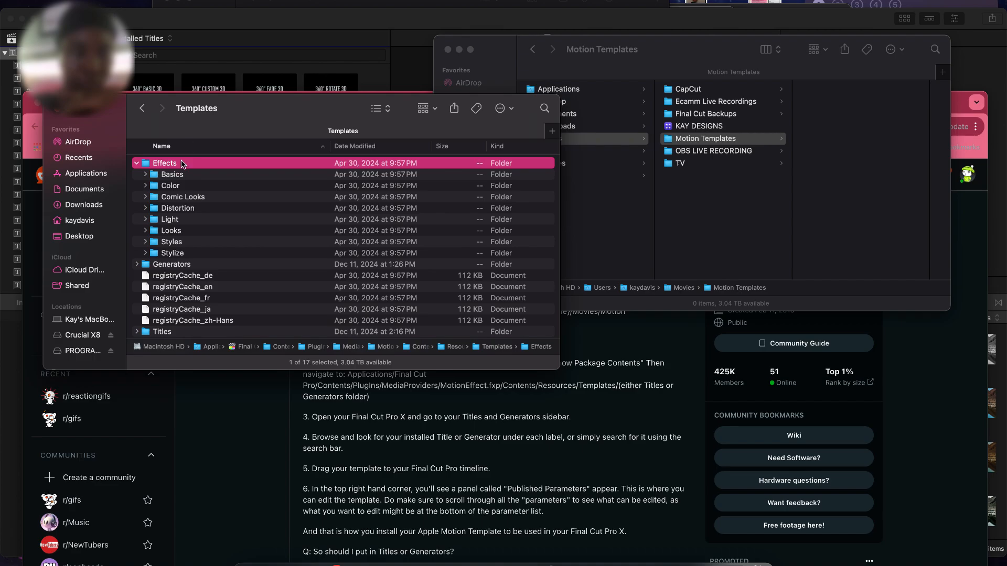
left_click(158, 253)
left_click(146, 253)
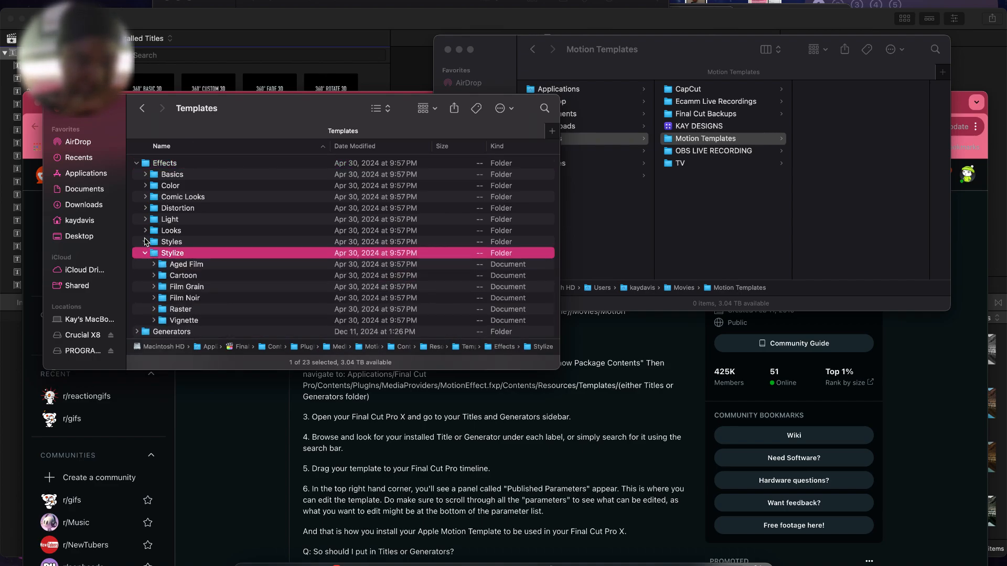
left_click(145, 242)
left_click(145, 231)
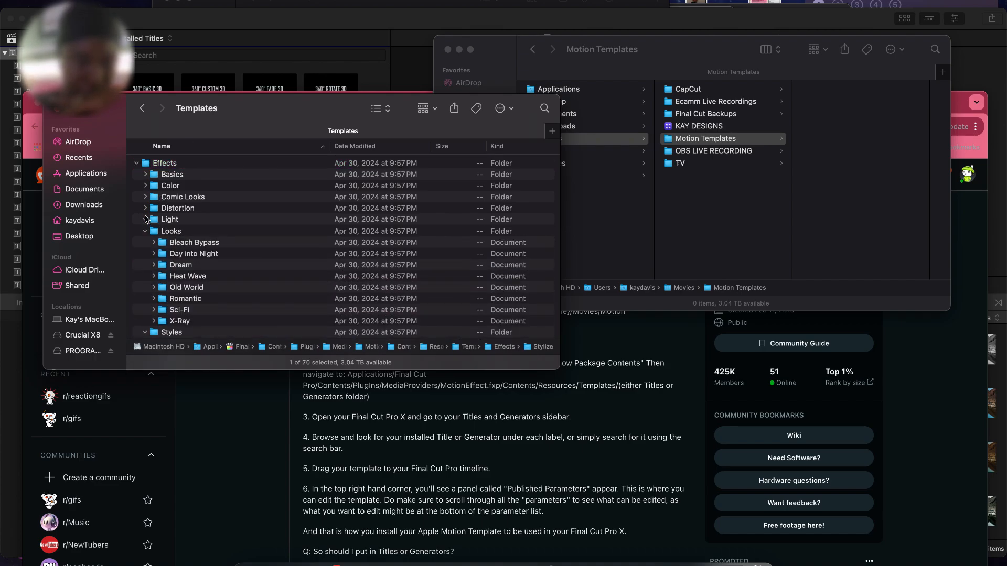
left_click(146, 219)
left_click(145, 209)
left_click(137, 164)
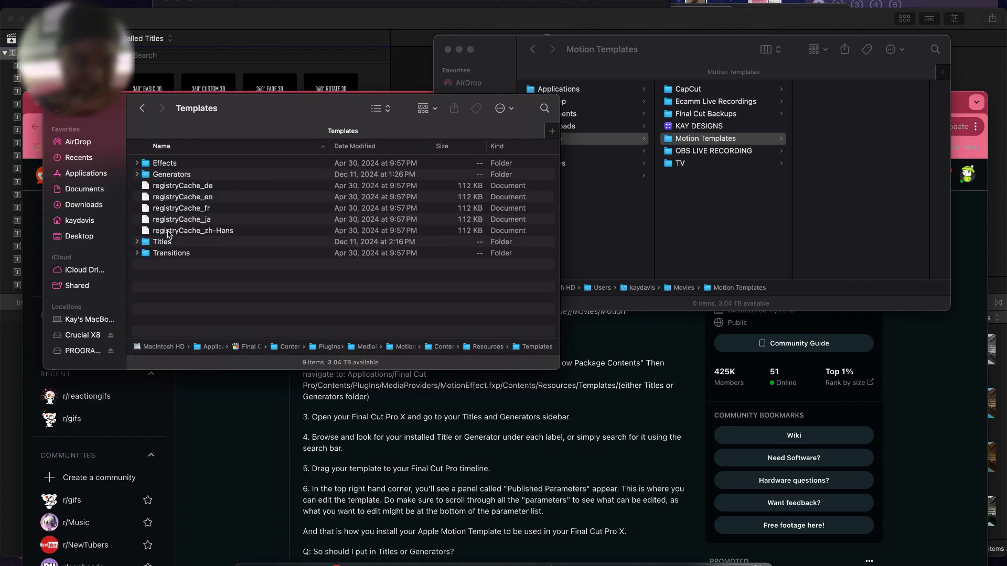
- Create aliases of the Generators, Titles, Transitions and Effects folders from Templates in the Motion Templates folder
left_click(138, 175)
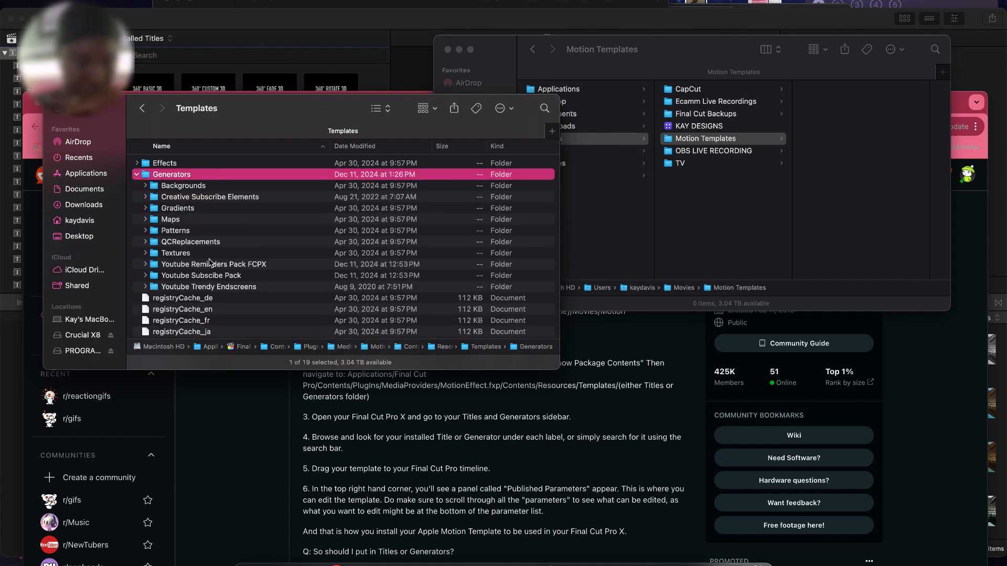
left_click_drag(164, 178, 839, 115)
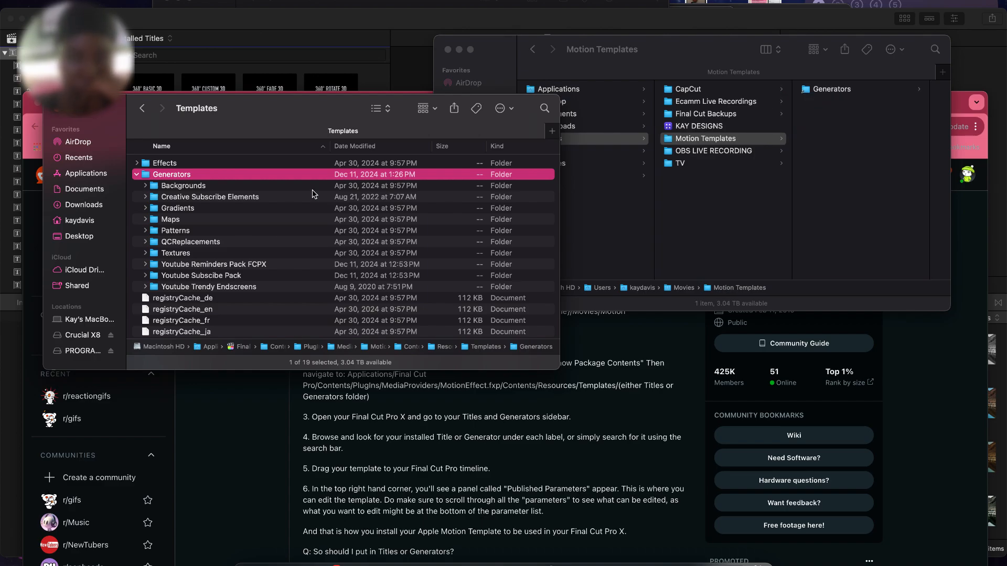
scroll(248, 282, "down", 3)
scroll(249, 282, "up", 2)
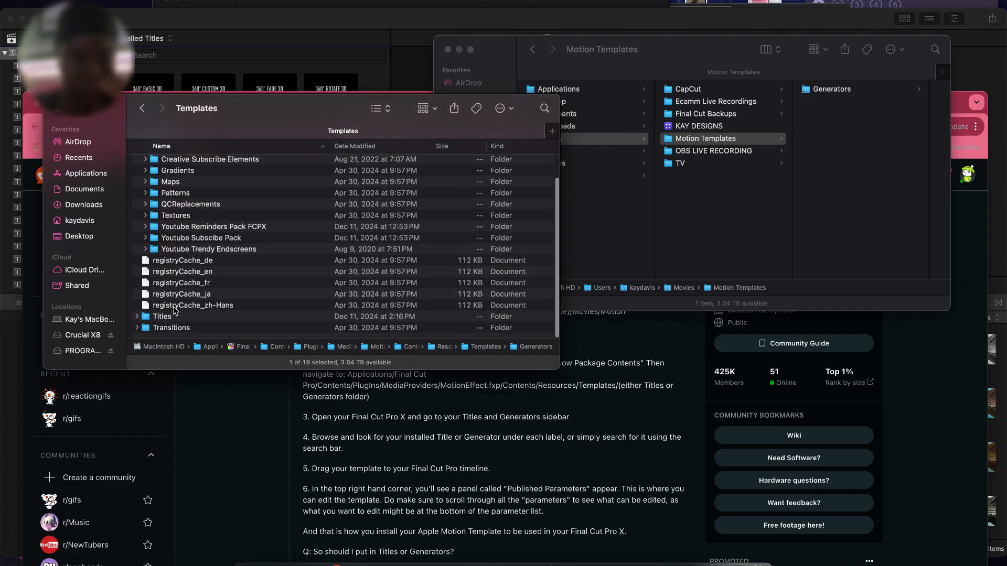
left_click_drag(164, 320, 837, 126)
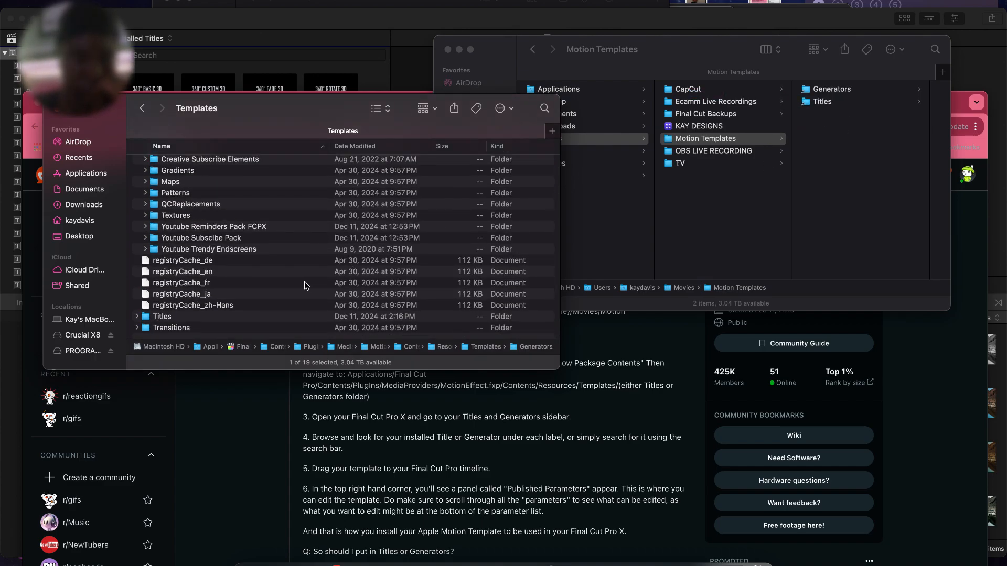
left_click_drag(224, 331, 890, 196)
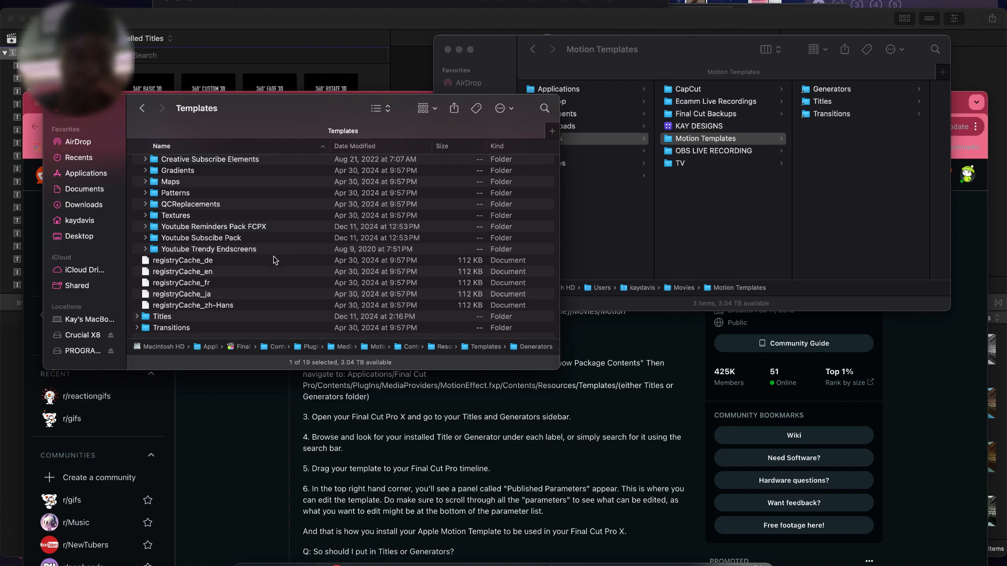
scroll(182, 183, "up", 2)
left_click_drag(162, 165, 834, 120)
- Open Titles in Motion Templates, and open the downloaded infographic-smart-graphs folder in its own Finder window
left_click(831, 116)
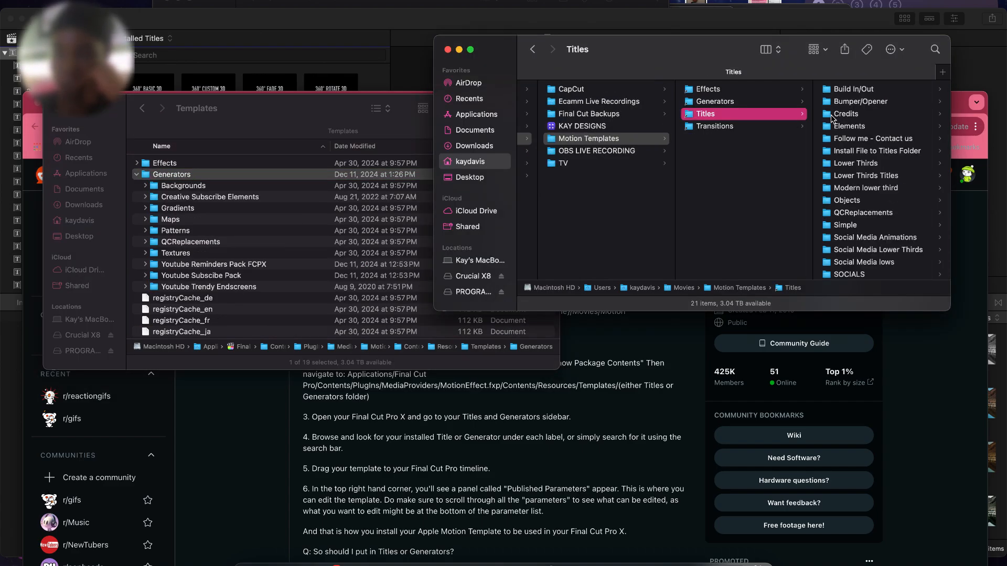
scroll(881, 210, "down", 3)
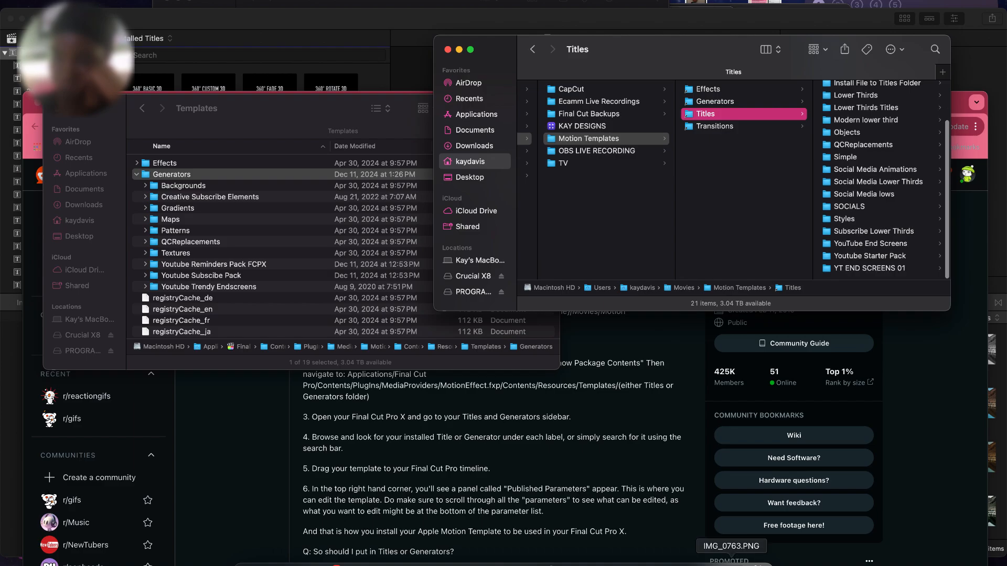
left_click(676, 545)
left_click(454, 155)
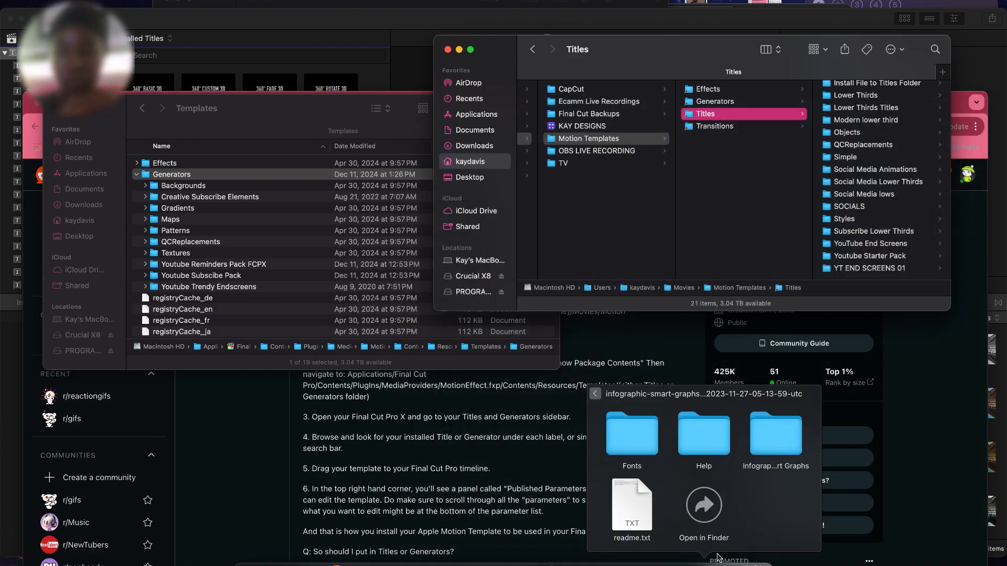
left_click(698, 518)
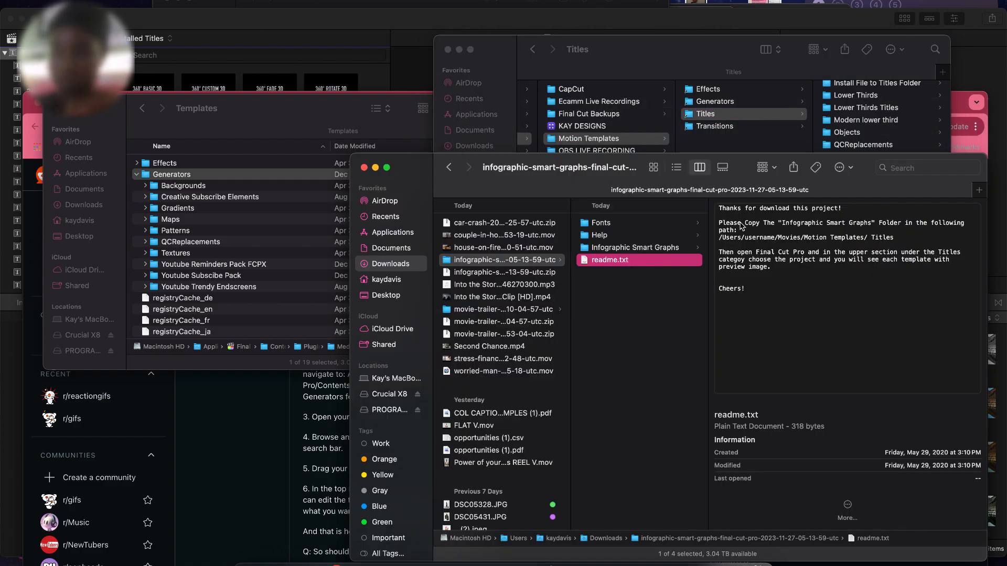
- Move the Infographic Smart Graphs folder from the download into the Titles folder in Motion Templates
left_click(661, 247)
left_click_drag(639, 171, 565, 328)
left_click_drag(548, 408, 820, 168)
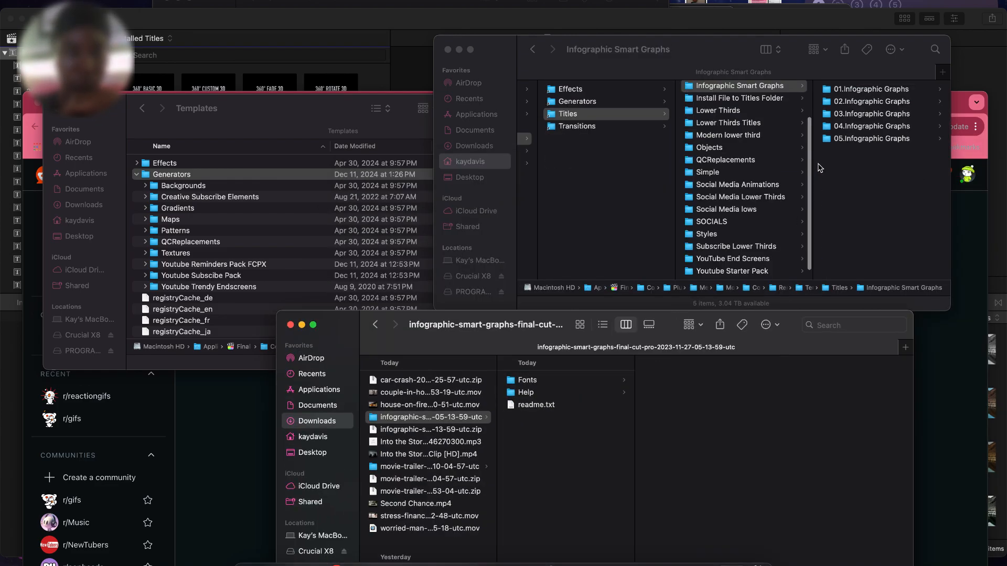
- Check the package's Titles folder for Infographic Smart Graphs and return to the Reddit instructions in the browser
scroll(221, 256, "down", 3)
left_click(137, 316)
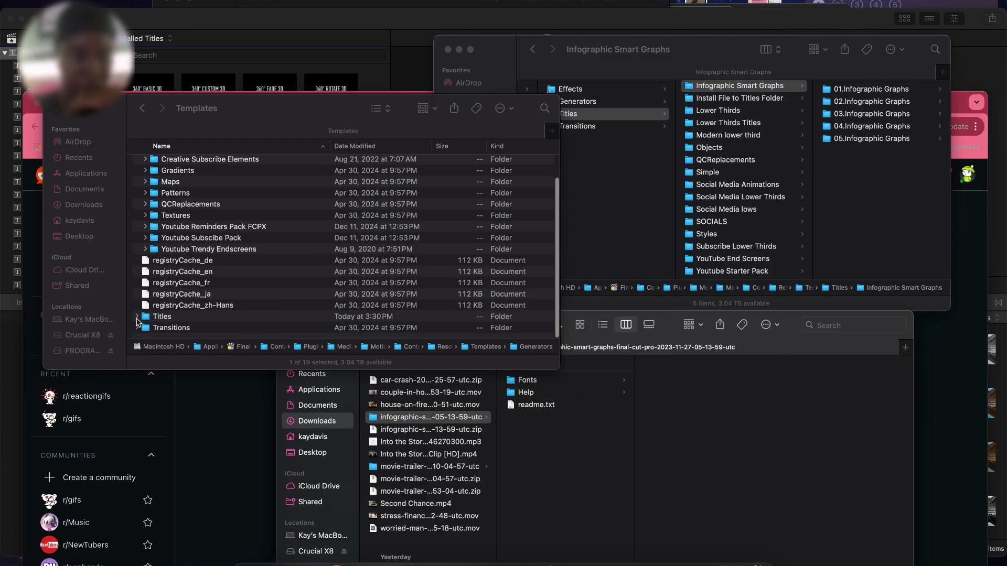
scroll(181, 318, "down", 5)
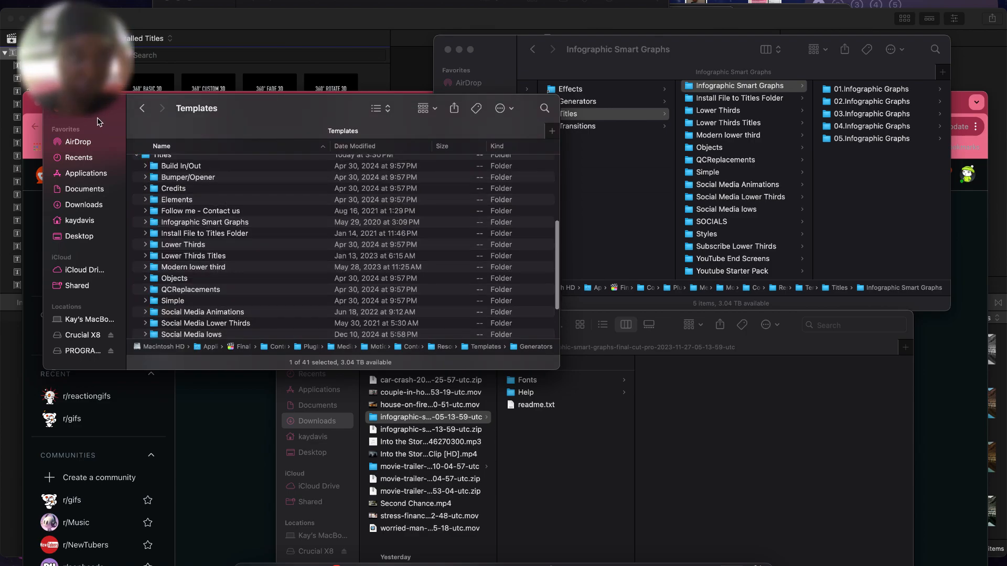
left_click(62, 111)
left_click(630, 282)
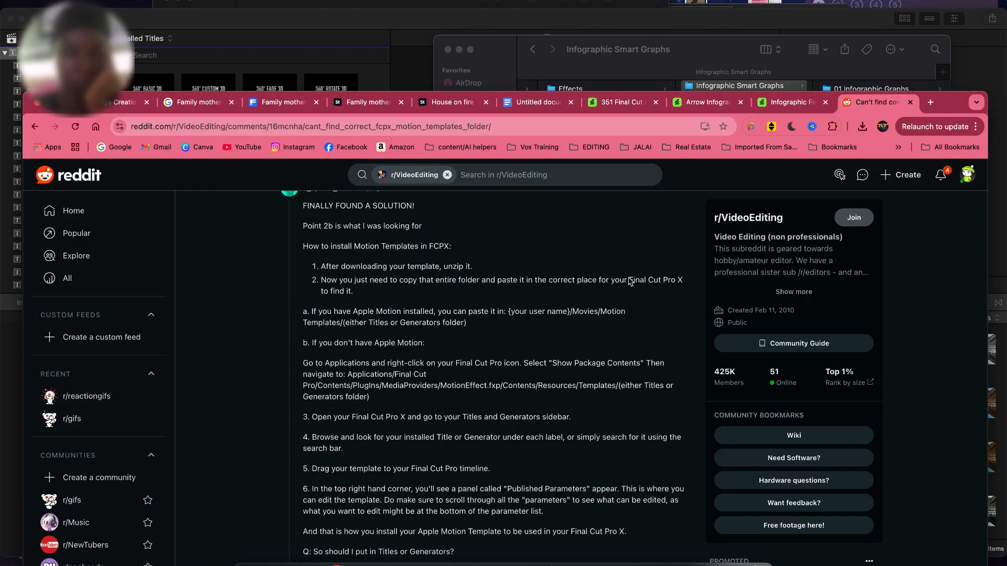
- Close Final Cut Pro and launch it again so it reloads the installed titles
double_click(957, 101)
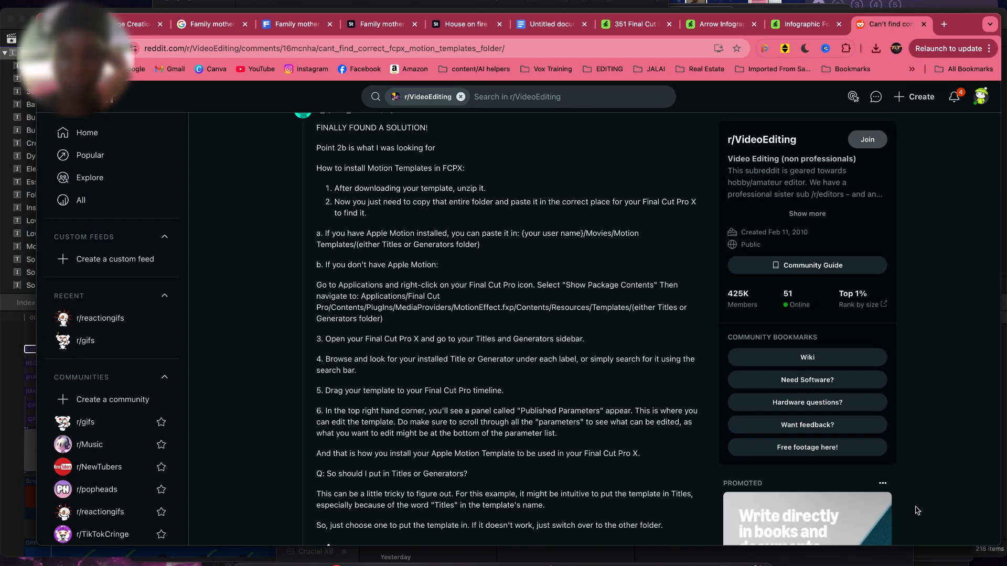
left_click(545, 563)
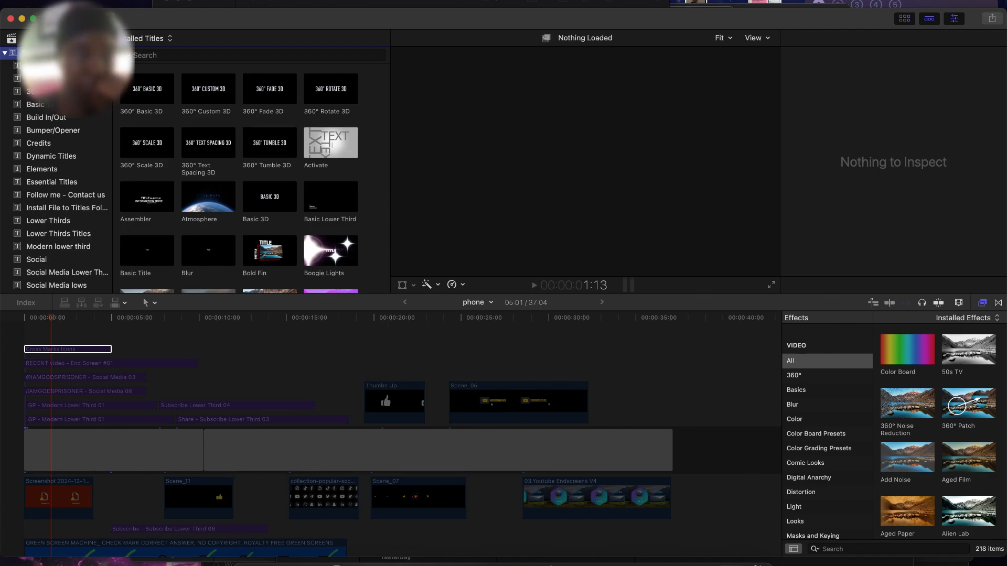
left_click(10, 20)
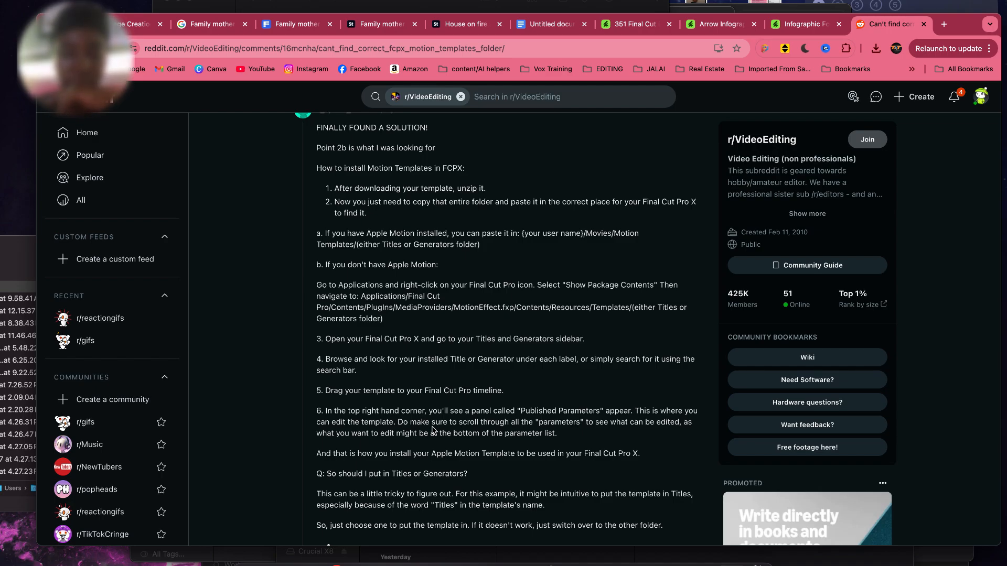
left_click(489, 513)
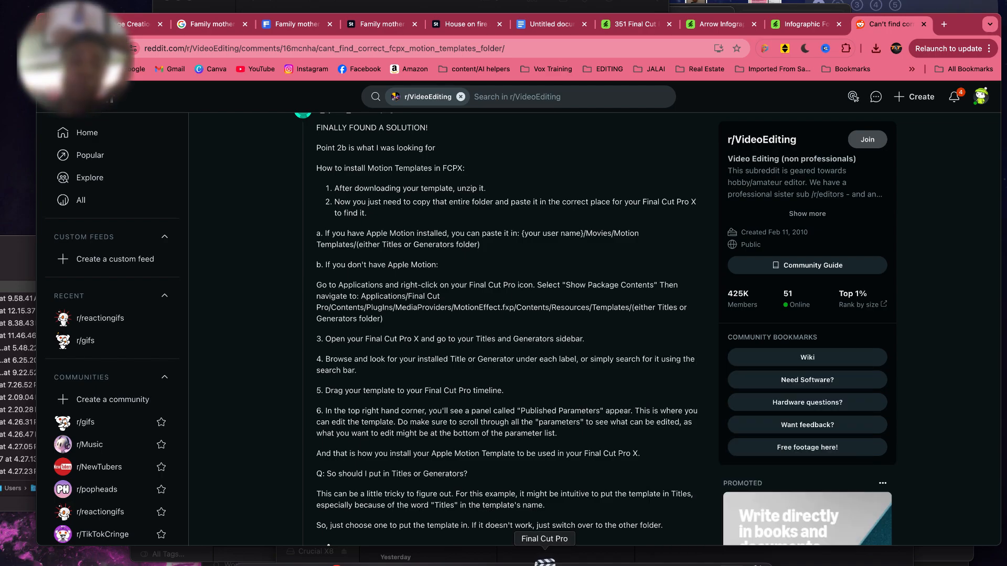
left_click(544, 561)
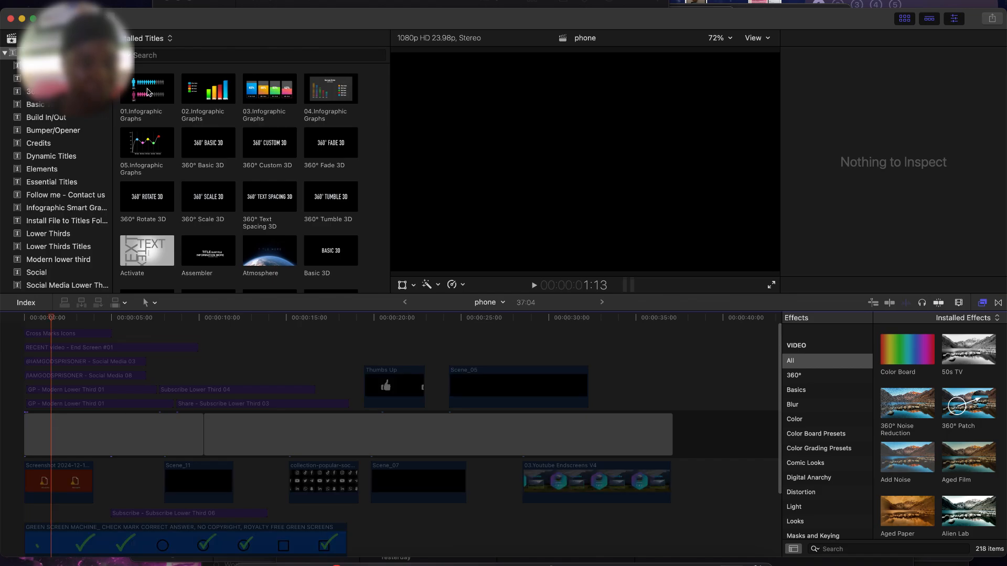
- Add the 01.Infographic Graphs title at the start of the phone timeline, above the Cross Marks Icons clip, and check its published parameters
left_click_drag(149, 90, 43, 339)
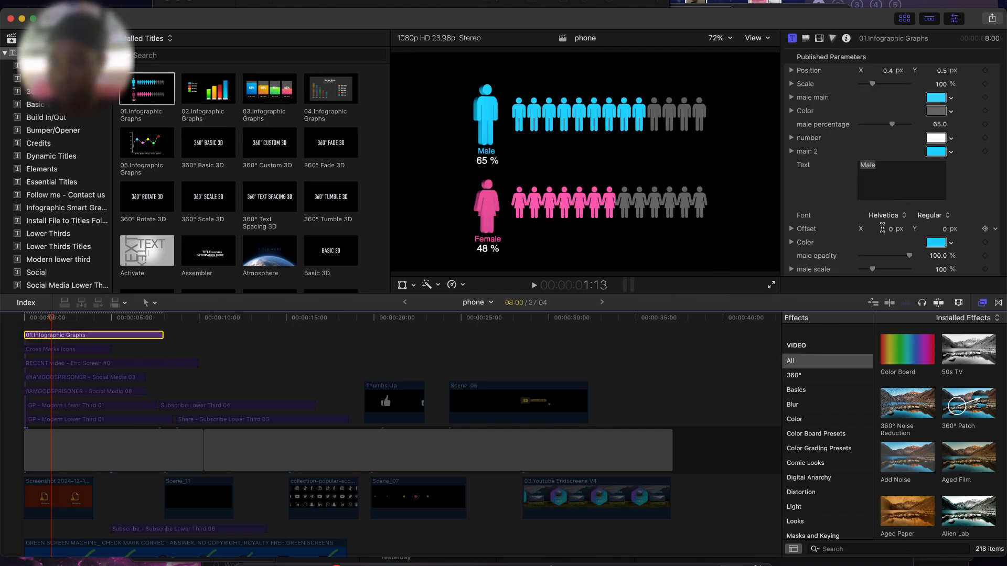
scroll(881, 220, "down", 3)
scroll(884, 230, "up", 5)
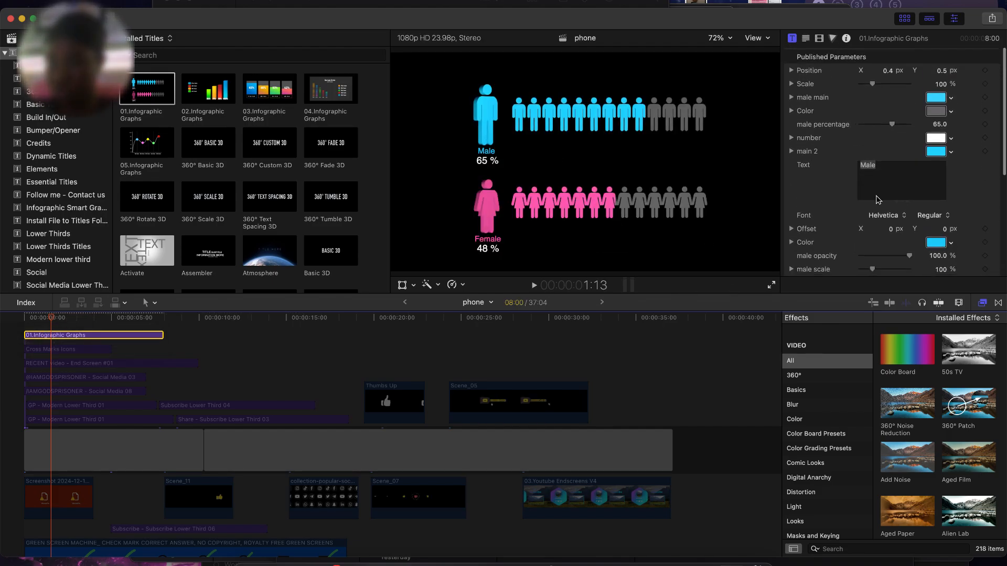
left_click(888, 165)
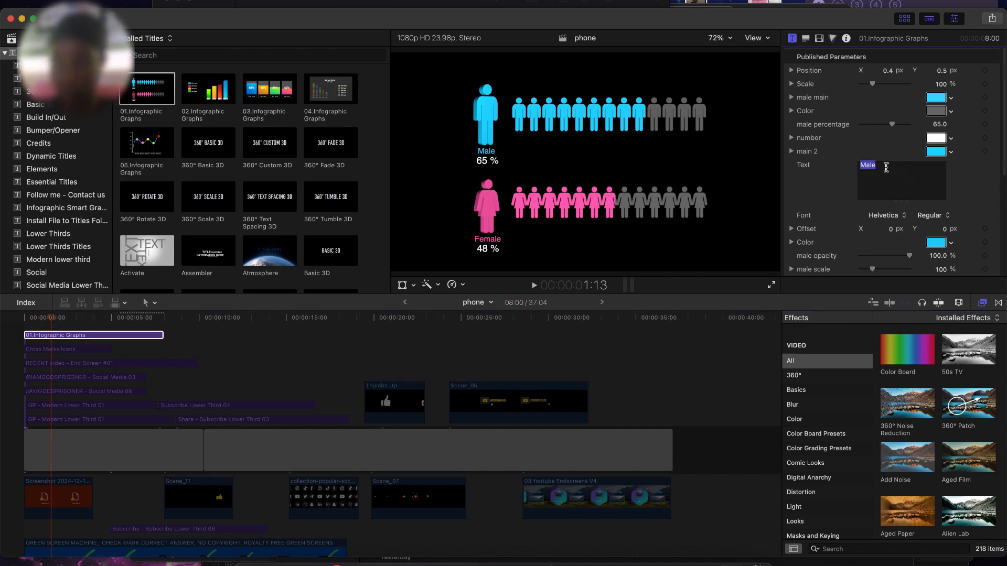
- Switch to the browser and preview the Infographic Focus template video on Envato for its statistic graphics
left_click(302, 559)
left_click(805, 24)
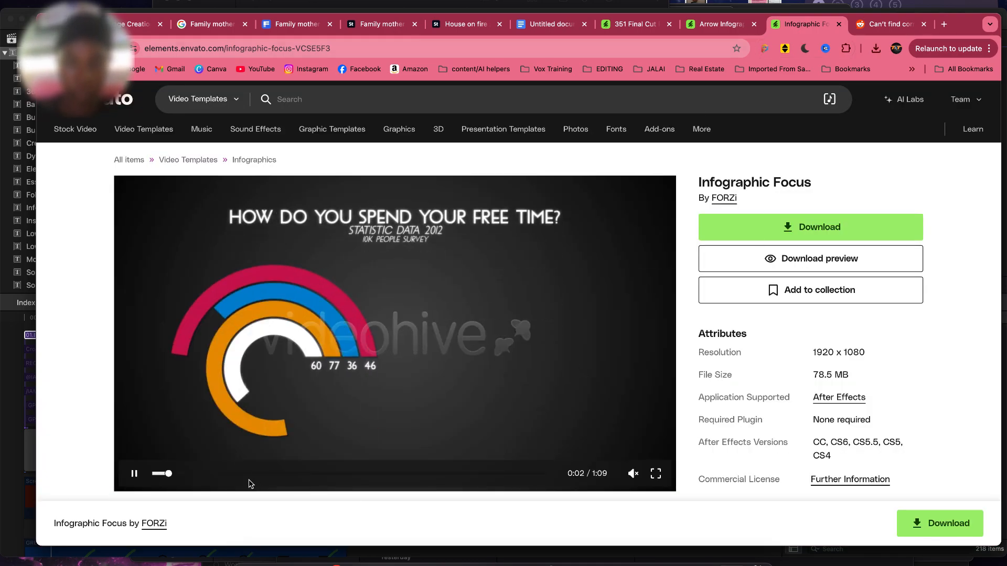
left_click(282, 474)
left_click_drag(281, 474, 371, 490)
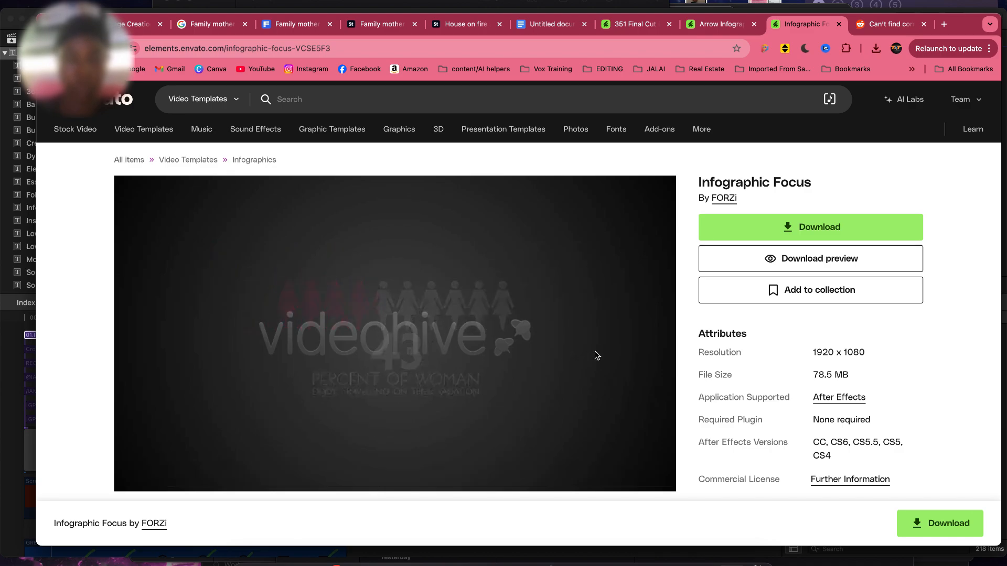
left_click_drag(772, 32, 787, 224)
- Return to Final Cut Pro, skim the 01.Infographic Graphs clip and inspect its Male label text
left_click(50, 325)
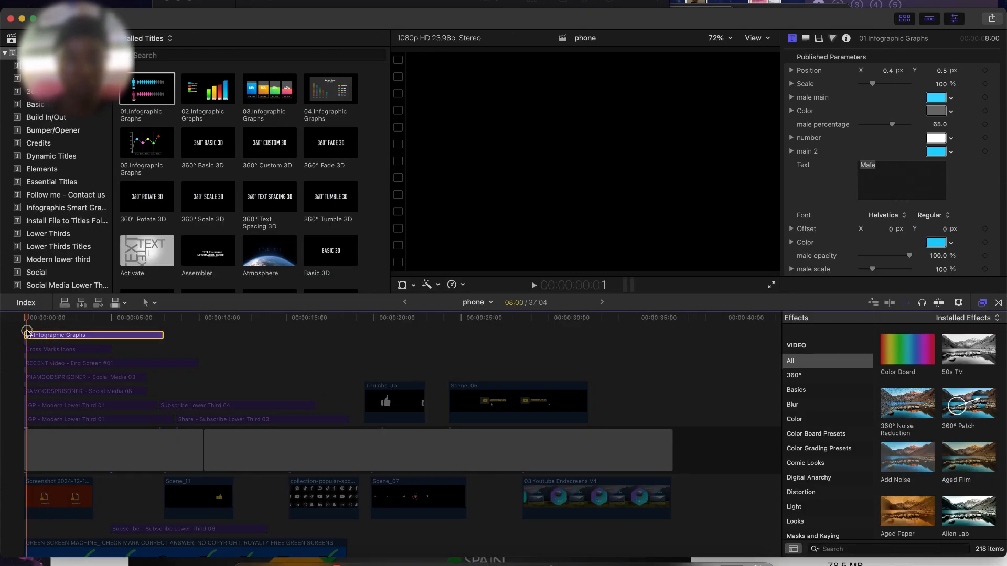
left_click(57, 336)
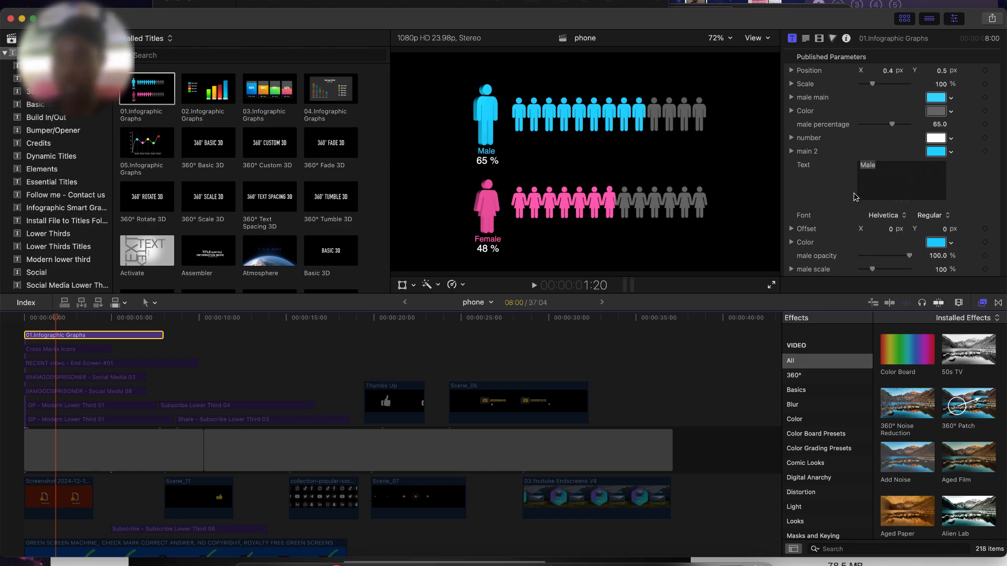
left_click(883, 186)
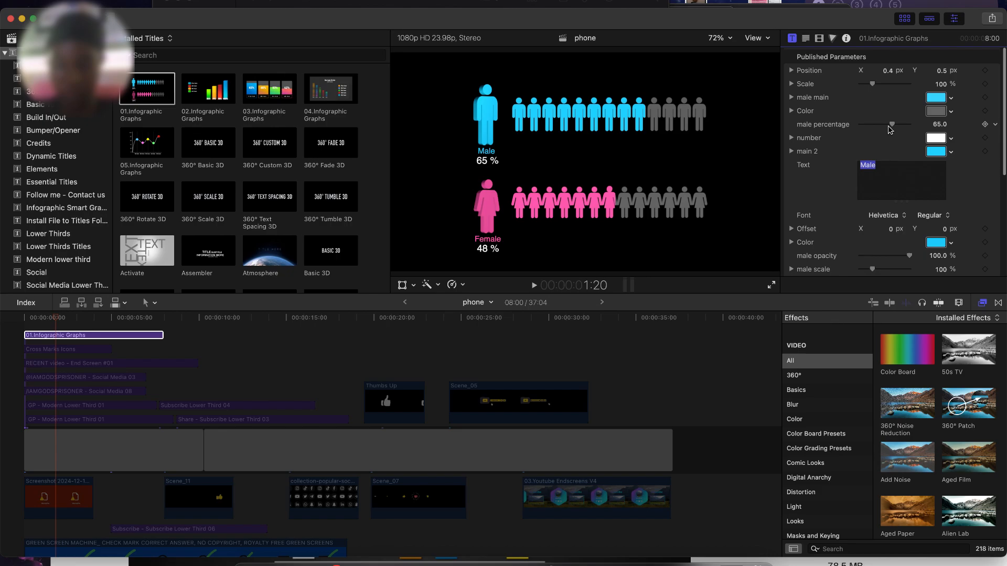
- Copy the sentences "1 in 7 drivers in the U.S. doesn't have car insurance. That's 29 million people" from the script document in the browser
left_click(302, 560)
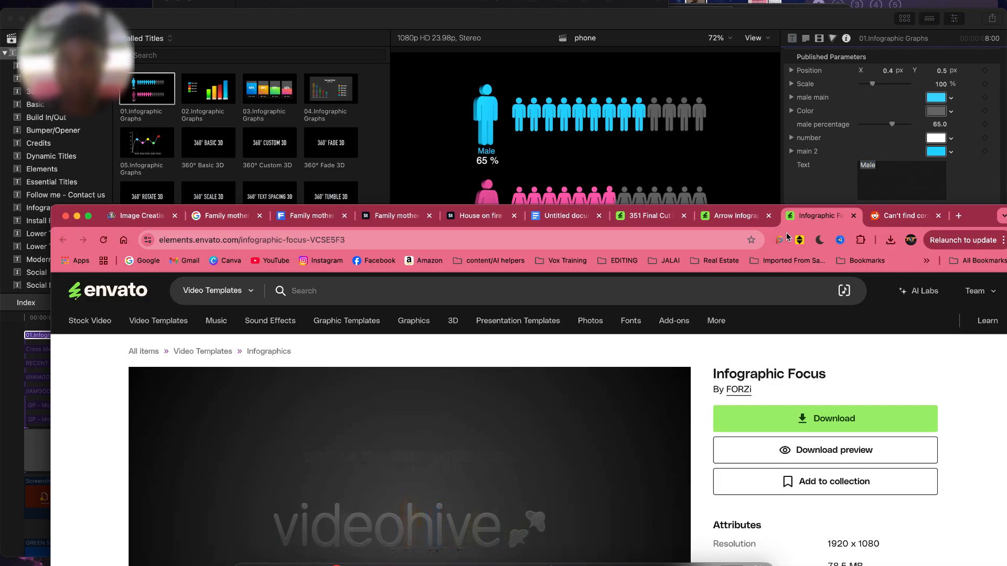
left_click(541, 218)
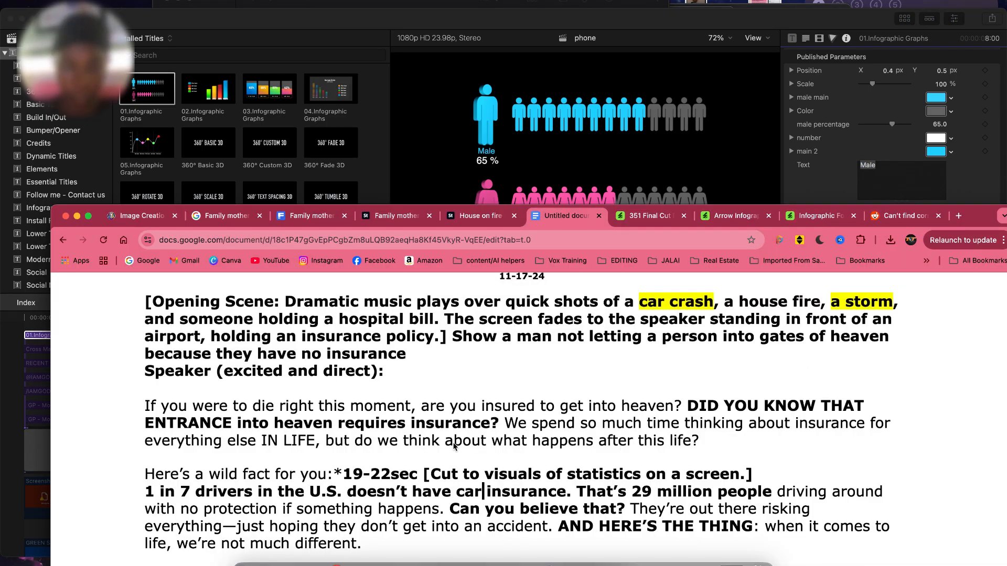
scroll(455, 446, "up", 1)
scroll(419, 448, "down", 5)
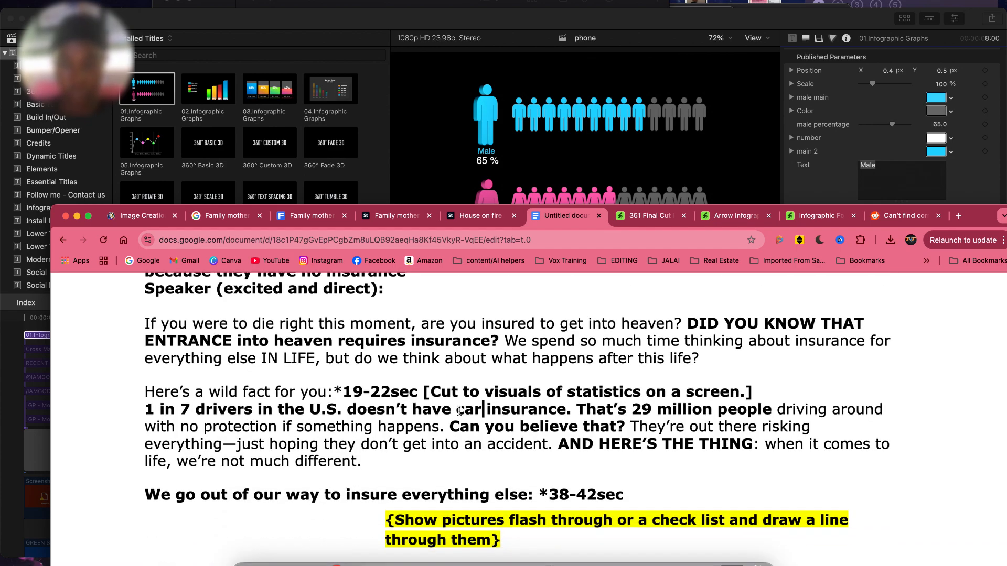
left_click_drag(772, 410, 139, 413)
key("super+c")
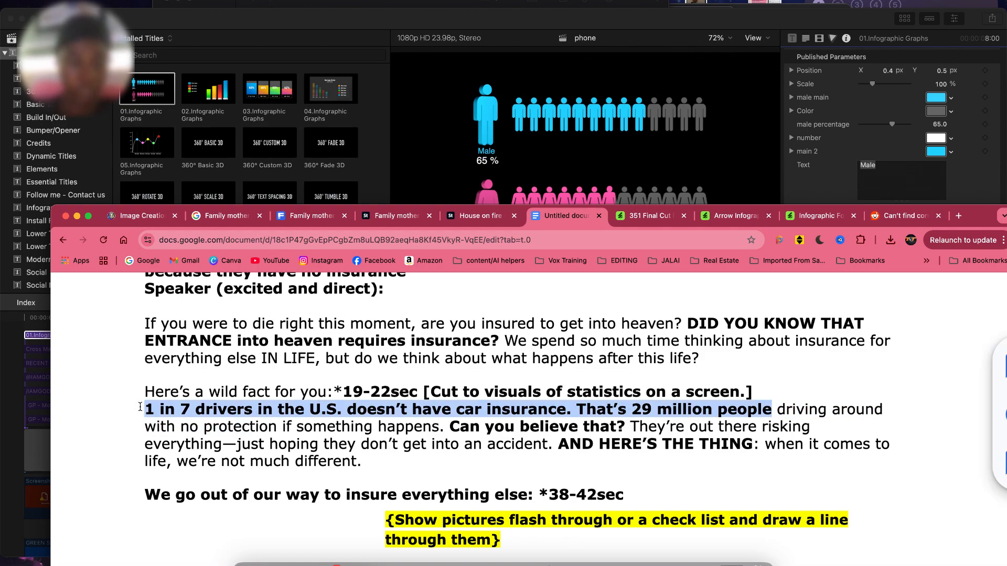
- Search Google in a new tab for the copied uninsured drivers sentences followed by "static chart"
left_click(959, 216)
type("1 a")
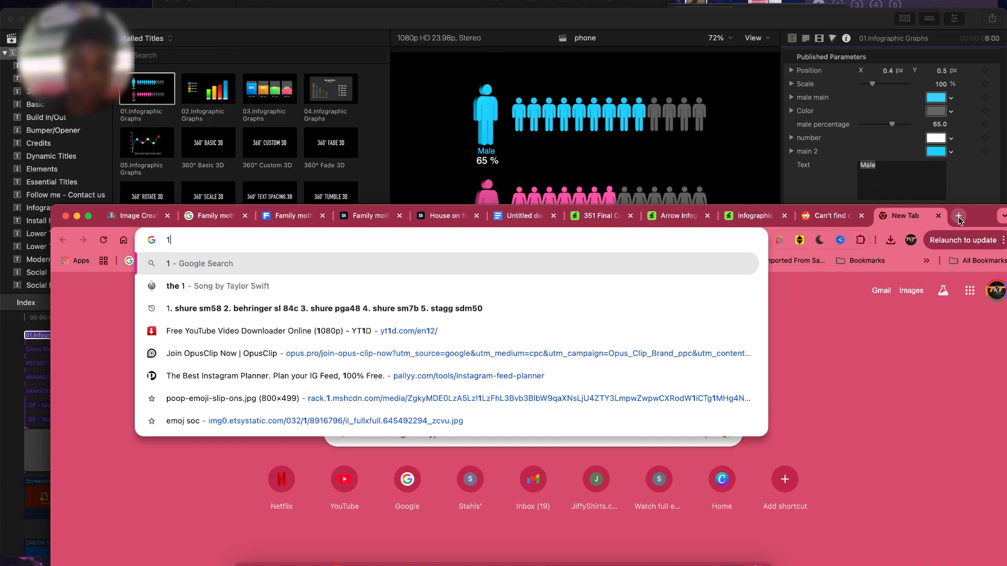
key("BackSpace")
key("BackSpace")
key("BackSpace")
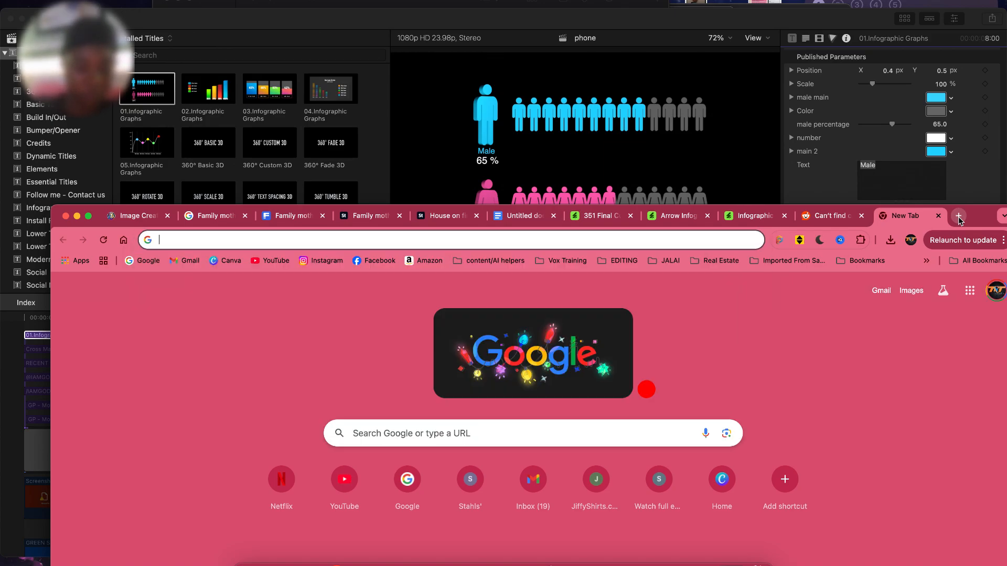
key("super+v")
type("sta")
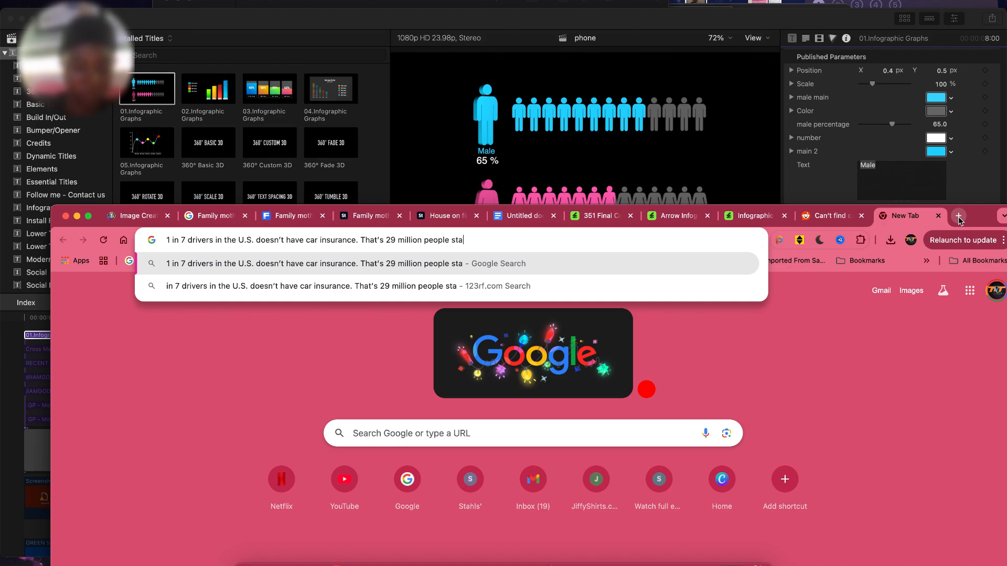
type("tic chart")
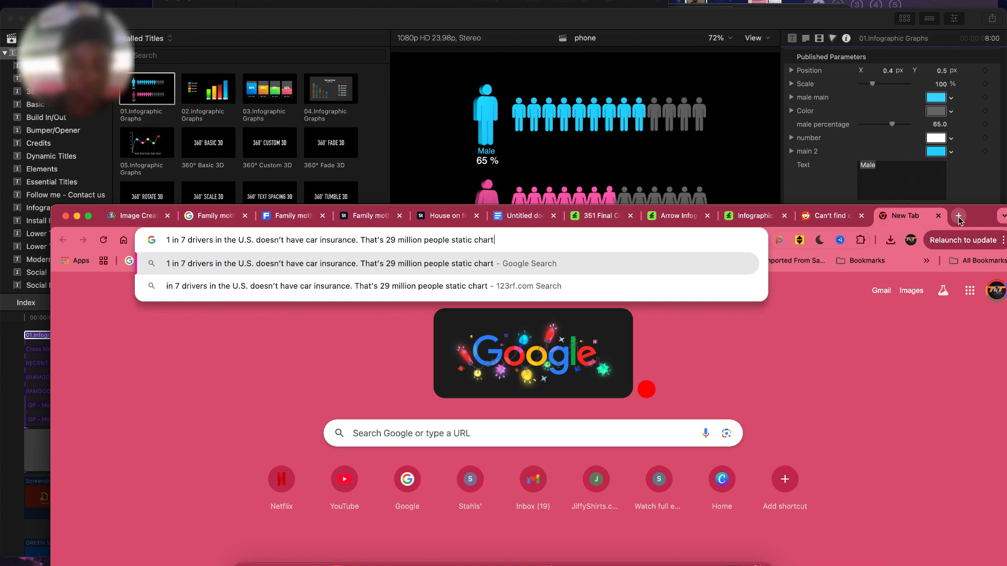
key("Return")
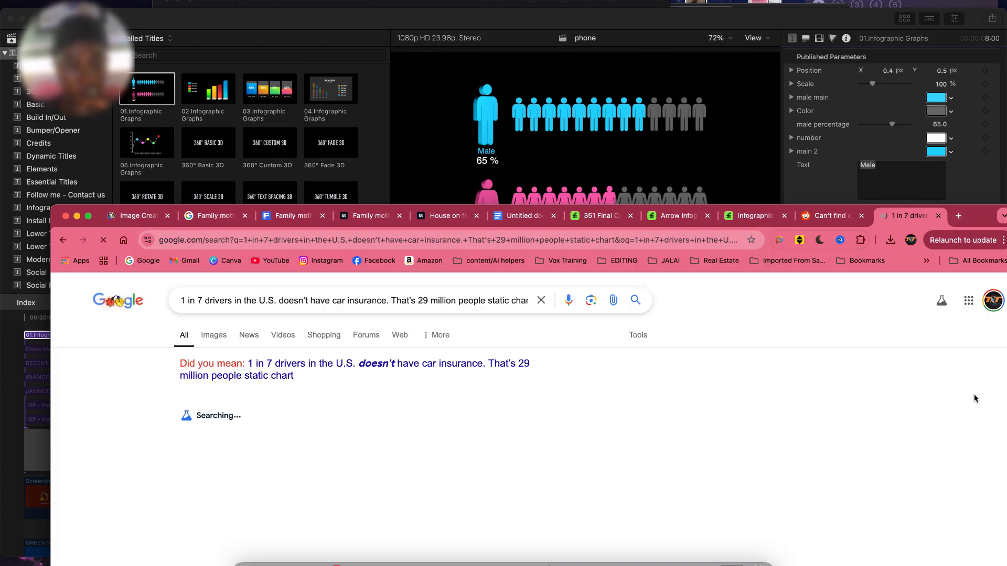
left_click_drag(981, 226, 980, 160)
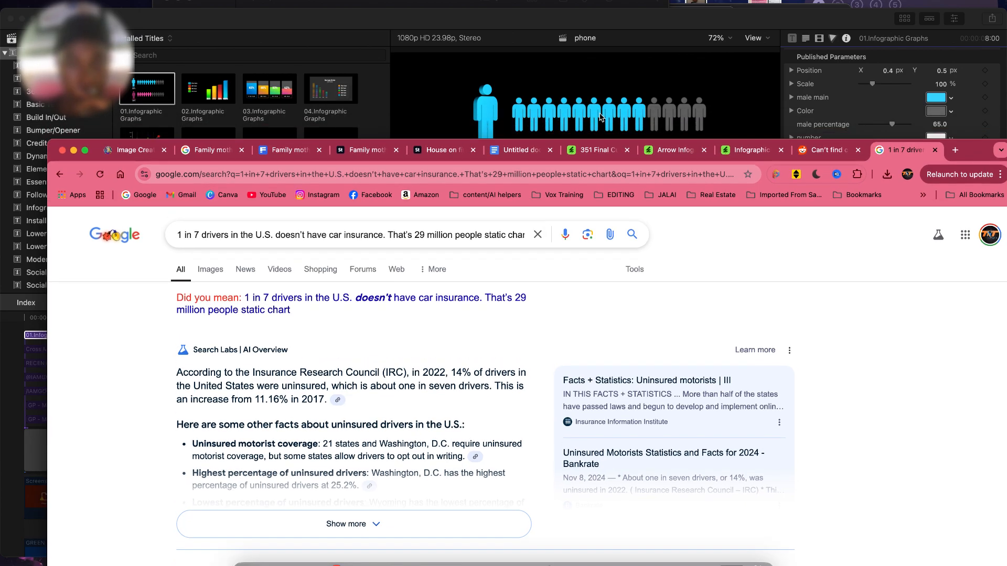
- Switch to Final Cut Pro and set the infographic's male percentage to 49
left_click(670, 25)
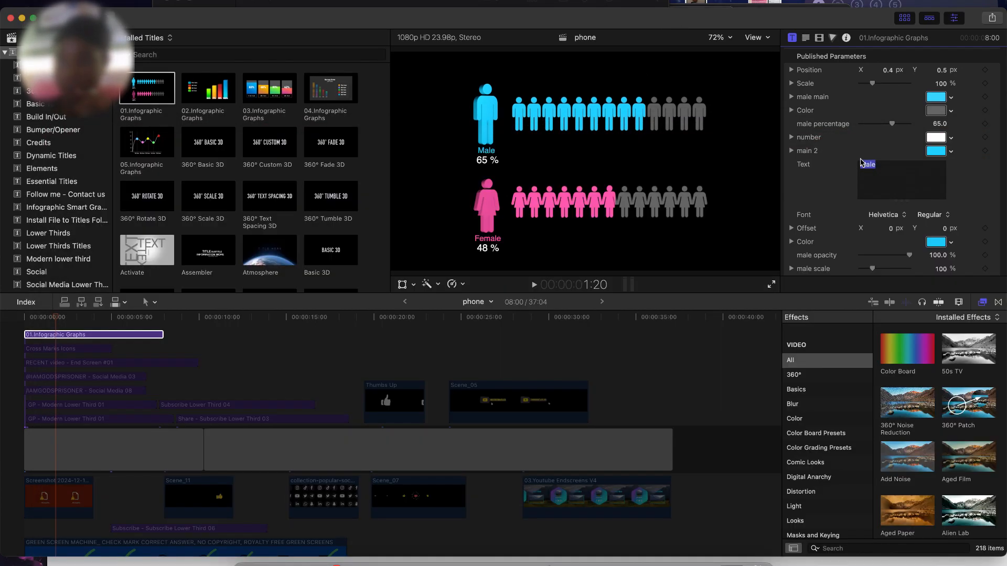
left_click_drag(893, 125, 885, 124)
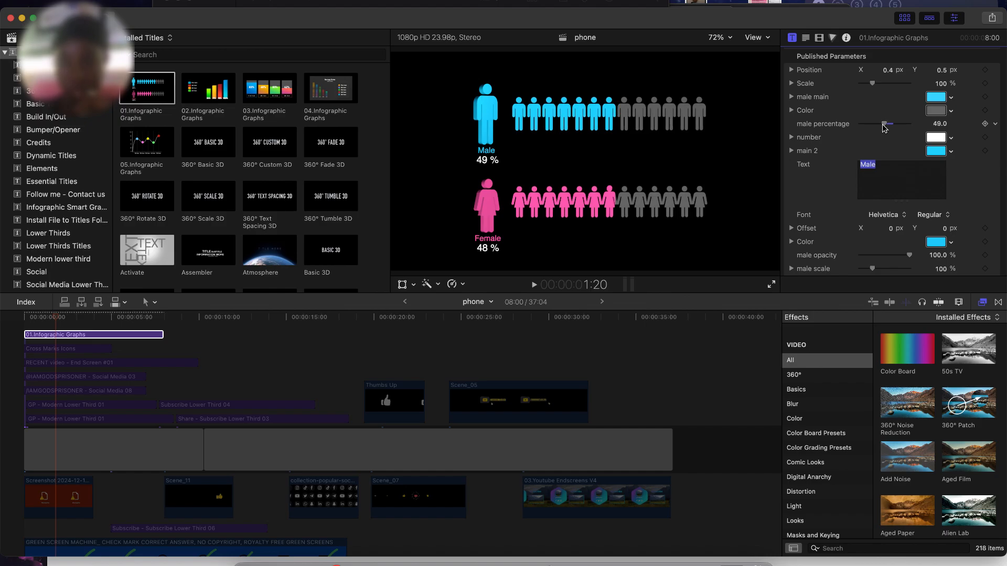
- Return to the browser, run Google's suggested spelling of the search and read the uninsured driver statistics
key("super+Tab")
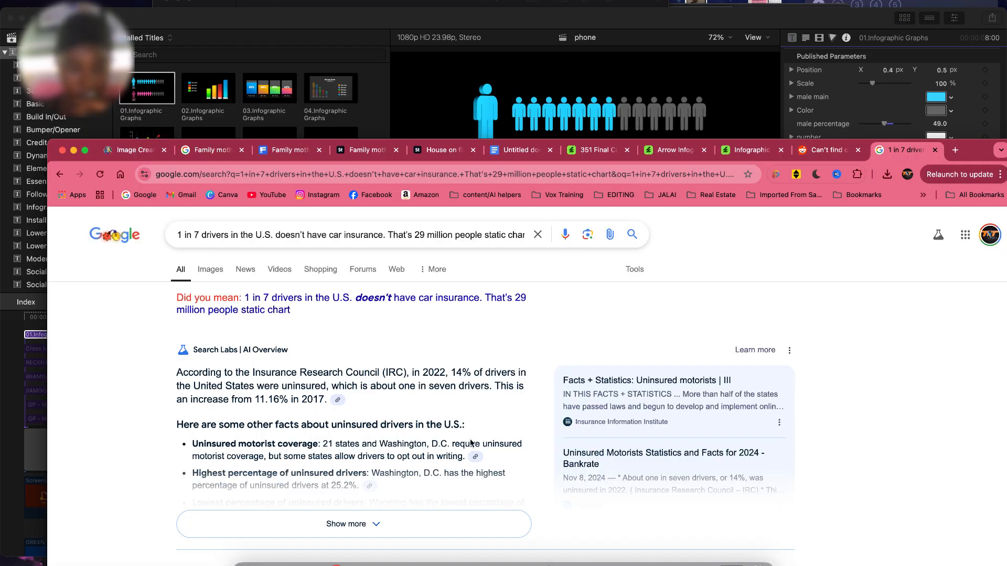
left_click(417, 299)
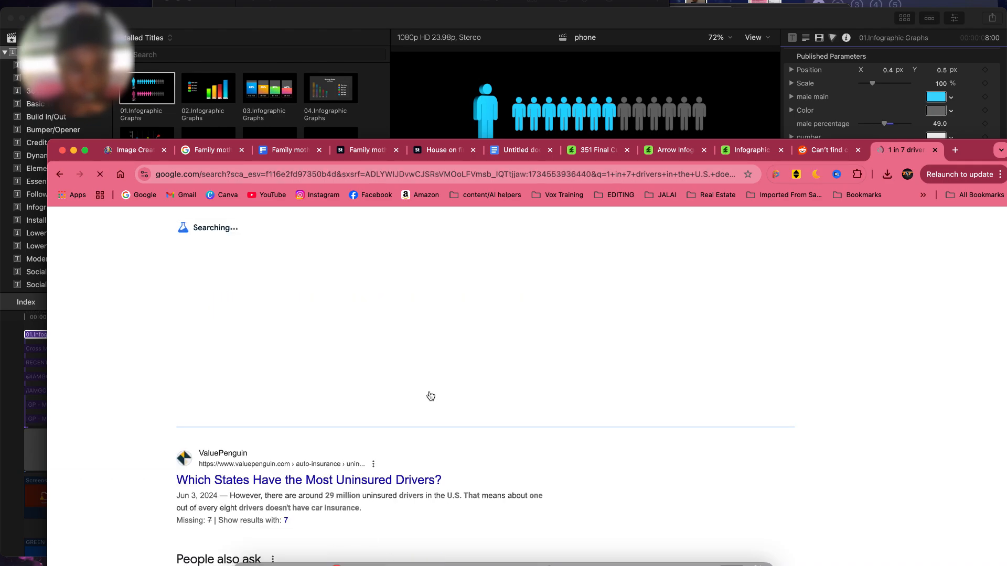
scroll(431, 395, "up", 3)
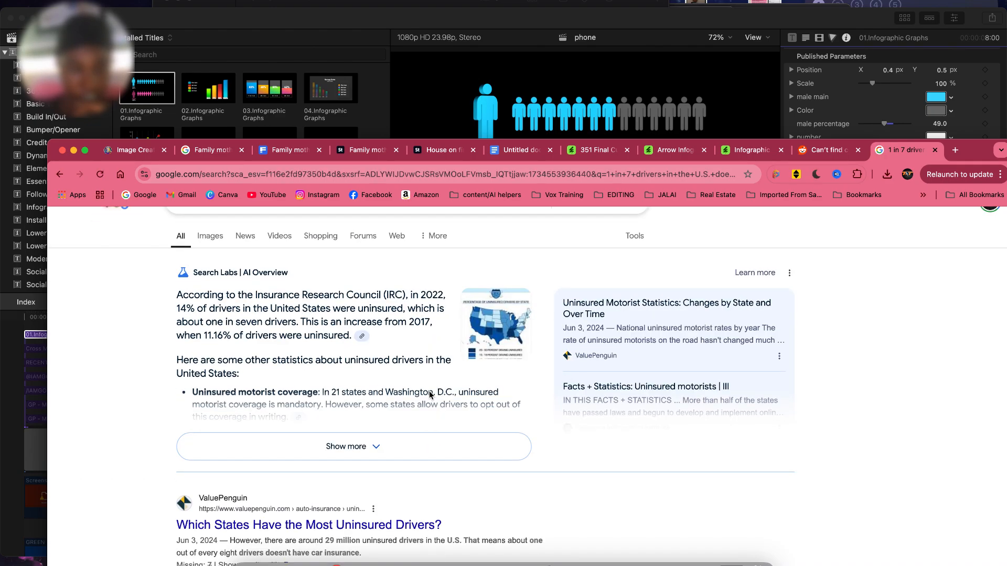
- Switch to Final Cut Pro and set the infographic's male main and main 2 colors to yellow
key("super+Tab")
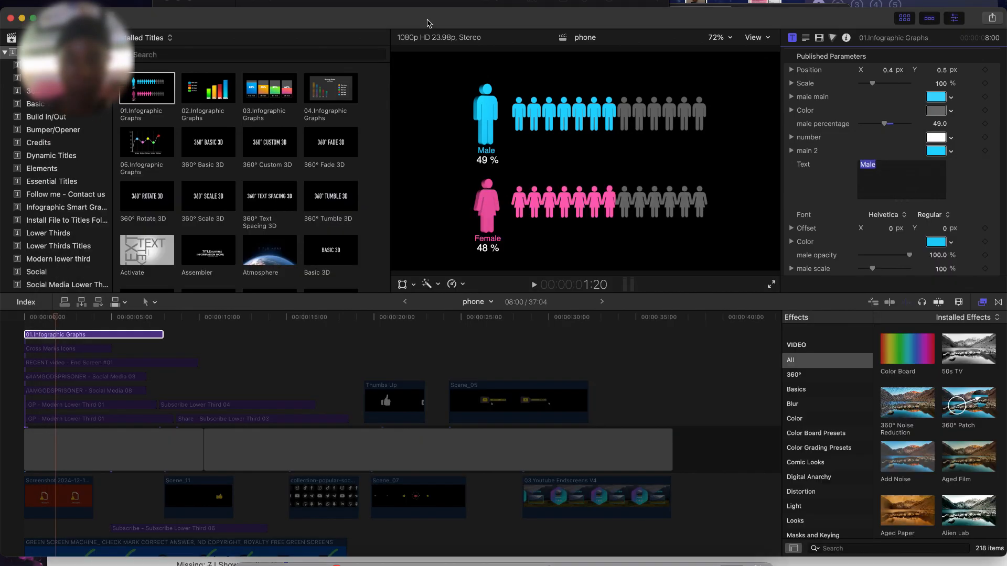
scroll(901, 223, "down", 2)
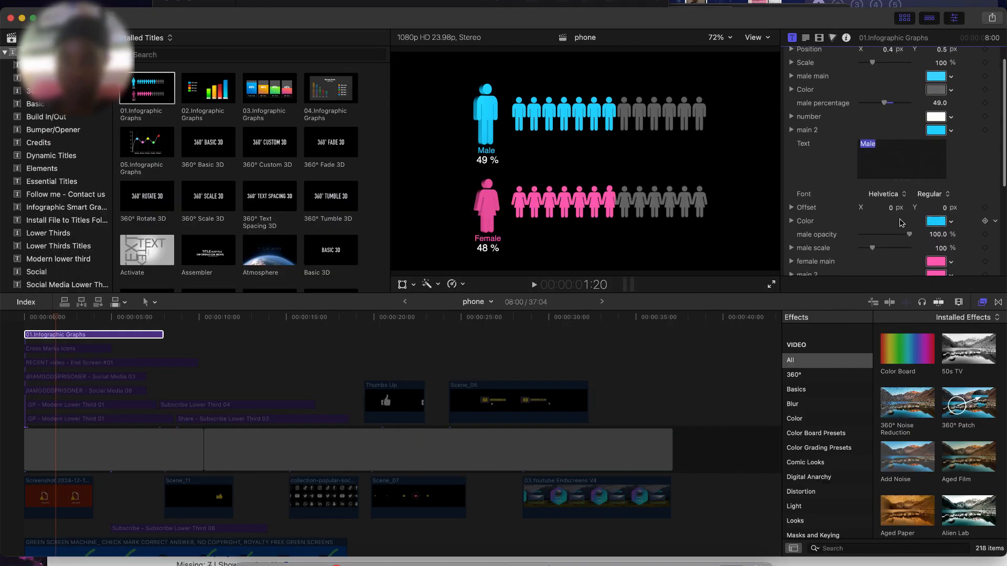
scroll(909, 154, "up", 2)
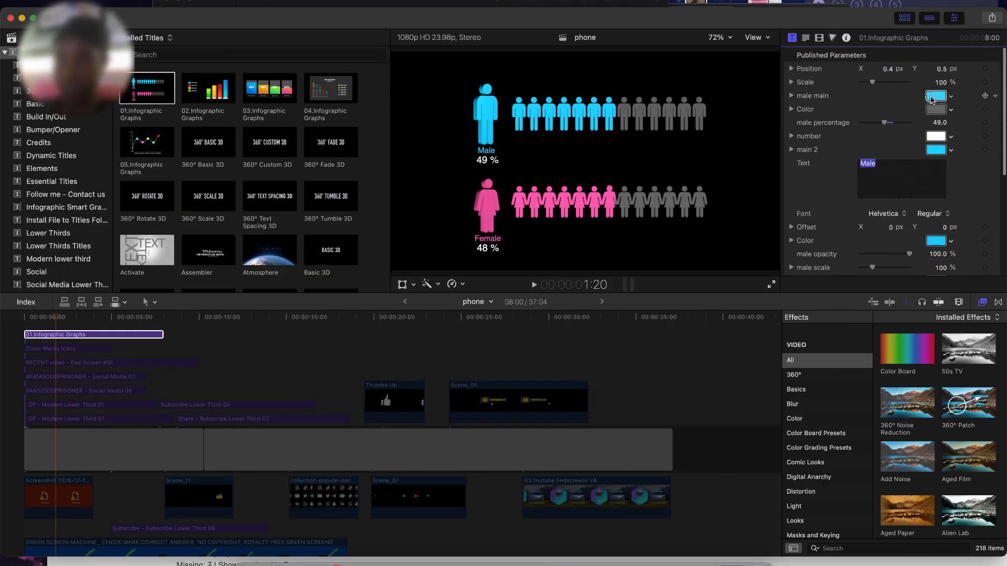
left_click(932, 97)
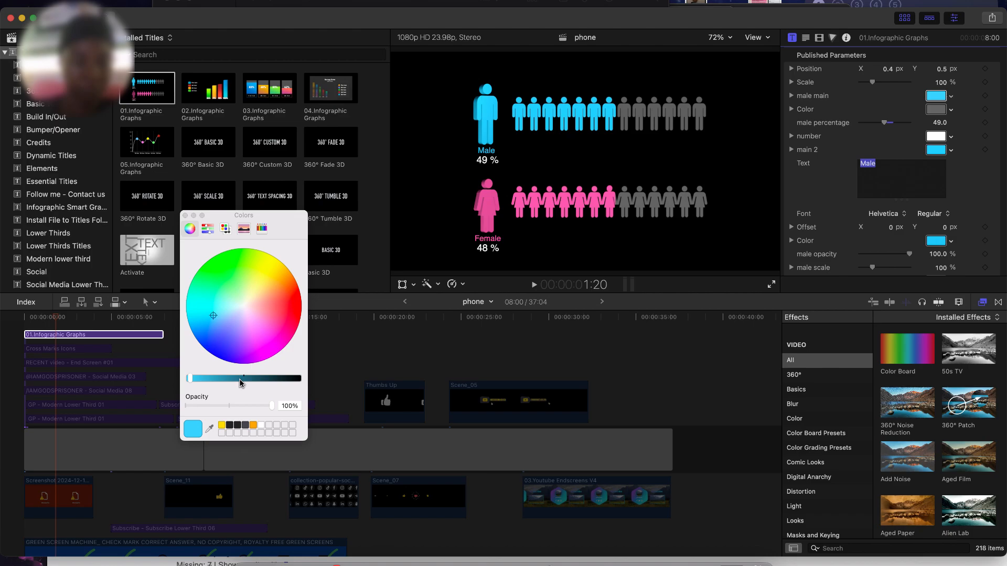
left_click(254, 429)
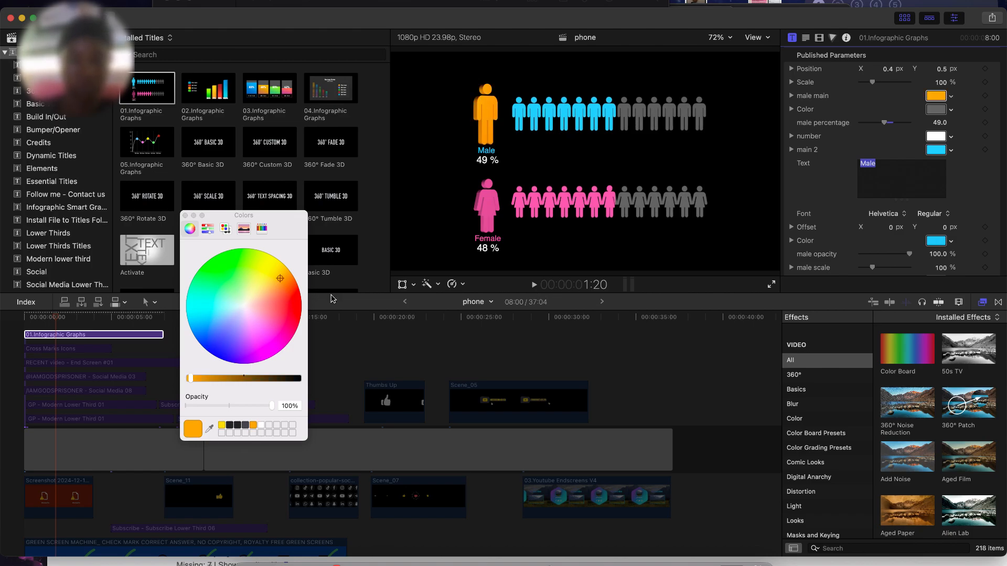
left_click(223, 426)
left_click(936, 151)
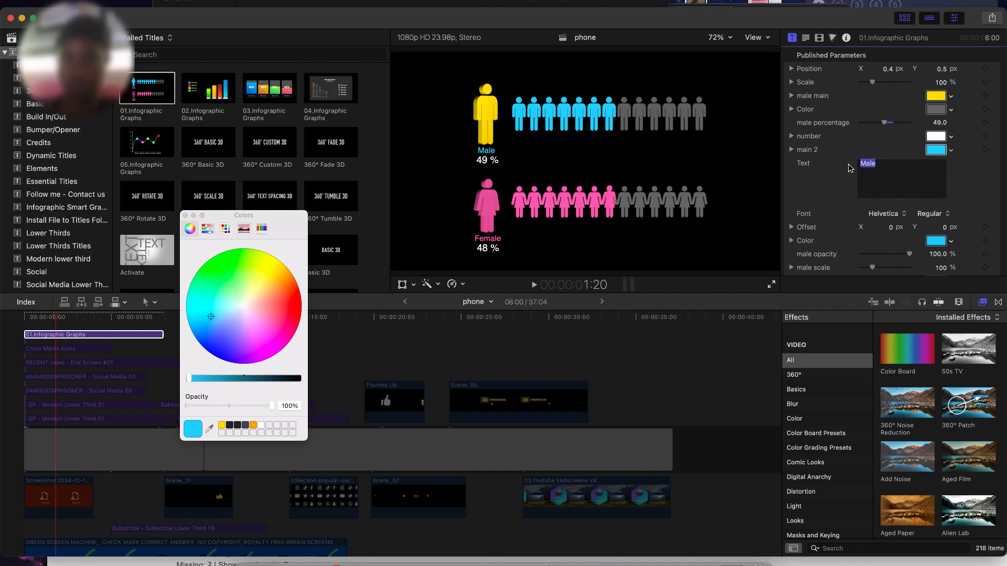
left_click(221, 425)
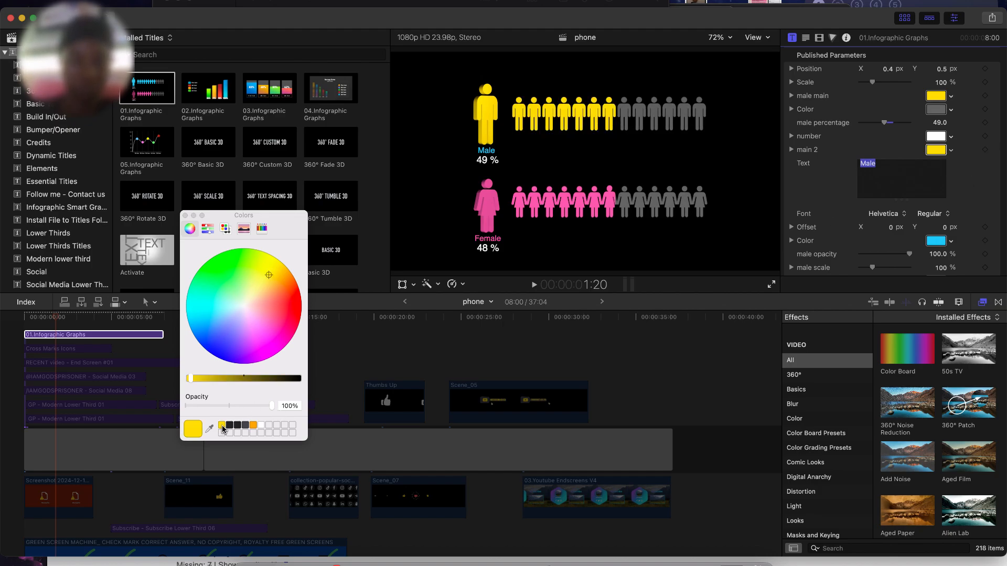
- Set the infographic's female percentage to 49, close the color picker and move the playhead to 2:13
scroll(882, 224, "down", 10)
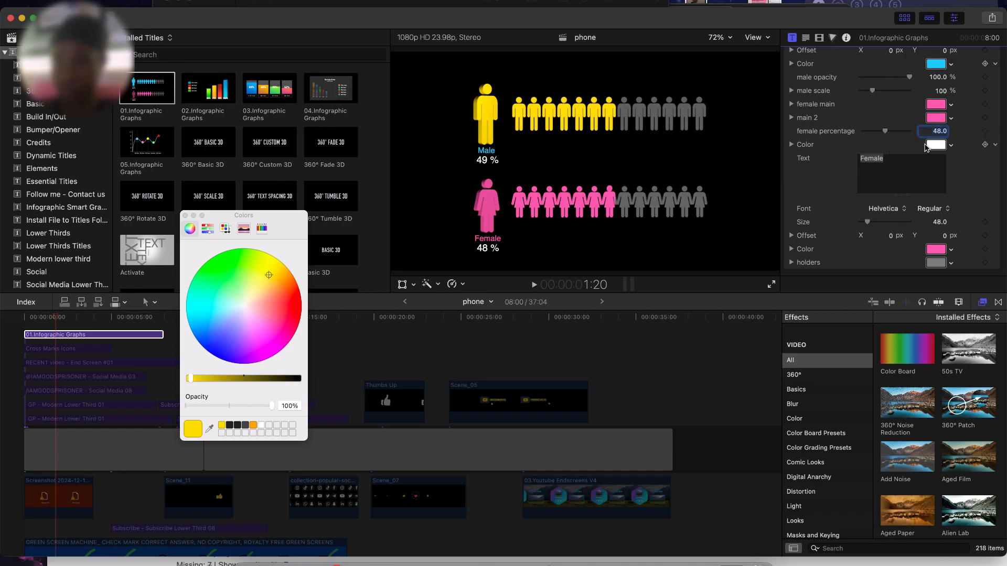
scroll(926, 147, "up", 8)
scroll(926, 145, "down", 5)
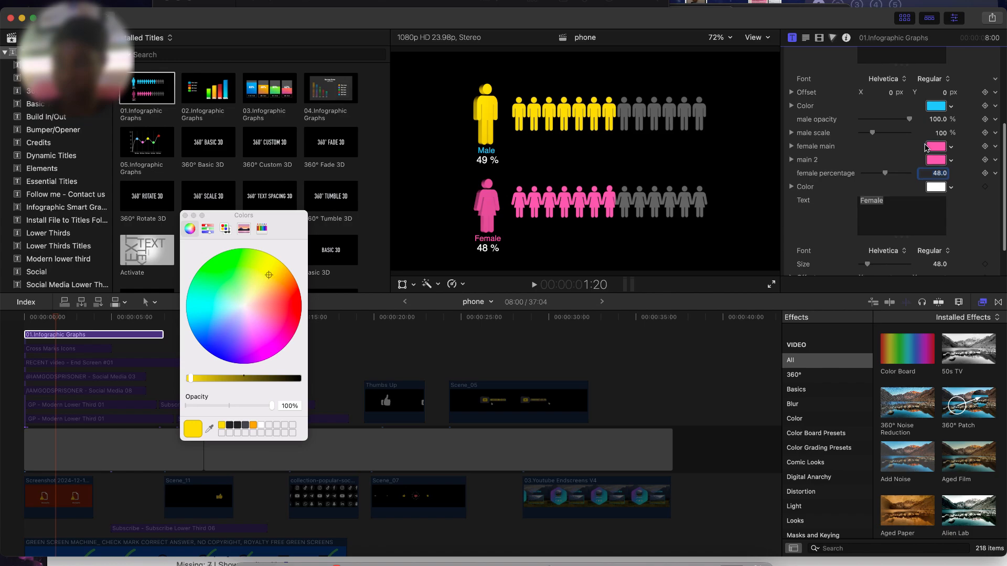
left_click(940, 175)
type("49")
key("Return")
scroll(888, 244, "down", 2)
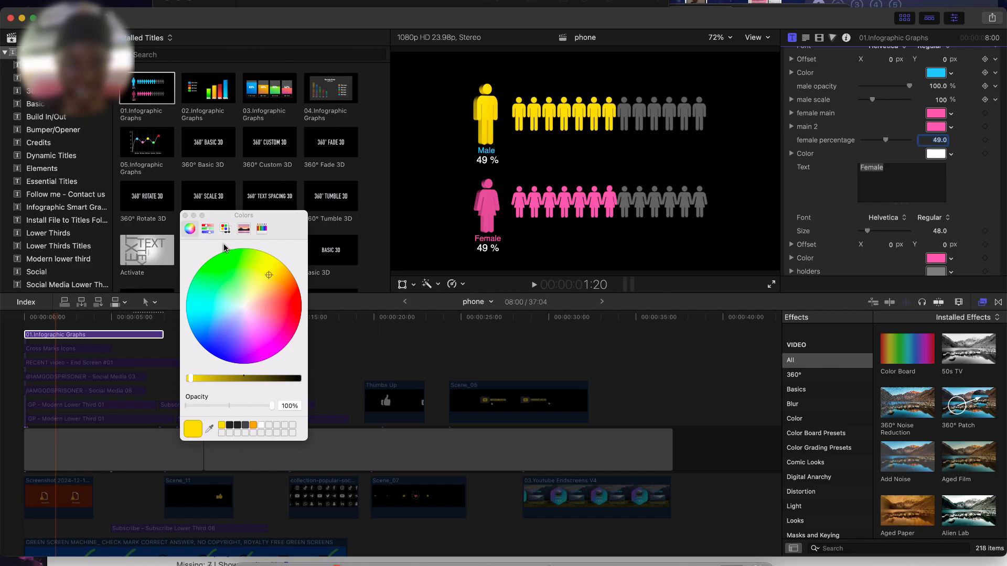
left_click(185, 216)
mouse_move(55, 318)
left_mouse_down()
mouse_move(5, 316)
mouse_move(68, 319)
left_mouse_up()
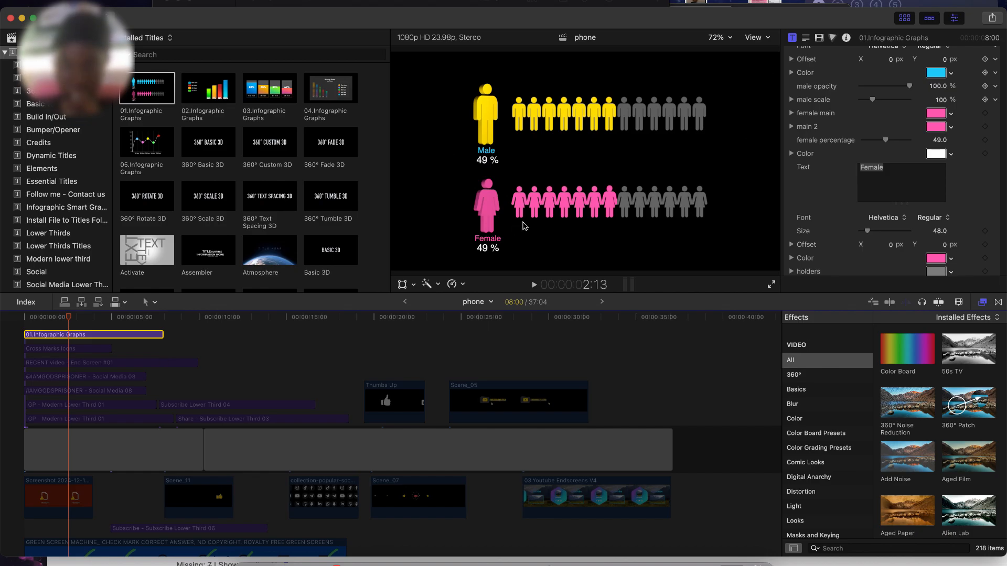
scroll(957, 199, "up", 5)
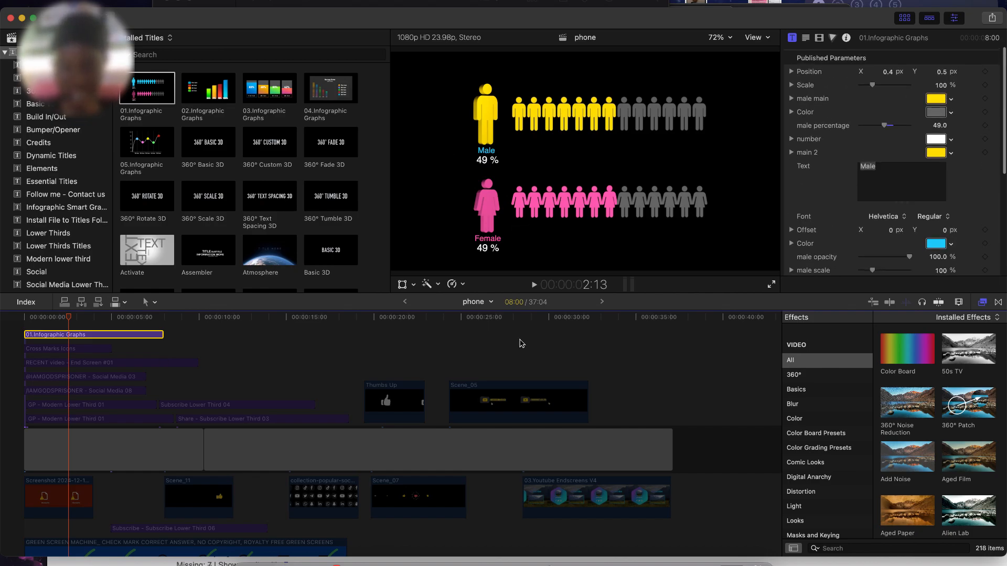
- Switch to the browser, skim the Infographic Focus preview on Envato and pause it at the row of women figures
left_click(315, 557)
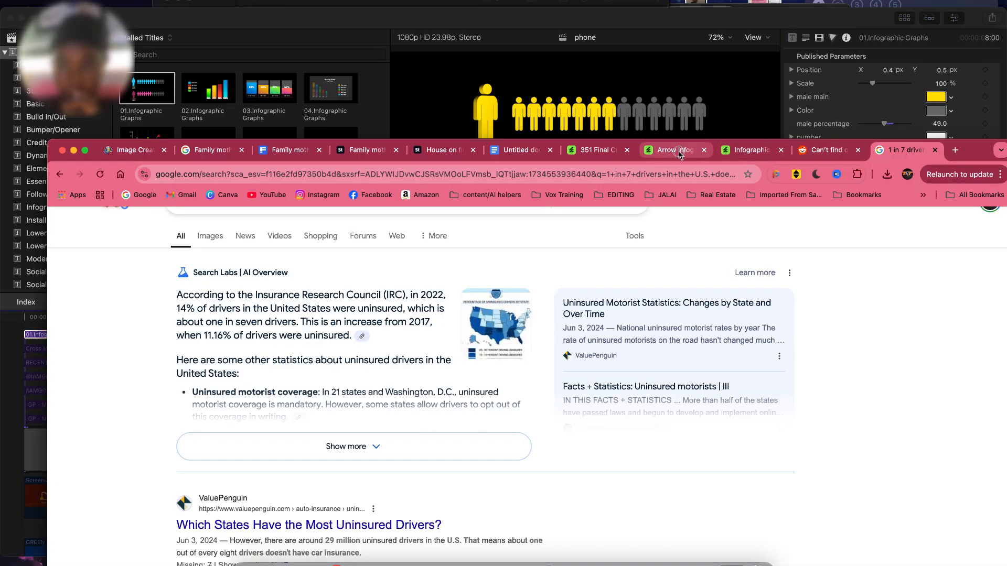
left_click(674, 150)
left_click(753, 151)
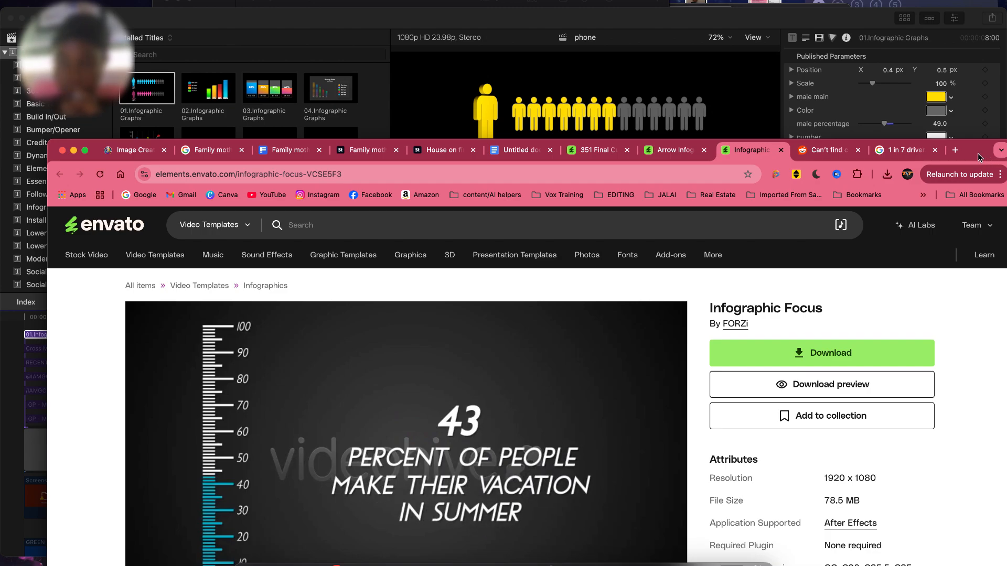
left_click_drag(979, 158, 957, 49)
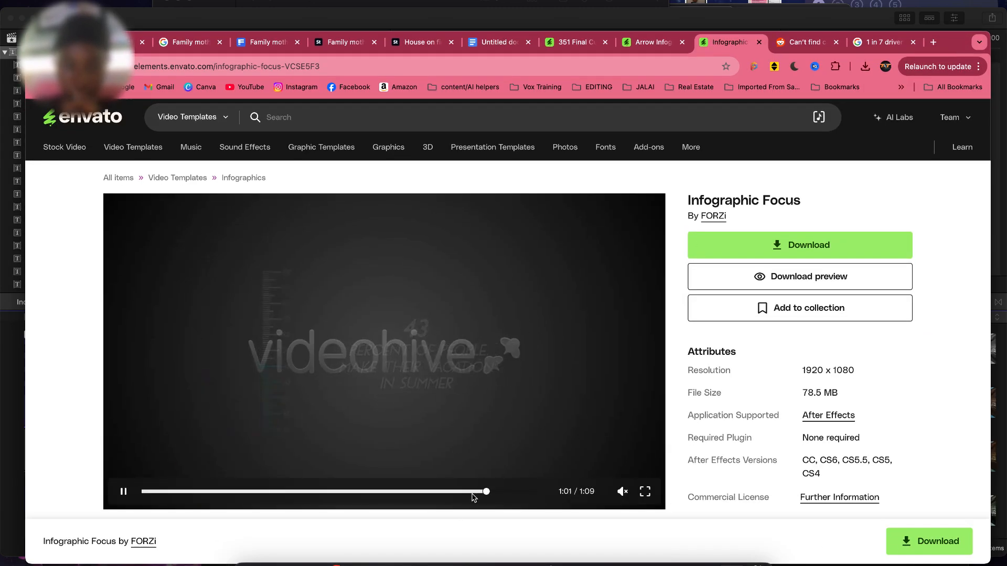
left_click(293, 492)
left_click(235, 492)
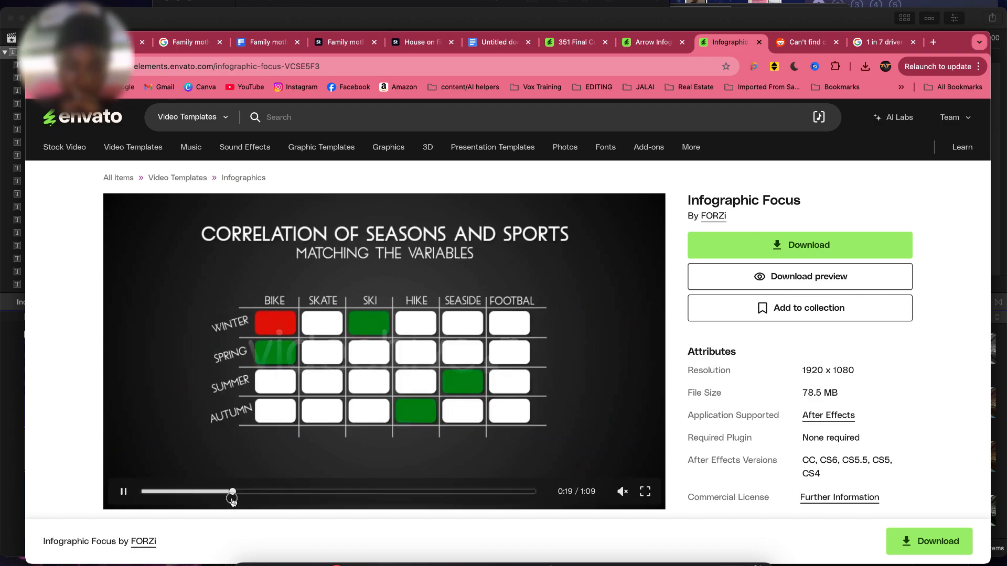
left_click(274, 492)
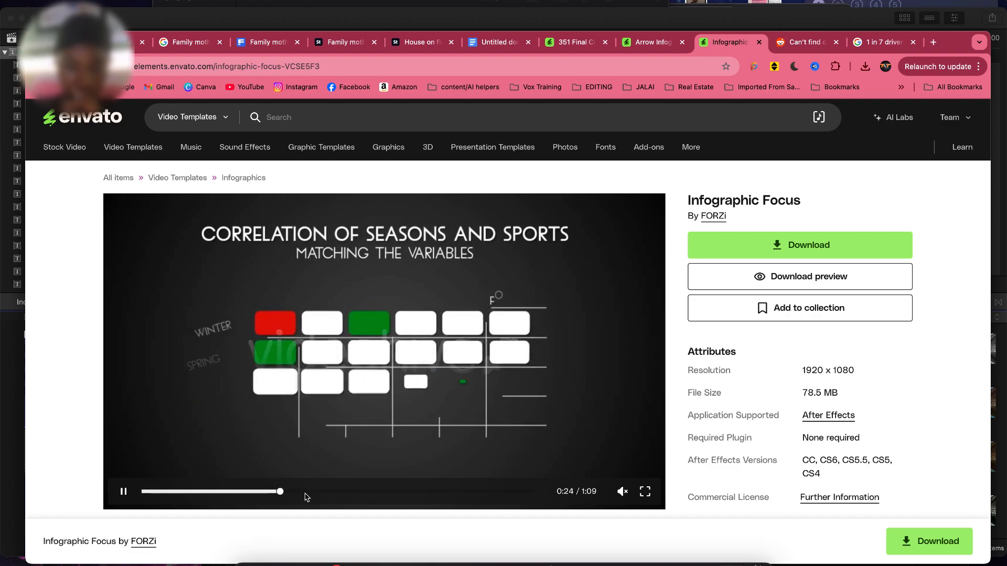
left_click(174, 492)
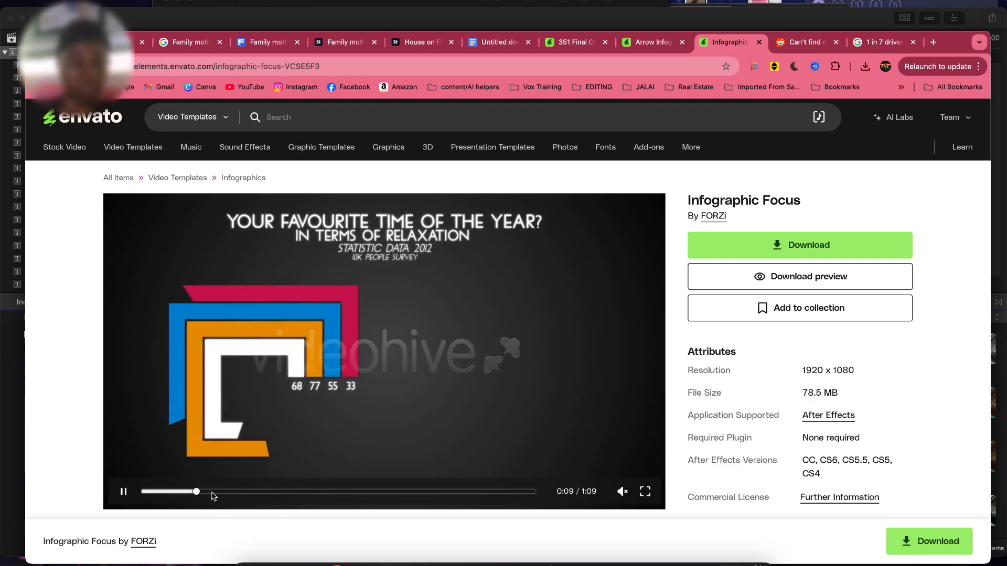
left_click(236, 492)
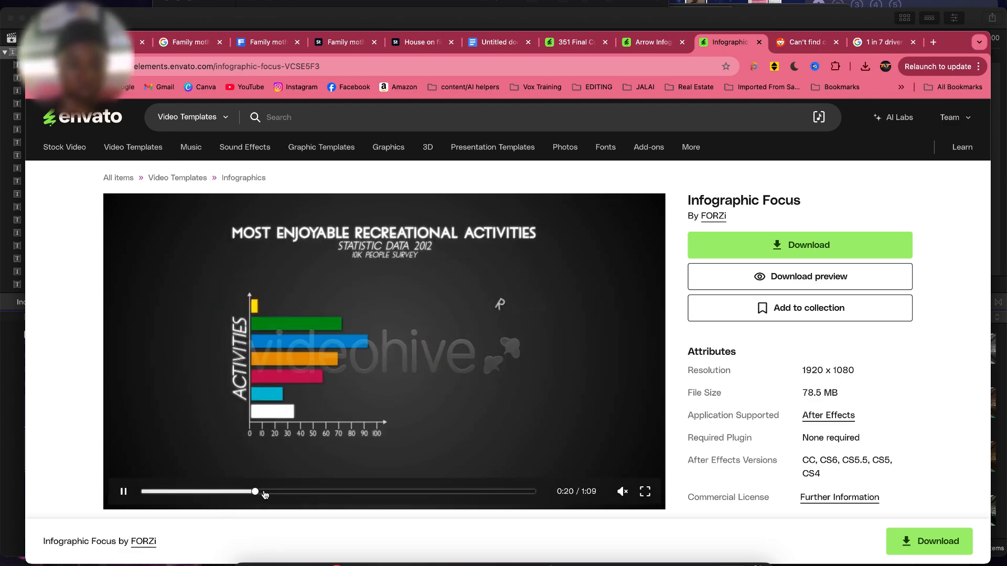
left_click(310, 492)
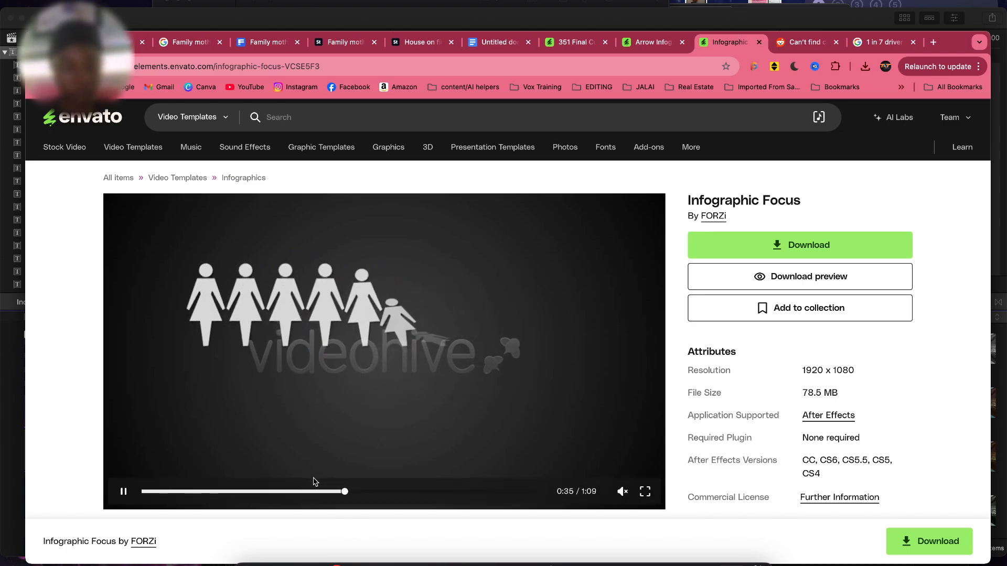
left_click(123, 492)
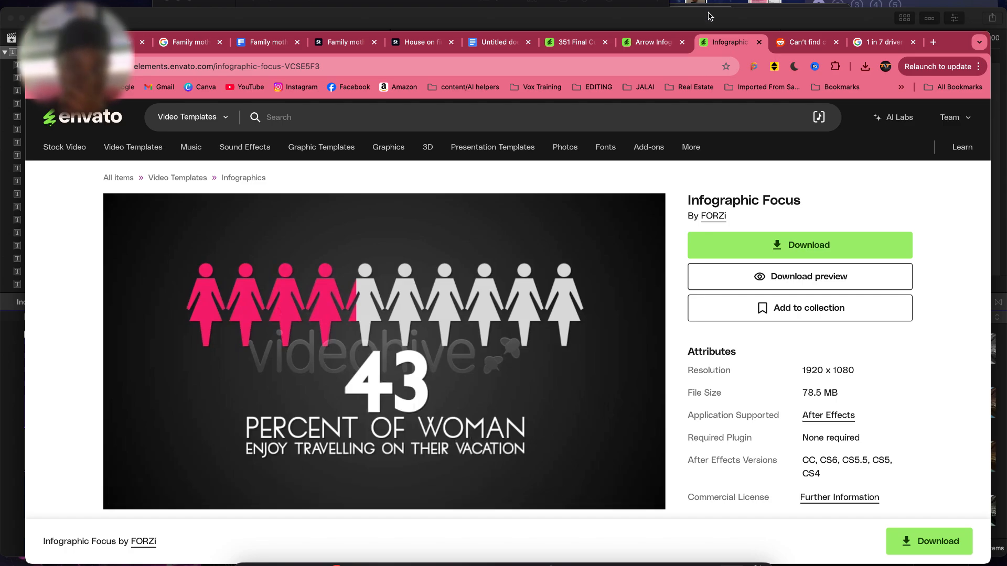
- Check the infographic in Final Cut Pro against the uninsured driver statistics in the browser's Google results
left_click(708, 32)
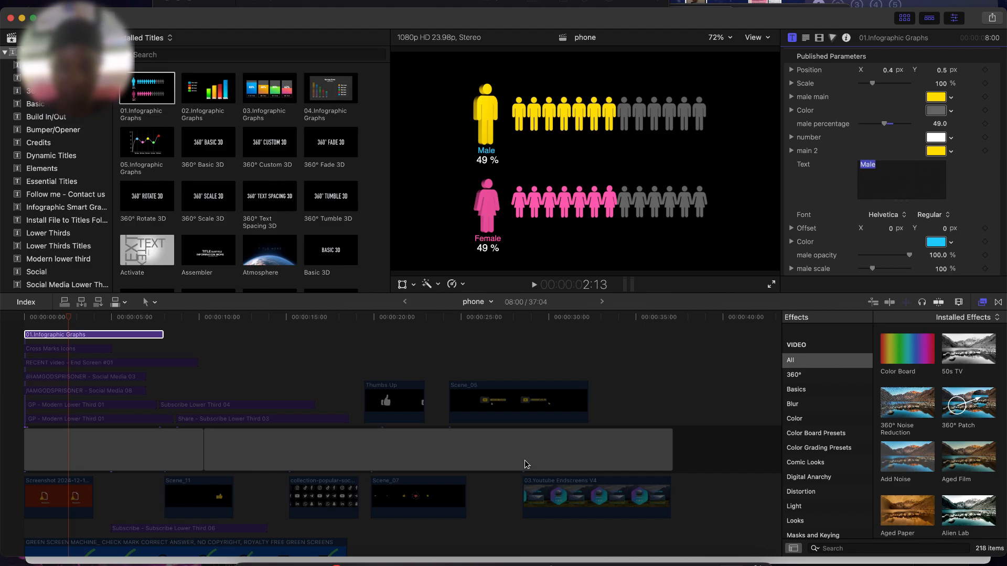
left_click(302, 561)
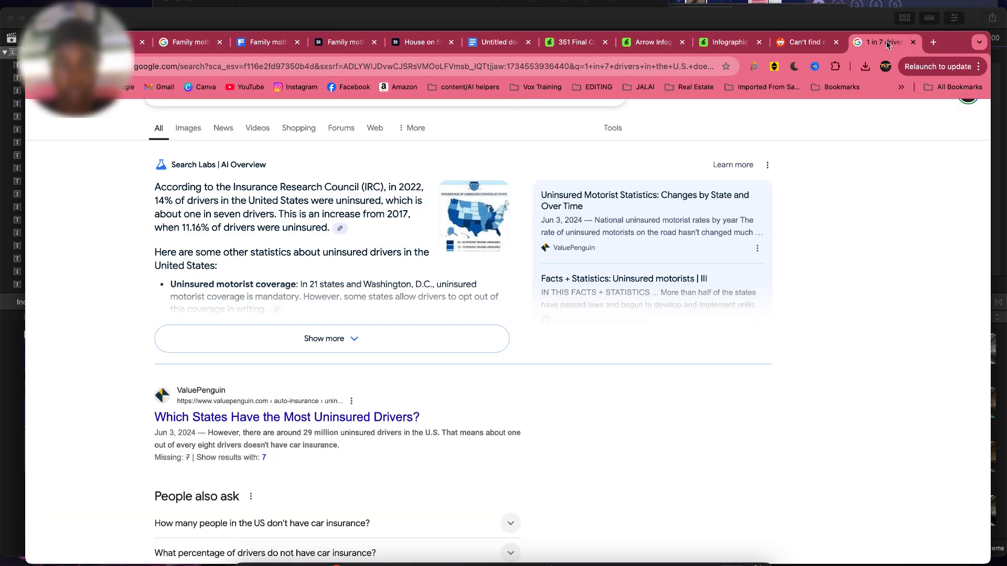
left_click(889, 44)
- Switch to Final Cut Pro and replace the infographic's "Male" label text with "DRIVERS"
left_click(659, 29)
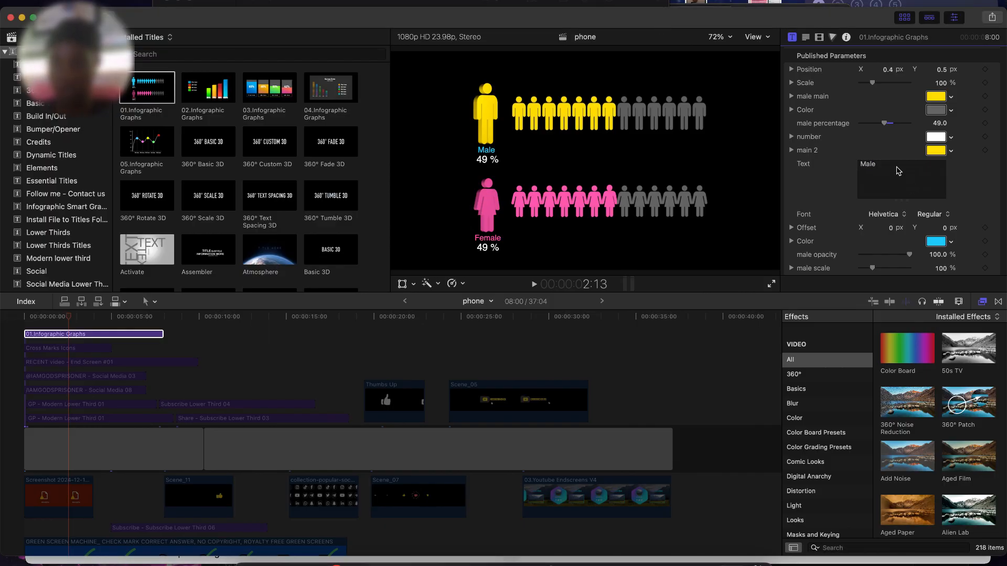
type("DRI")
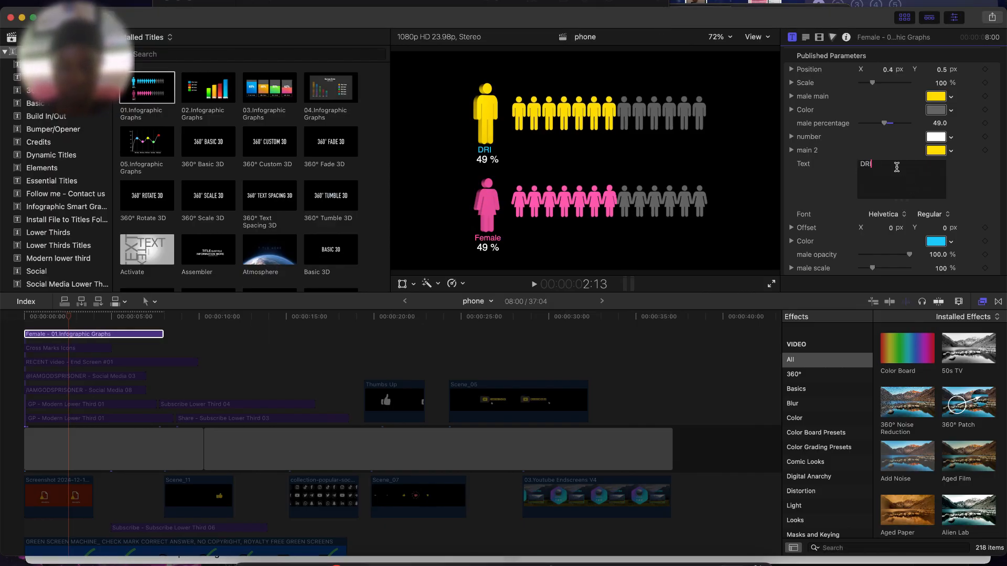
type("VERS")
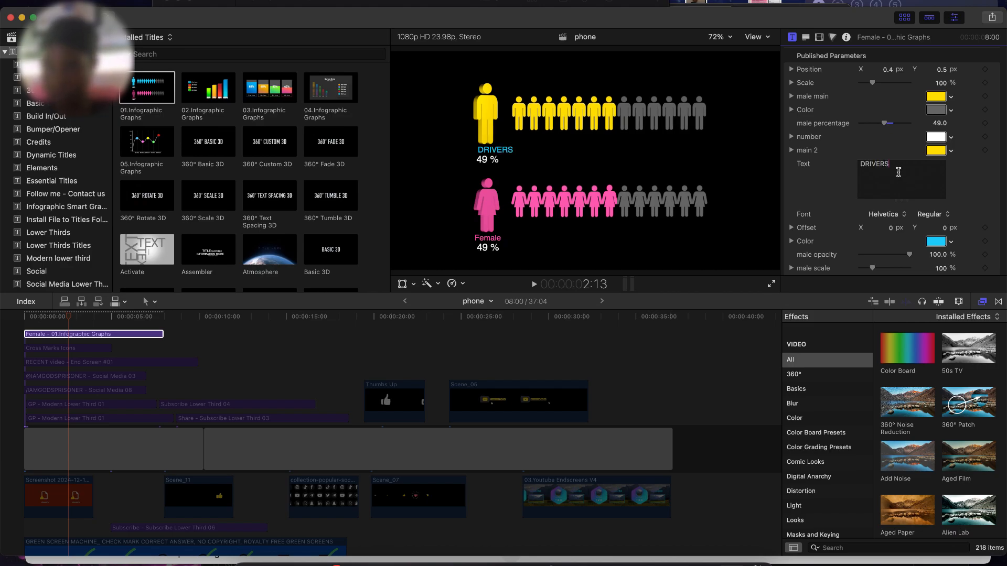
- Change the DRIVERS label's font to ITC Franklin Gothic
left_click(884, 215)
left_click(885, 215)
left_click(884, 215)
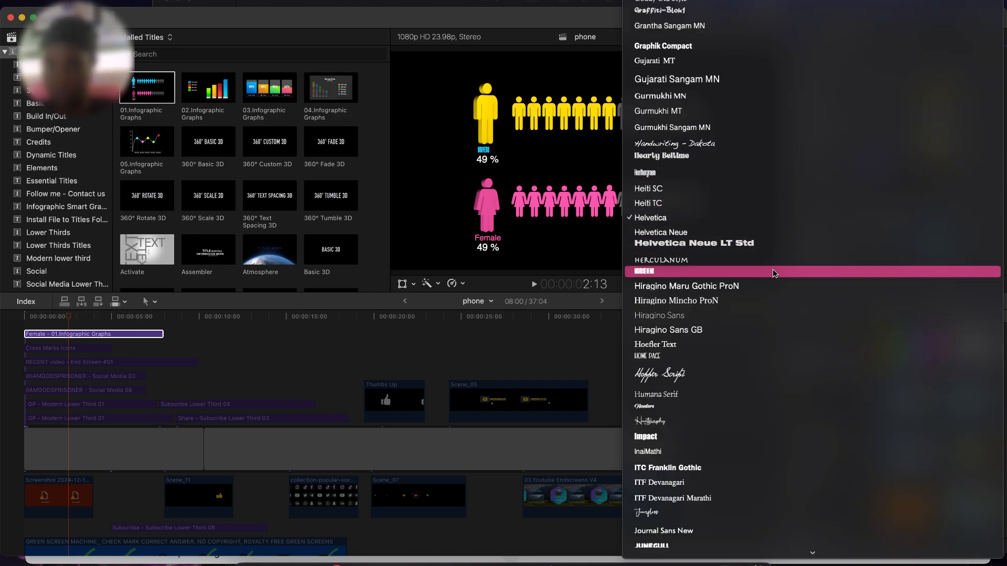
key("i")
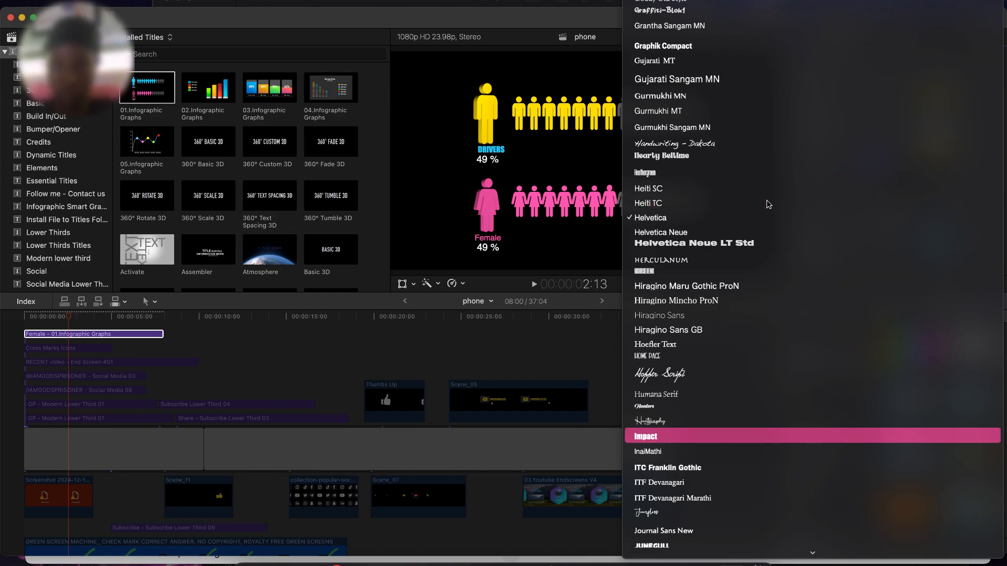
key("t")
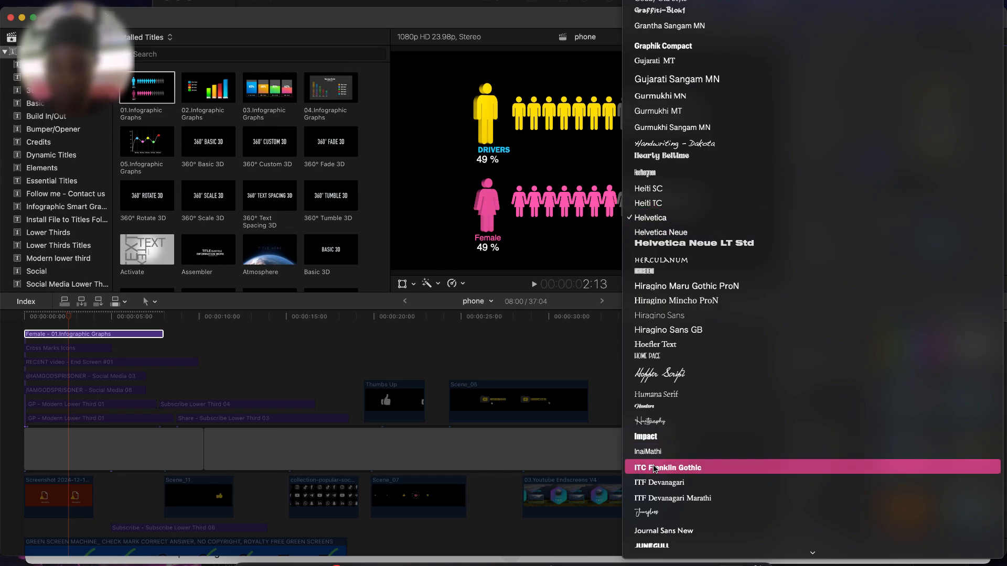
left_click(654, 471)
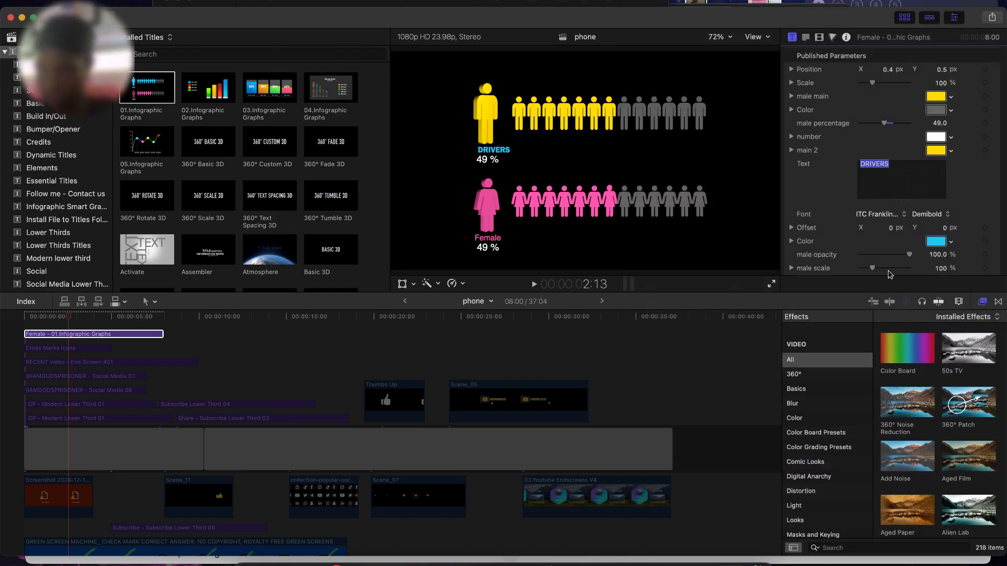
- Set the DRIVERS label's X offset to -3.7 px and its color to yellow
scroll(888, 270, "down", 3)
left_click_drag(891, 198, 890, 198)
left_click(936, 210)
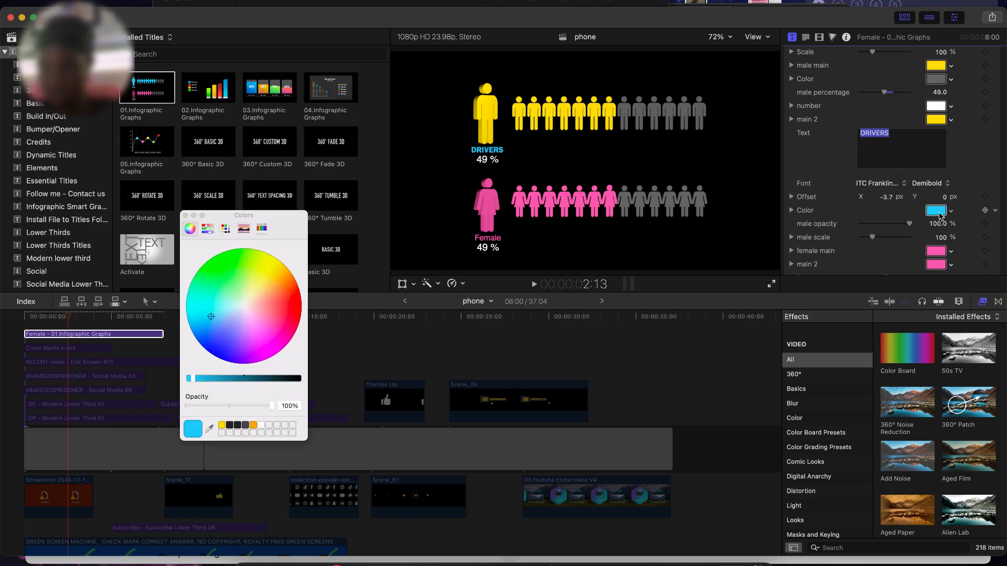
left_click(275, 265)
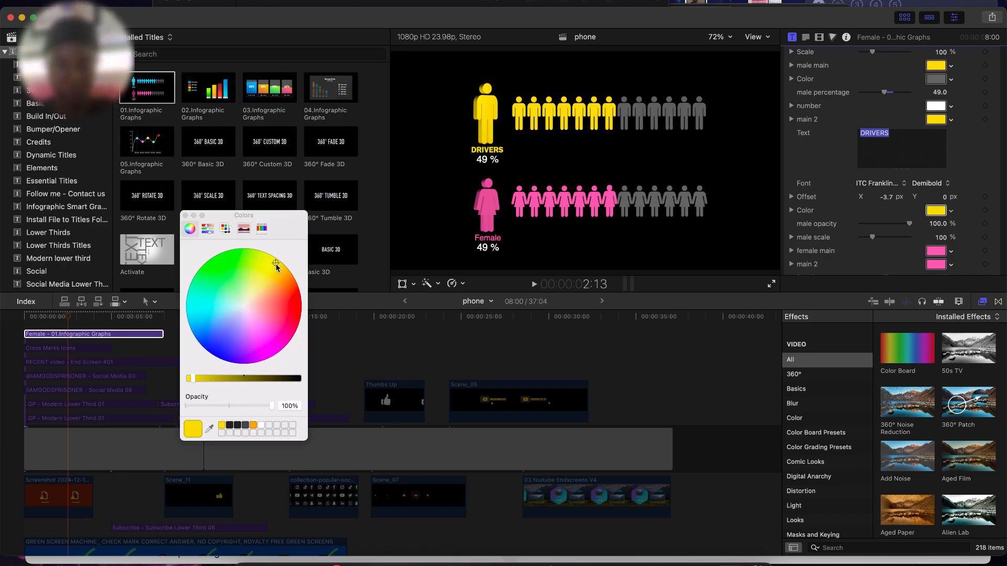
left_click(185, 215)
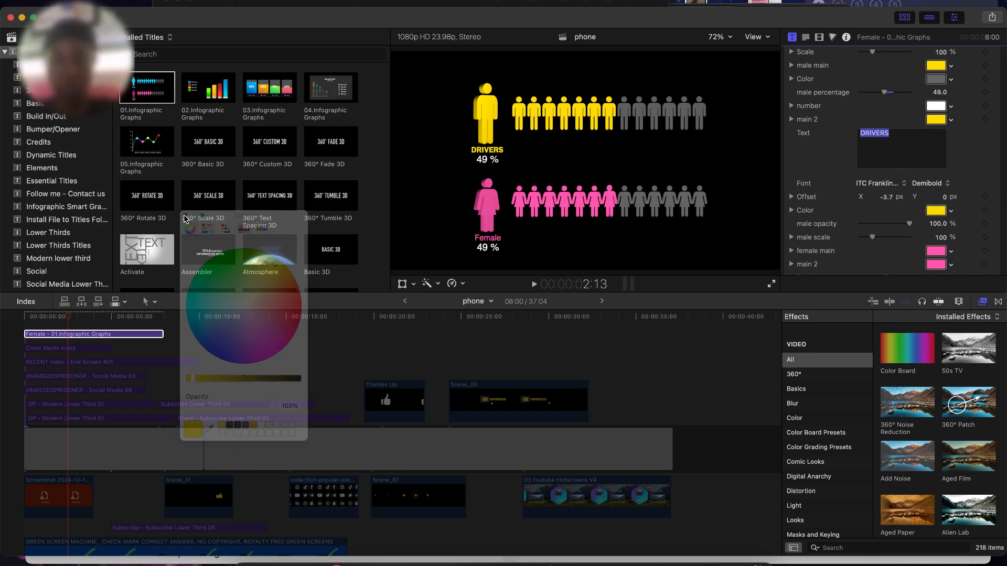
- Scale the whole infographic up to 114 %
scroll(951, 200, "down", 12)
scroll(947, 205, "up", 10)
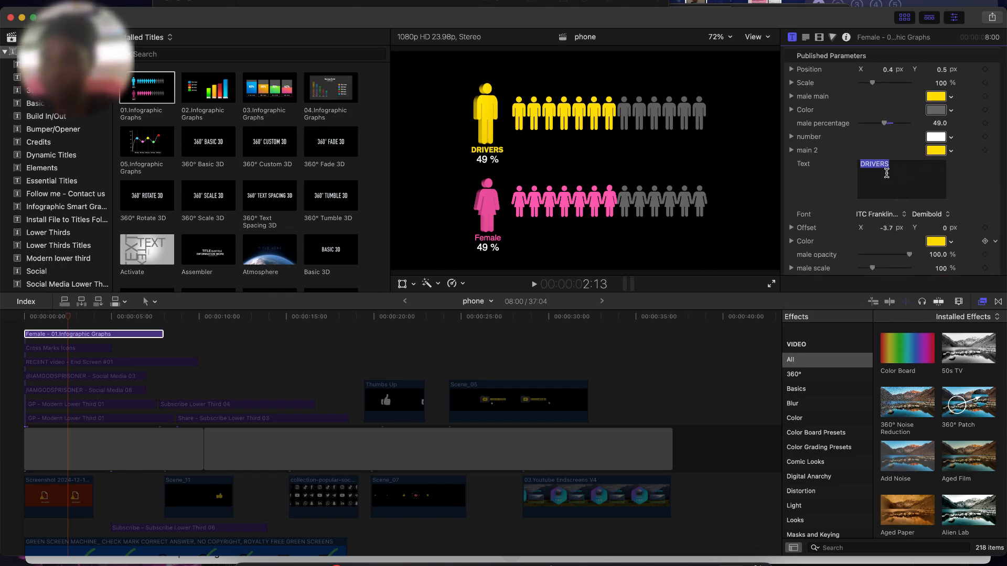
left_click_drag(872, 82, 878, 82)
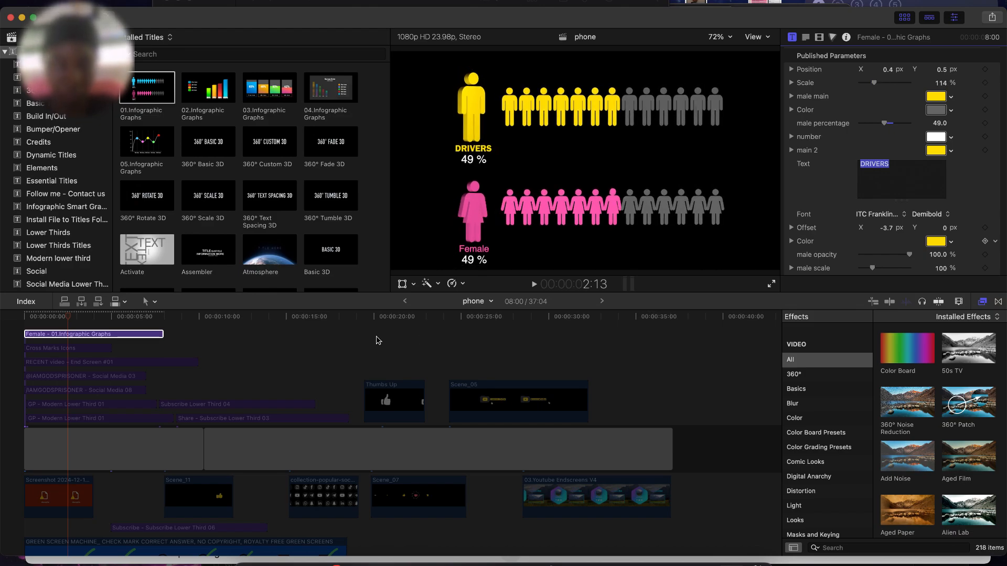
- Scrub through the infographic title up to 7:01 to review its animation, glancing at the uninsured driver statistics in the browser
left_click_drag(46, 317, 70, 316)
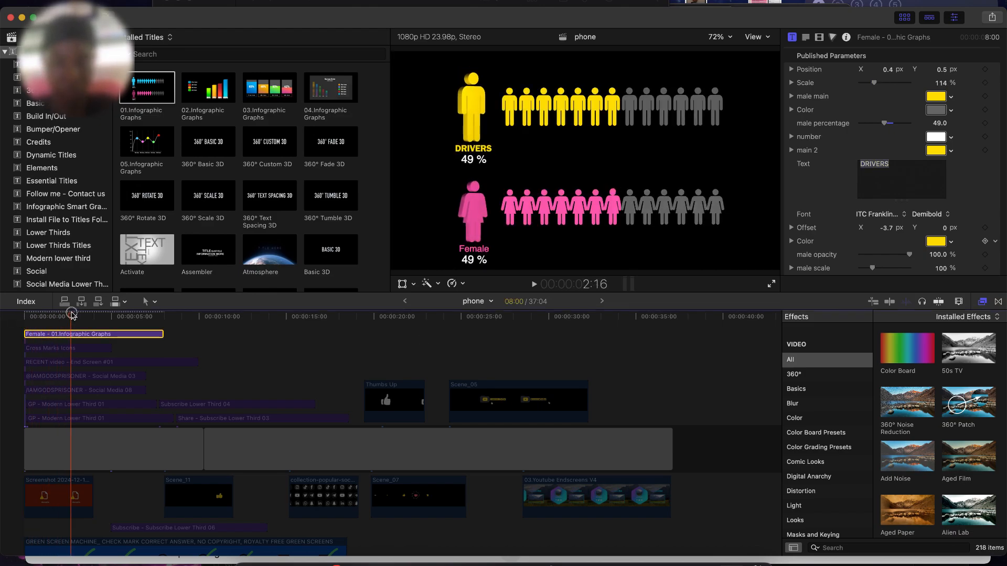
left_click(228, 564)
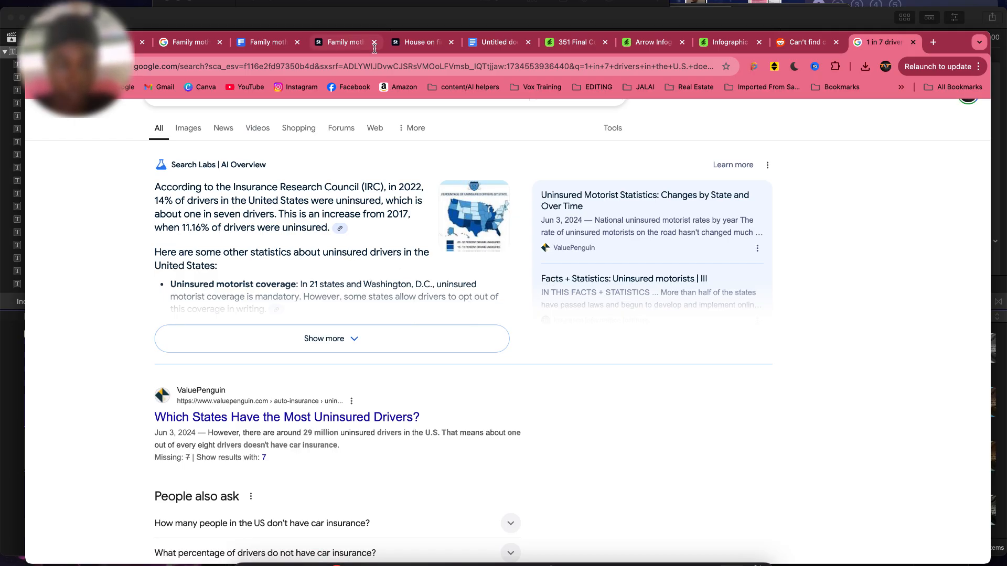
left_click(397, 11)
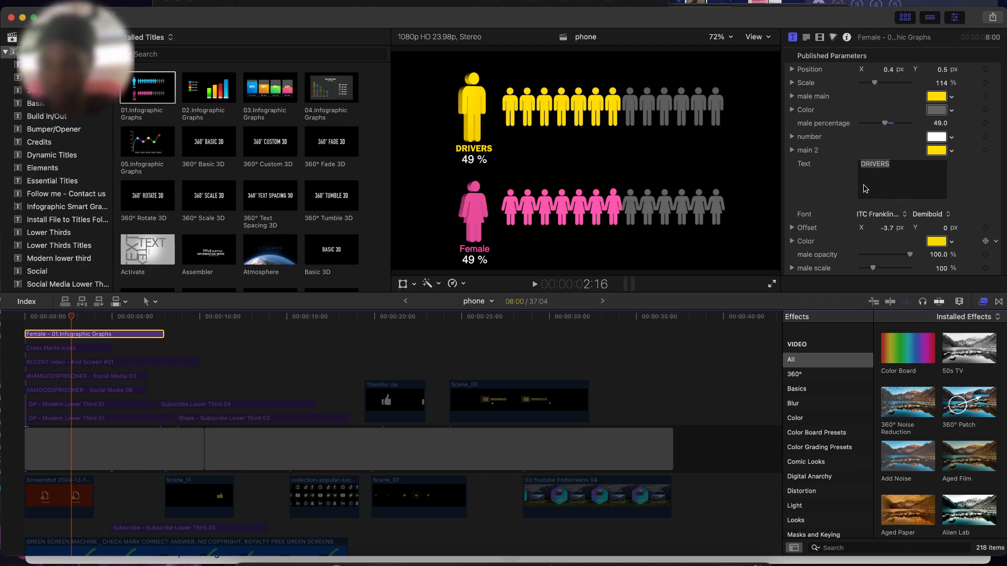
left_click(75, 318)
left_click_drag(75, 318, 148, 330)
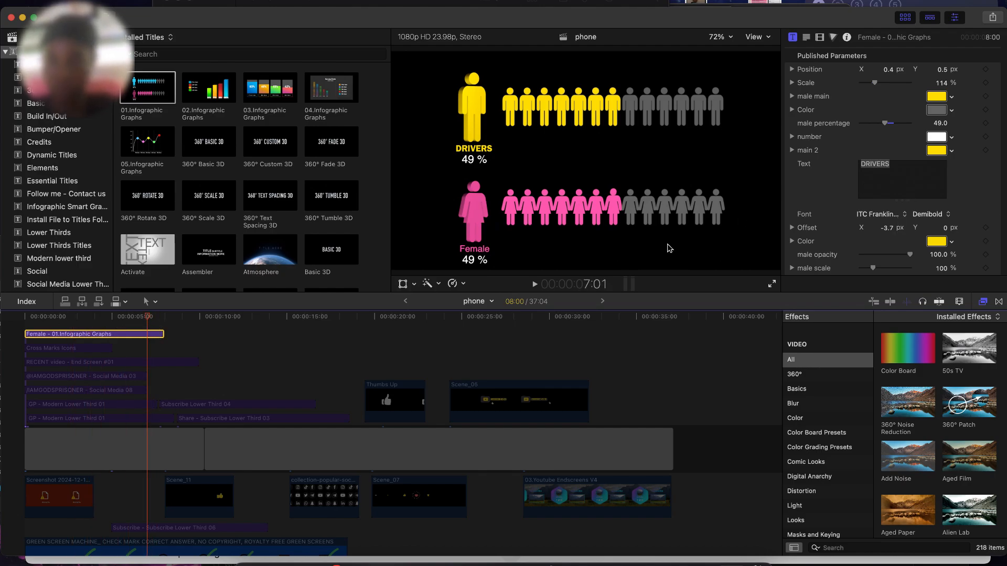
- Trim the infographic title with the Crop tool to a frame around the yellow DRIVERS row, cutting off the pink Female row
left_click(822, 38)
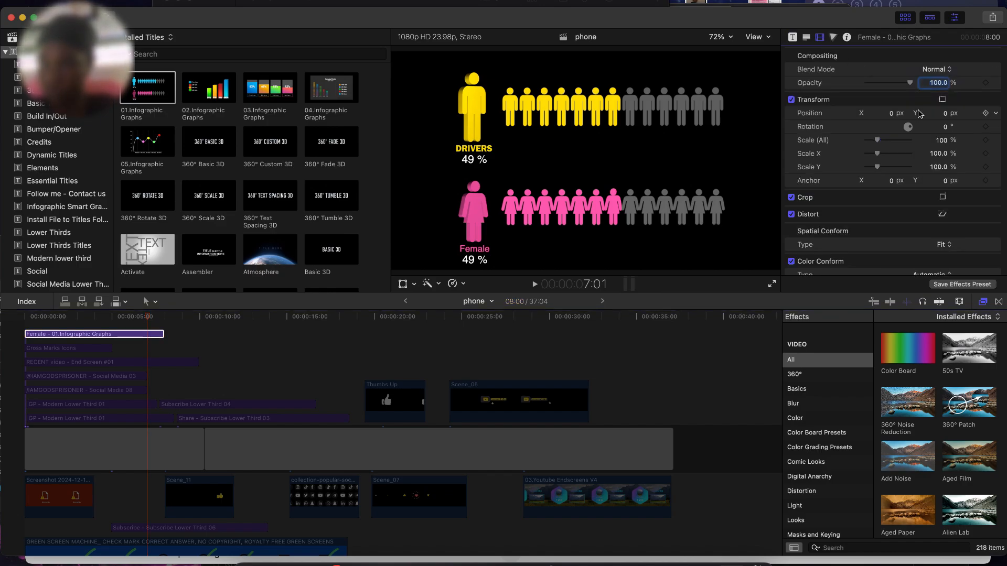
left_click(943, 198)
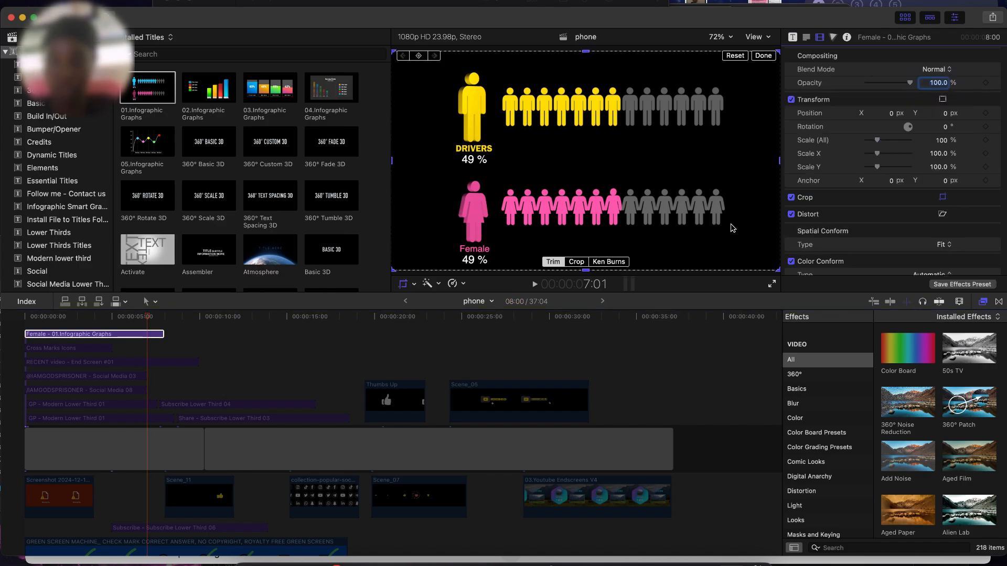
left_click(577, 261)
left_click_drag(776, 272, 773, 191)
left_click(553, 261)
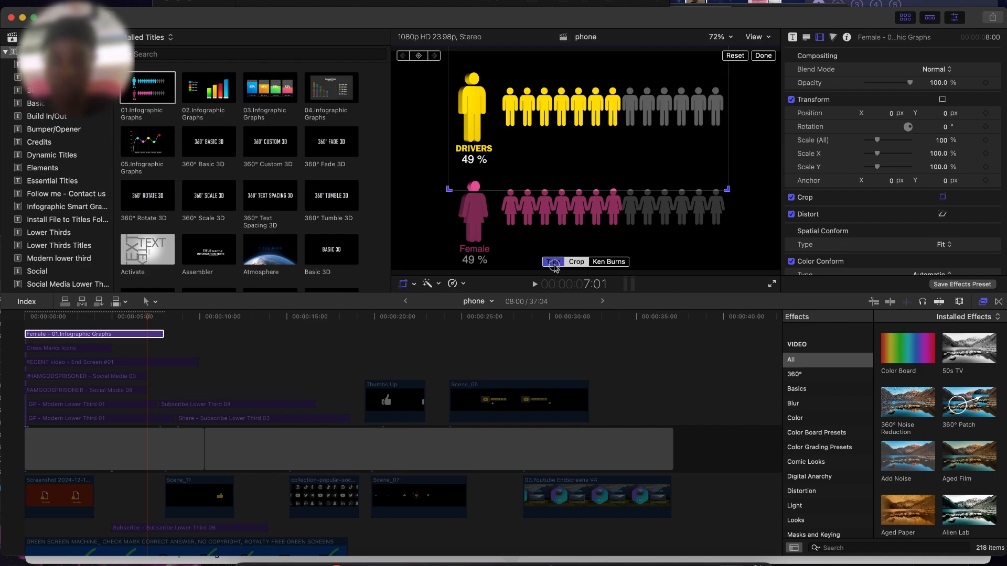
left_click_drag(601, 190, 590, 168)
left_click_drag(734, 117, 747, 112)
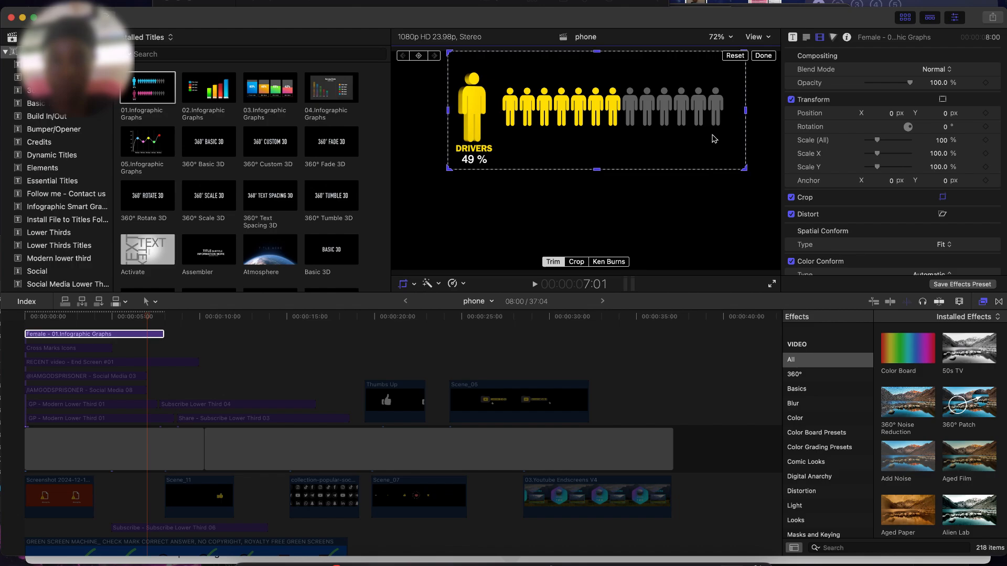
left_click_drag(596, 173, 599, 182)
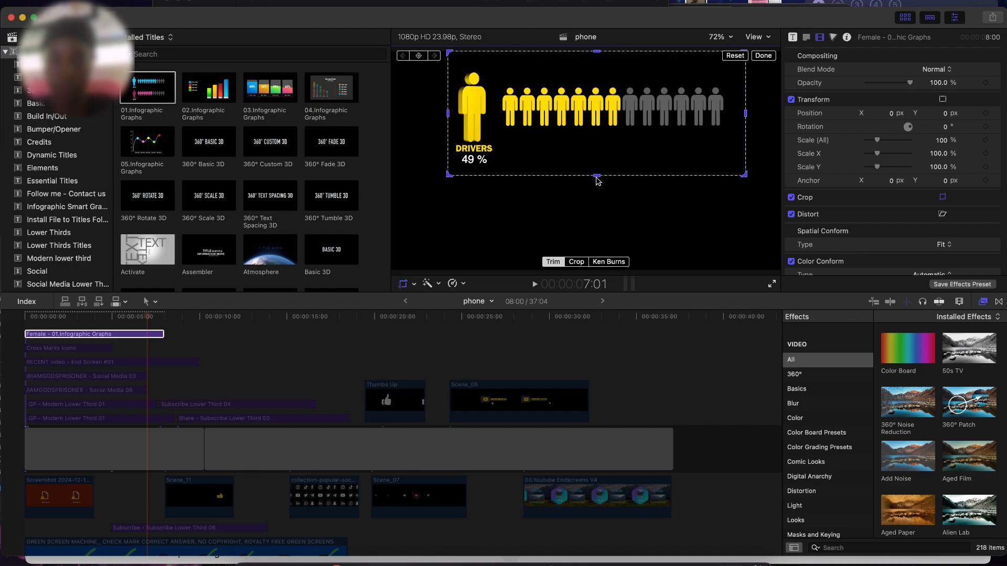
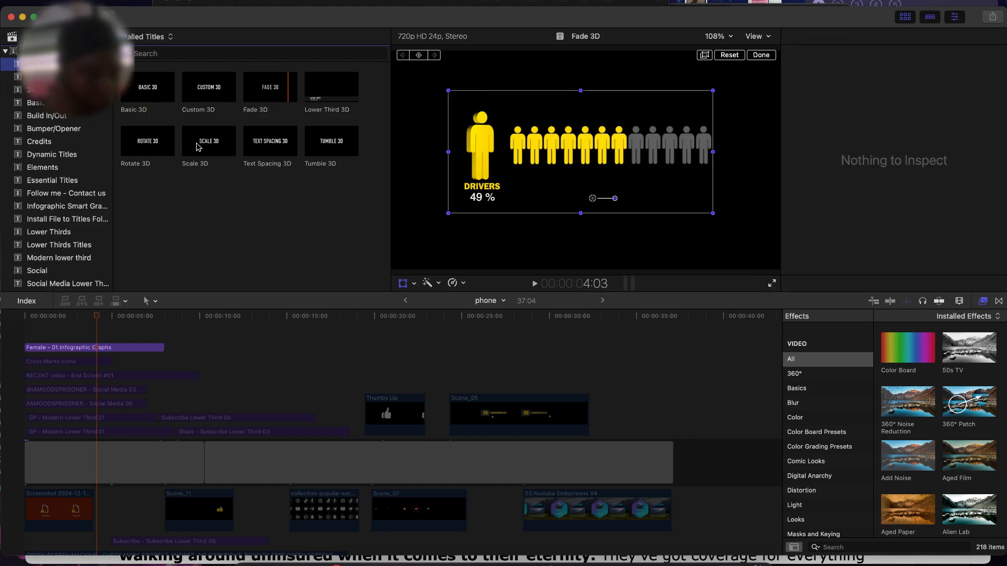
- Place a Scale 3D title above the infographic at about 4:03, extend it to about 4:06 long, and preview it at 5:14
left_click(207, 146)
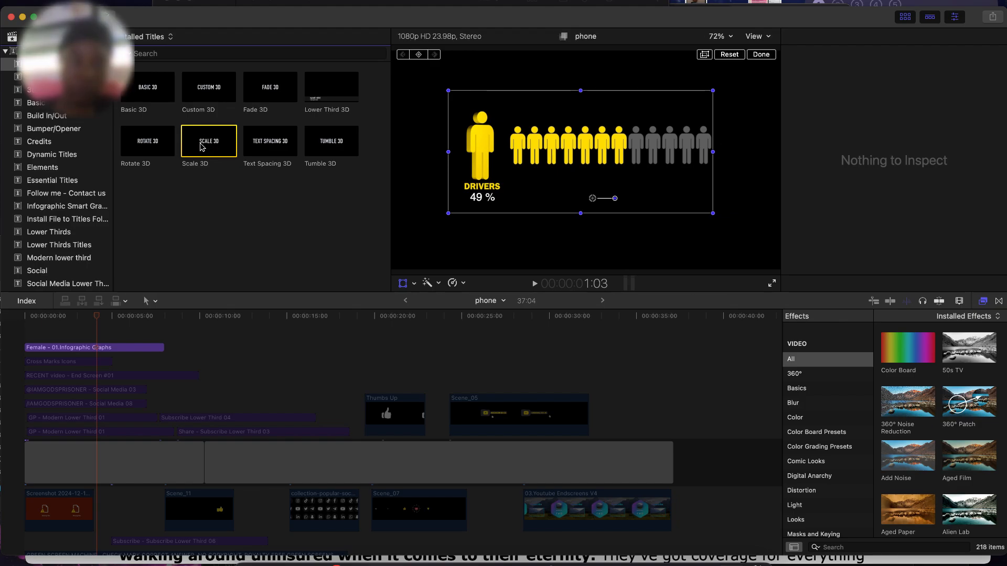
left_click_drag(208, 141, 93, 339)
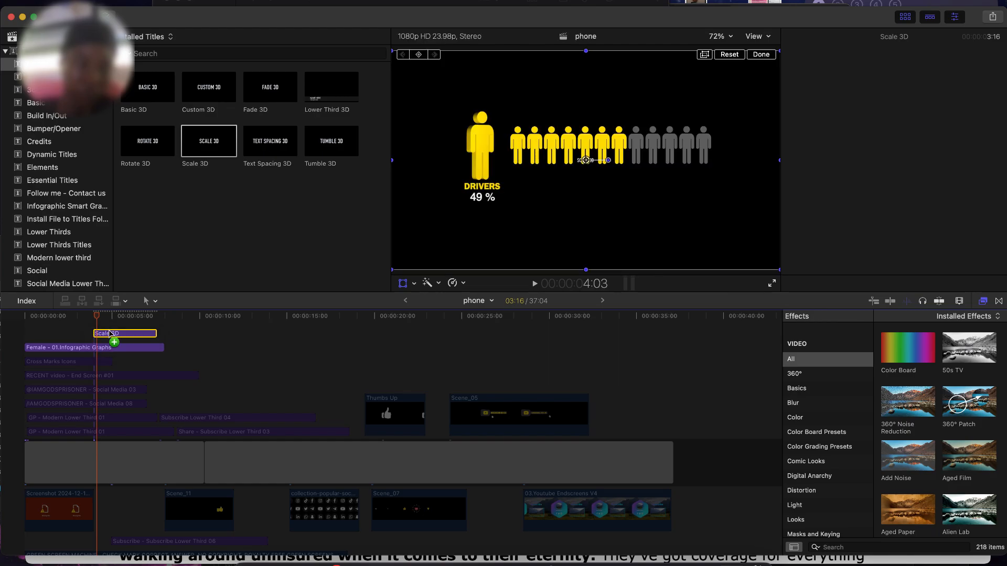
left_click_drag(157, 333, 159, 331)
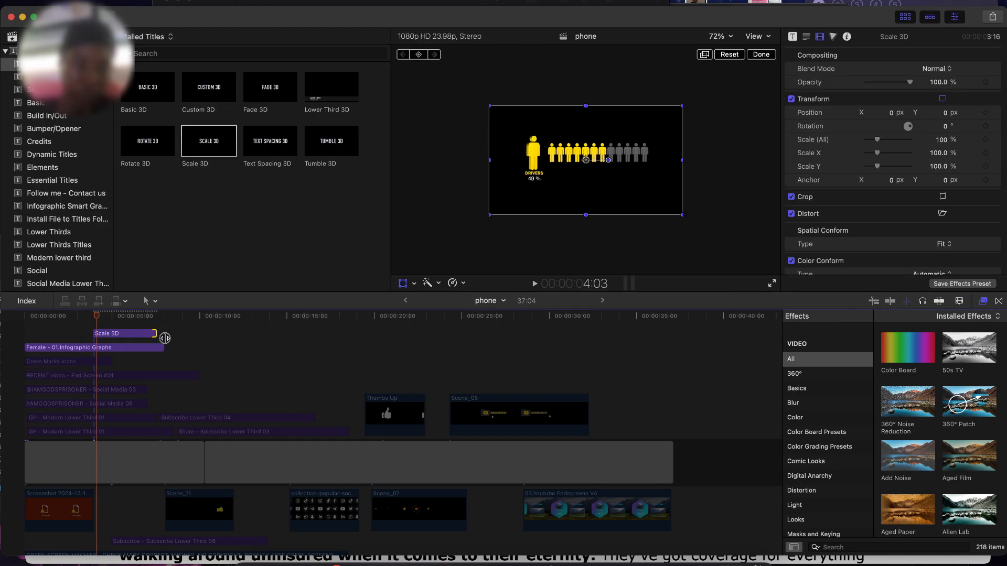
left_click(123, 322)
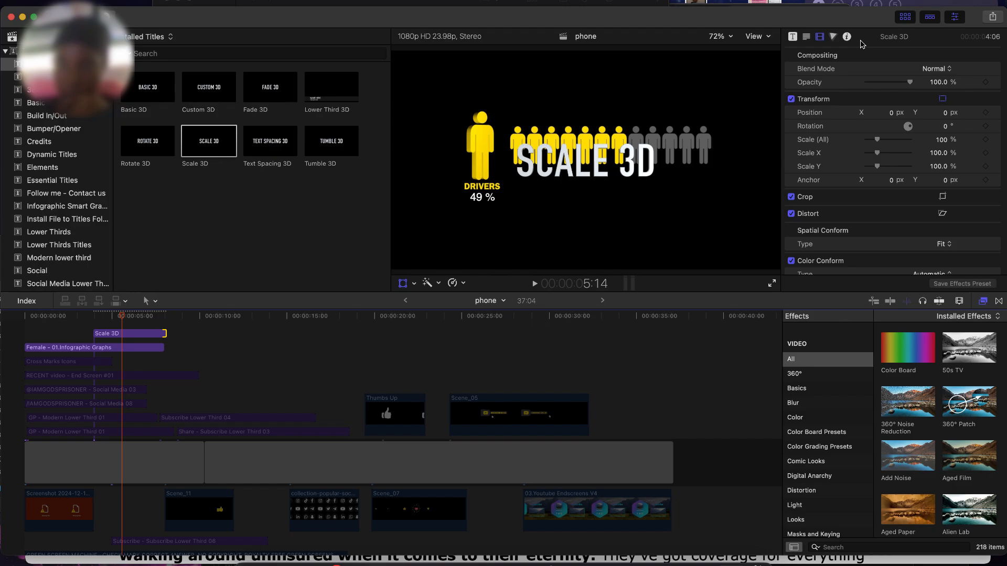
- Replace the Scale 3D title's text with "1 in 7 drivers in the U.S. doesn't have car insurance. That's 29 million people"
left_click(792, 37)
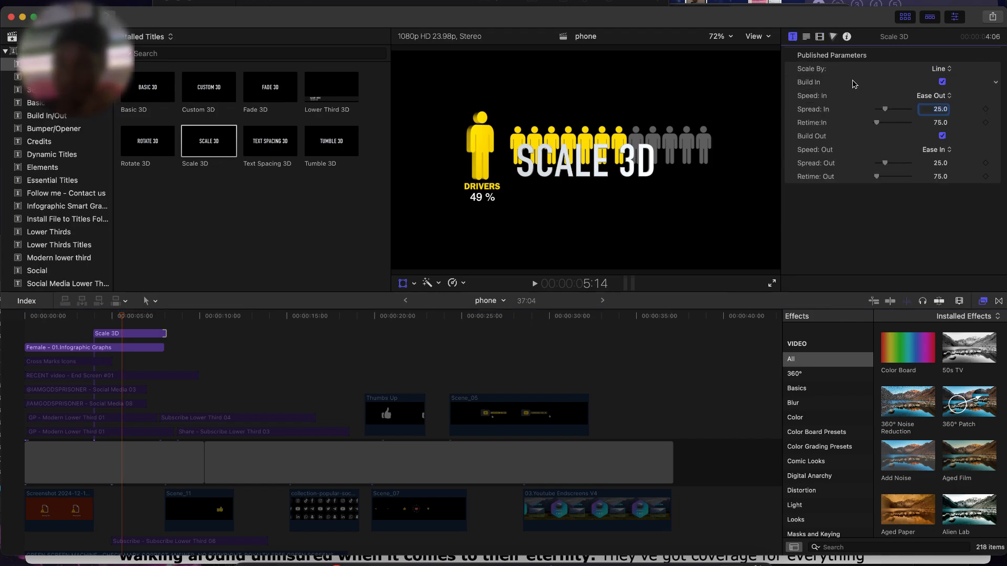
left_click(806, 37)
triple_click(846, 89)
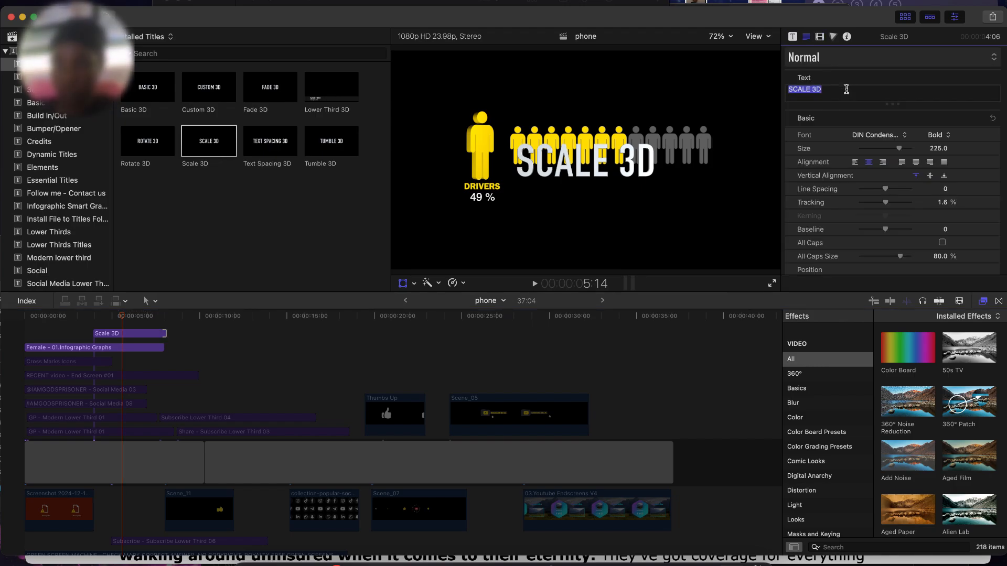
type("1 in 7 drivers in the U.S. doesn't have car insurance. That's 29 million people")
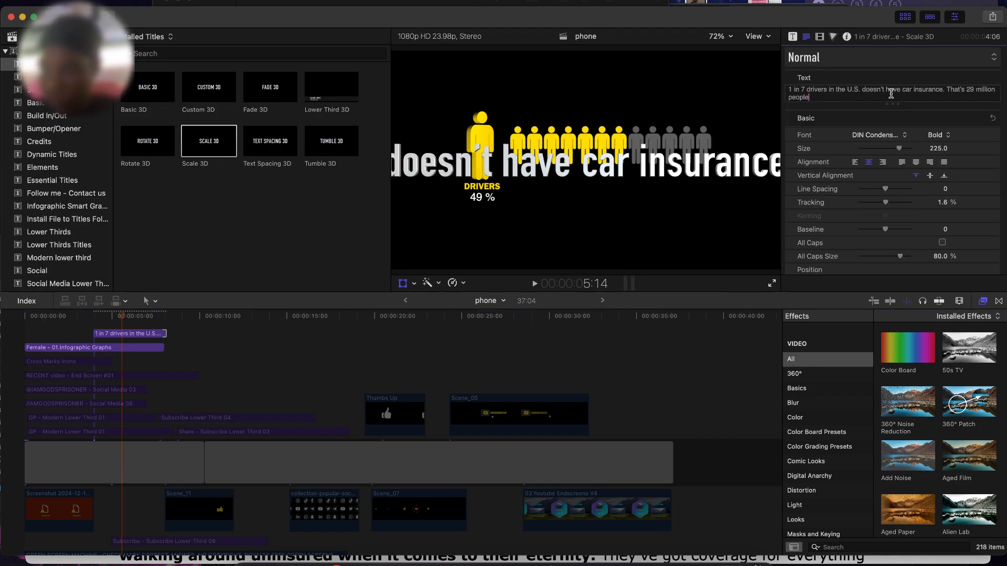
- Shorten the Scale 3D title's text to "29 million people"
left_click_drag(933, 88, 789, 89)
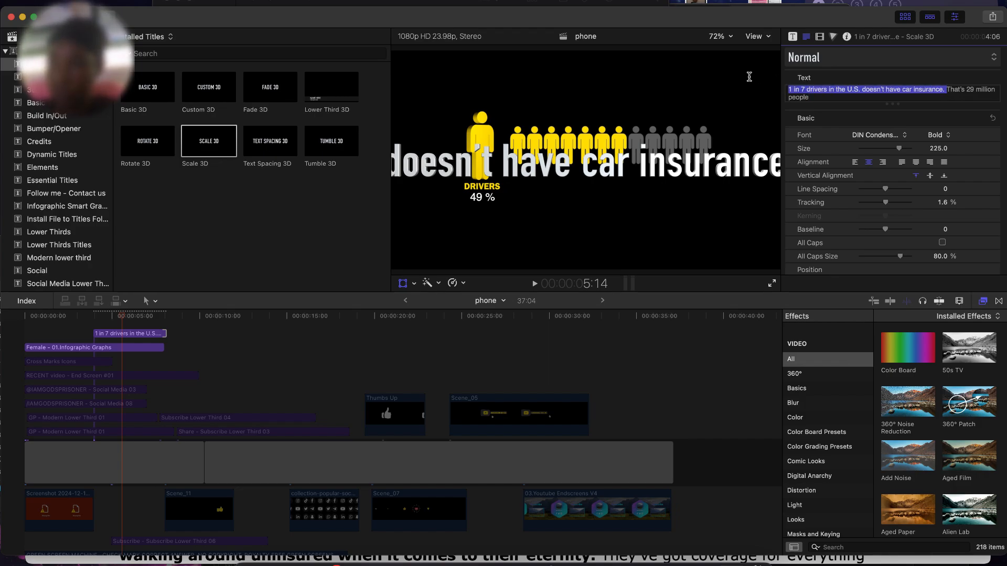
key("BackSpace")
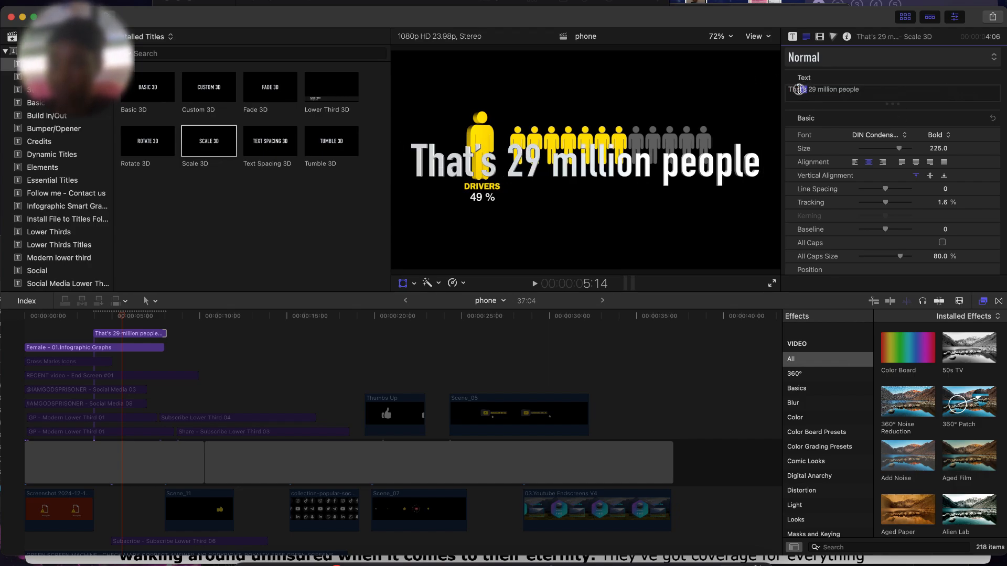
double_click(798, 89)
key("BackSpace")
left_click(861, 90)
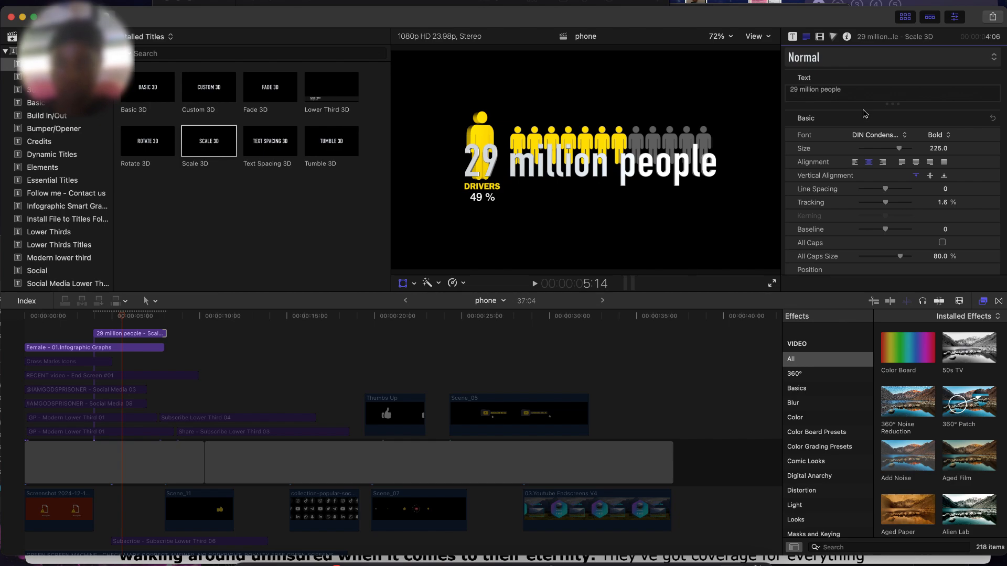
- Check the script in Google Chrome and change the title's text to "1 in 7 drivers in the U.S. doesn't have car insurance."
key("super+a")
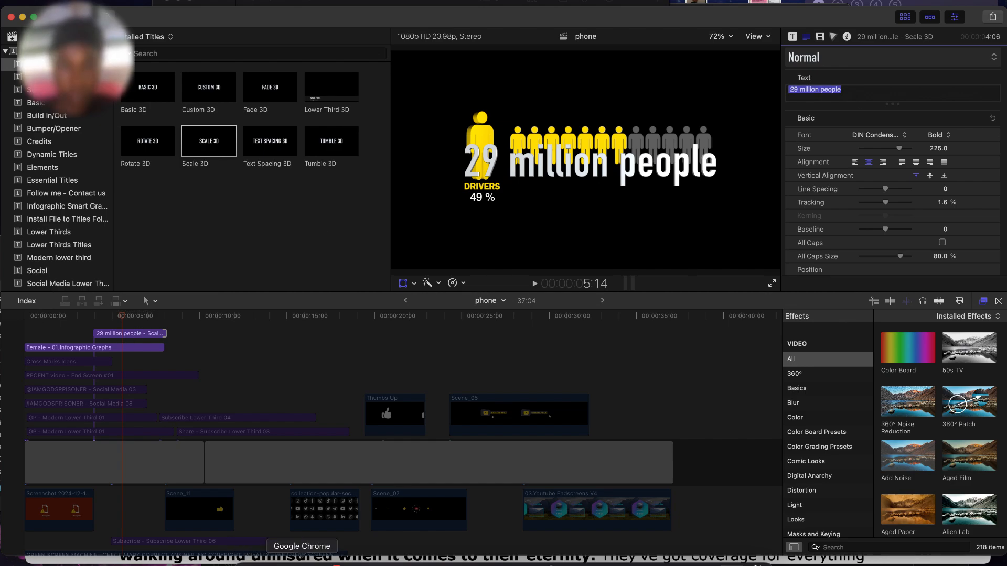
left_click(303, 560)
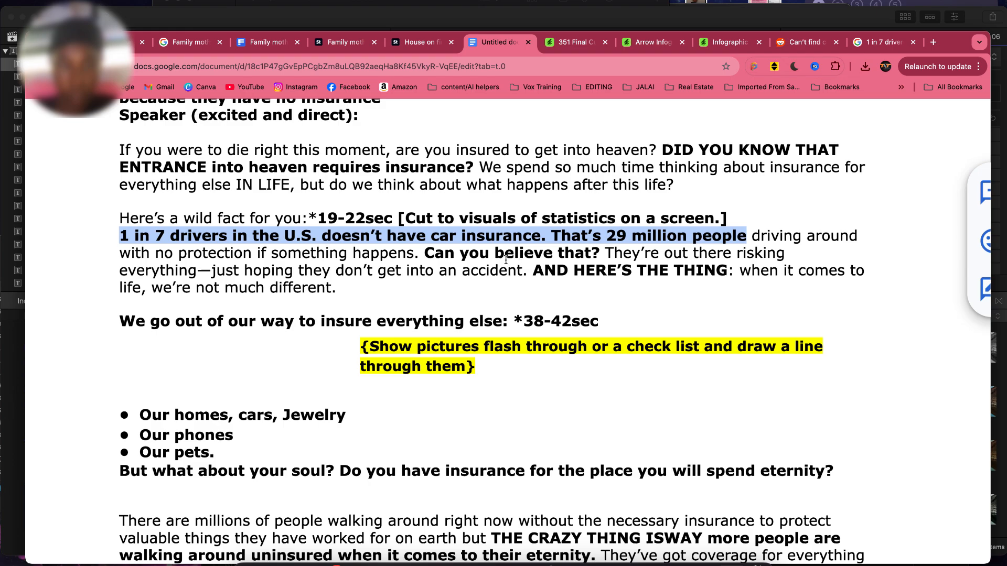
left_click(583, 25)
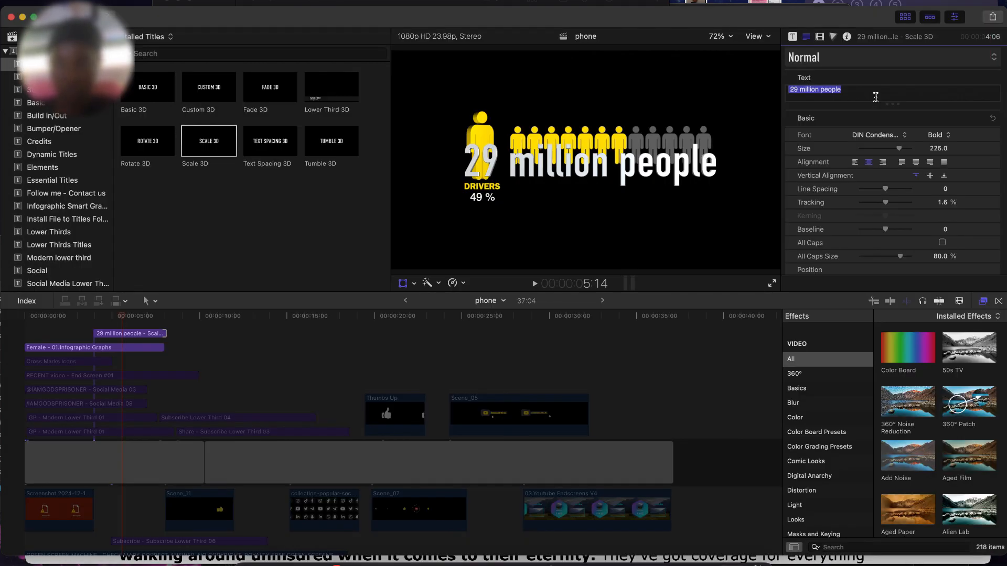
key("BackSpace")
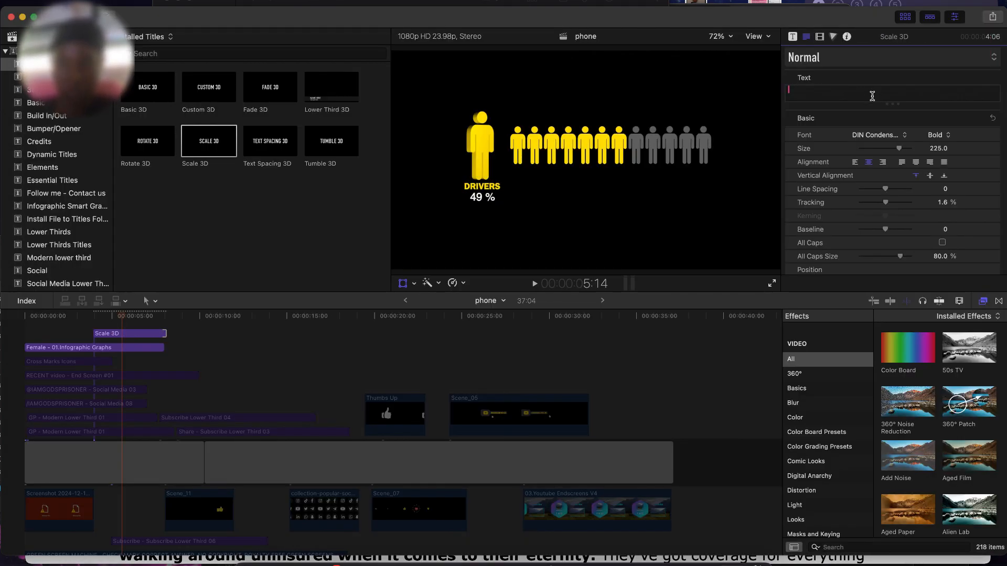
type("1 in 7 drivers in the U.S. doesn't have car insurance. That's 29 million people")
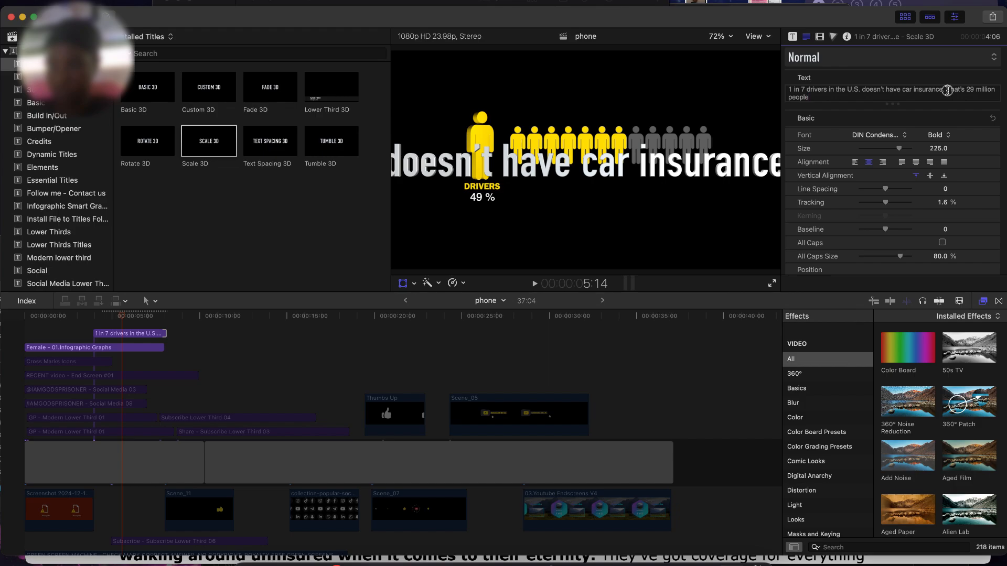
left_click_drag(947, 90, 811, 97)
key("BackSpace")
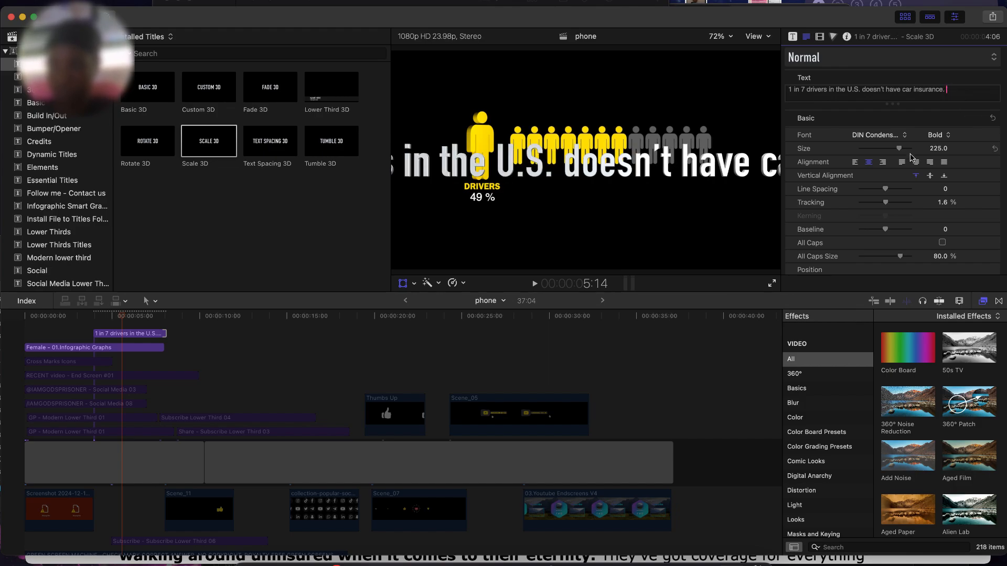
- Set the 1 in 7 drivers title's text size to 54 and its font to Diwan Kufi
left_click_drag(898, 149, 870, 149)
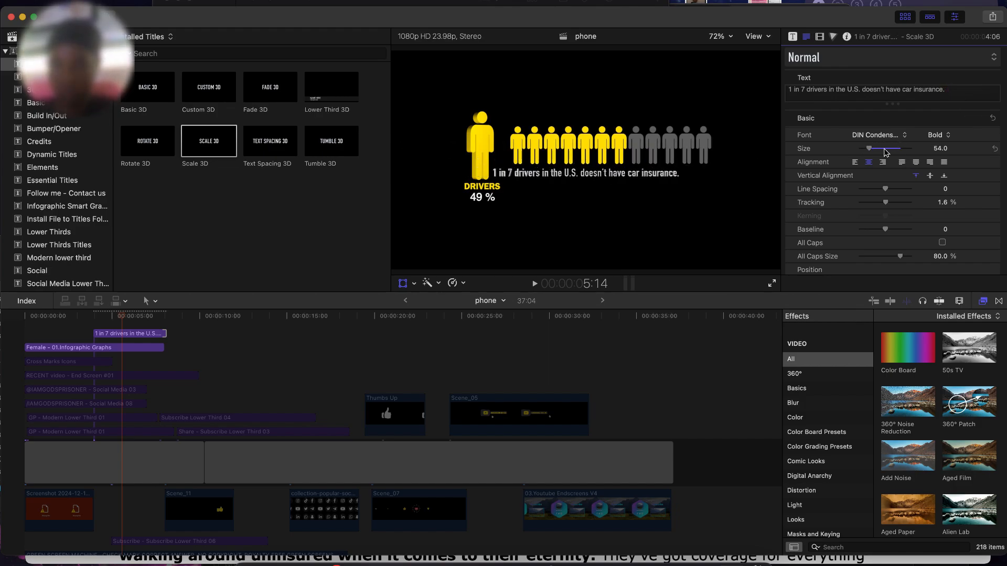
left_click(882, 136)
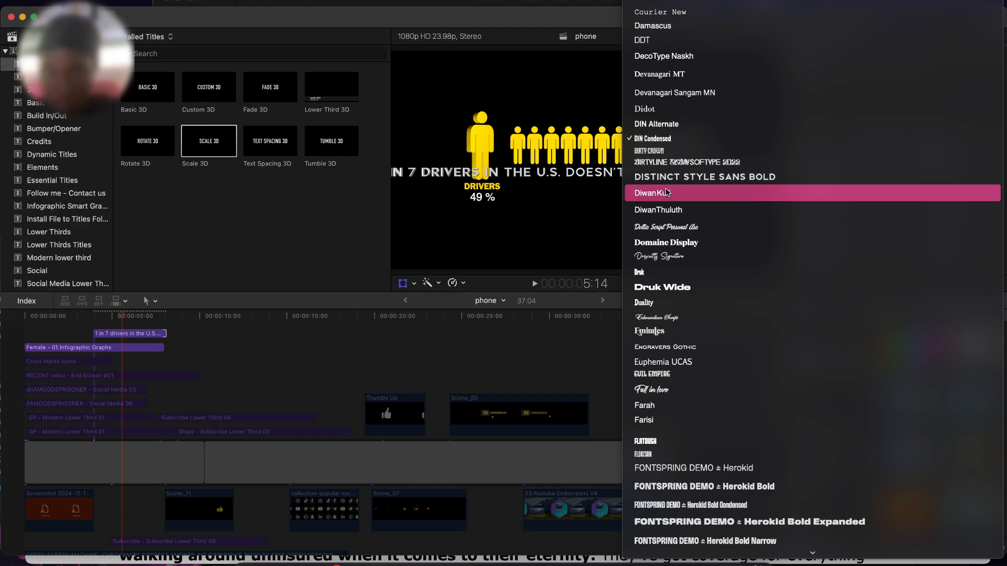
left_click(698, 193)
- Disable the 1 in 7 drivers title clip and start a default file export of the project, continuing despite missing media
left_click(138, 338)
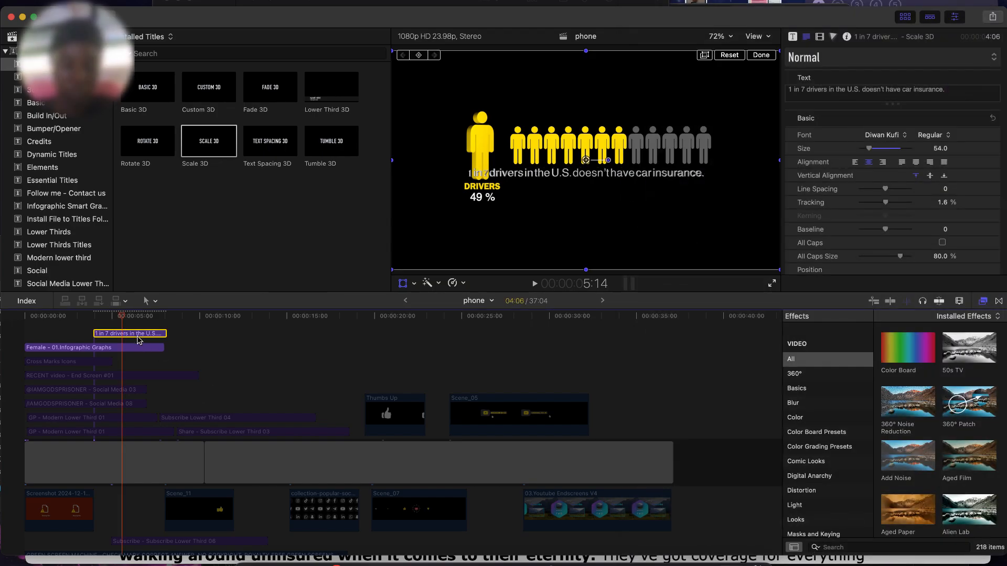
left_click(990, 18)
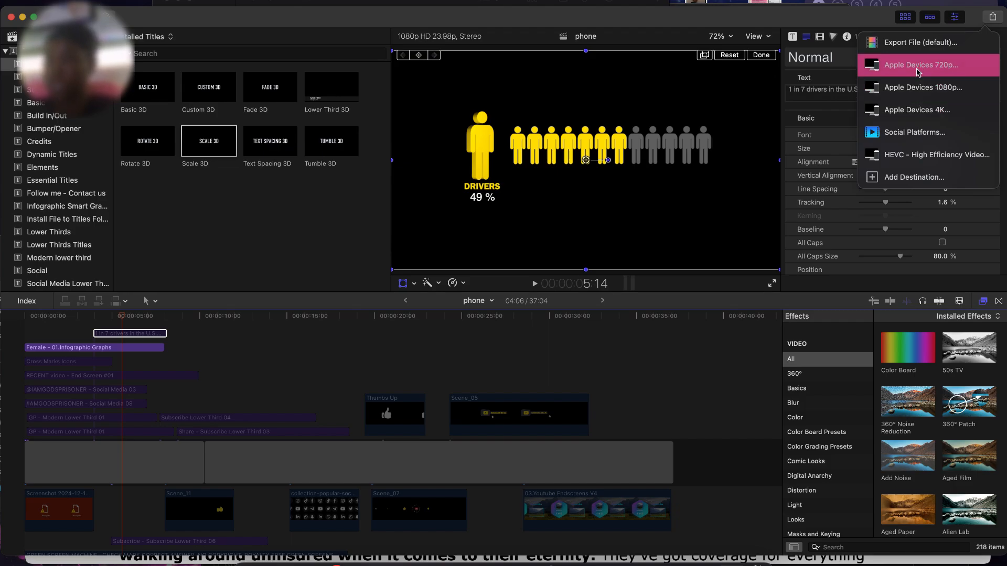
left_click(917, 47)
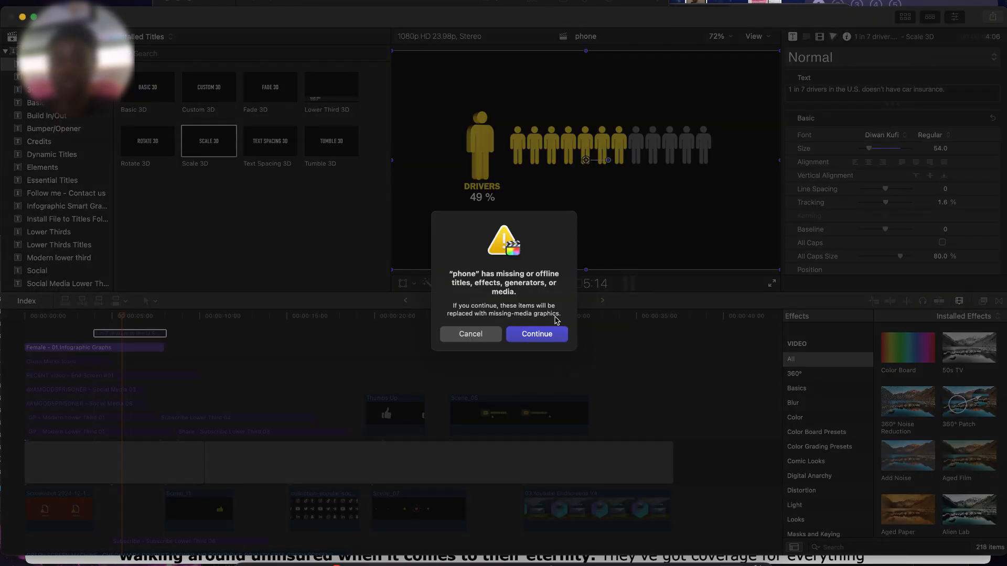
left_click(547, 336)
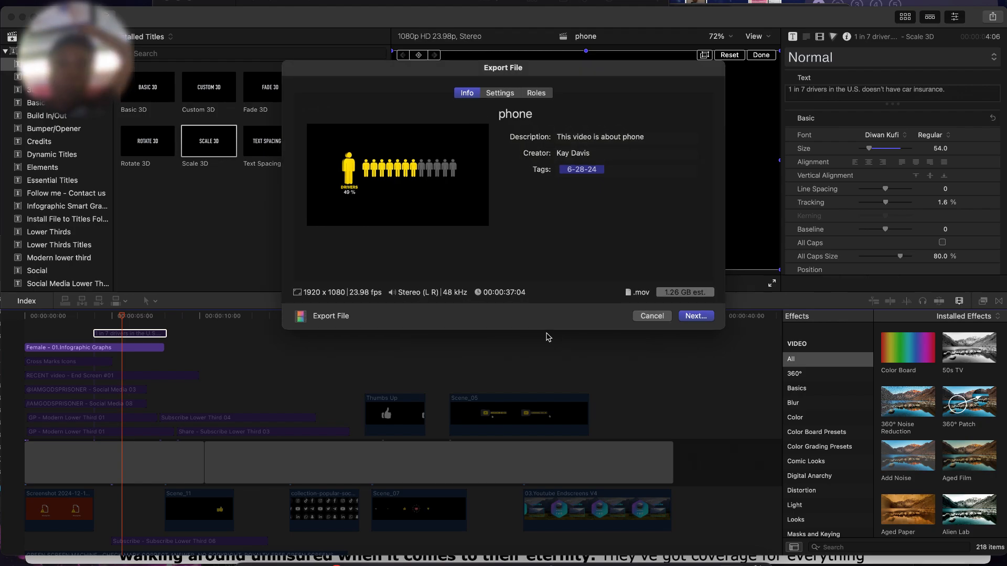
- Name the exported file 1and7 and save it to the Downloads folder
left_click(528, 121)
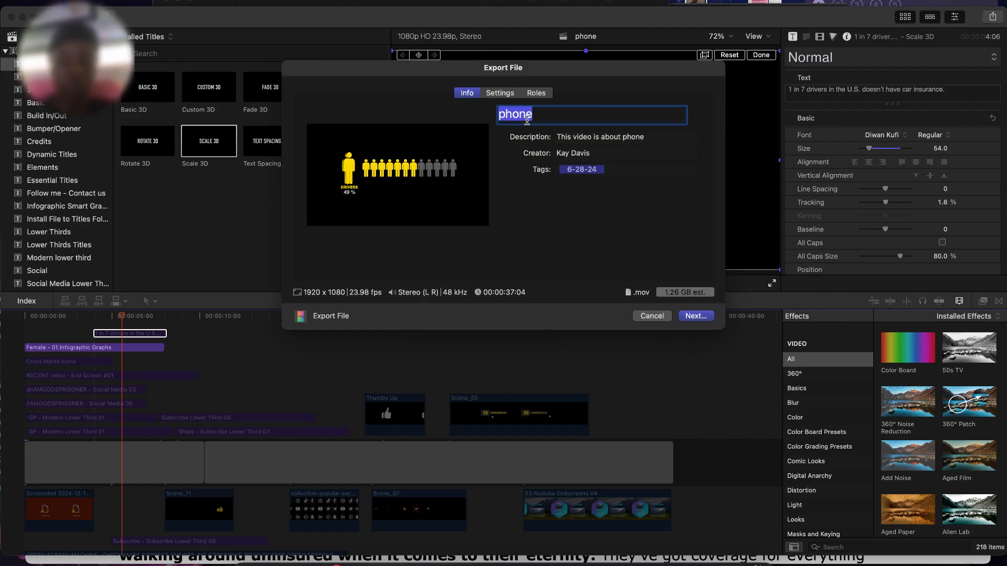
type("1and")
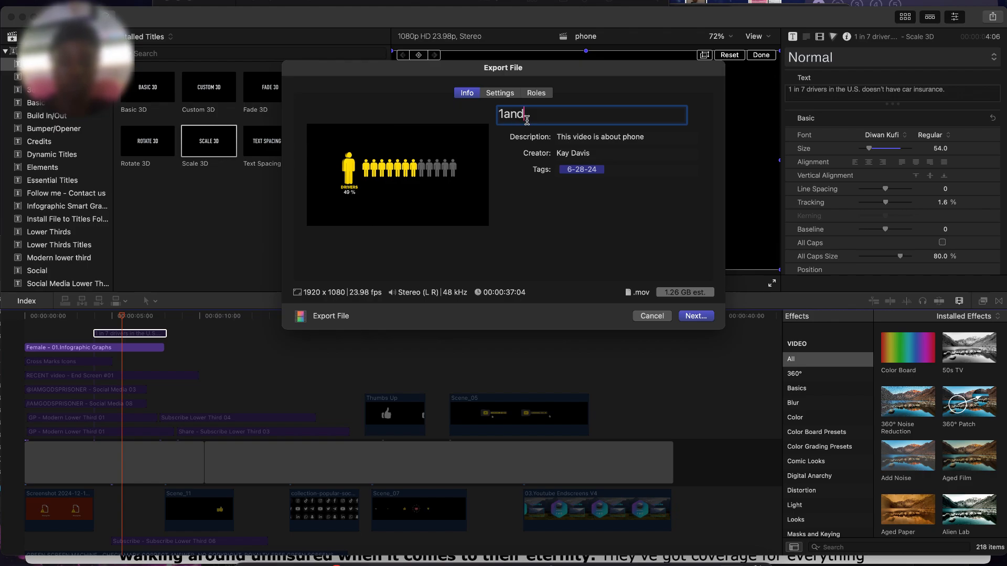
type("7")
key("Return")
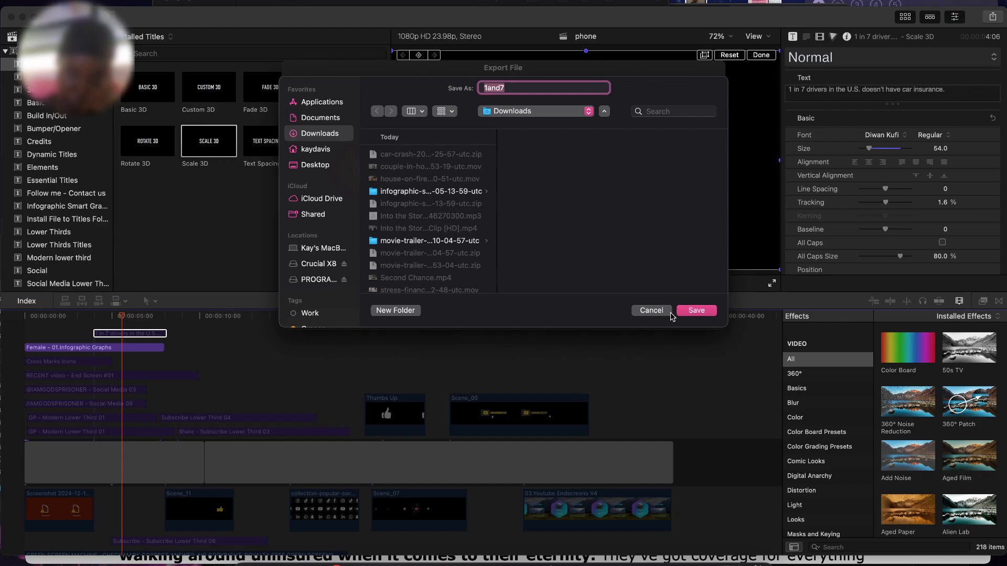
left_click(691, 312)
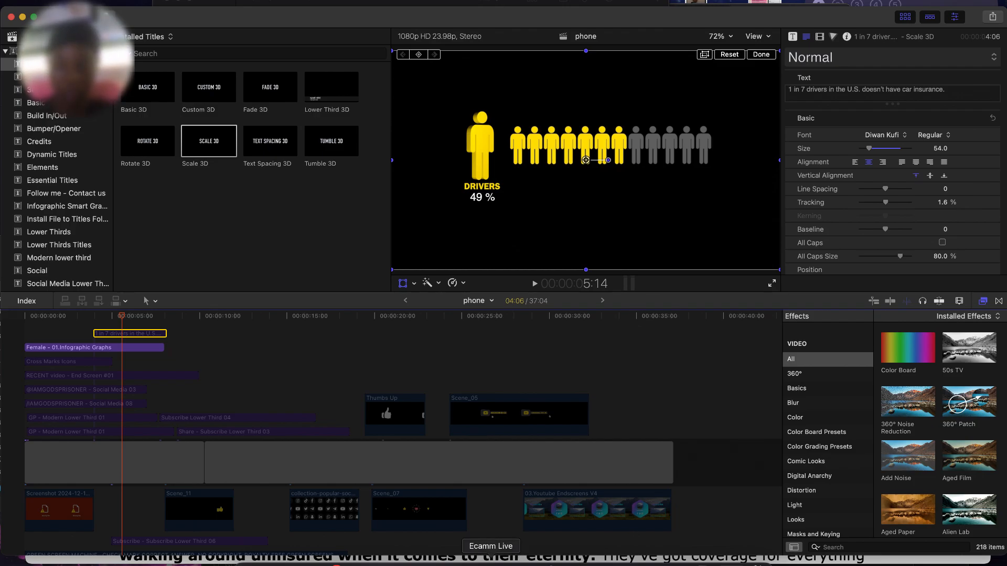
- Switch to the 1218 project in CapCut and move the playhead to about 00:00:34
left_click(490, 564)
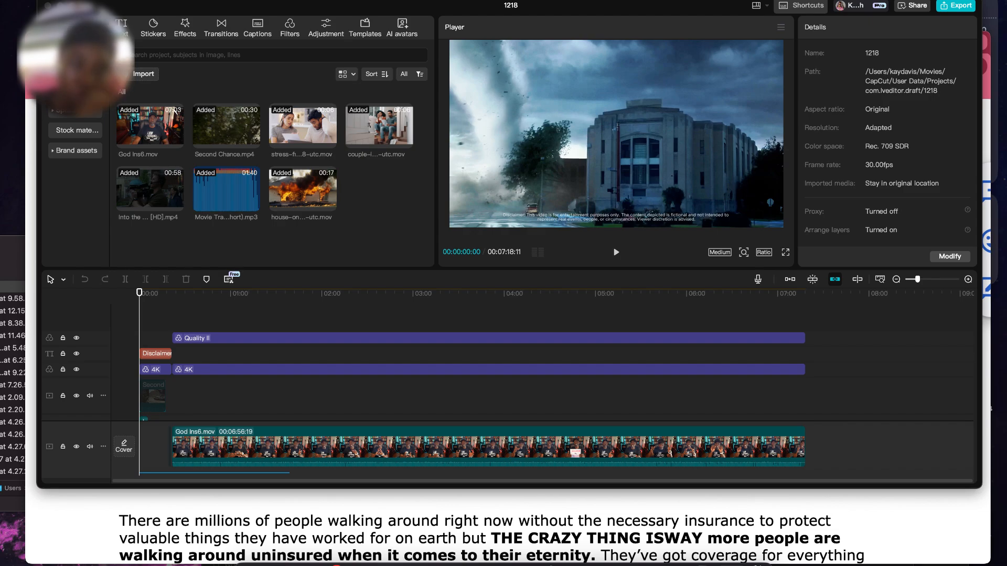
left_click(707, 564)
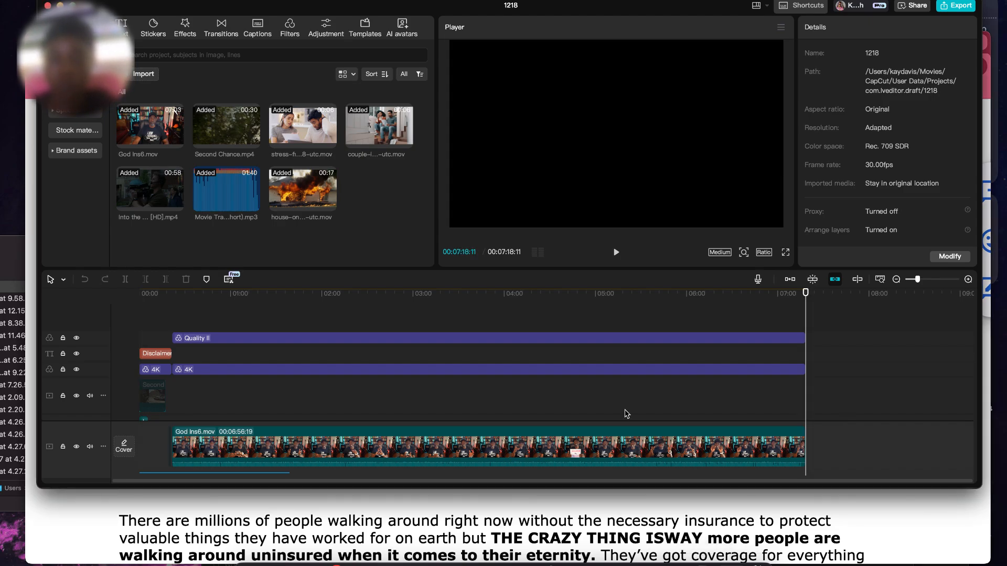
left_click(192, 295)
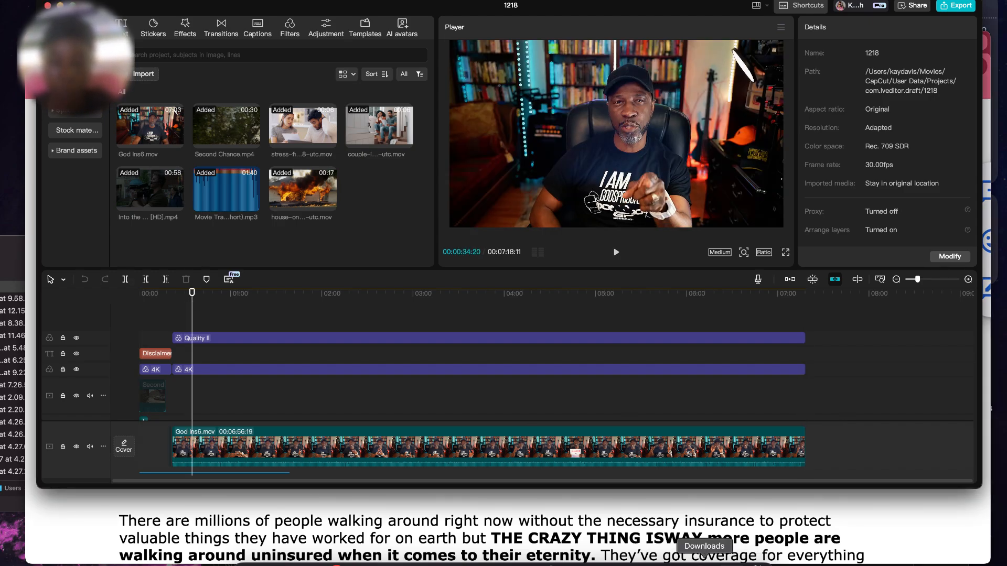
- Add 1and7.mov from Downloads to the timeline above the main footage, starting at the playhead at 00:00:34:20
left_click(704, 564)
left_click_drag(447, 148, 215, 317)
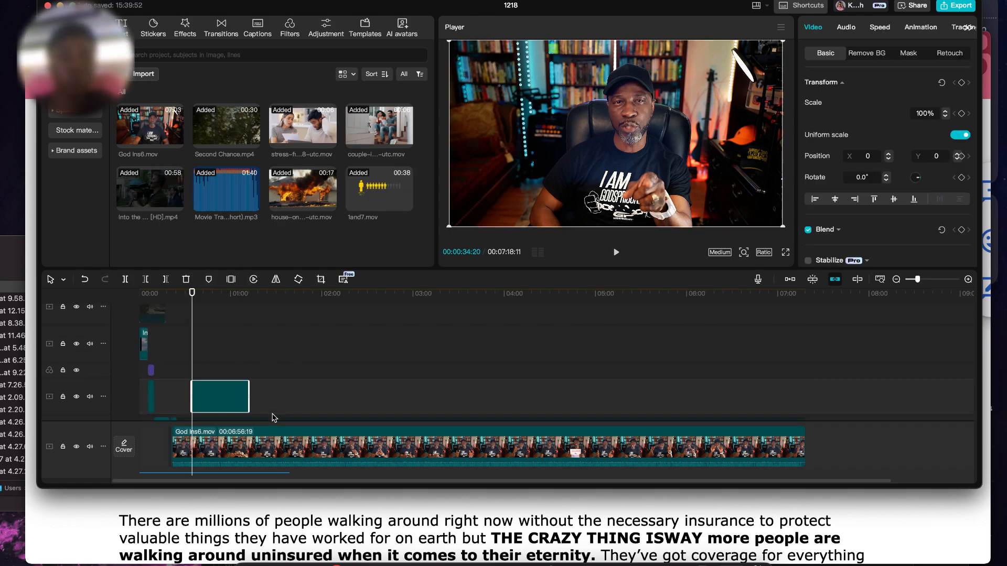
scroll(270, 412, "up", 5)
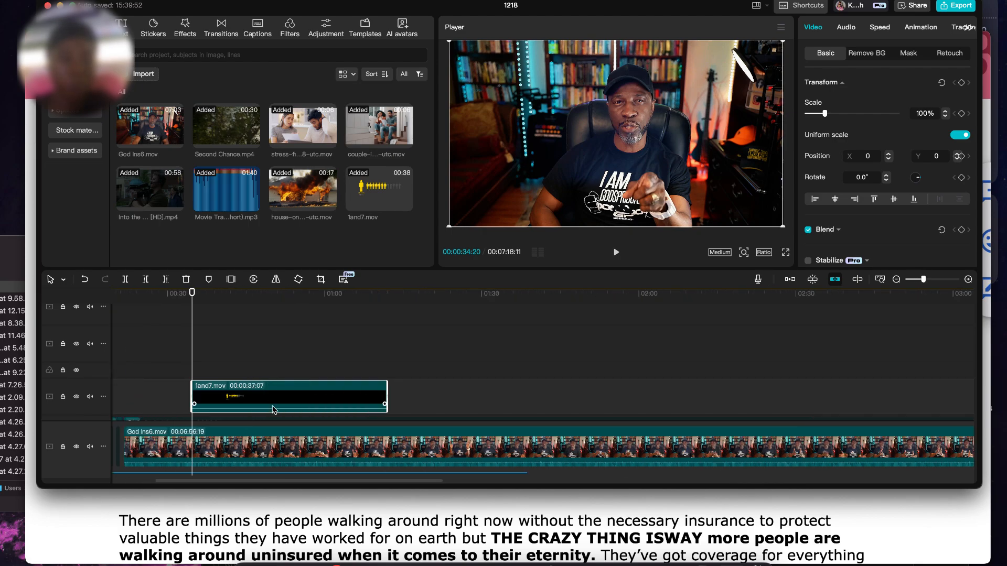
right_click(267, 391)
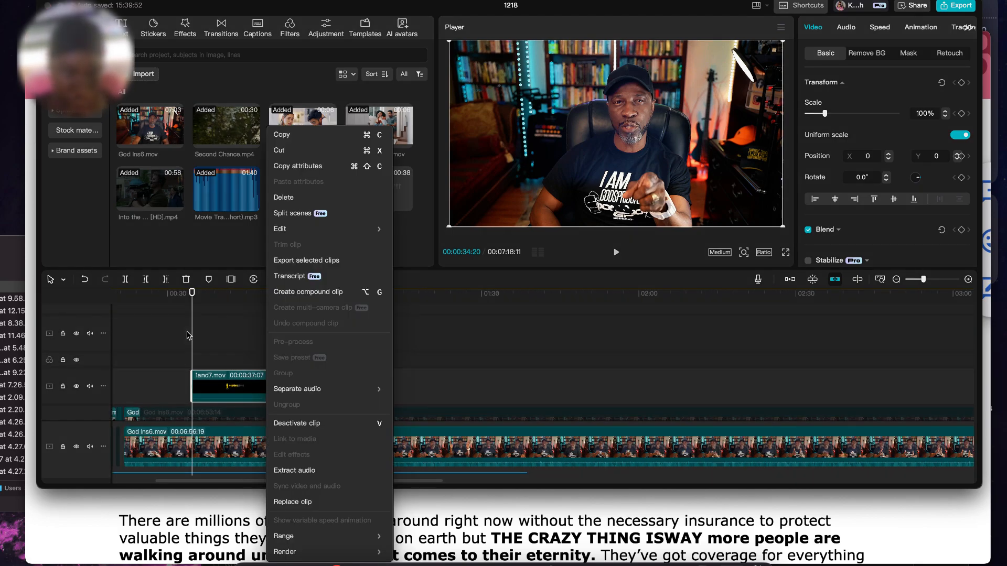
left_click(184, 332)
- Play to find the driver statistic, move the 1and7 clip to start at about 00:00:37:14, and preview the new timing
key("space")
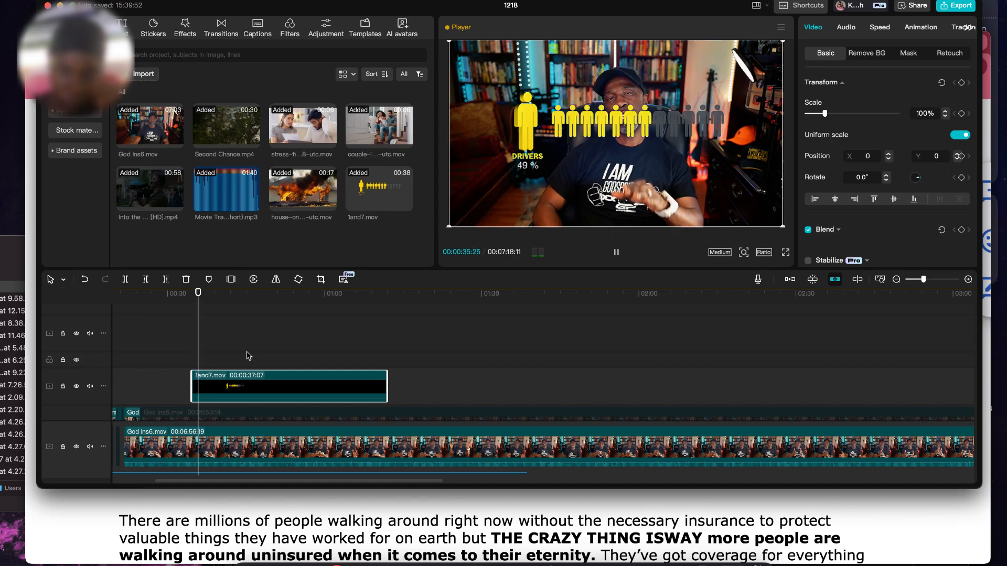
key("space")
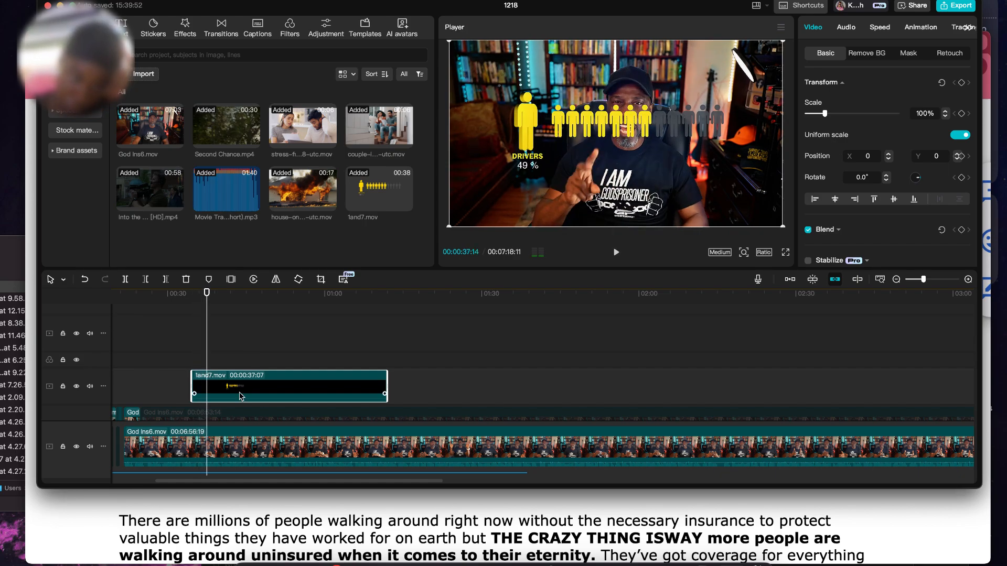
left_click_drag(239, 396, 250, 396)
key("space")
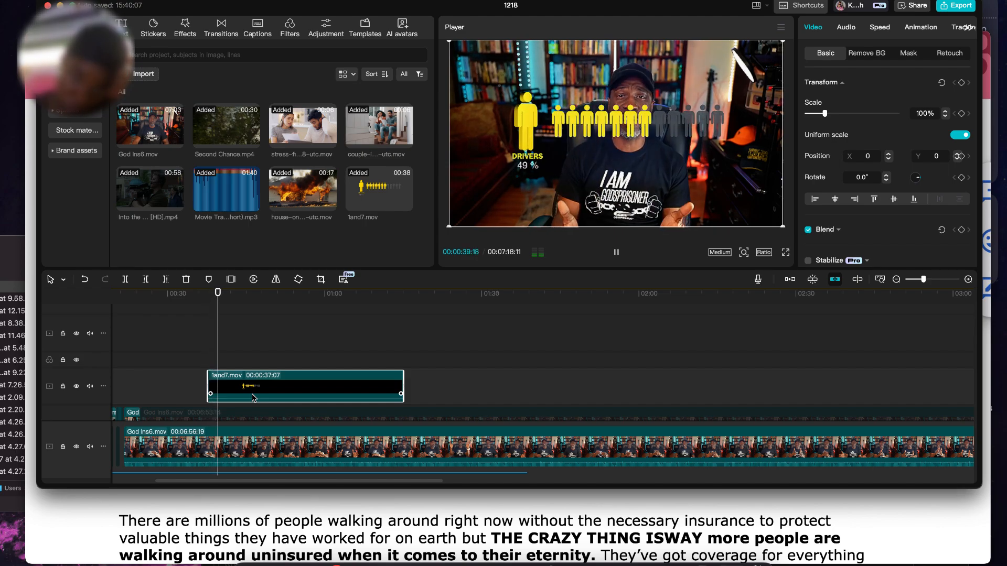
key("space")
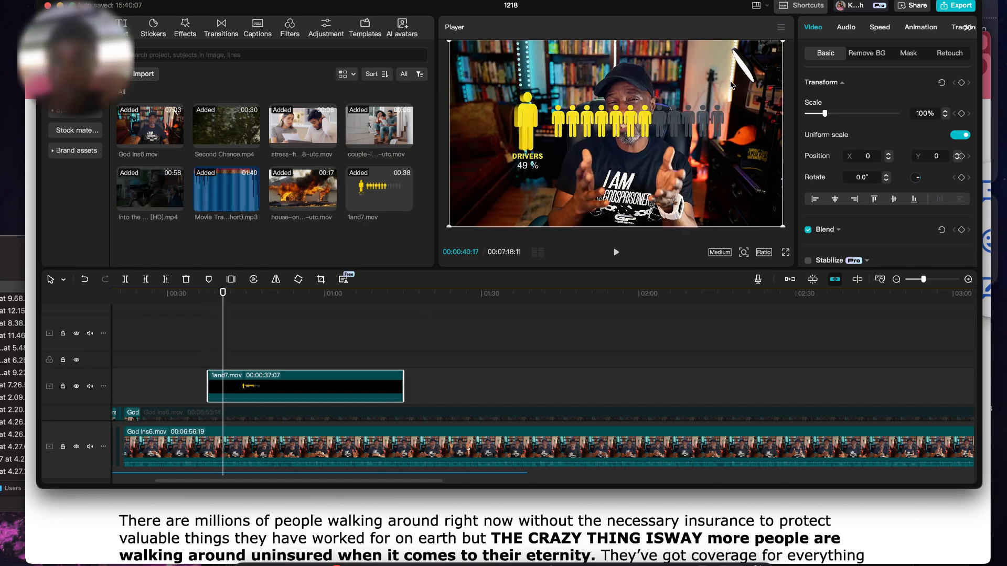
- Scale the 1and7 graphic to about 92% and move it low in the frame, to about X -155, Y -527
left_click_drag(786, 46, 734, 67)
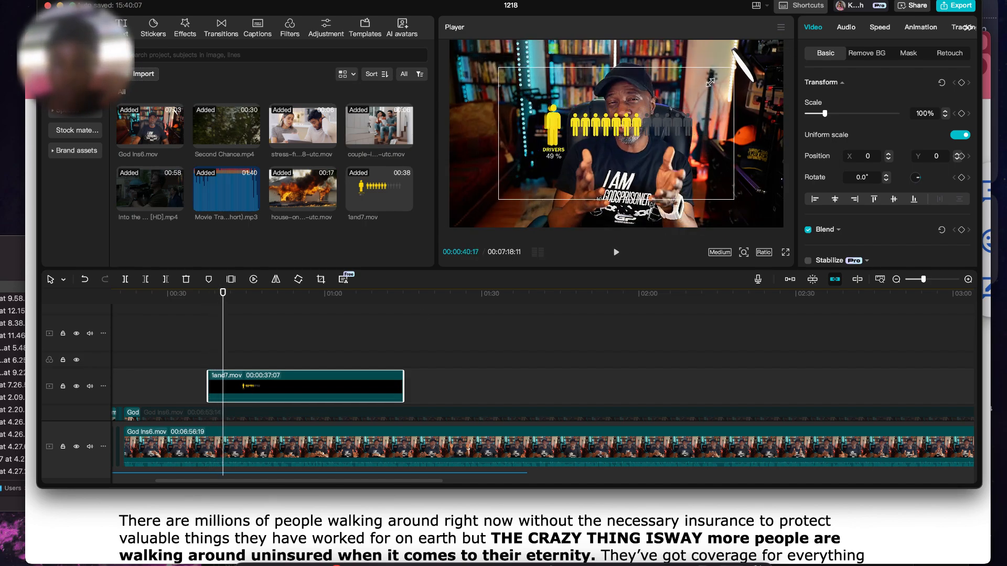
left_click_drag(673, 131, 686, 156)
left_click_drag(719, 114, 755, 93)
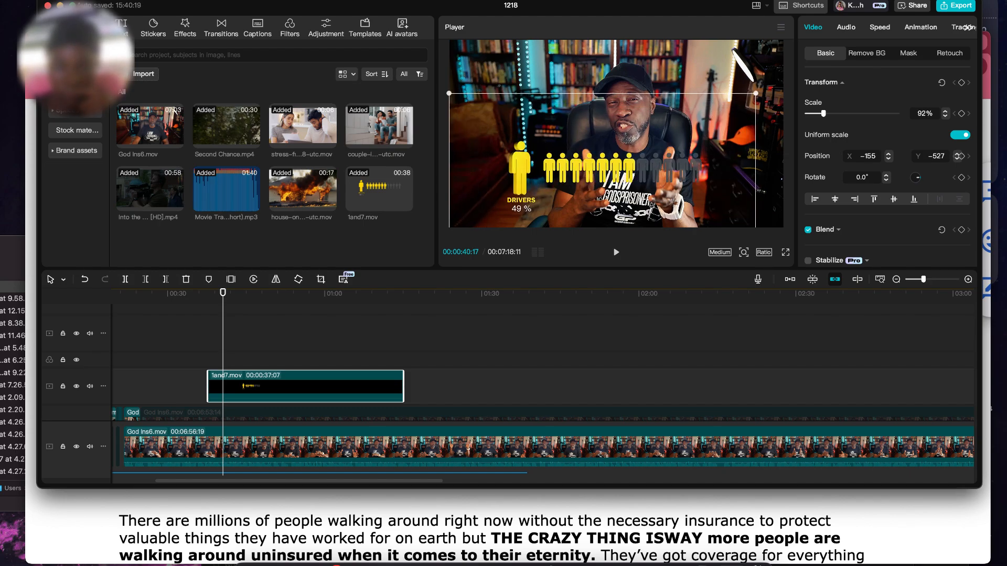
- Add a default text clip spanning the 1and7 clip and make it read "1 in 7 drivers in the U.S. doesn't have car insurance."
left_click(130, 38)
left_click_drag(142, 84, 404, 376)
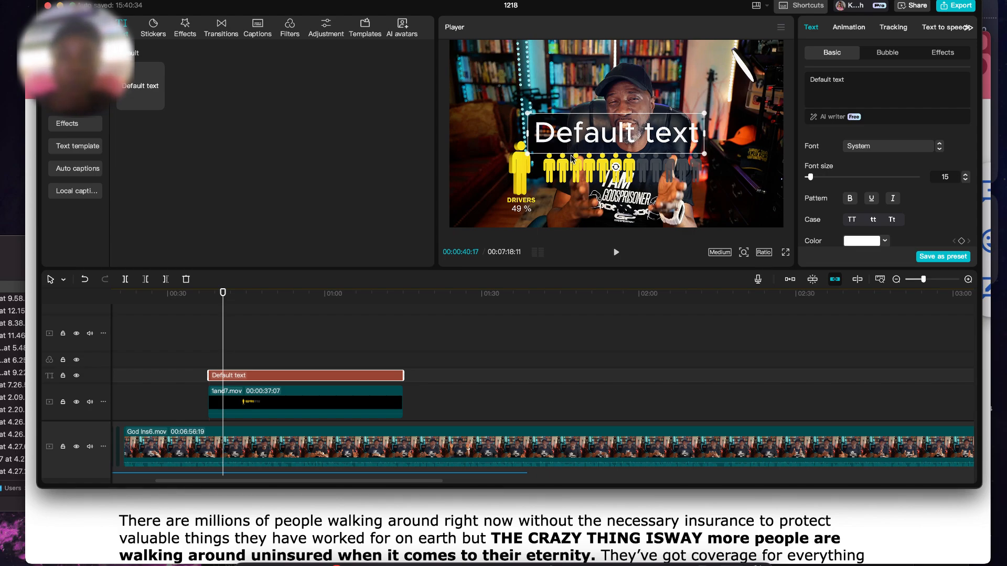
left_click(851, 81)
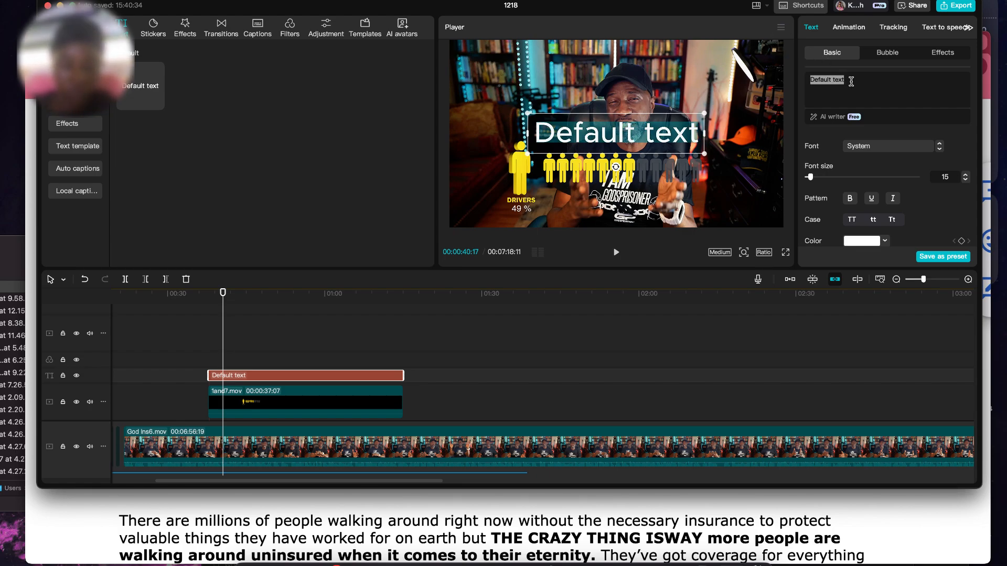
type("1 in 7 drivers in the U.S. doesn’t have car insurance. That’s 29 million people")
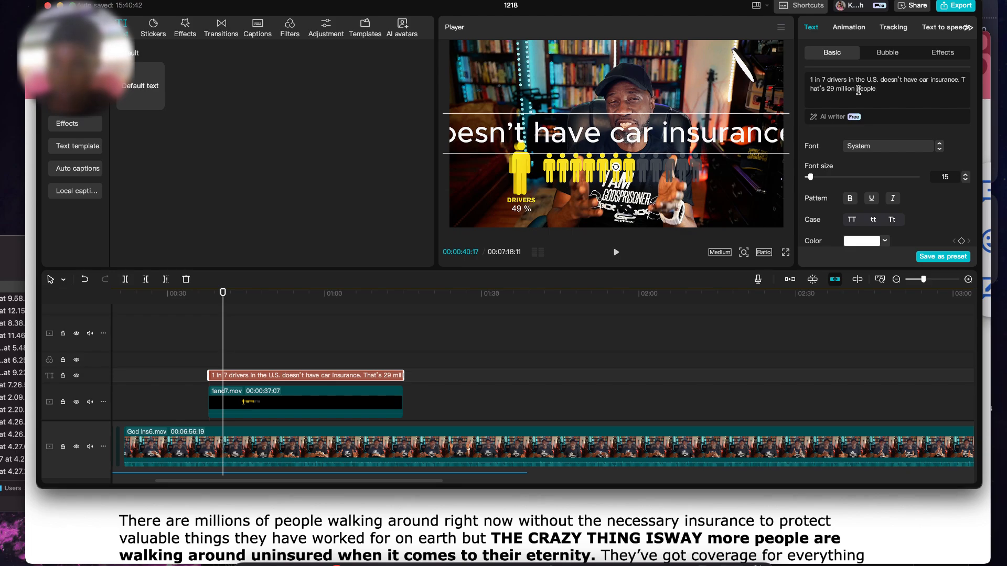
left_click_drag(960, 80, 965, 98)
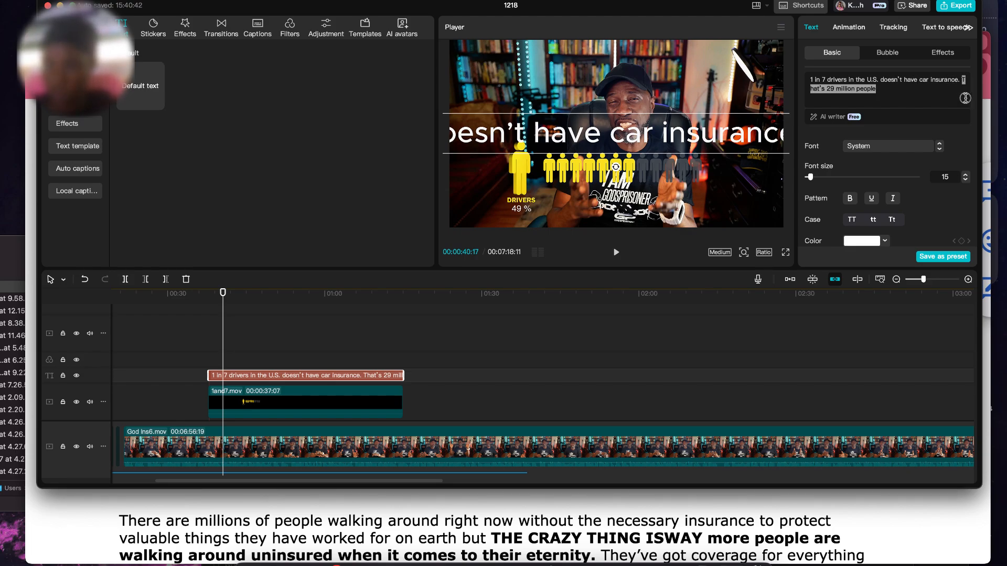
key("BackSpace")
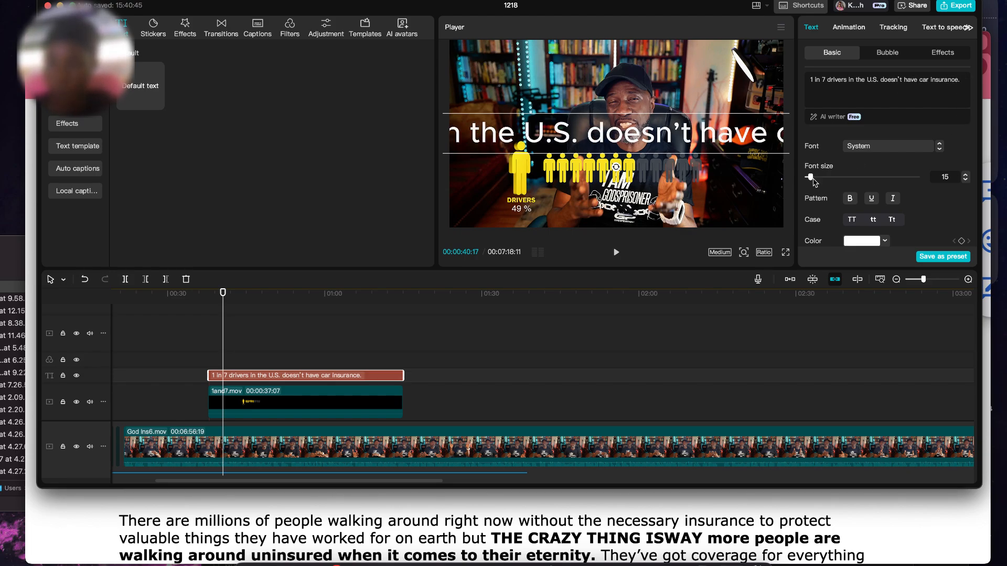
- Set the new title's font size to 6 and its font to Sequel, and convert its text to uppercase
left_click_drag(811, 180, 808, 178)
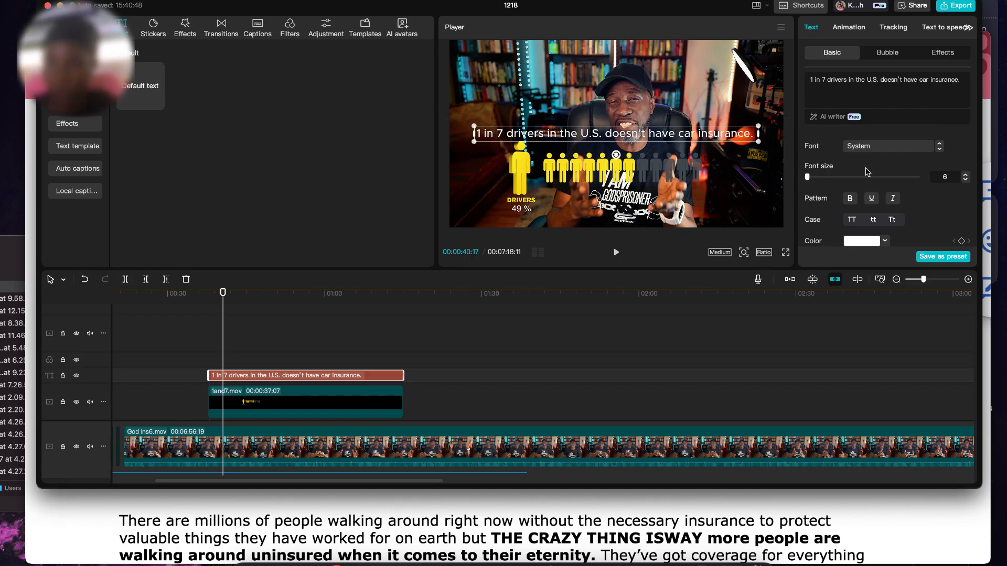
left_click(867, 151)
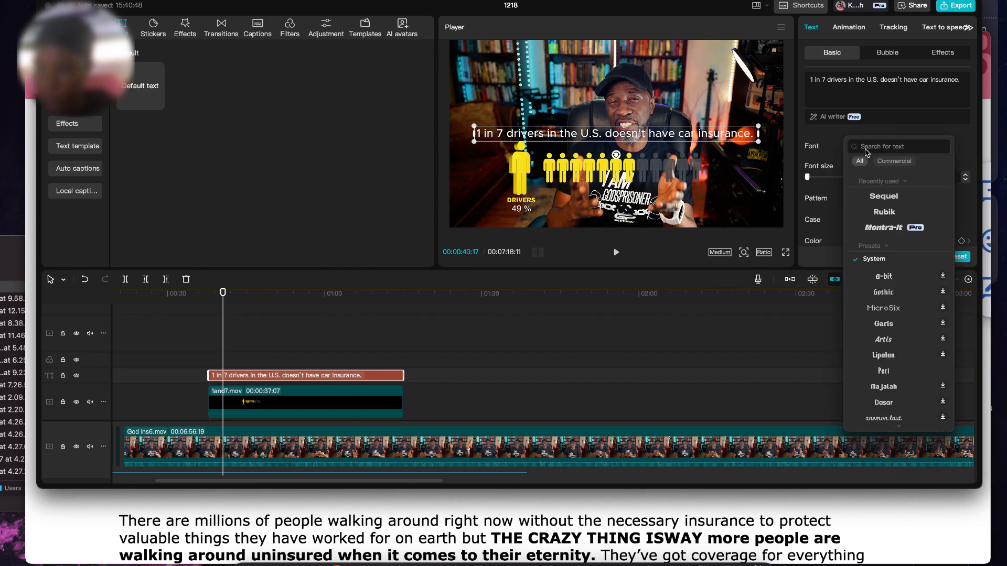
left_click(874, 201)
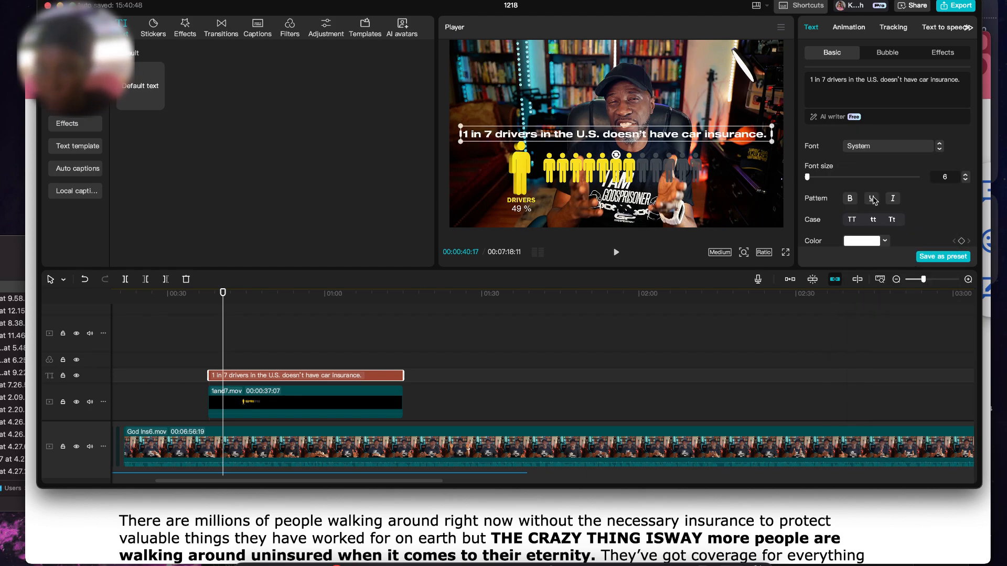
left_click(853, 220)
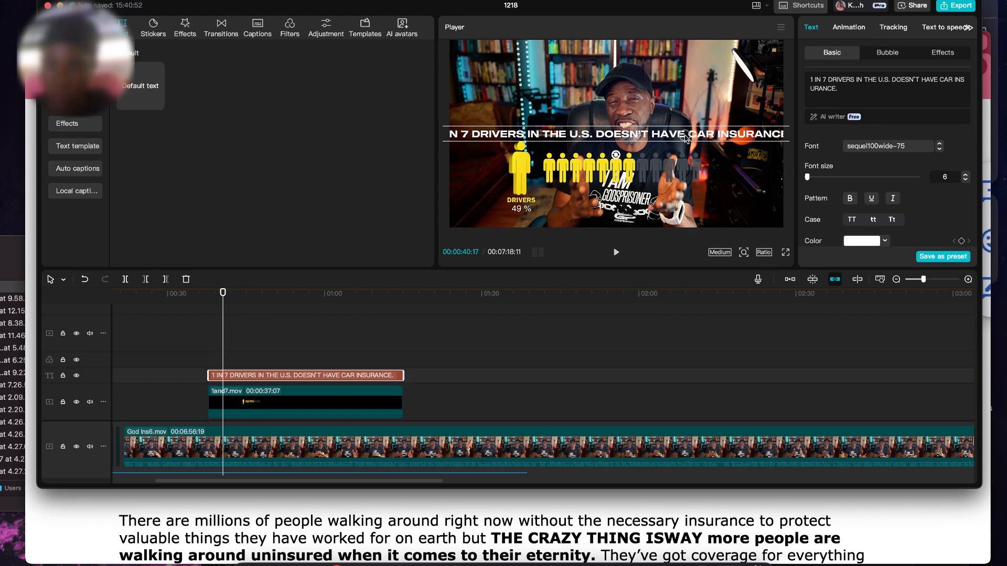
- Break the title into two lines after "DOESN'T" and place it low in the frame beneath the row of figures
left_click_drag(685, 138, 787, 194)
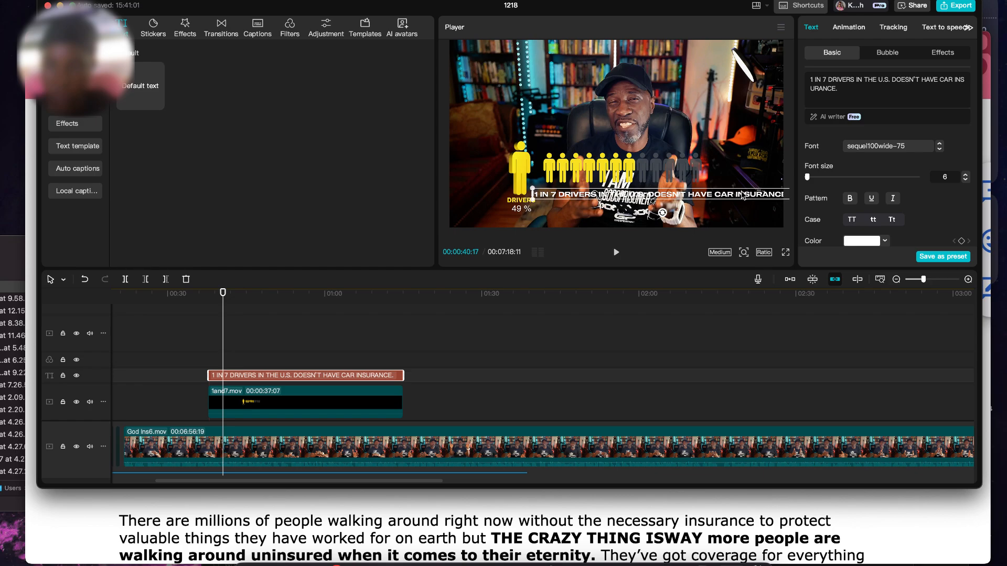
left_click(921, 80)
key("Return")
left_click_drag(721, 193, 687, 196)
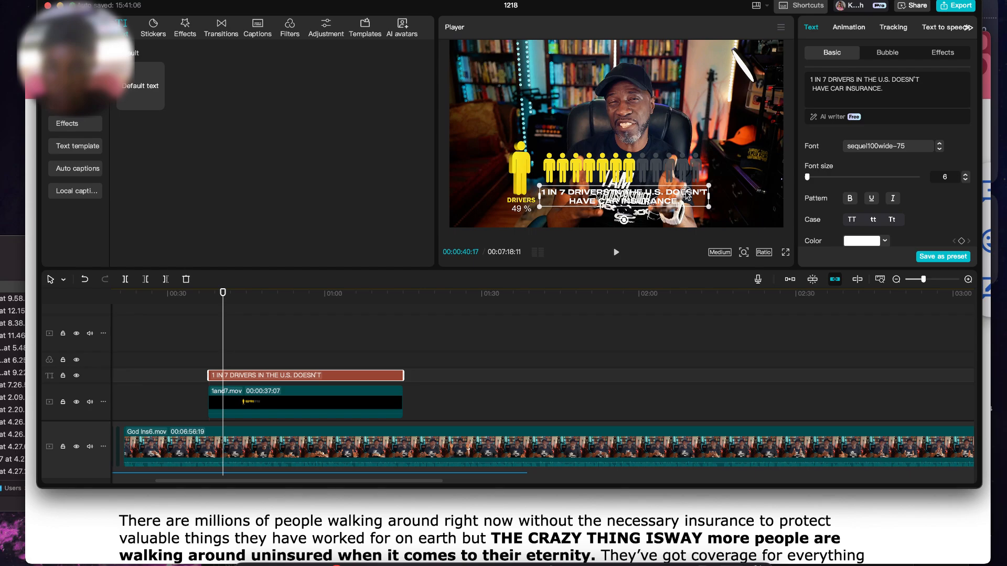
- Resize the 1and7 graphic to about 85% and place it beside the speaker at about X -873, Y 161
left_click(285, 405)
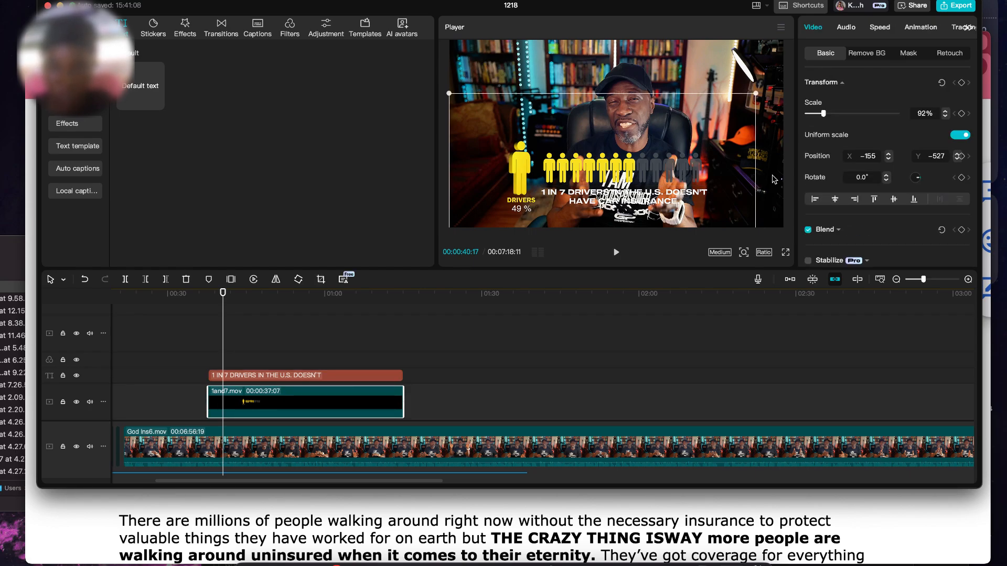
left_click_drag(755, 93, 787, 75)
left_click_drag(736, 146, 737, 150)
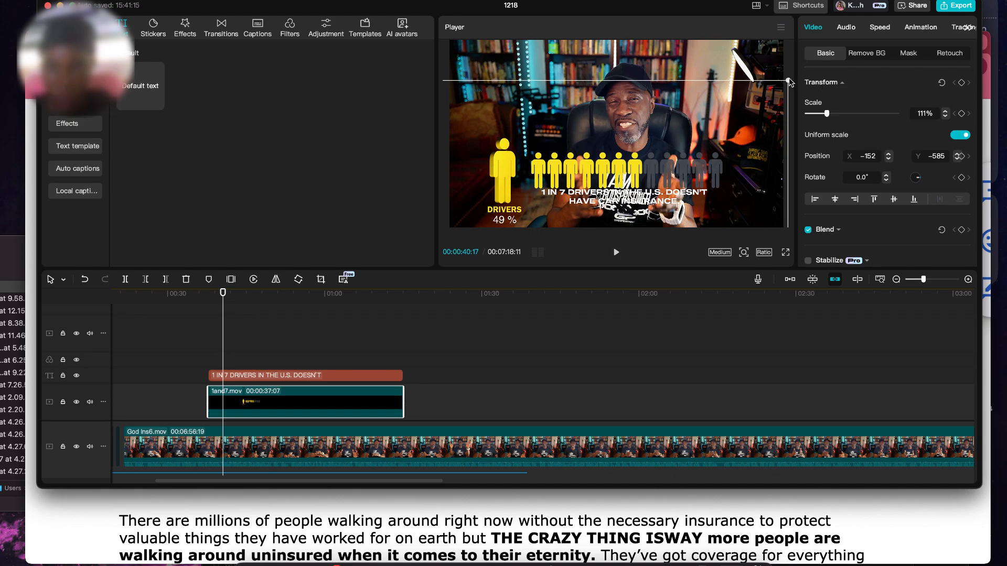
left_click_drag(788, 82, 791, 80)
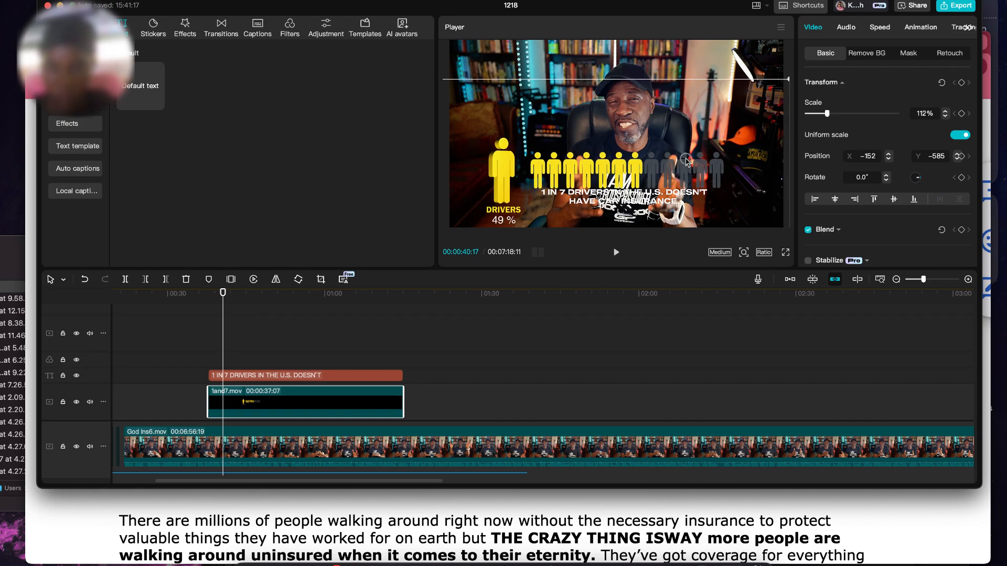
left_click_drag(686, 160, 639, 110)
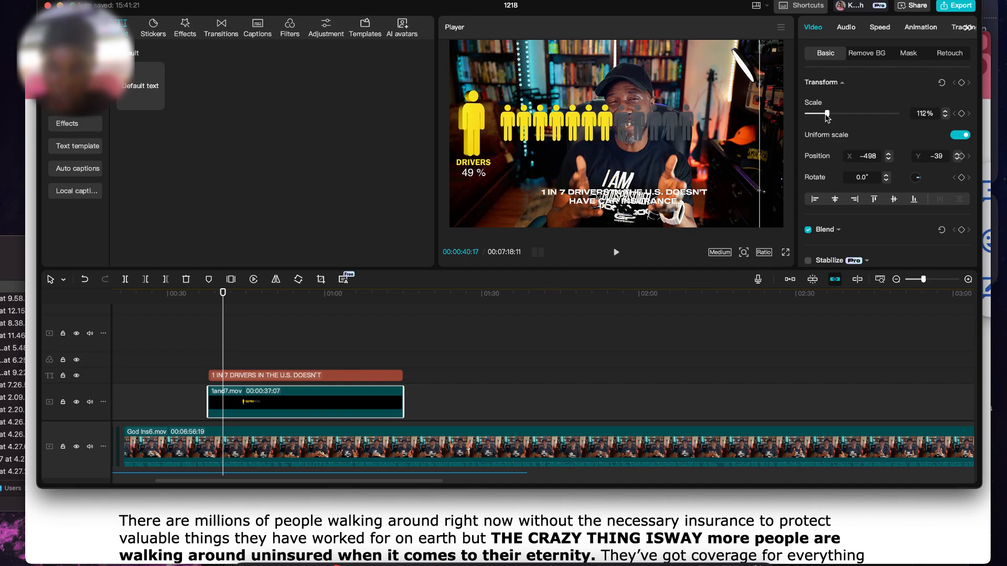
left_click_drag(827, 115, 818, 114)
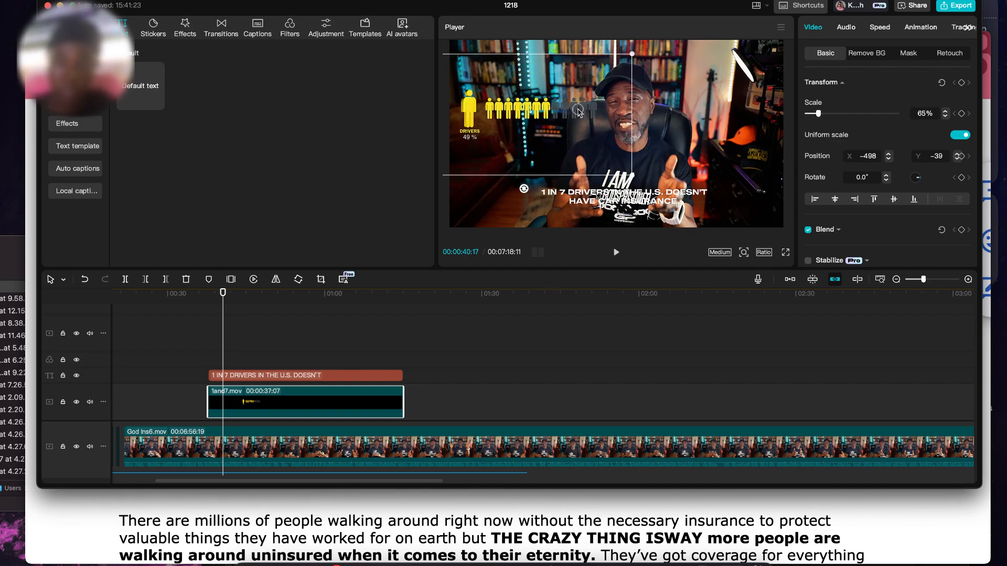
left_click_drag(578, 112, 571, 89)
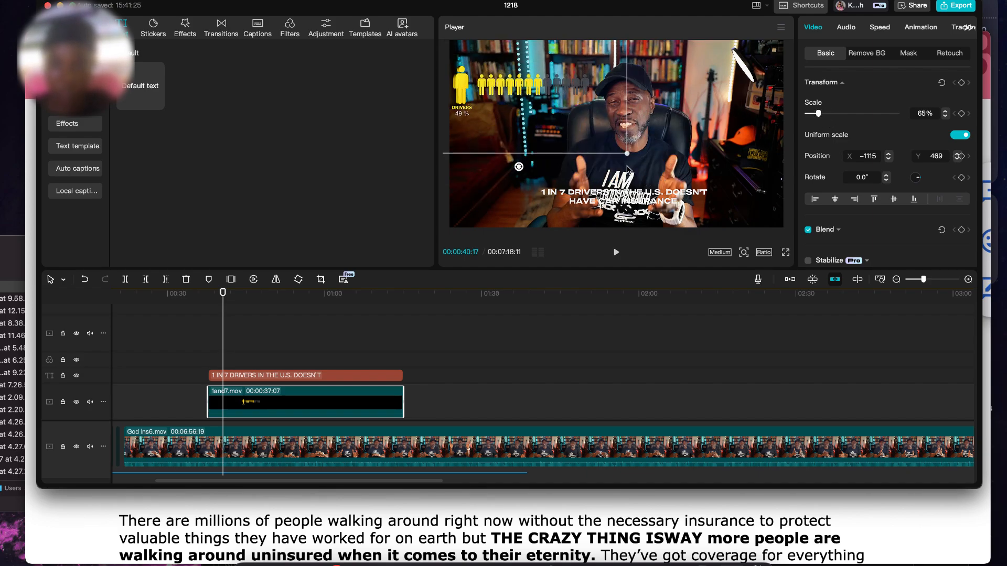
left_click_drag(627, 155, 637, 158)
left_click_drag(645, 160, 651, 174)
left_click_drag(572, 120, 574, 130)
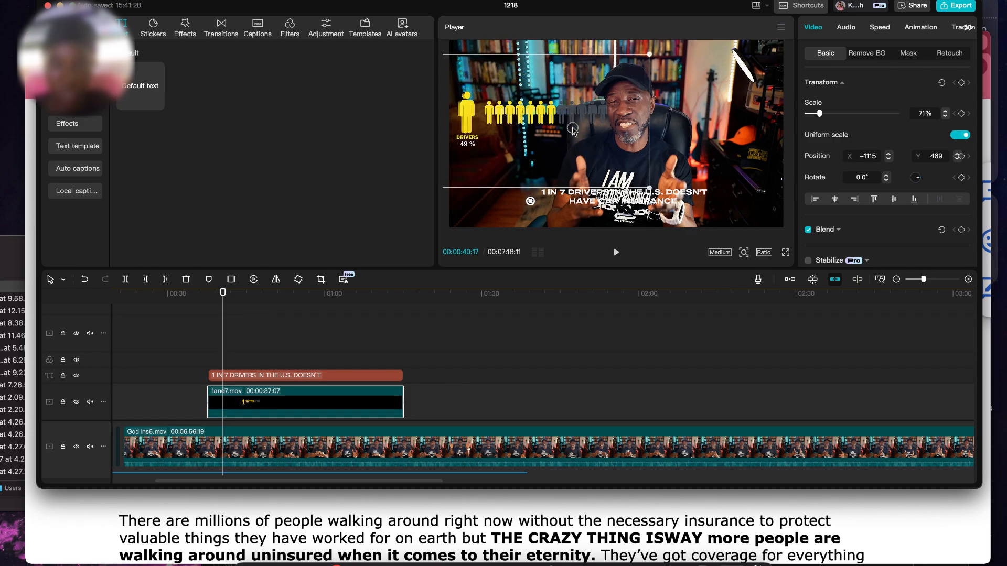
left_click_drag(649, 189, 688, 205)
left_click_drag(638, 113, 611, 131)
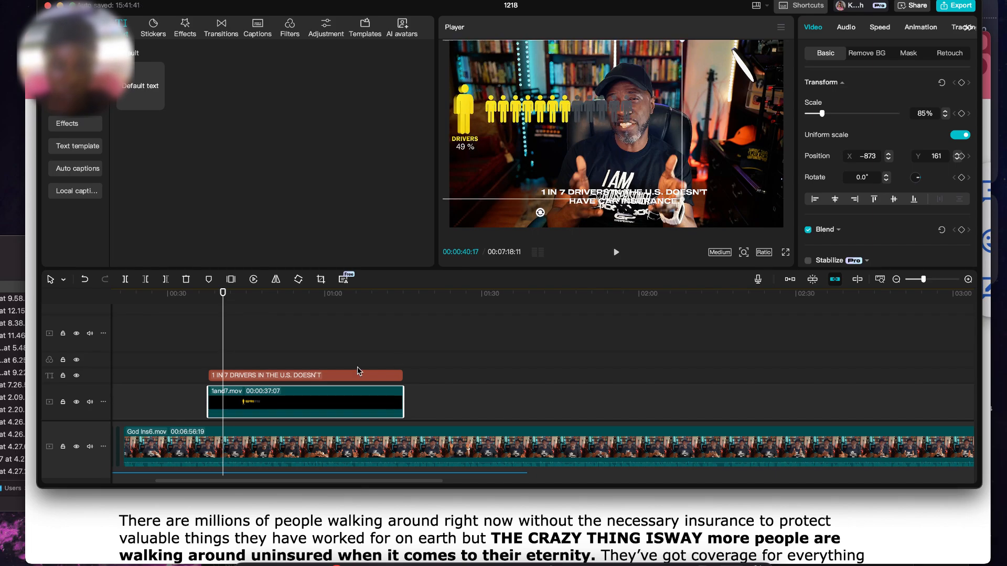
- Move the 1 IN 7 DRIVERS title directly under the row of figures, beside the DRIVERS label
left_click(334, 376)
left_click_drag(669, 204, 591, 136)
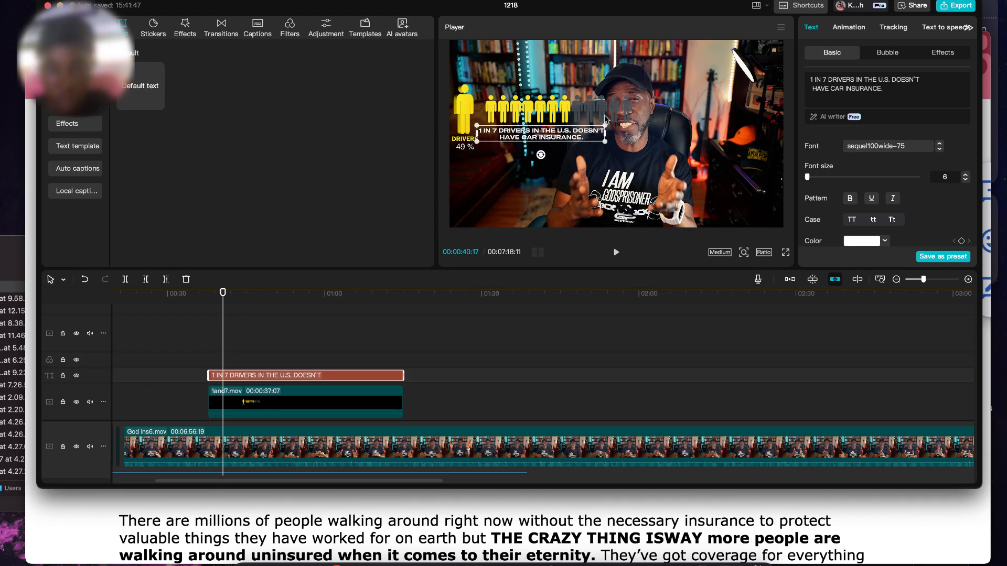
- Reactivate the dimmed God Ins6 copy above the main footage and split it at 00:00:37:23, just before the infographic starts
scroll(281, 391, "down", 4)
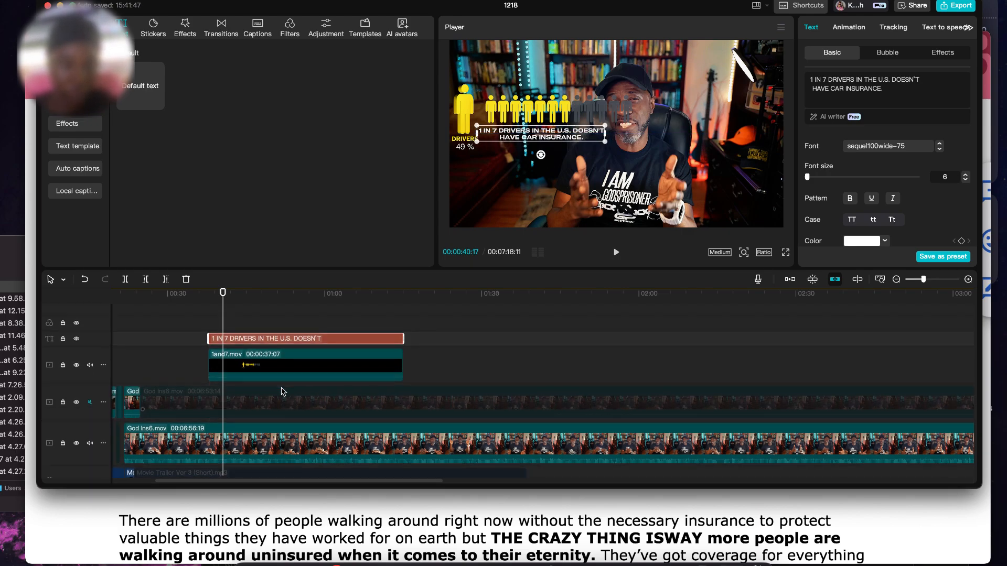
left_click_drag(222, 302, 207, 296)
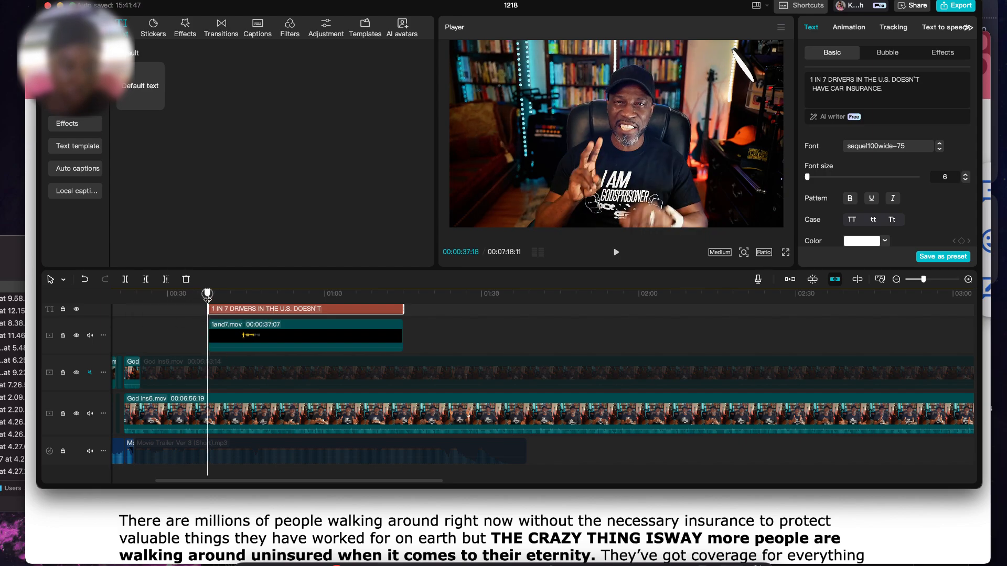
scroll(230, 359, "up", 10)
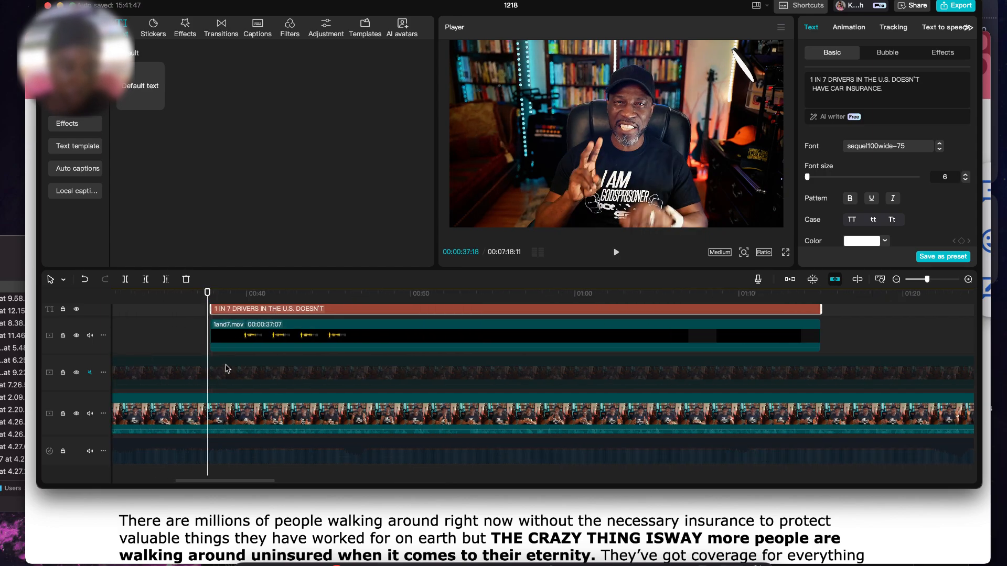
left_click_drag(208, 294, 215, 298)
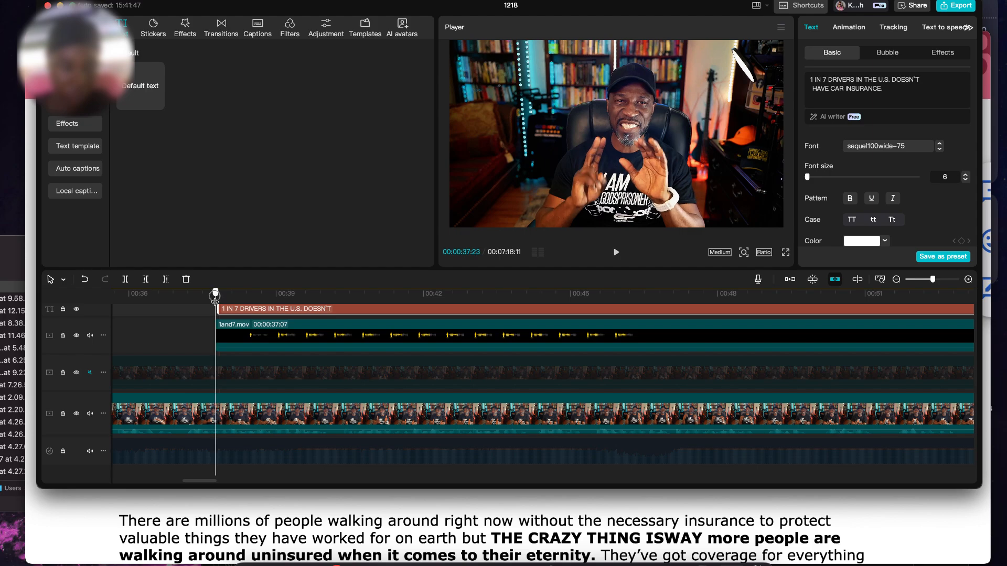
left_click(220, 375)
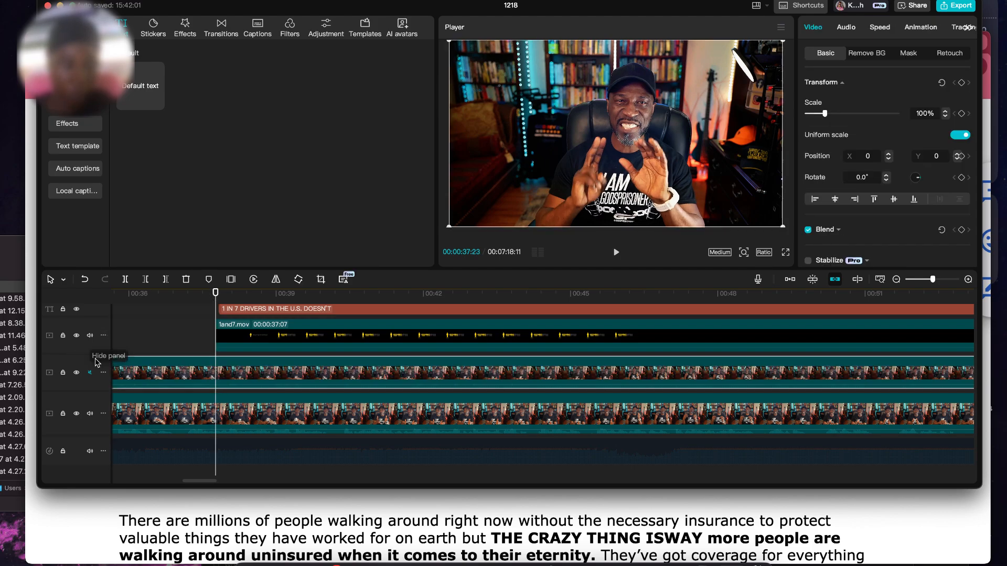
left_click(124, 280)
scroll(367, 367, "right", 10)
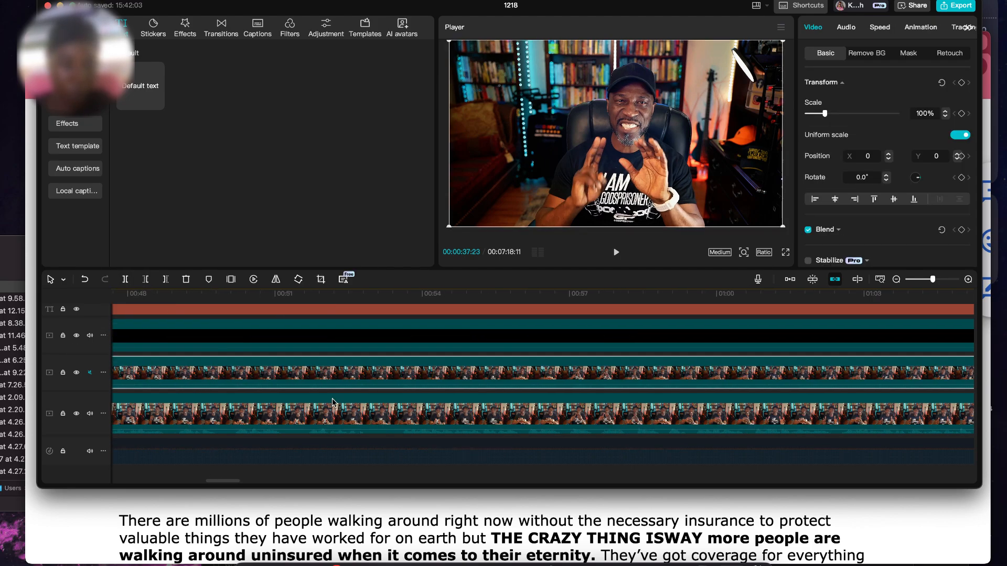
- Split the God Ins6 copy at 00:01:15:00, where the infographic ends, and deactivate the portion after the cut
left_click(460, 293)
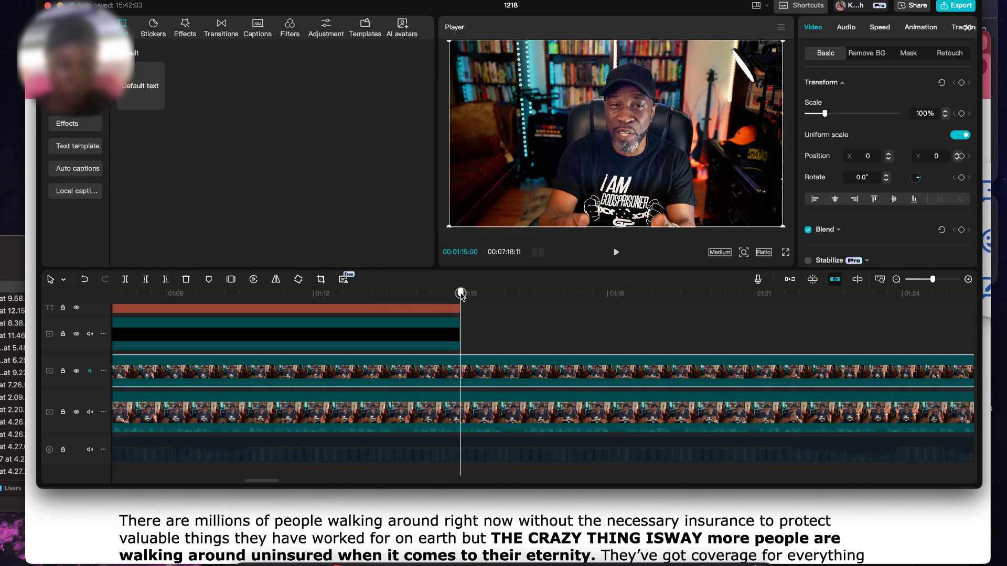
left_click(124, 279)
left_click(356, 367)
left_click(548, 368)
key("BackSpace")
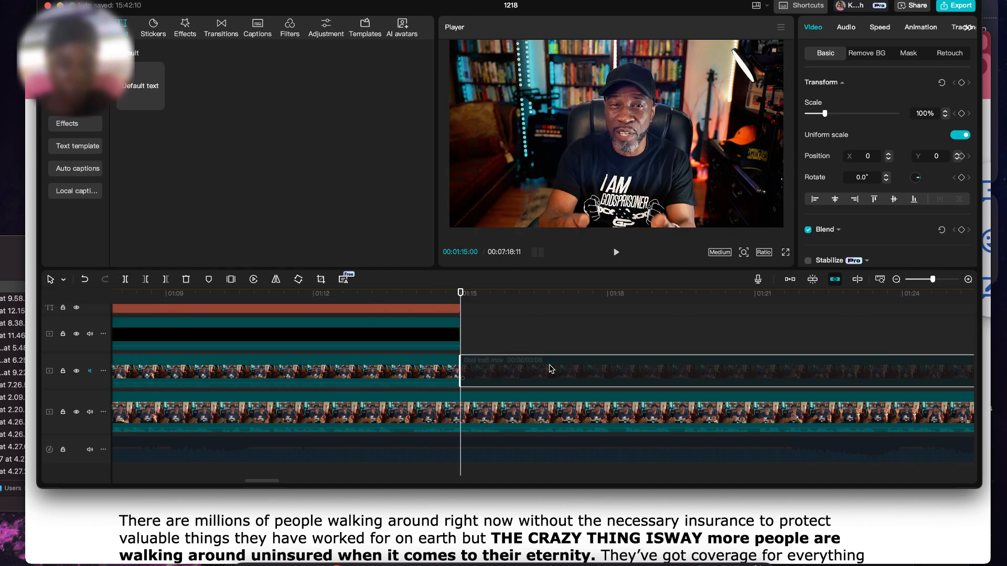
- Deactivate the portion of the God Ins6 copy that comes before the 1and7 infographic
scroll(550, 368, "left", 10)
scroll(550, 369, "left", 5)
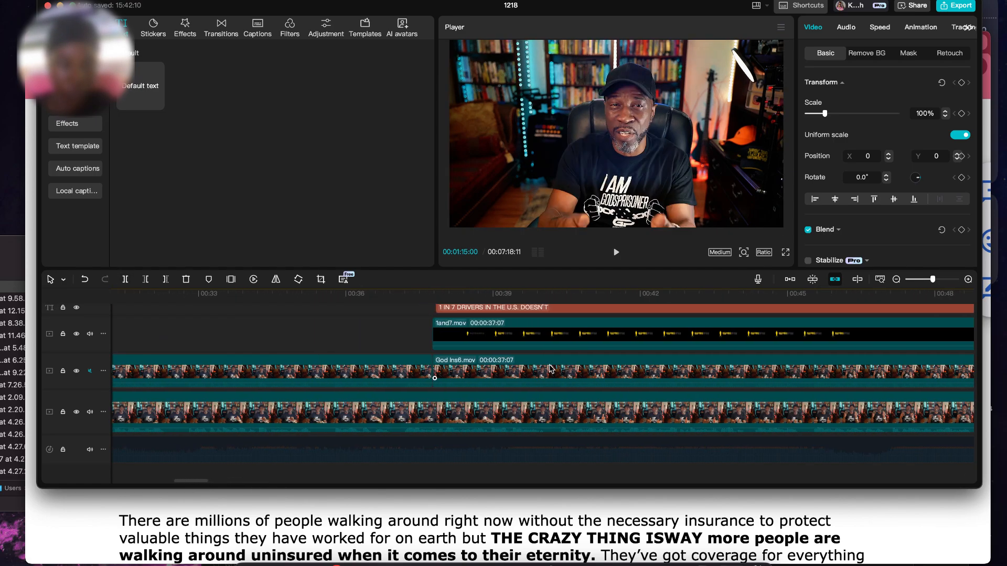
left_click(402, 371)
key("v")
- Select the 1 IN 7 DRIVERS title and the 1and7 clip together and move them beneath the God Ins6 copy, above the main footage
scroll(506, 367, "up", 1)
left_click(496, 307)
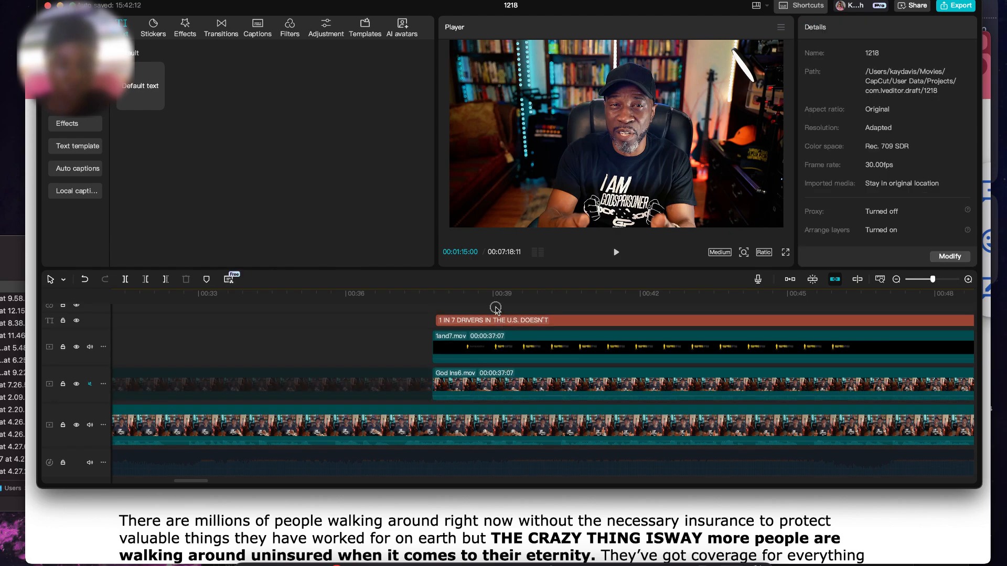
scroll(496, 312, "up", 1)
left_click(499, 329)
left_click(497, 322)
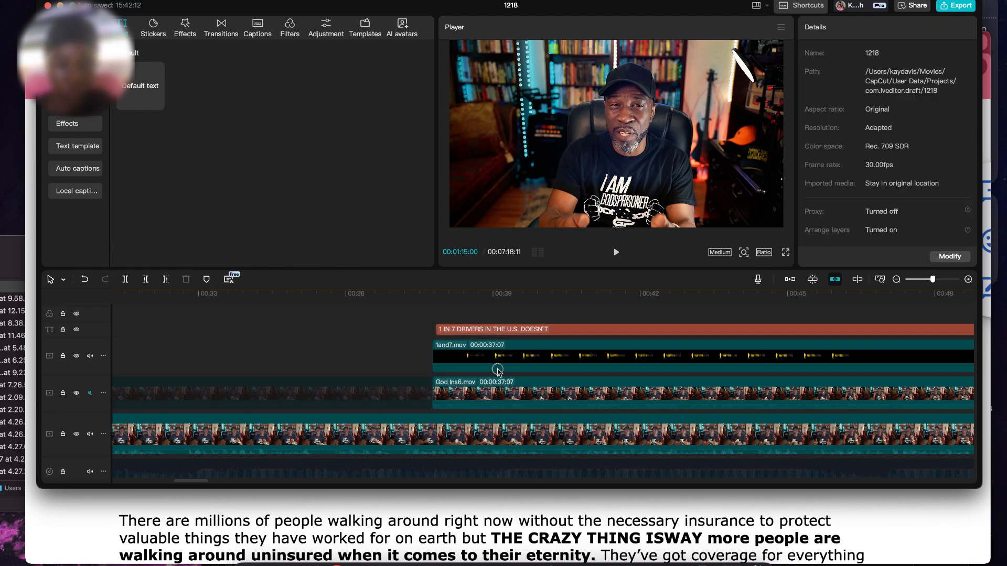
left_click(498, 370)
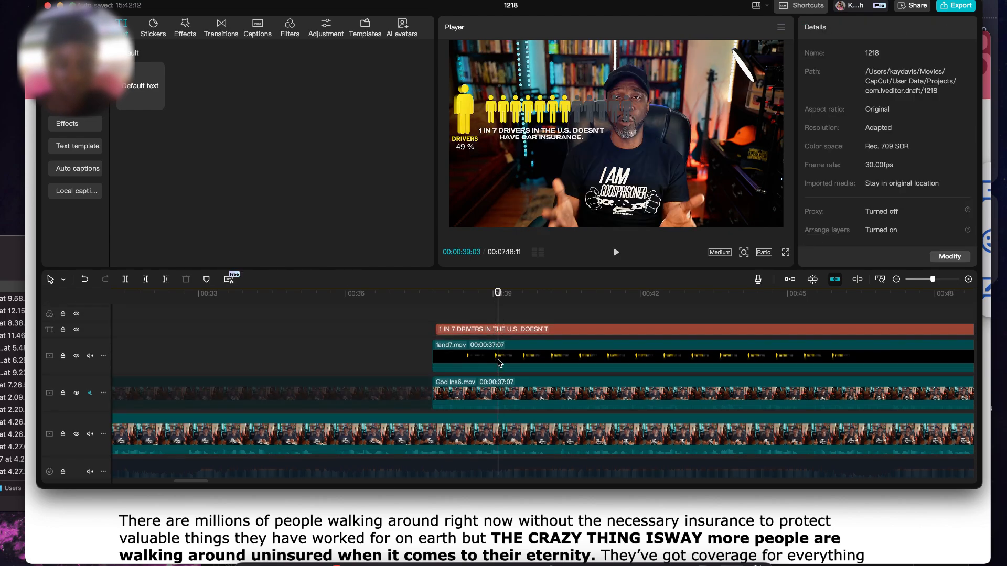
left_click(506, 331)
left_click(426, 342)
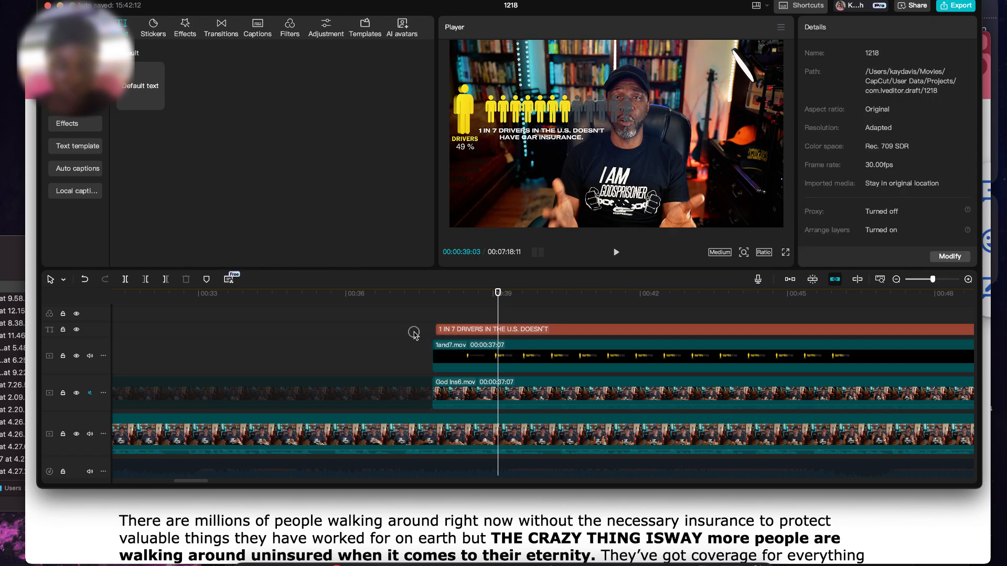
left_click(479, 370)
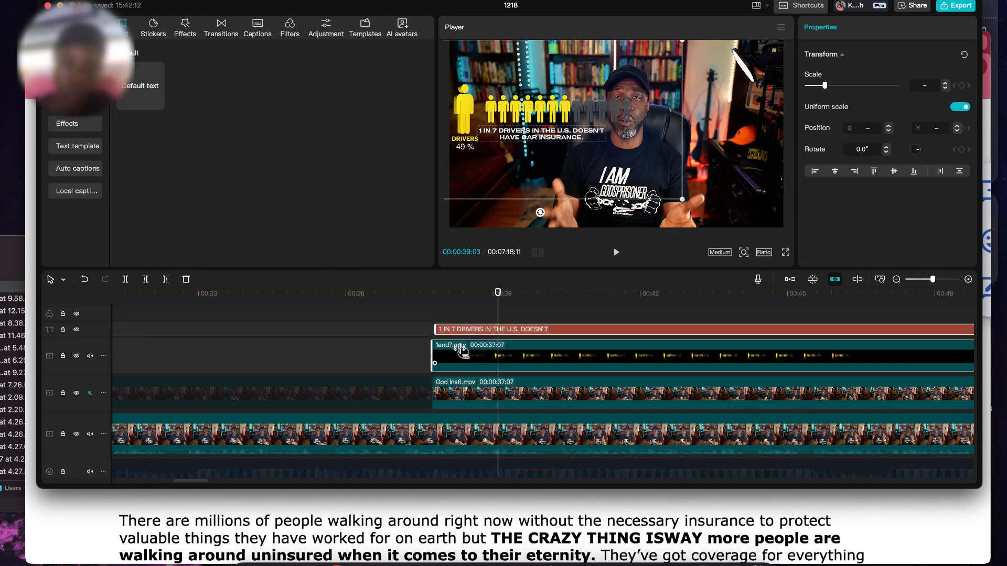
left_click_drag(461, 349, 462, 424)
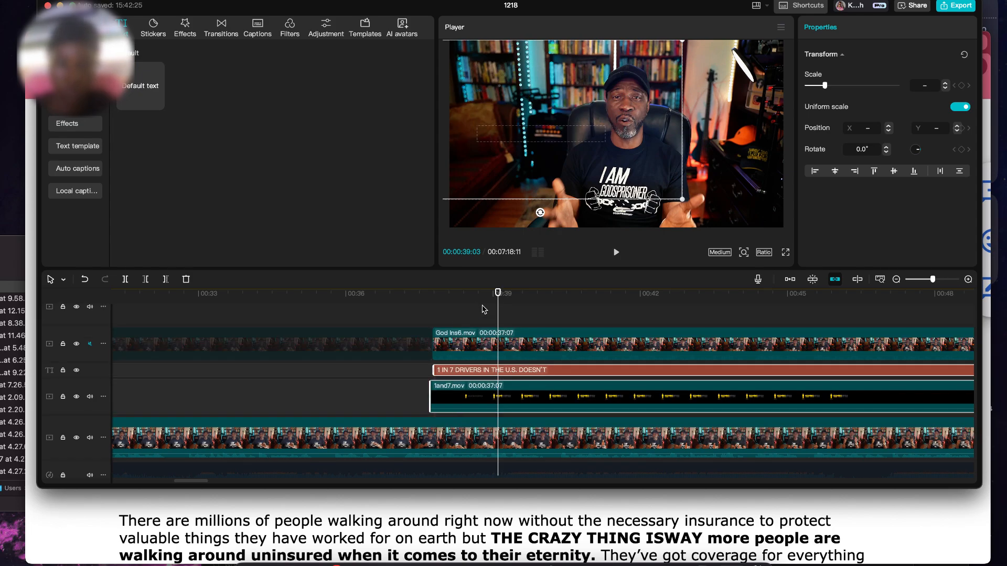
- Turn on automatic background removal for the active God Ins6 segment covering the title and infographic
mouse_move(499, 296)
left_mouse_down()
mouse_move(426, 300)
mouse_move(431, 311)
mouse_move(497, 315)
left_mouse_up()
left_click(518, 352)
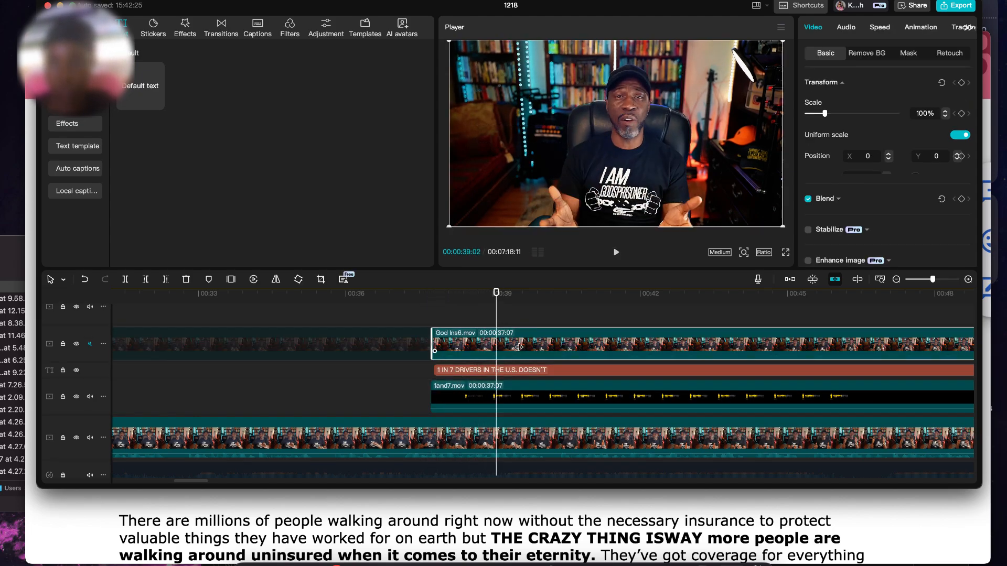
left_click(867, 54)
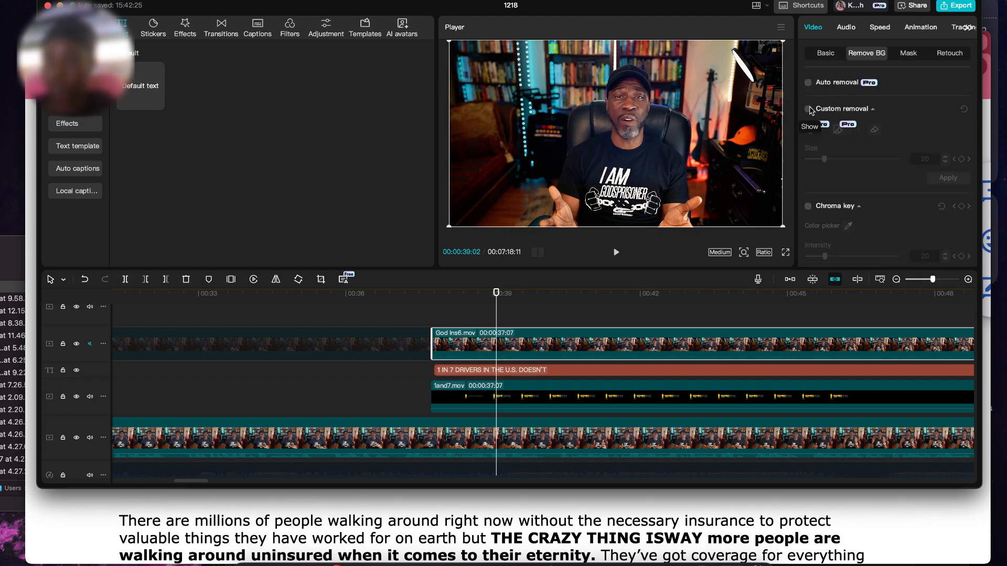
left_click(808, 83)
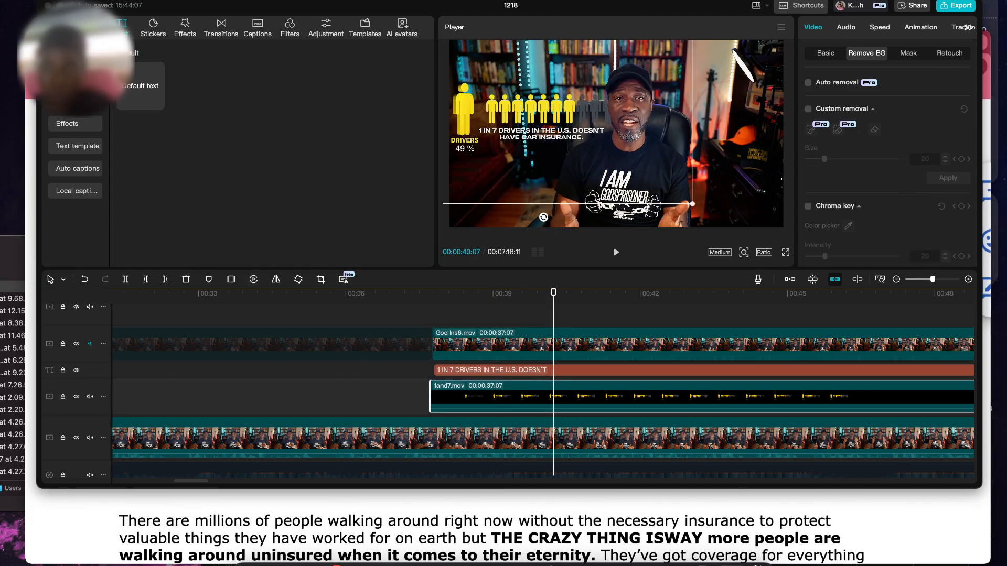
- Nudge the 1and7 graphic slightly upward beside the speaker and raise the two-line title to sit just under the row of figures
left_click(686, 11)
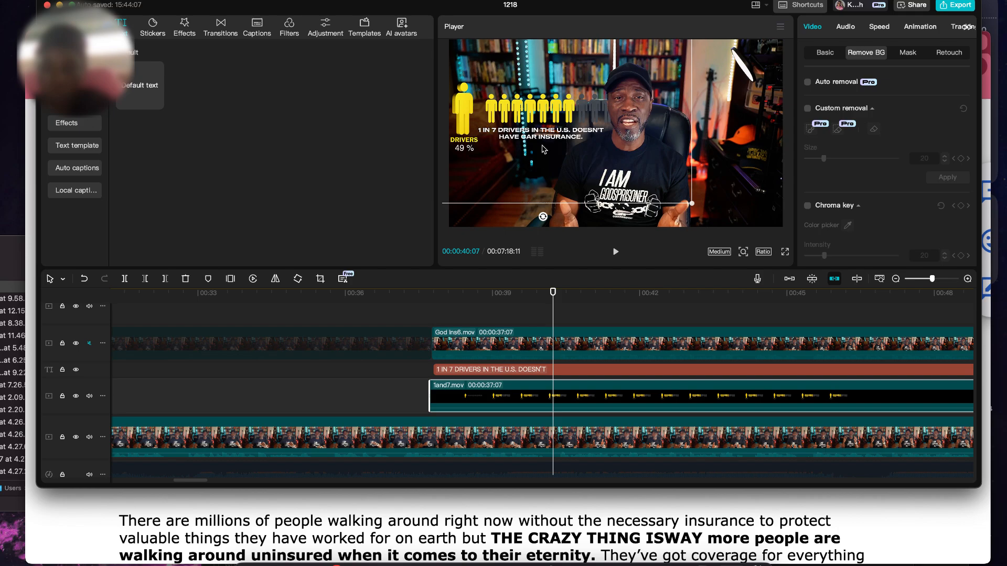
left_click_drag(542, 145, 541, 146)
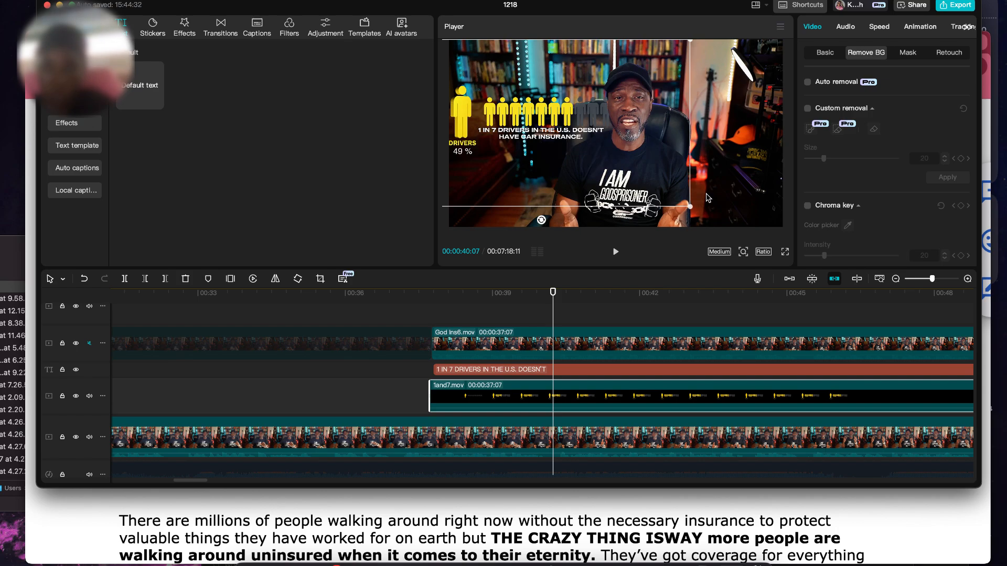
left_click_drag(586, 115, 586, 104)
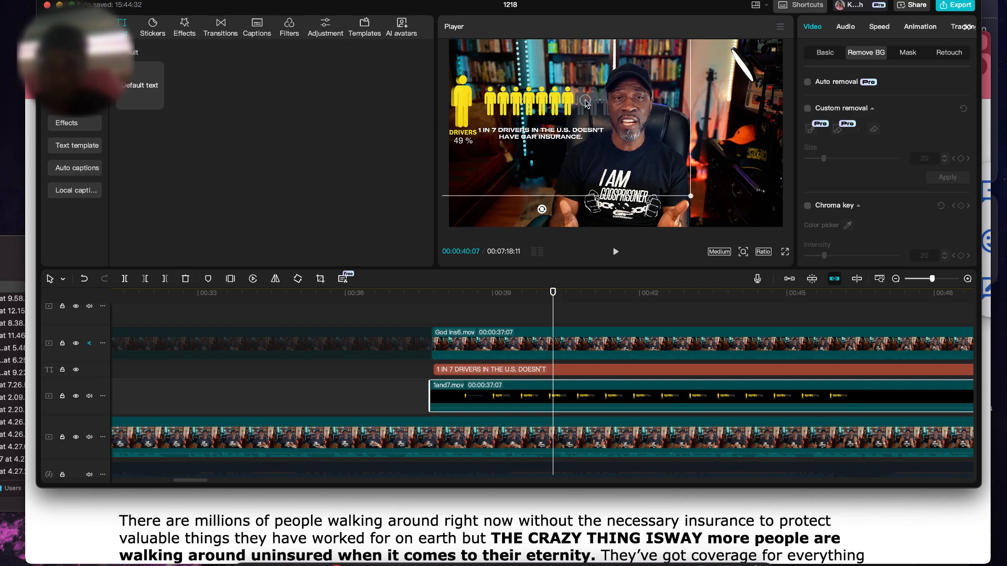
left_click(541, 370)
left_click_drag(565, 139, 568, 136)
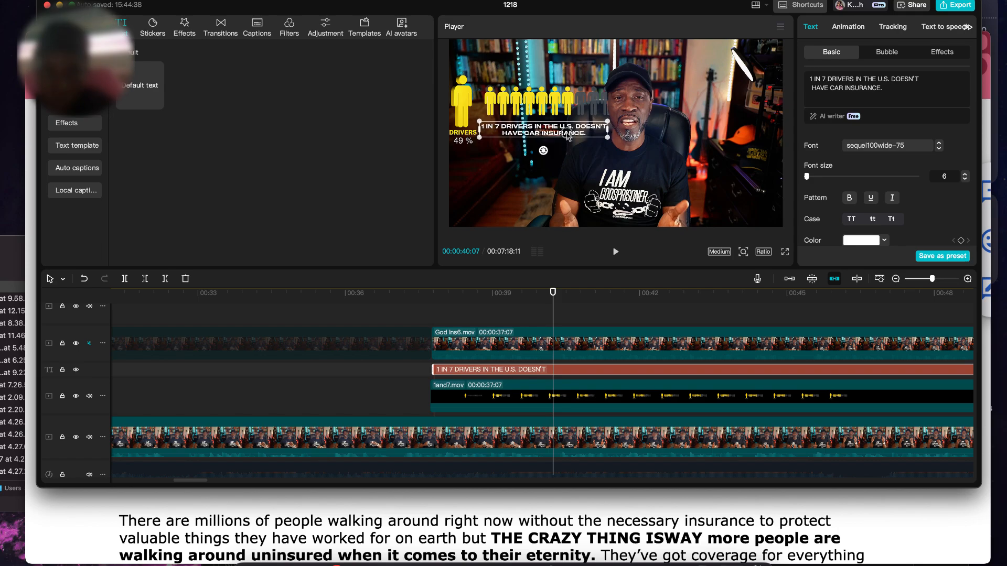
- Preview the infographic's opening and apply the "Blur t...eft II" entrance animation to the 1 IN 7 DRIVERS title
left_click(428, 305)
key("space")
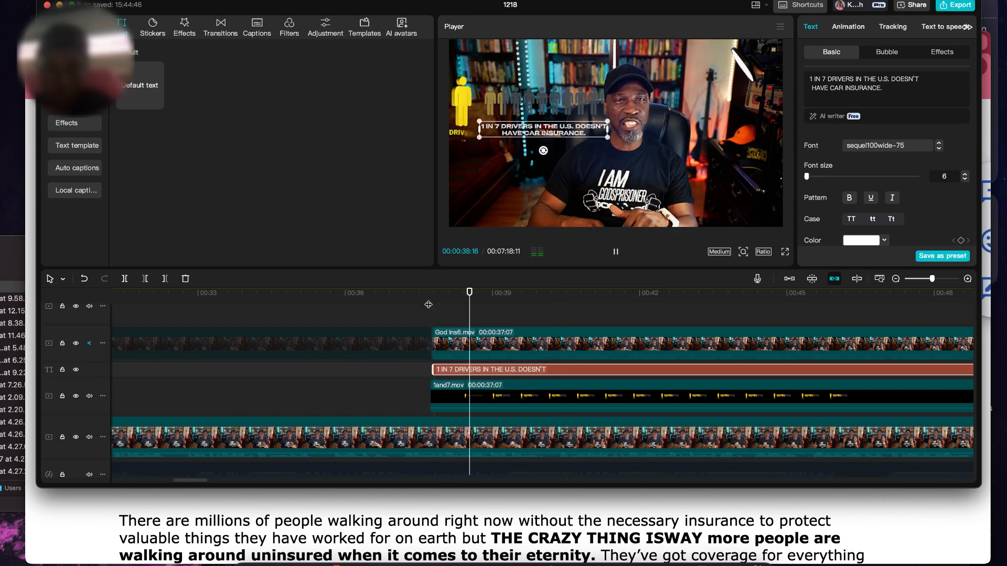
key("space")
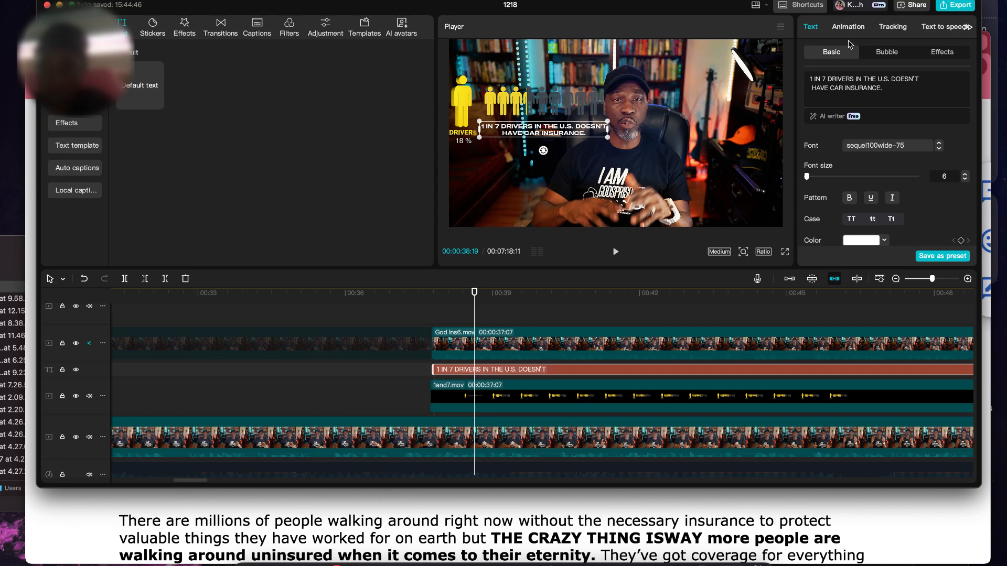
left_click(849, 31)
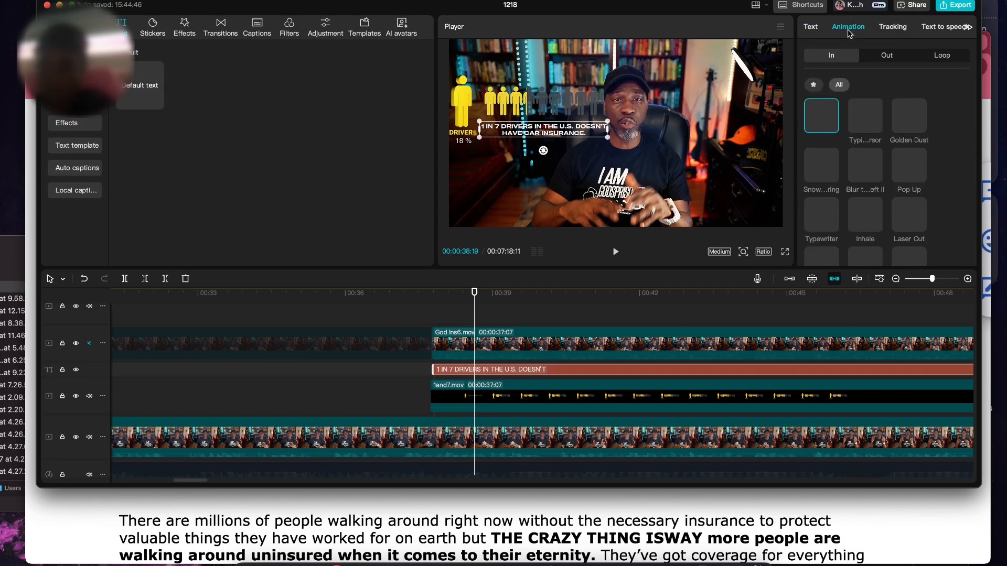
left_click(863, 176)
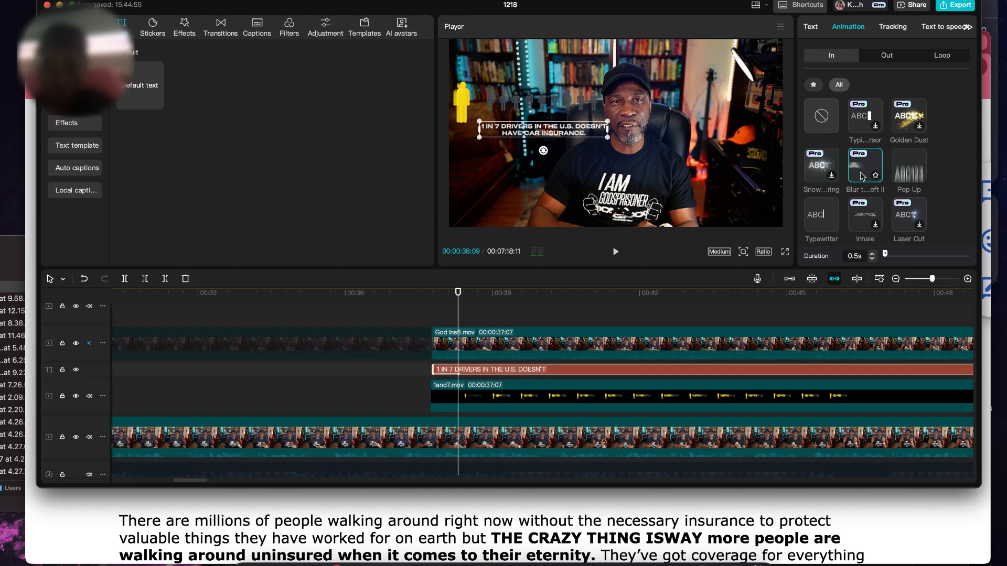
- Find an earlier starting point before the statistic and extend the start of the active God Ins6 segment back to 00:00:37:00
left_click(422, 373)
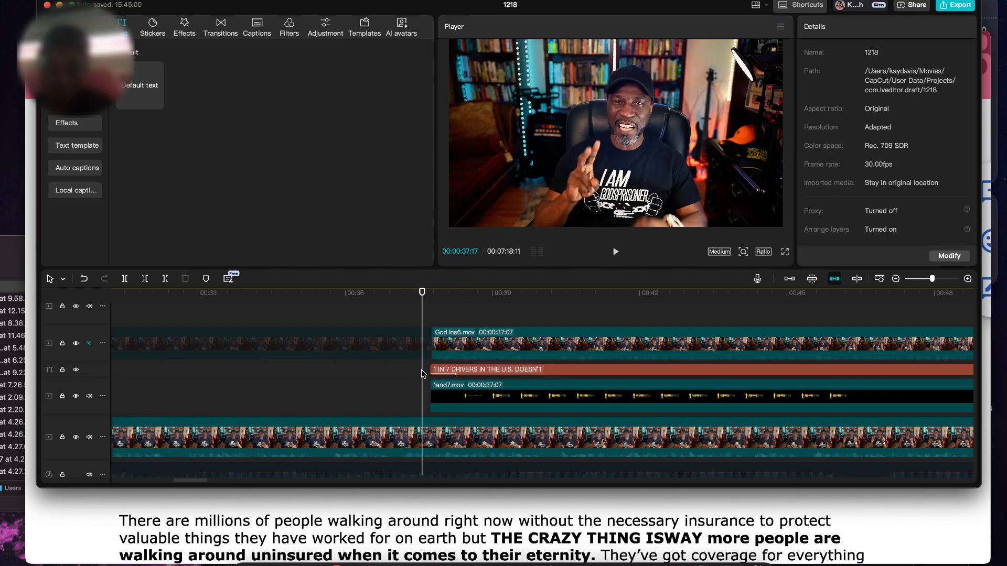
key("space")
left_click(405, 379)
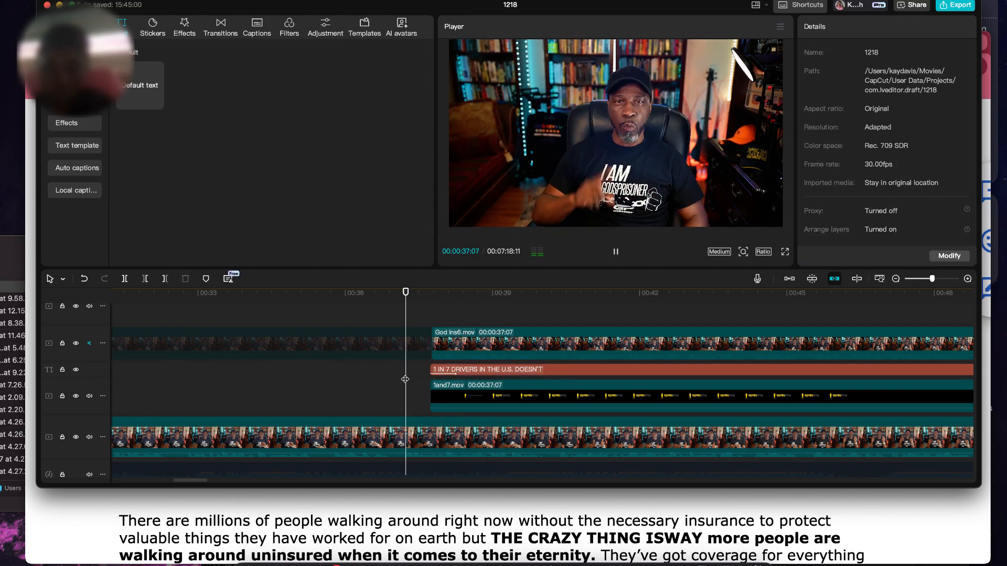
key("space")
left_click(394, 379)
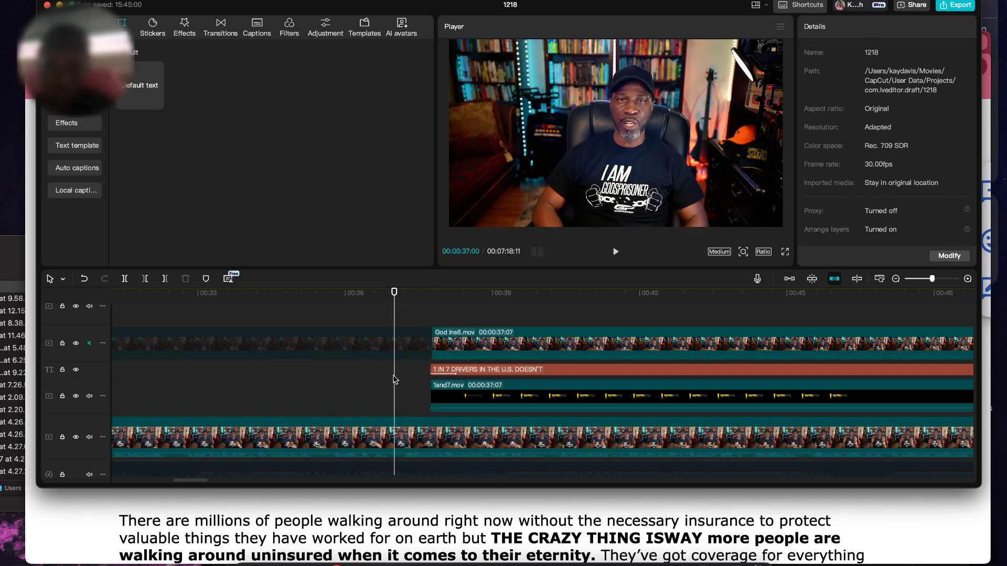
left_click_drag(431, 344, 394, 345)
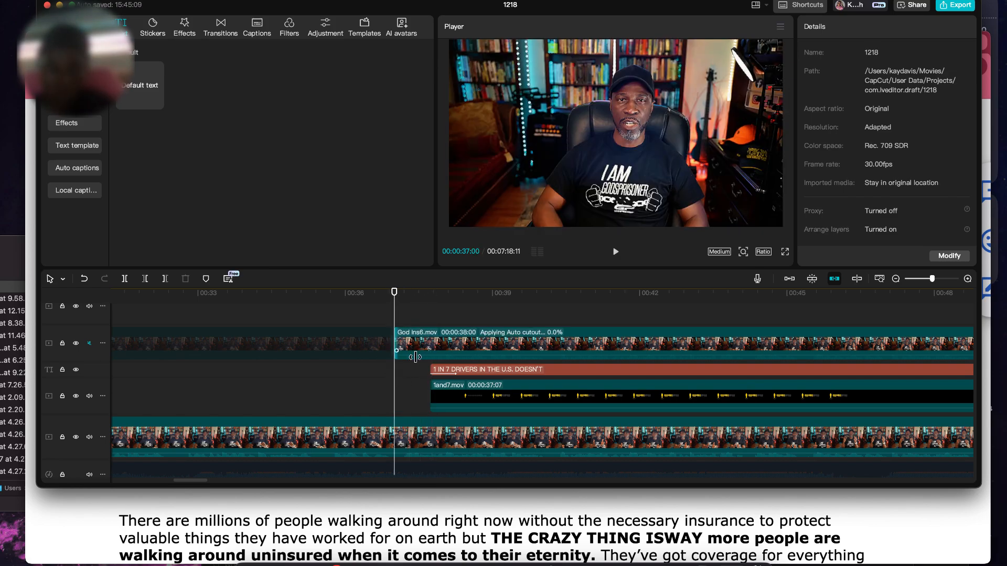
- Move the 1 IN 7 DRIVERS title and the 1and7 clip together so both start at 00:00:37:00
left_click(429, 385)
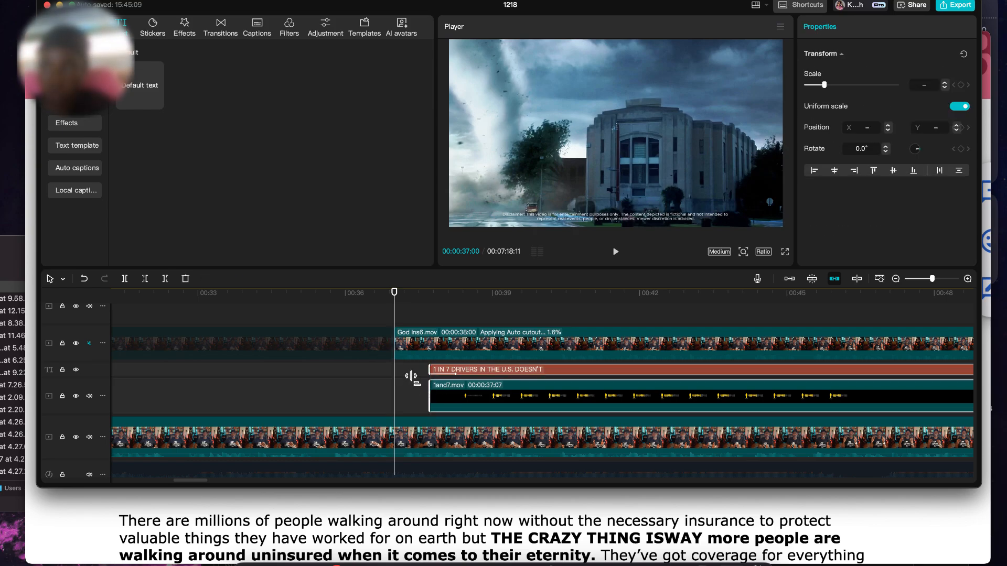
left_click(412, 376)
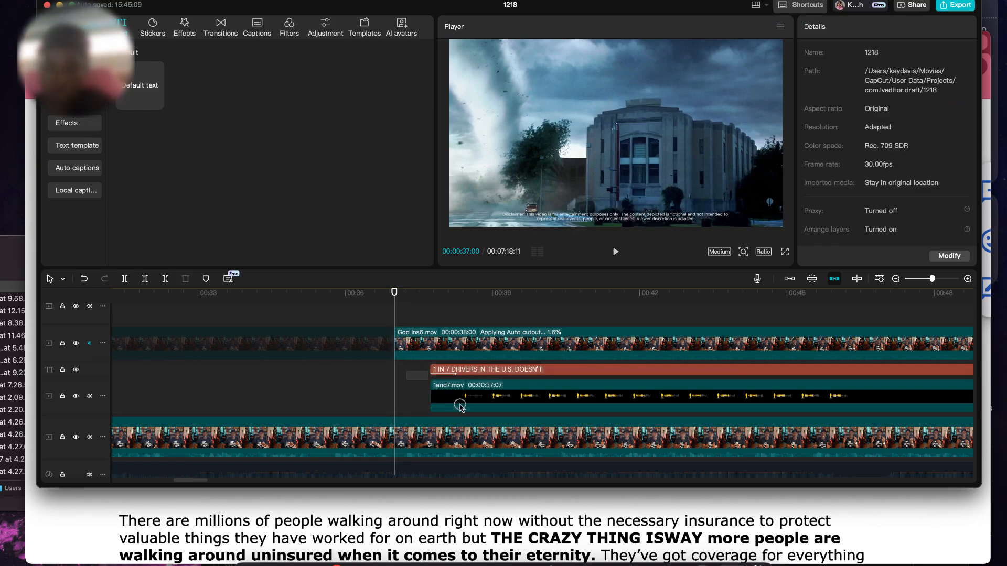
left_click_drag(479, 410, 429, 391)
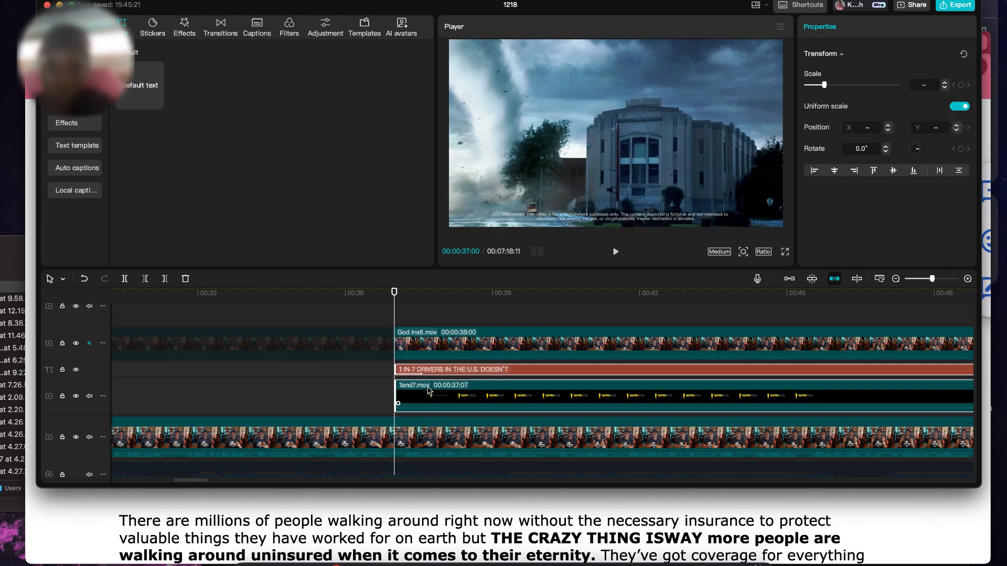
- Trim the end of the active God Ins6 segment to where the infographic ends and extend the dimmed remainder back to meet it
scroll(428, 390, "right", 15)
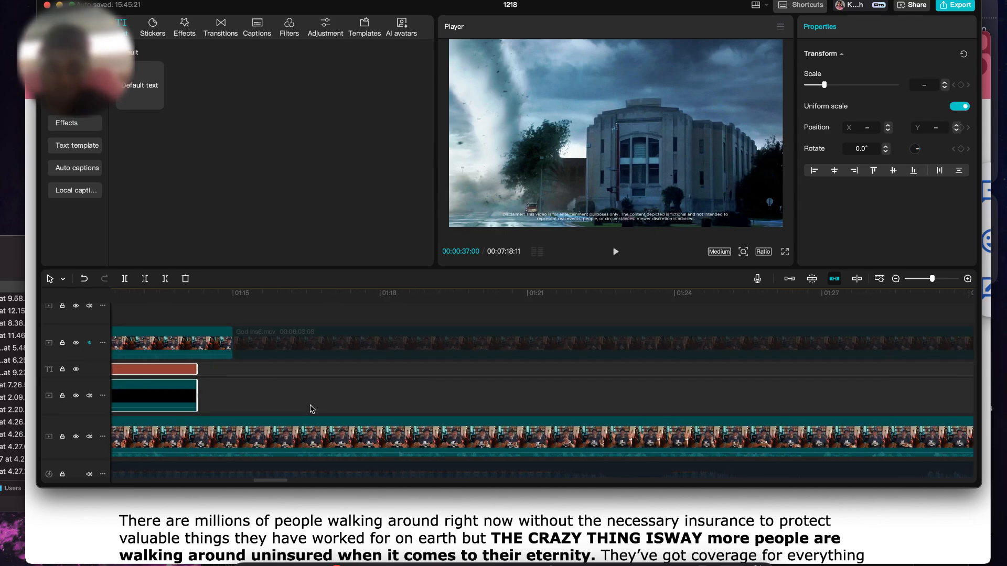
left_click(233, 344)
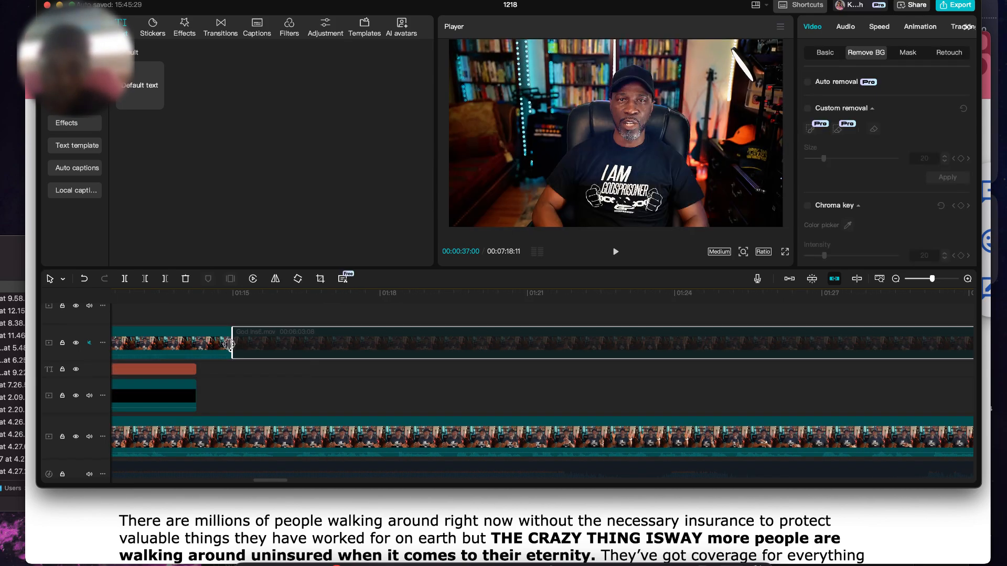
left_click_drag(230, 344, 202, 346)
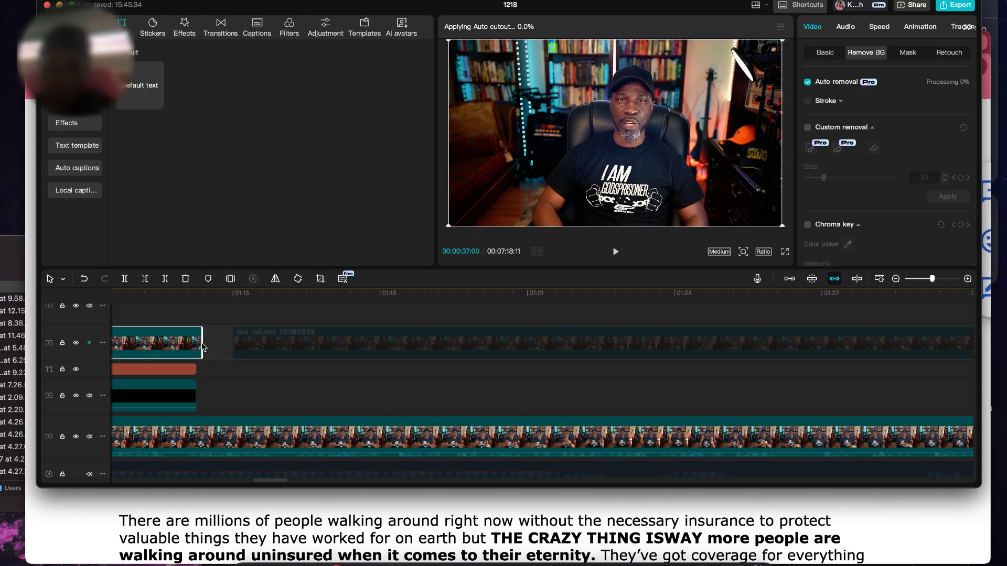
left_click_drag(203, 346, 196, 346)
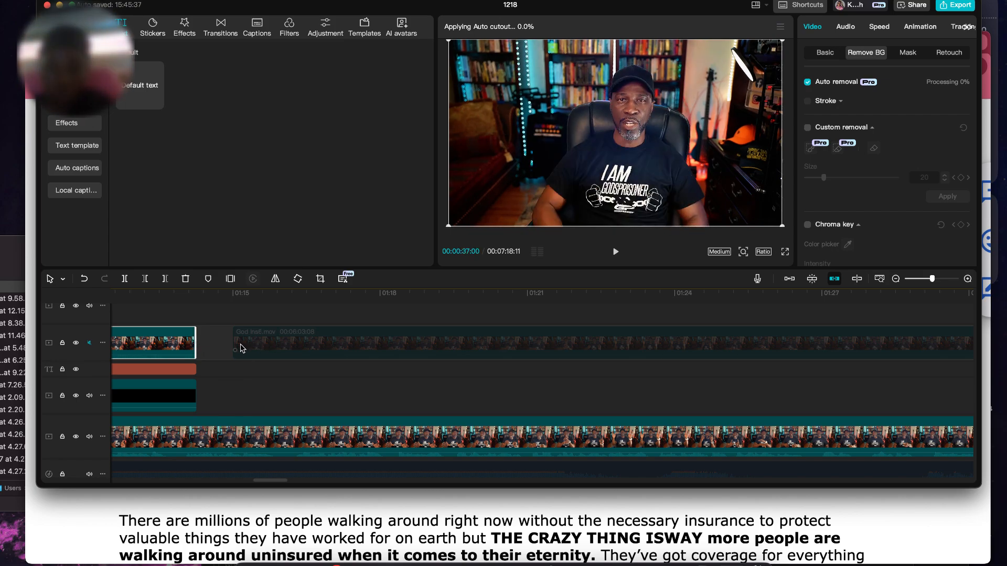
left_click_drag(235, 346, 195, 345)
- Play back the infographic section from 00:00:37:01 to check the title and figures behind the speaker
scroll(189, 347, "left", 10)
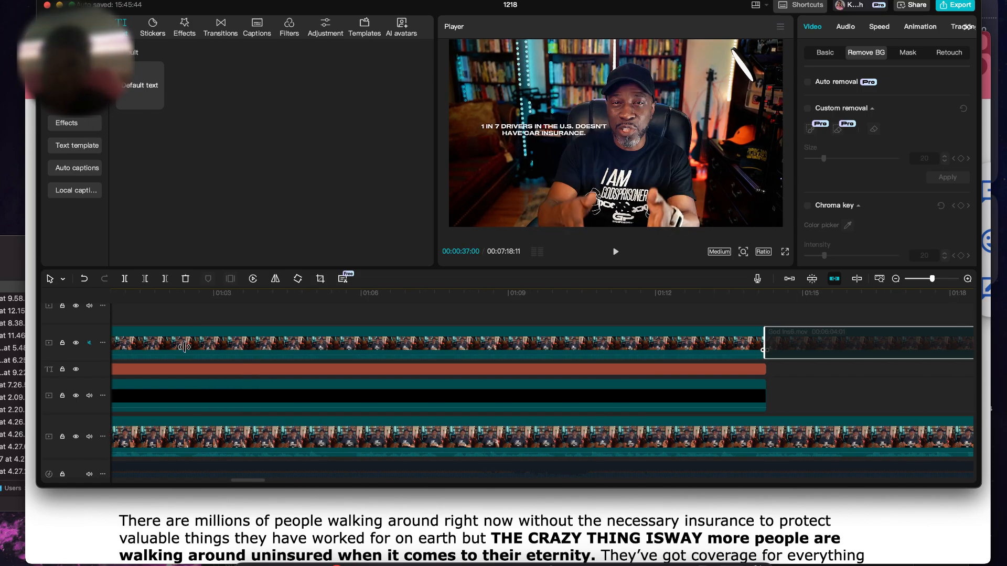
scroll(186, 350, "left", 8)
scroll(185, 350, "left", 10)
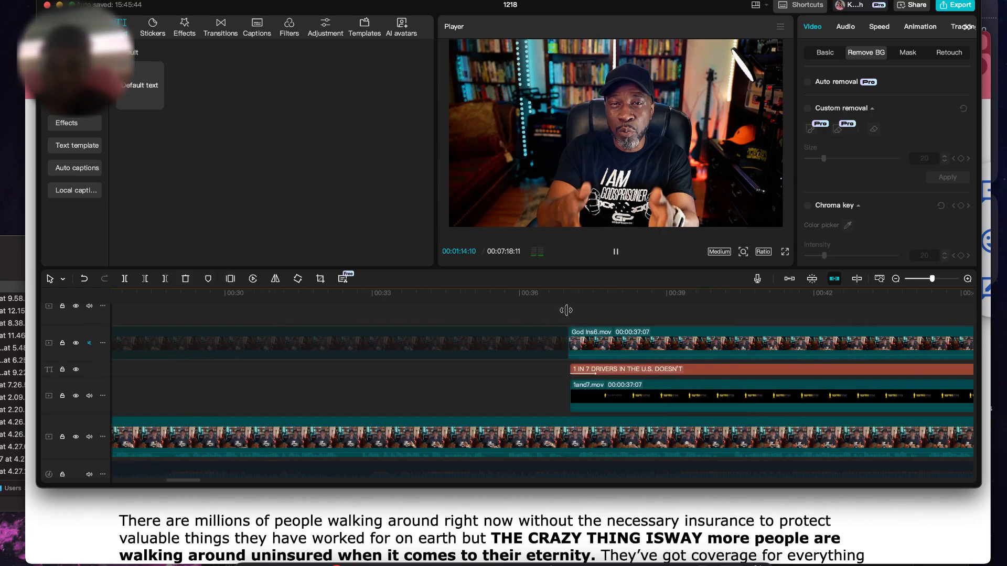
left_click(570, 293)
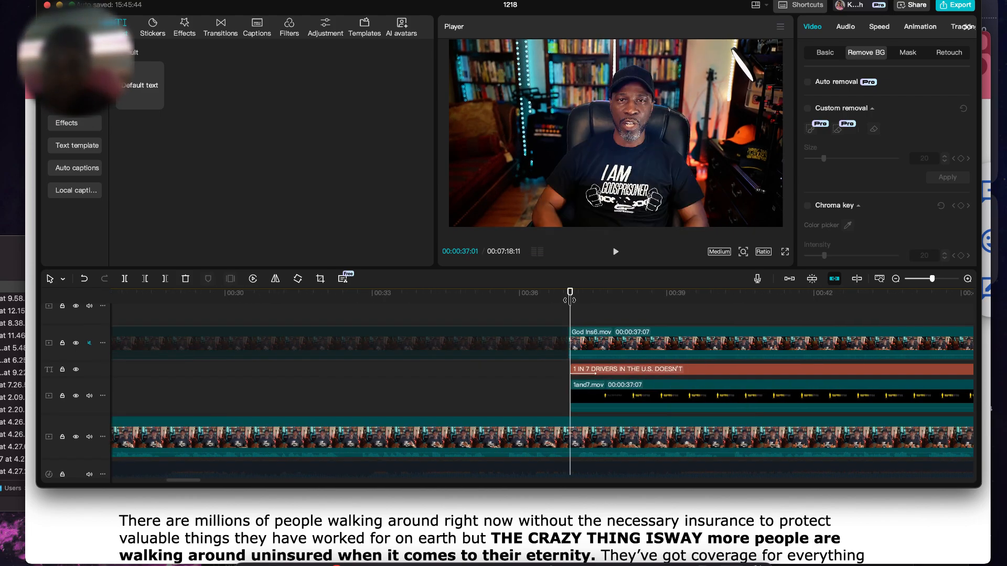
key("space")
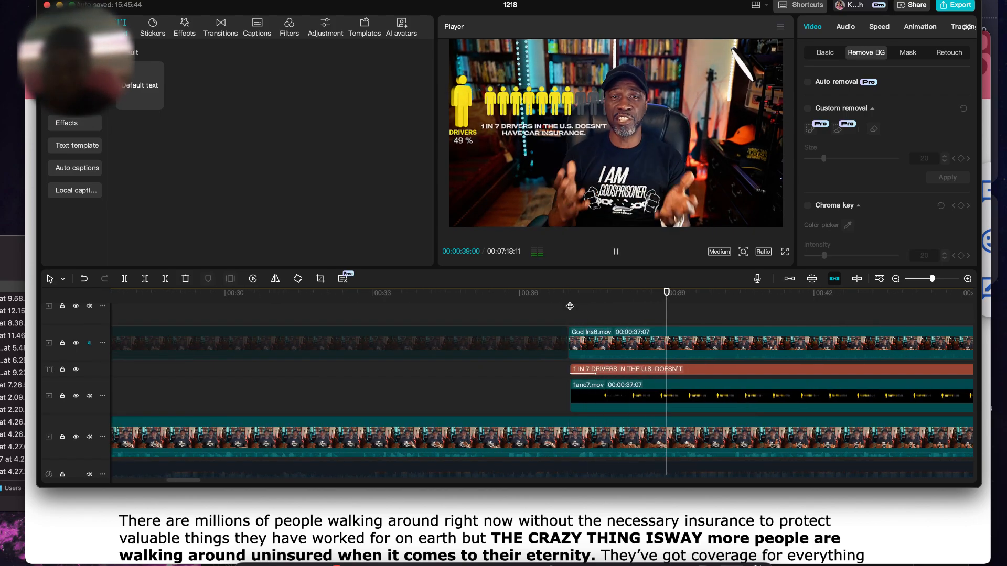
- Try slowing the whole 1and7 infographic clip to 0.5x speed
key("space")
left_click(646, 391)
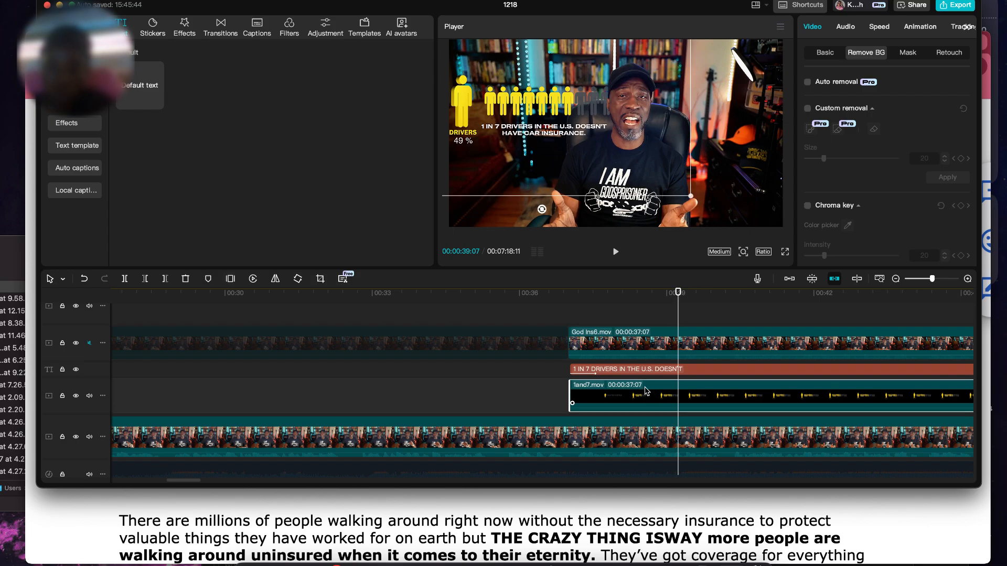
scroll(695, 380, "right", 10)
scroll(694, 380, "right", 1)
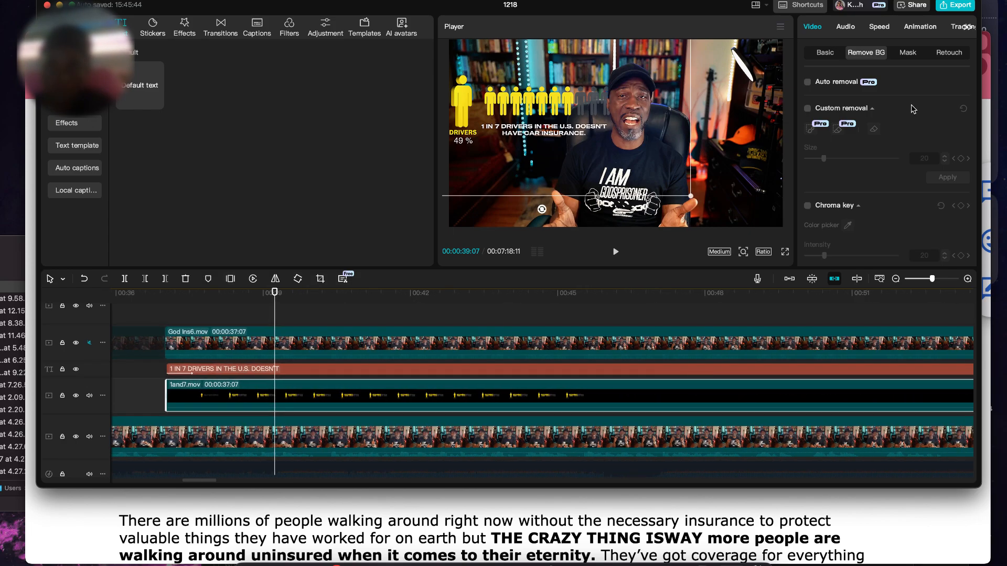
left_click(879, 27)
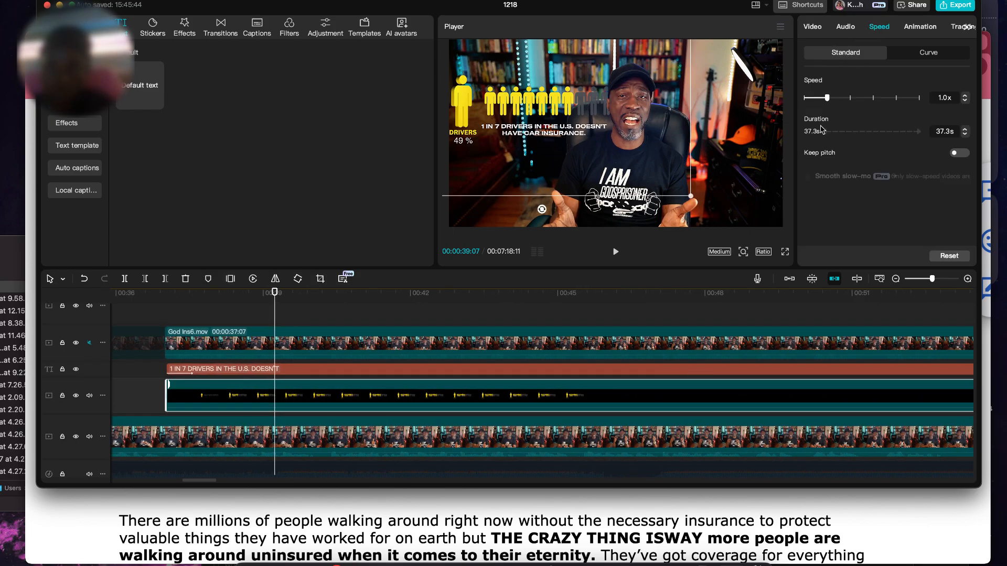
left_click_drag(817, 99, 813, 99)
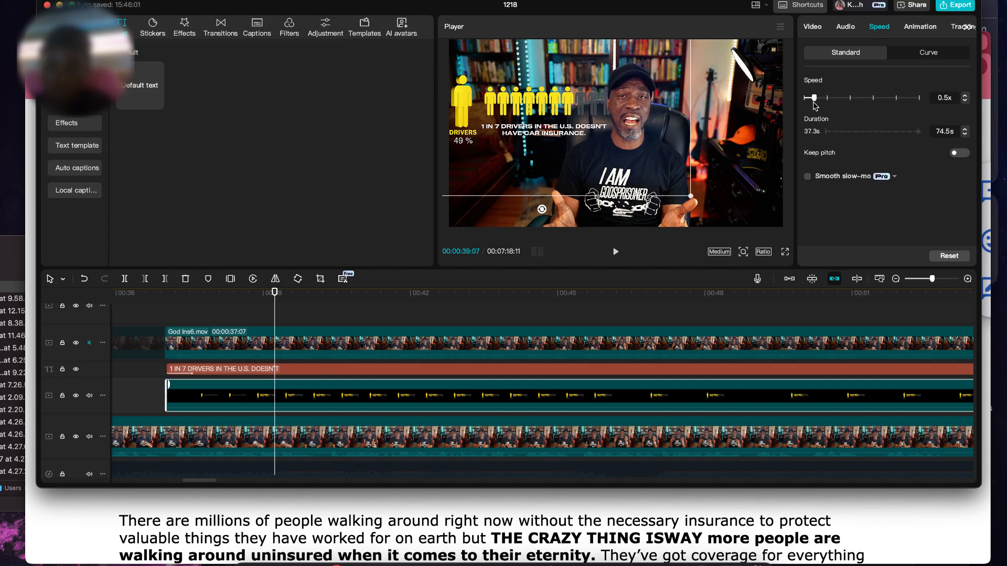
- Play back the slowed infographic from 00:00:36:29, and undo the speed change on the 1and7 clip
left_click(163, 311)
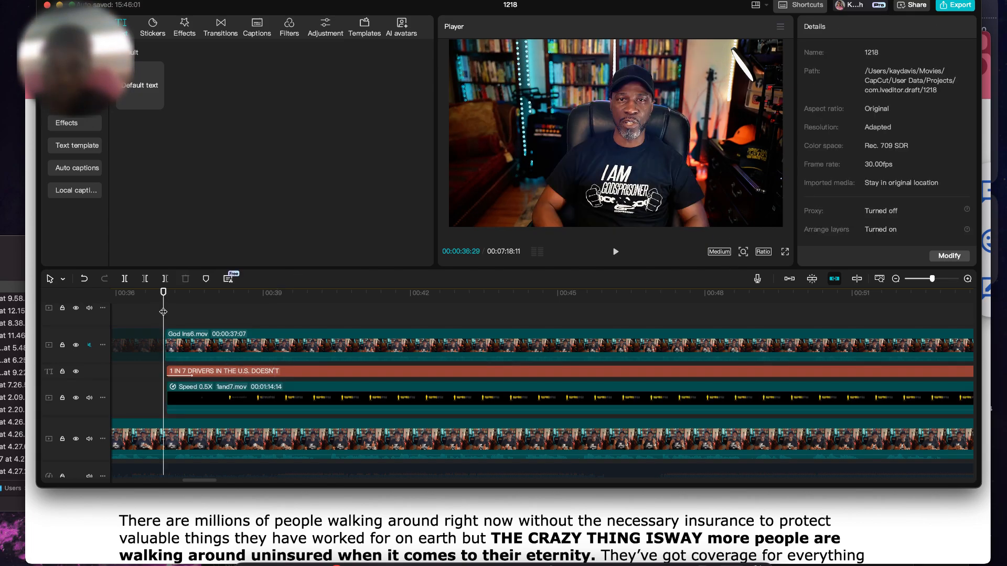
key("space")
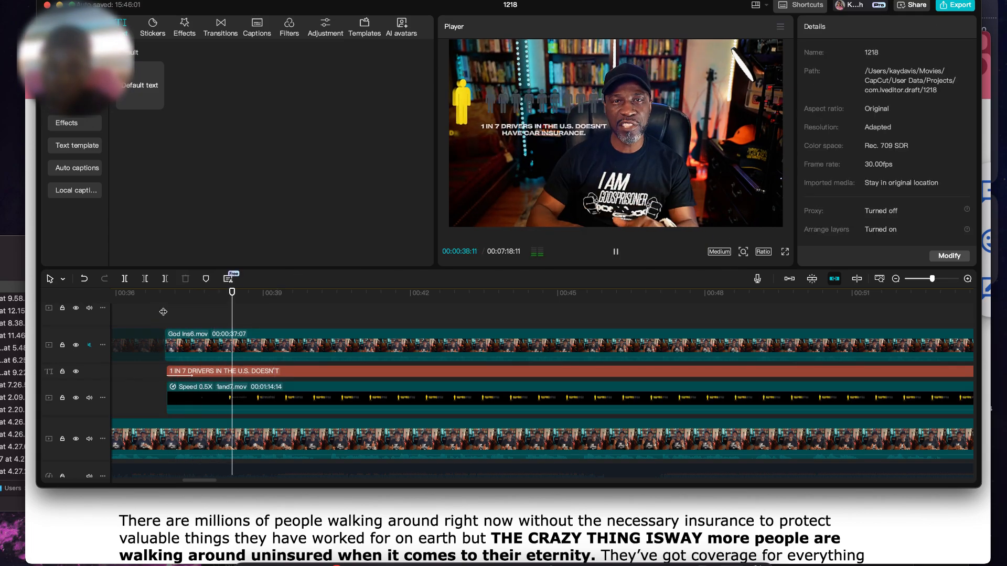
key("space")
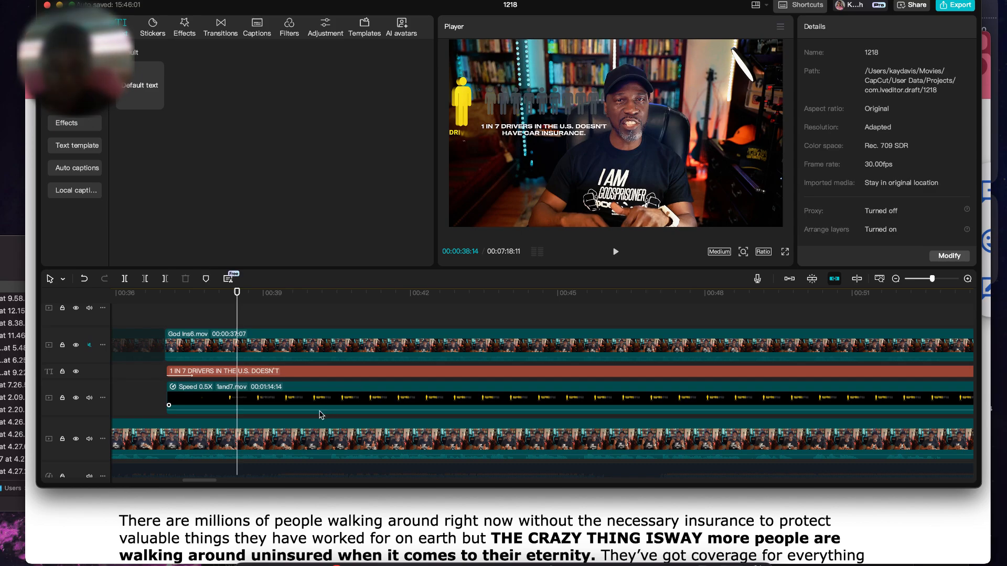
key("super+z")
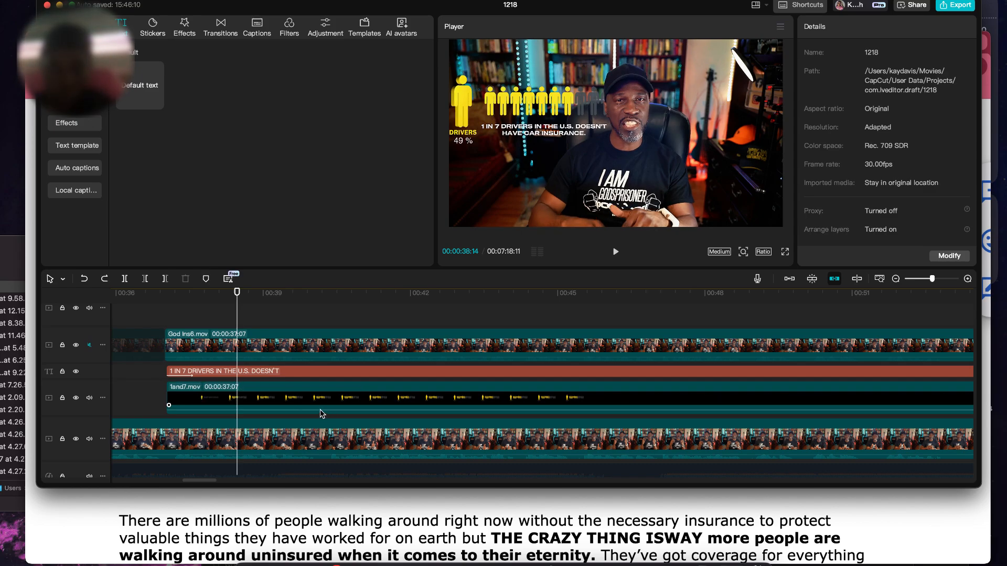
- Split the 1and7 clip at 00:00:37:27, as the figures begin to fill
left_click(273, 402)
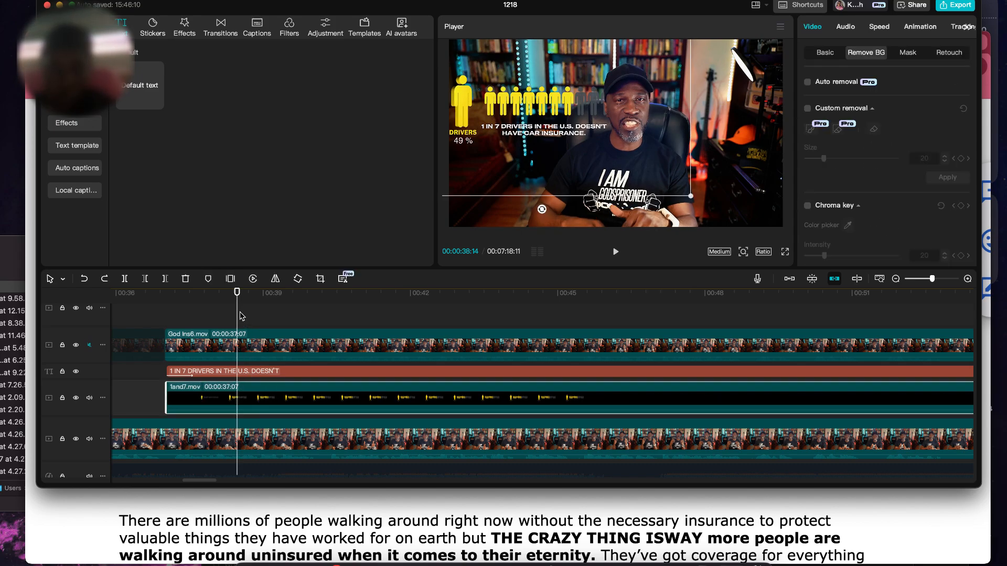
left_click_drag(241, 315, 209, 312)
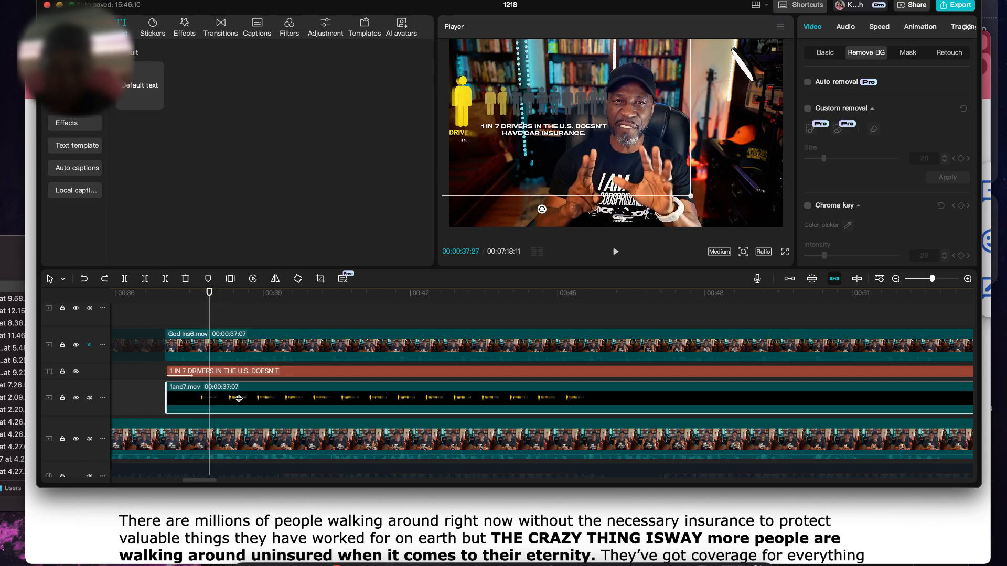
left_click(126, 279)
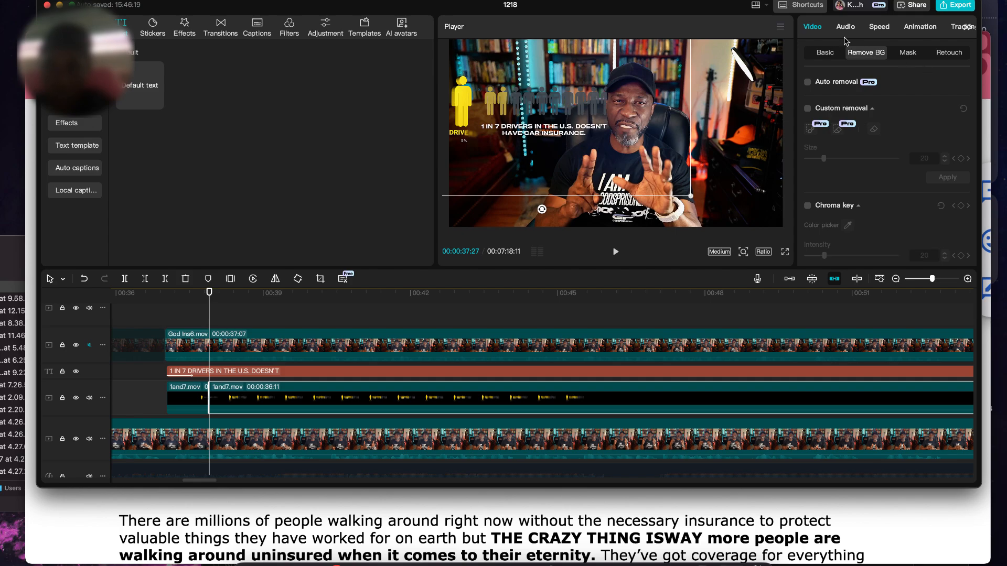
- Slow the 1and7 segment after the split to 0.5x speed, previewing it at 0.8x first
left_click(877, 29)
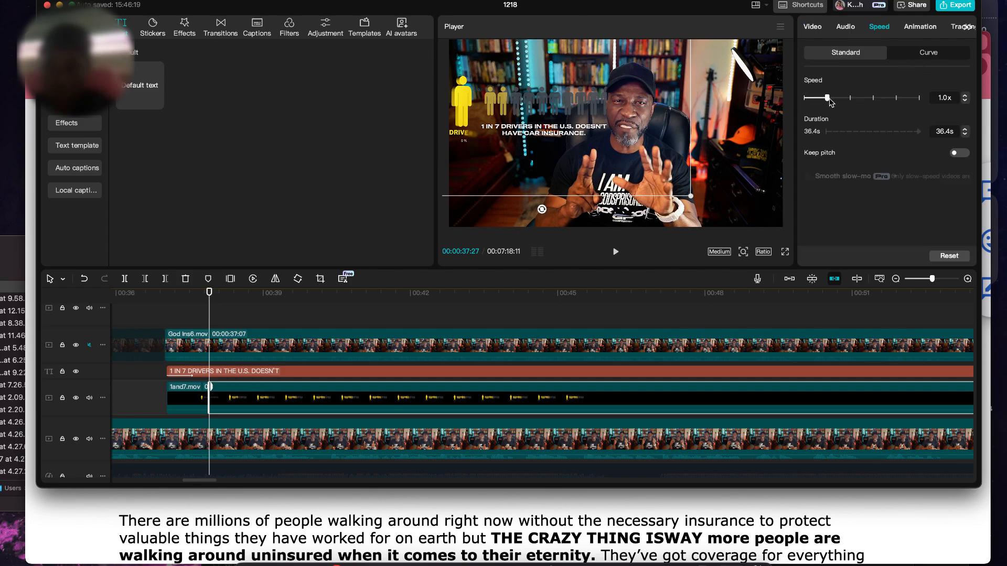
left_click_drag(824, 102, 823, 100)
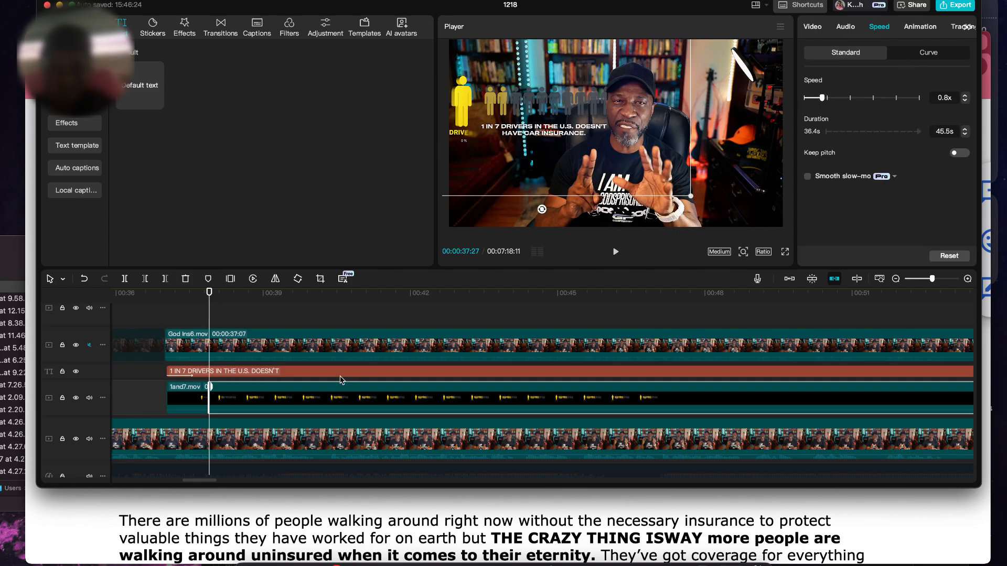
key("space")
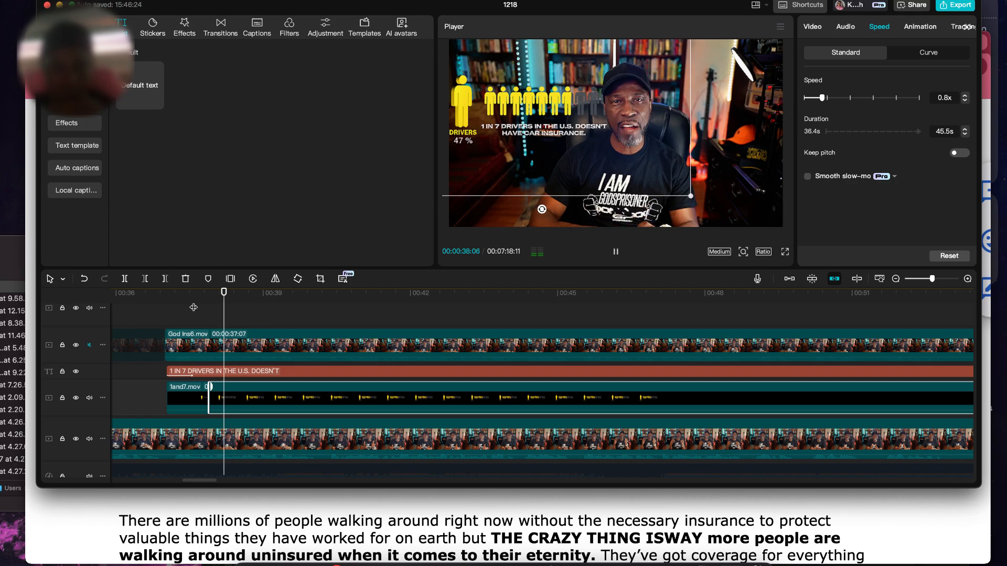
key("space")
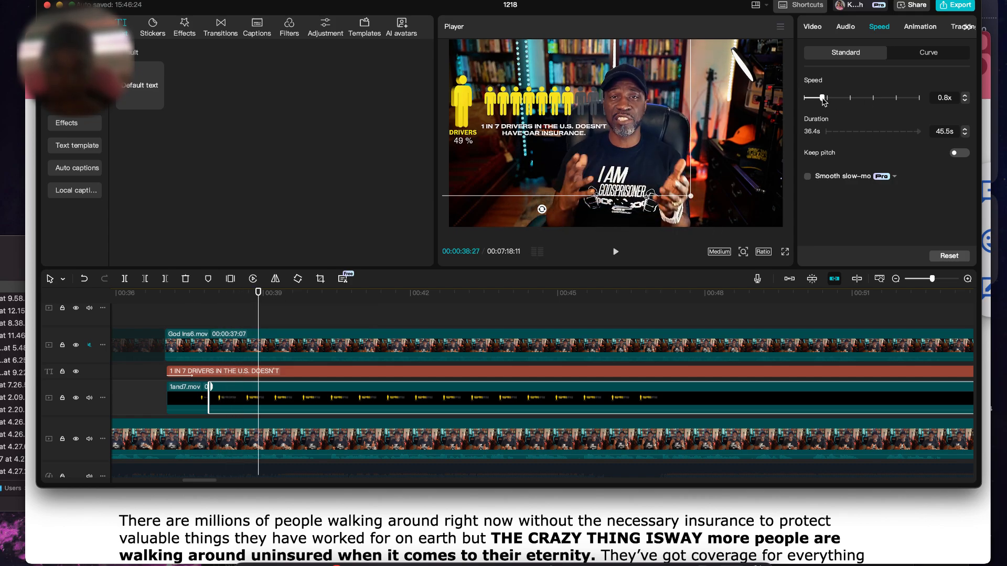
left_click_drag(814, 99, 815, 99)
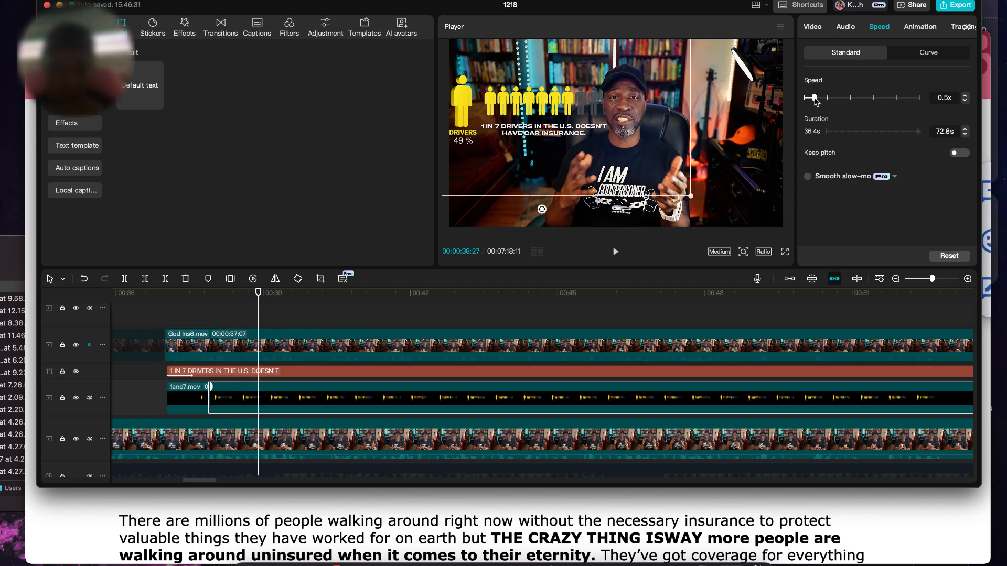
- Try to shorten the slowed 1and7 segment by pulling in its far end
scroll(501, 436, "right", 10)
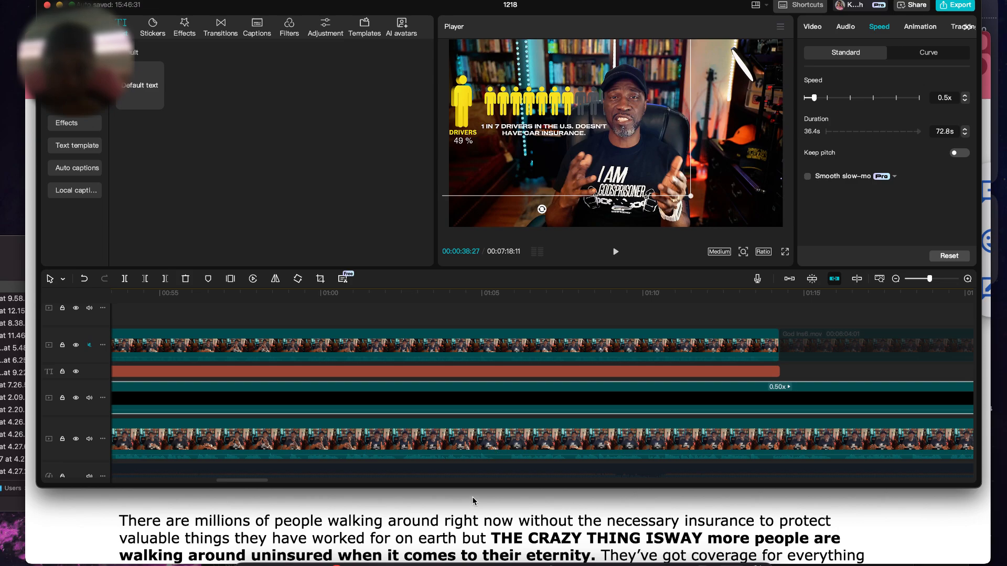
scroll(549, 378, "right", 10)
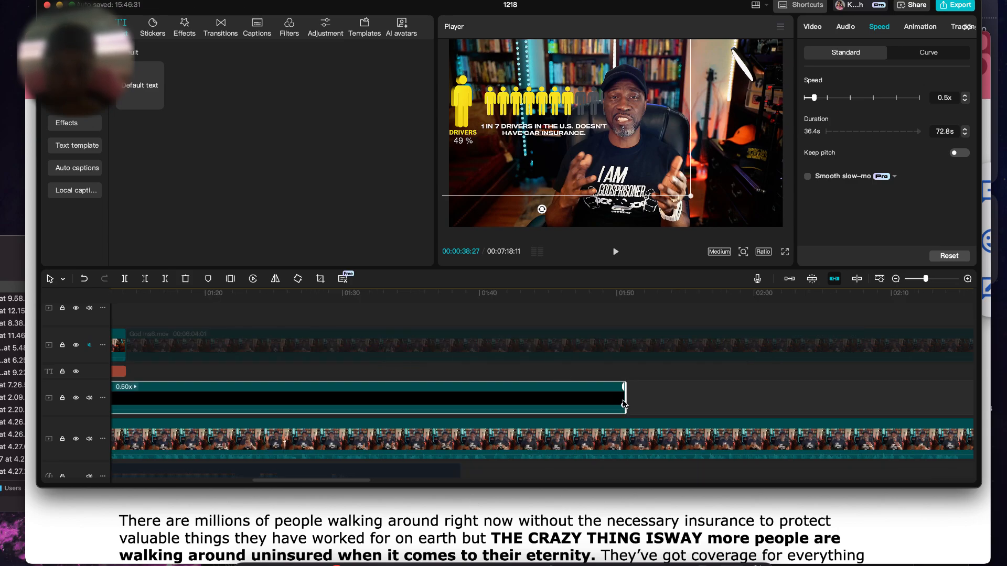
left_click_drag(624, 405, 235, 399)
key("super+z")
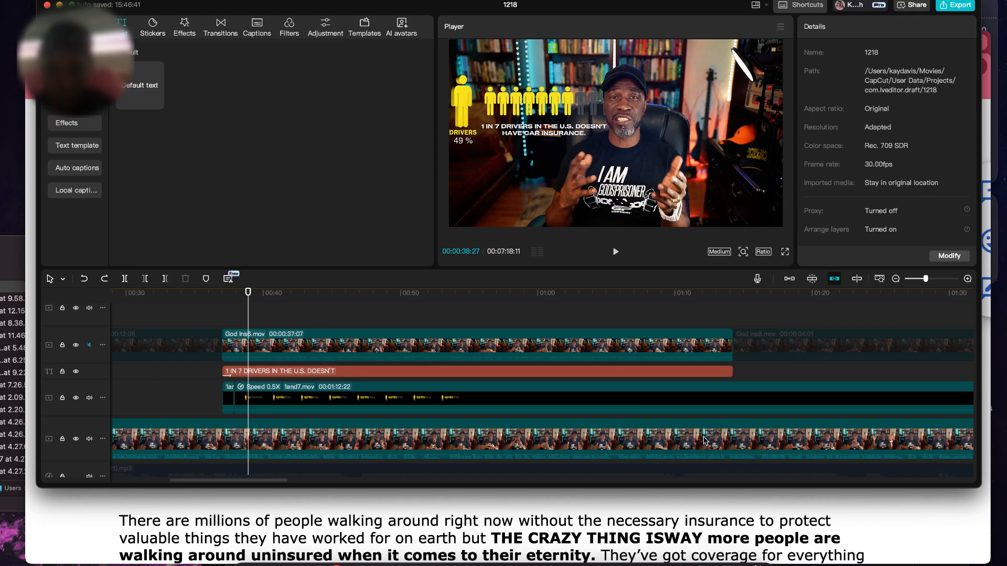
- Split the slowed 1and7 segment at 00:00:54:28 and delete the remainder after the cut
left_click(433, 392)
left_click(334, 320)
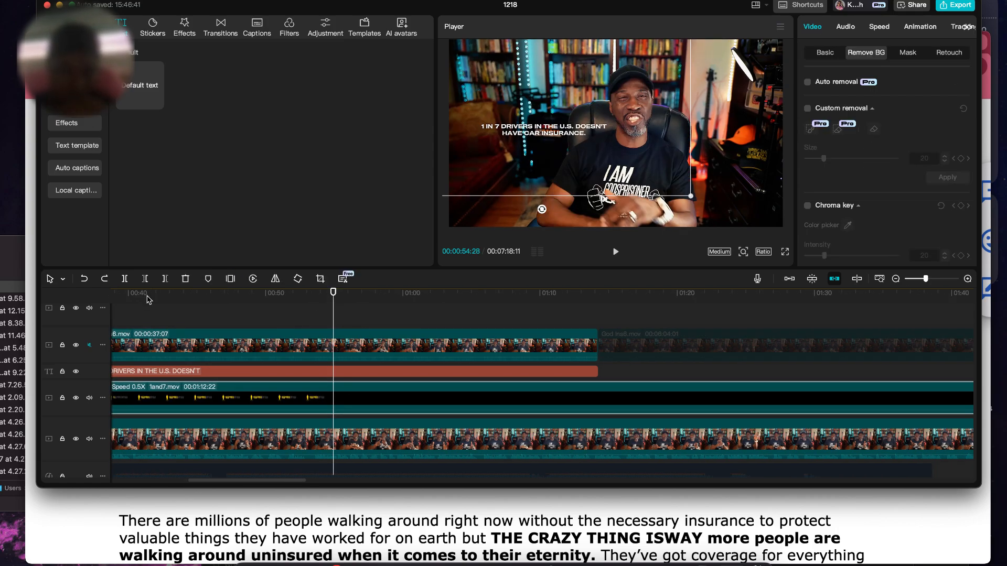
key("super+b")
key("Delete")
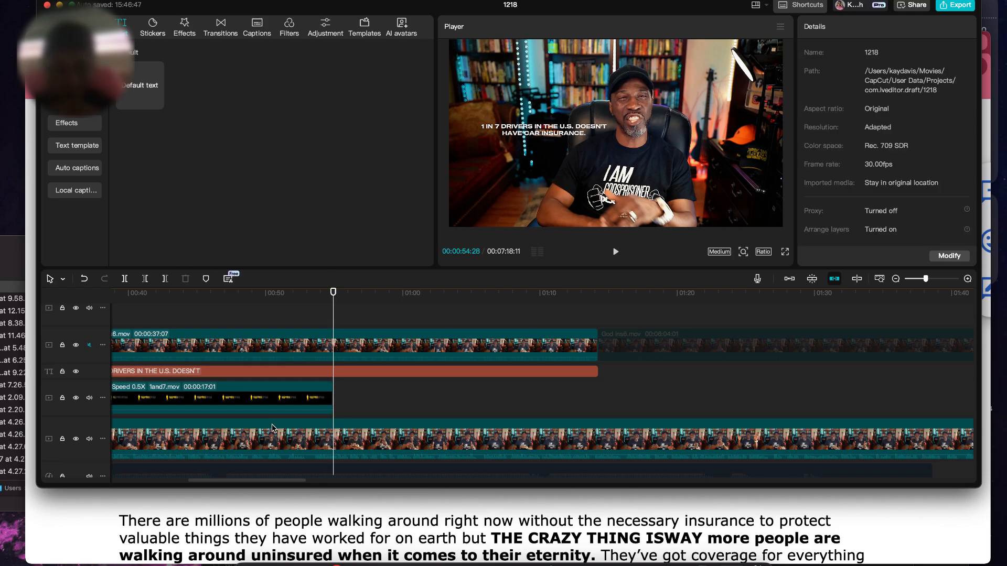
- Stretch the end of the slowed 1and7 segment to a duration of 00:00:17:14, bringing its speed to 0.4x
left_click(266, 389)
scroll(266, 389, "left", 6)
key("super+plus")
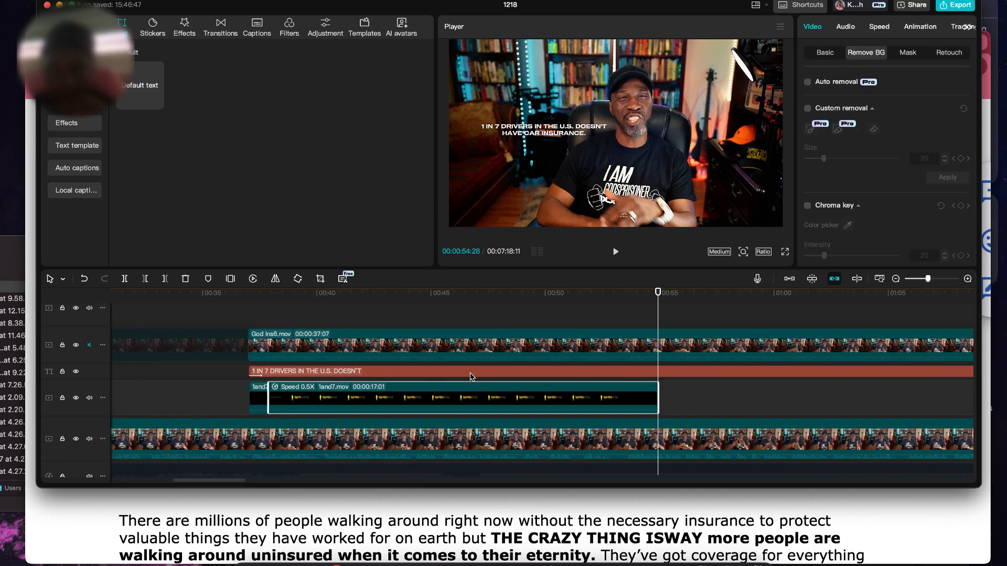
left_click(864, 27)
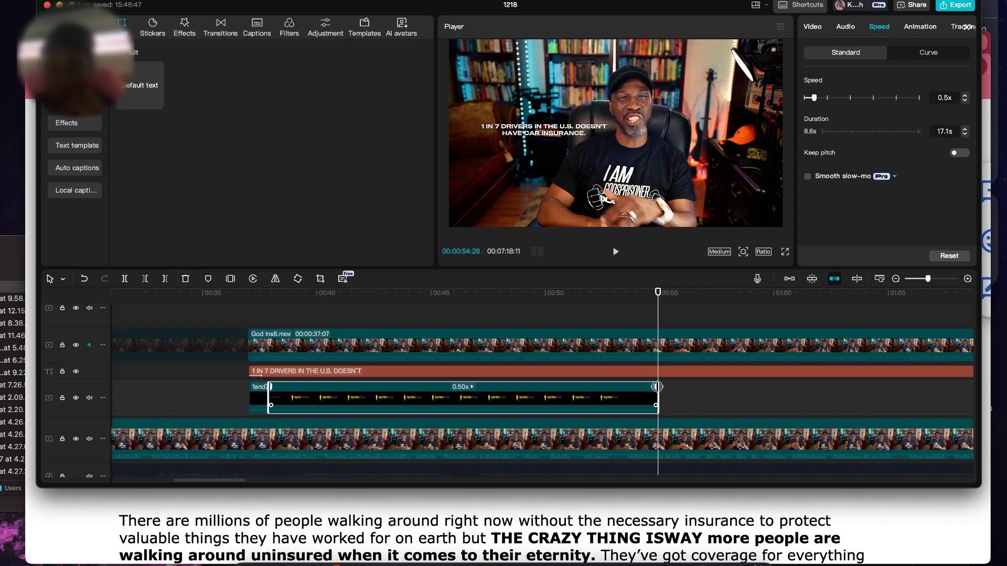
mouse_move(654, 390)
left_mouse_down()
mouse_move(705, 404)
mouse_move(667, 403)
left_mouse_up()
left_click(711, 402)
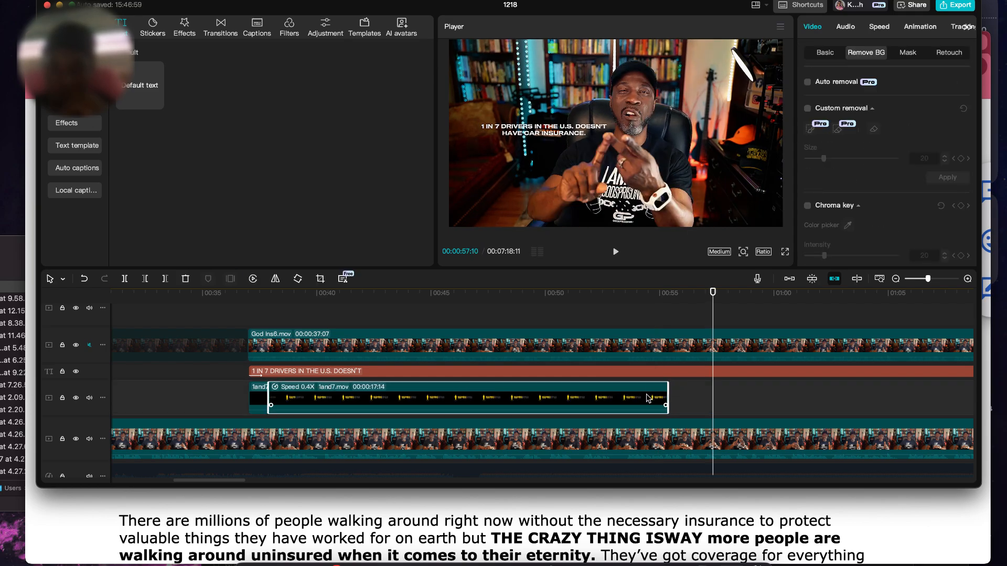
- Play back the start of the infographic from 00:00:37:09 to check the timing of the slowed figures
left_click(305, 309)
key("space")
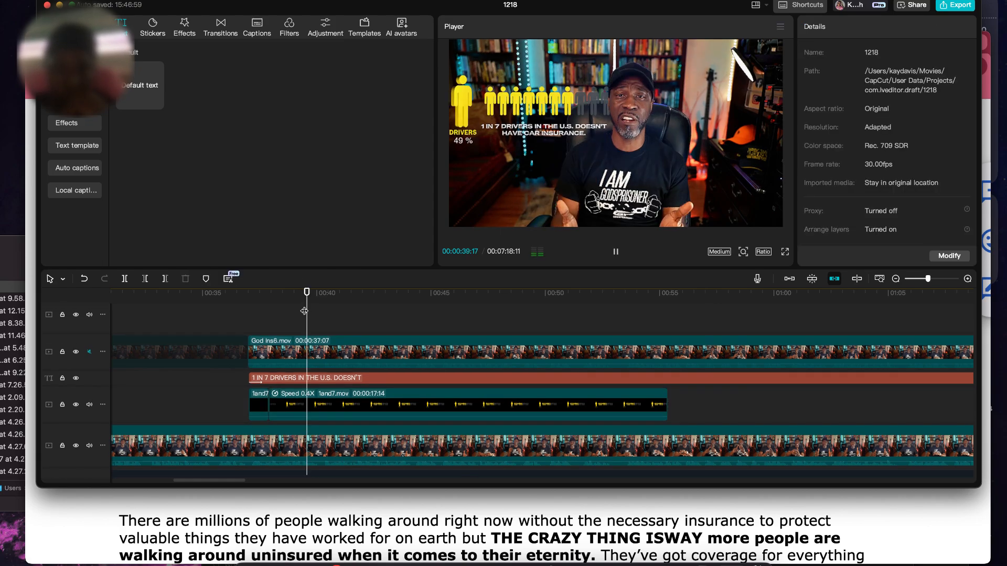
left_click(255, 320)
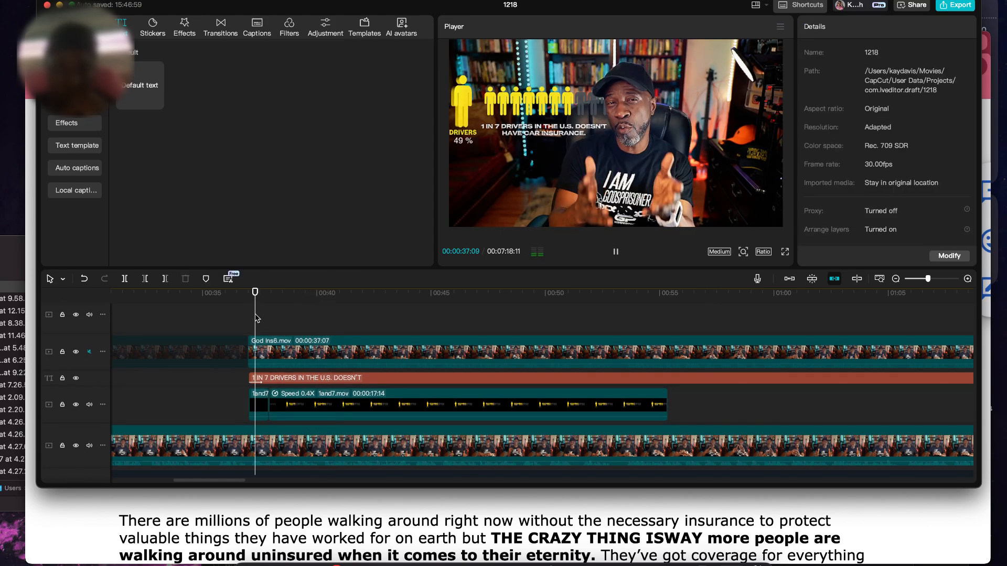
key("space")
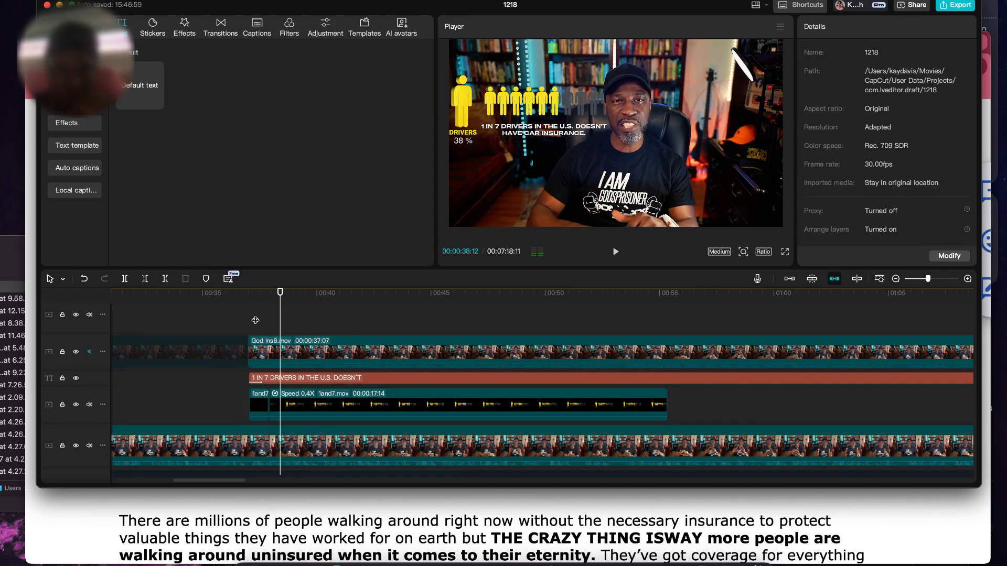
key("space")
- Shorten the first 1and7 segment to 00:00:00:23 and extend the start of the slowed segment back to meet it
scroll(312, 412, "up", 5)
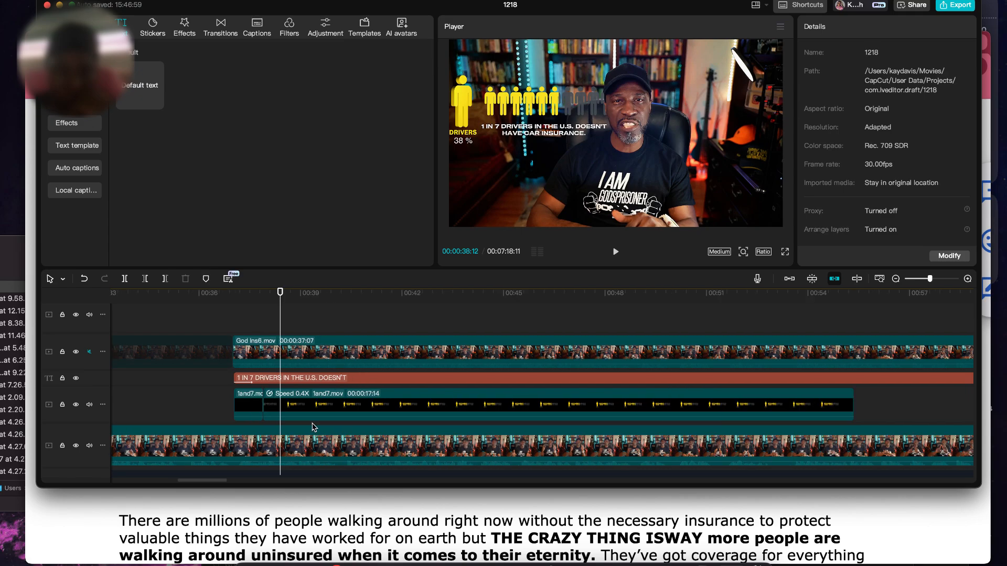
left_click(286, 398)
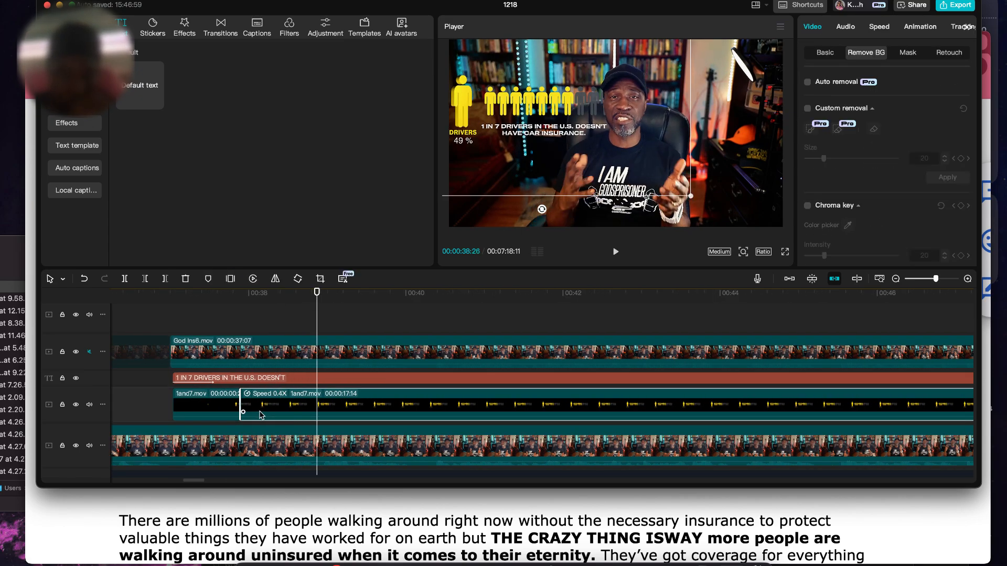
left_click(236, 404)
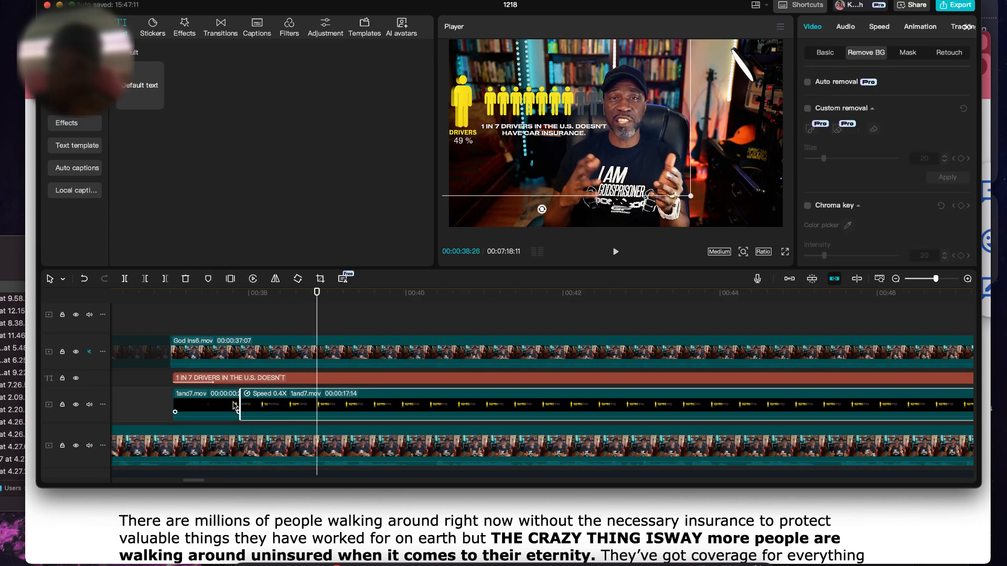
scroll(234, 407, "up", 2)
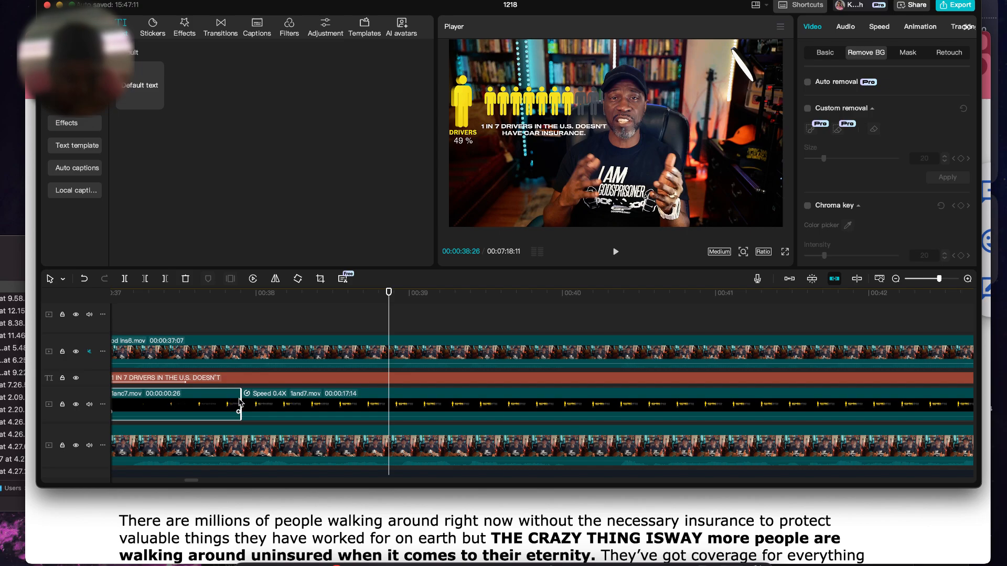
left_click_drag(235, 405, 225, 404)
- Play back the adjusted infographic cut from 00:00:37:19 to check how the figures fill in
left_click(201, 329)
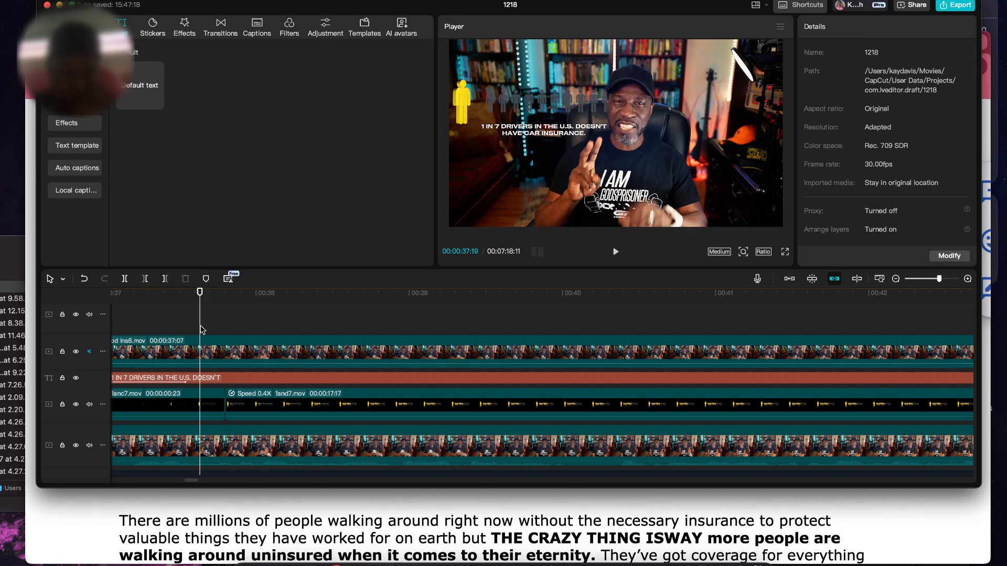
key("space")
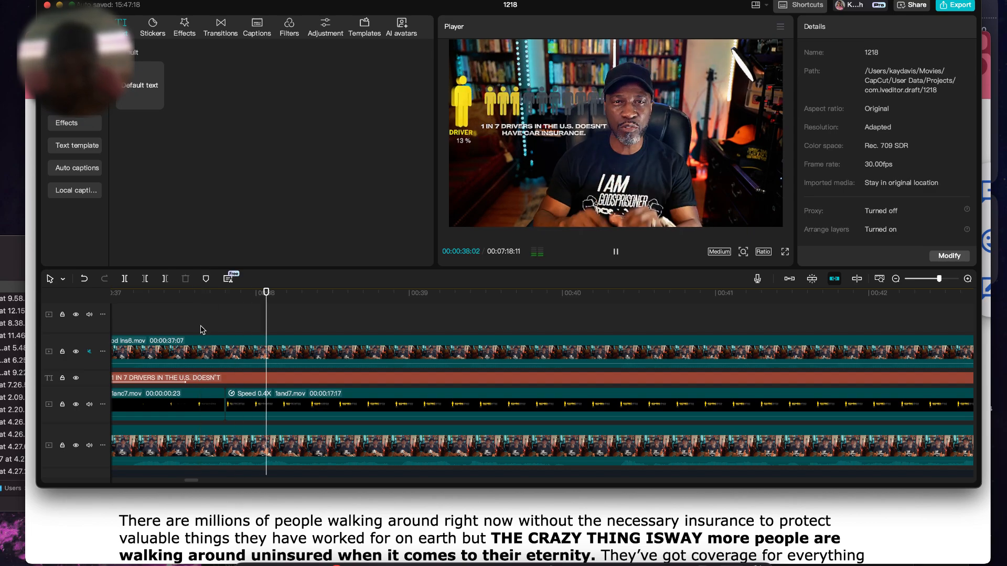
key("space")
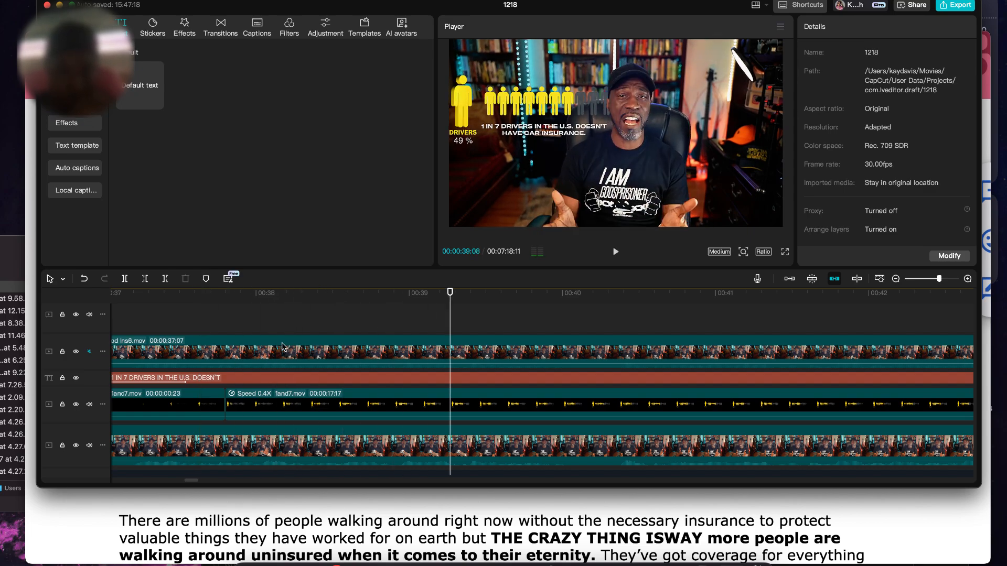
scroll(450, 417, "down", 3)
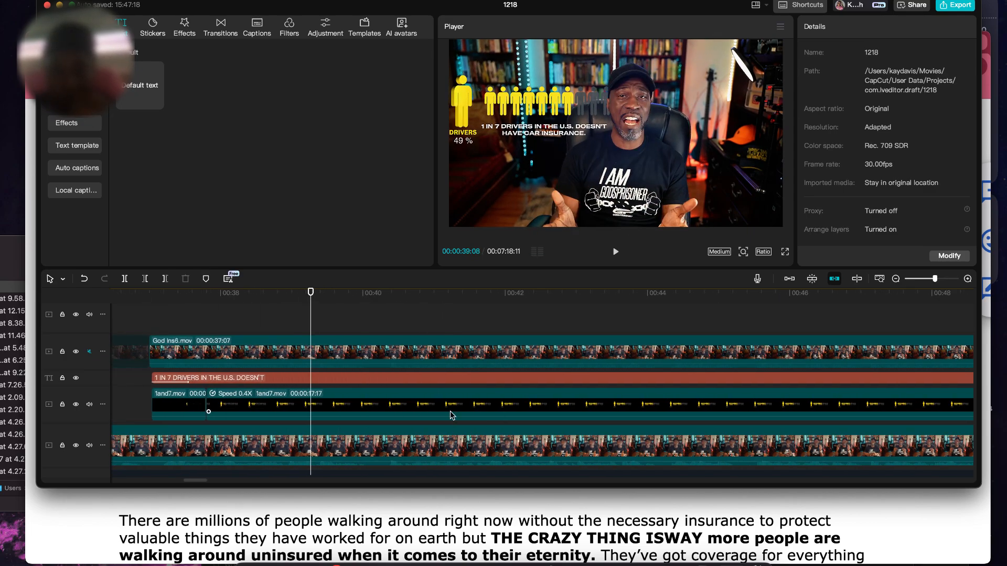
- Play back the slowed infographic from 00:00:39:08 and scrub to 00:00:47:00 to check how long it stays on screen
key("space")
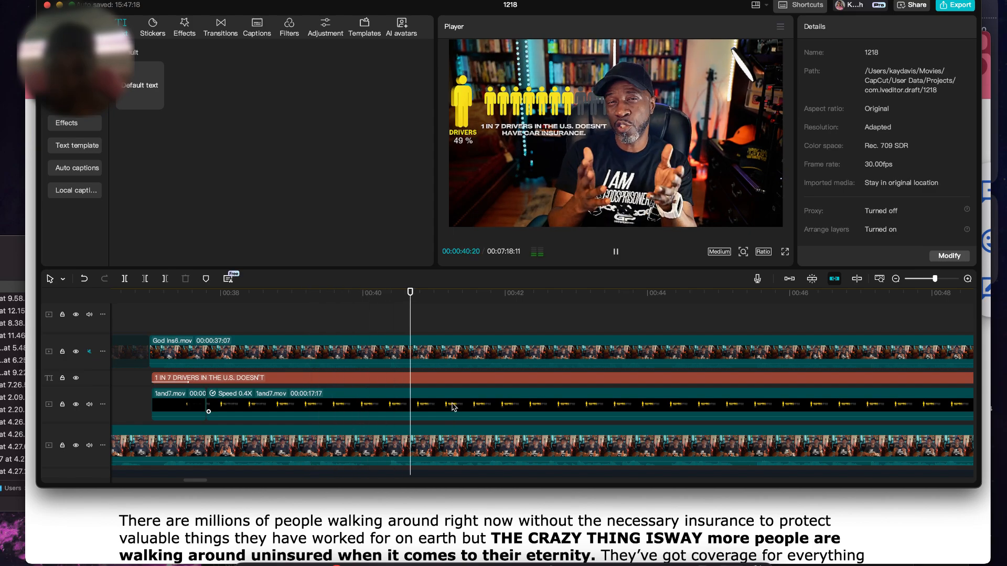
scroll(454, 407, "down", 3)
key("space")
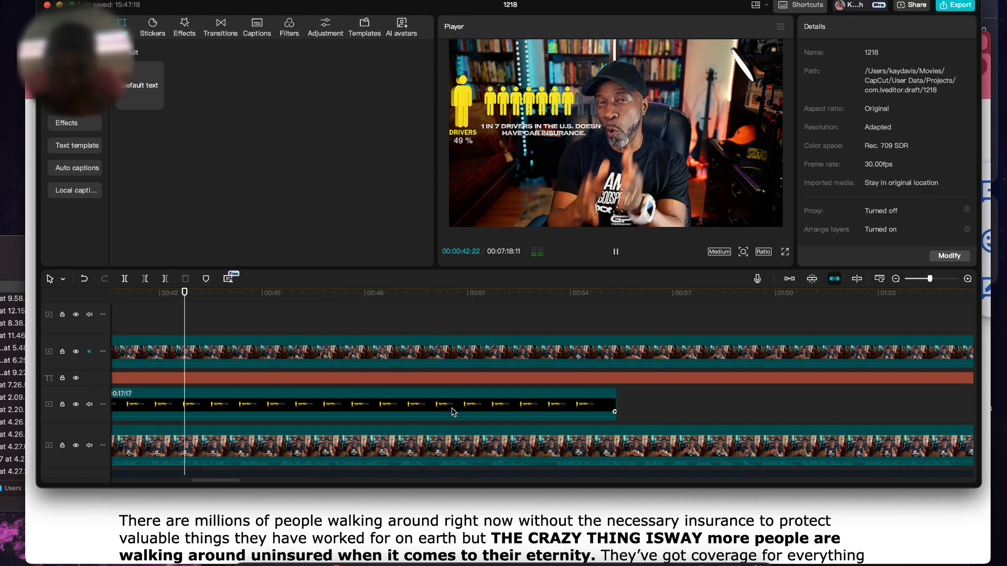
left_click(611, 401)
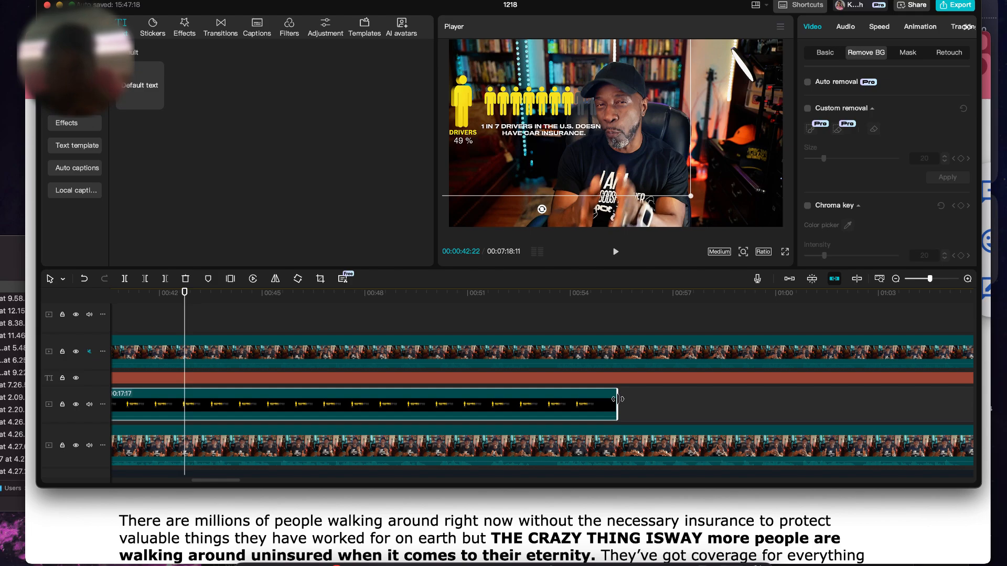
mouse_move(150, 107)
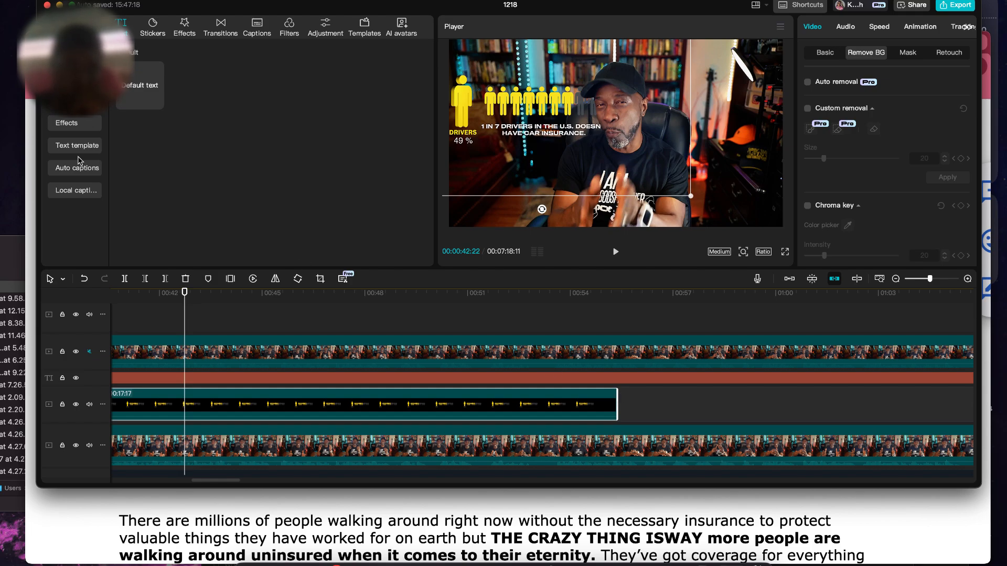
left_click(314, 303)
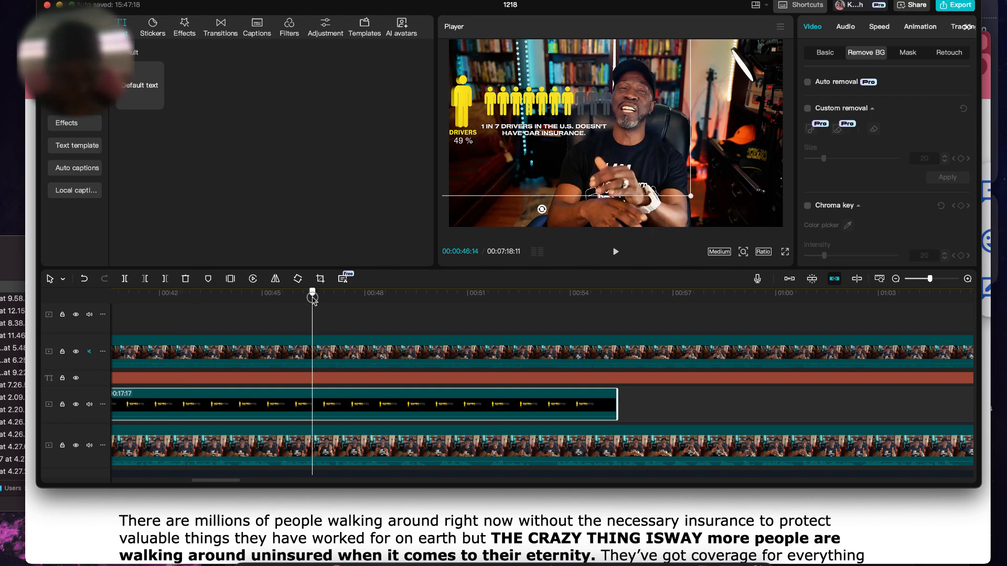
left_click(419, 329)
left_click(330, 315)
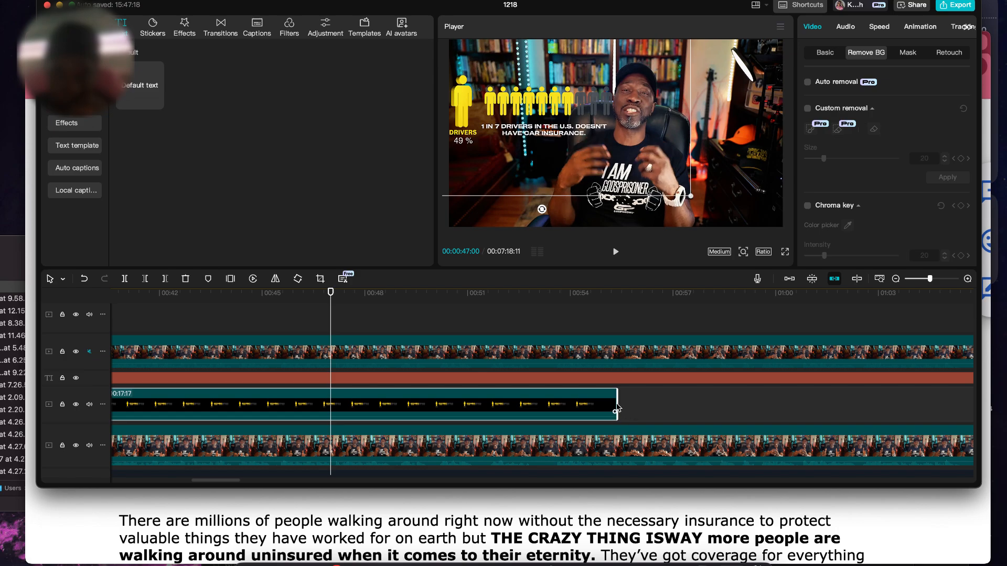
- Set the slowed 1and7 segment's speed to 1.0x and play back the infographic from its start
scroll(556, 420, "left", 10)
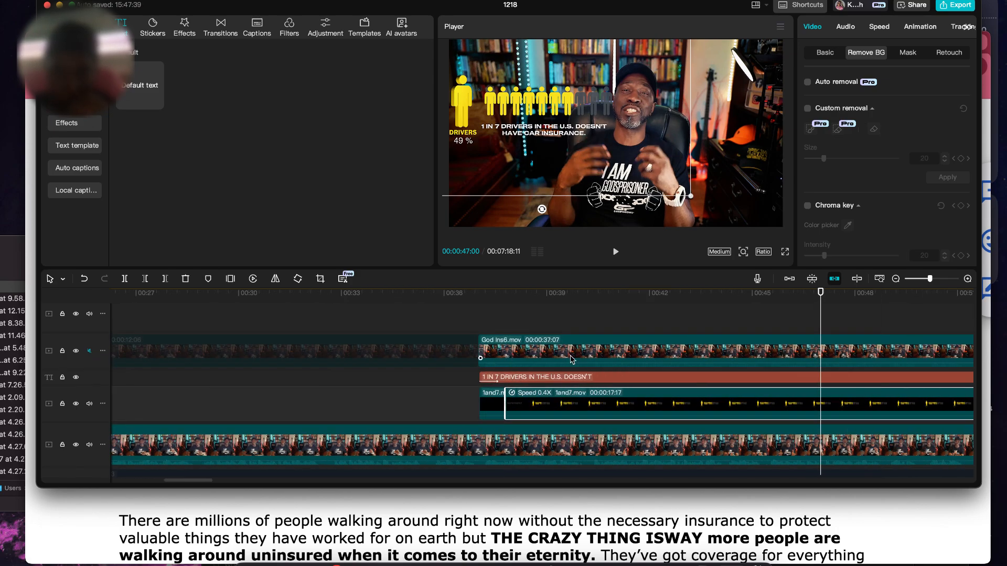
left_click(877, 27)
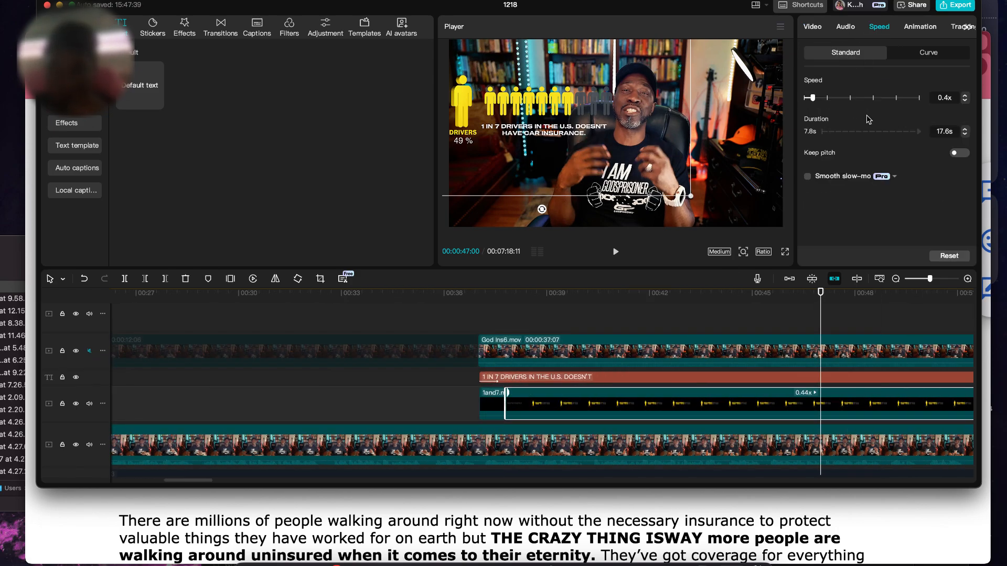
left_click(827, 99)
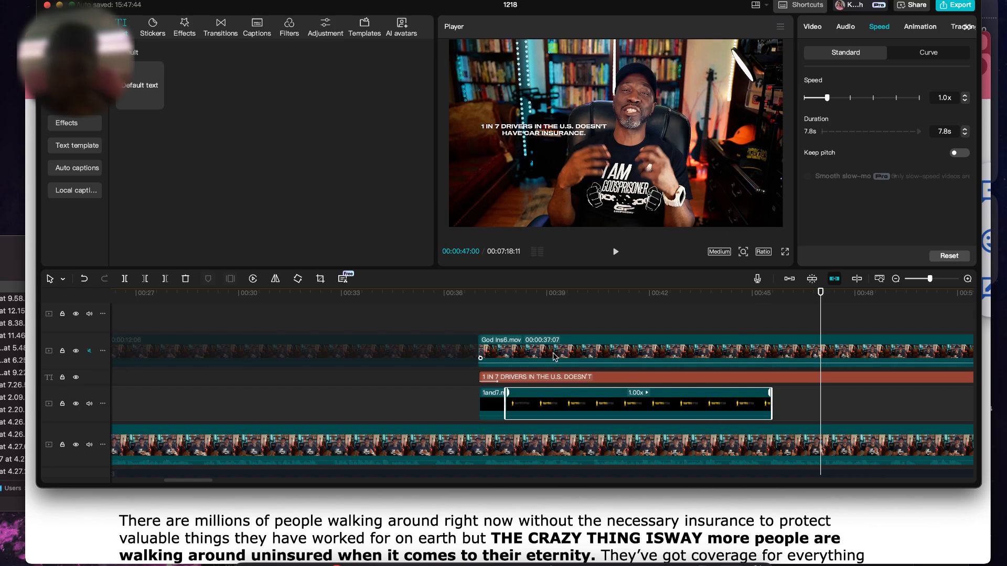
left_click(477, 305)
key("space")
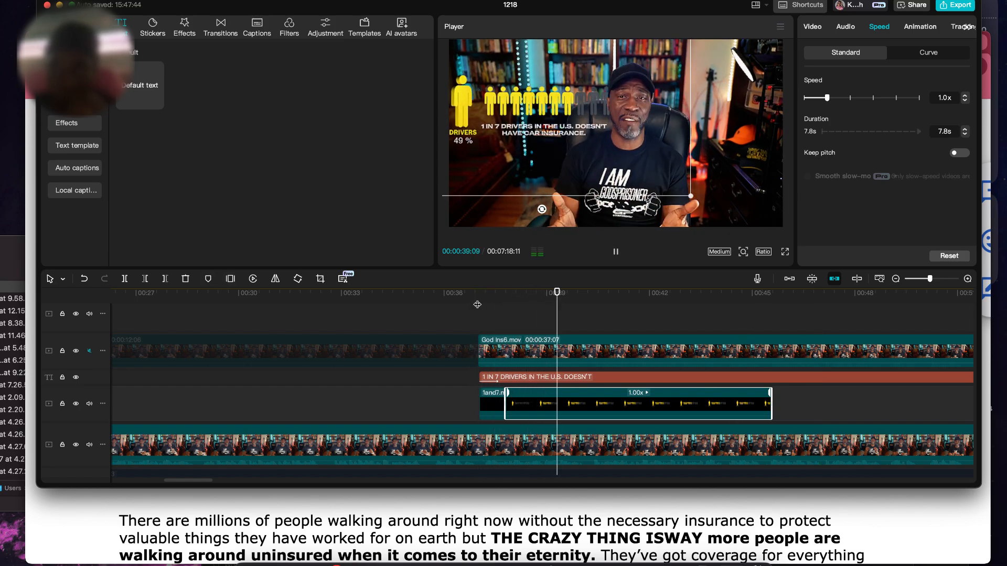
key("space")
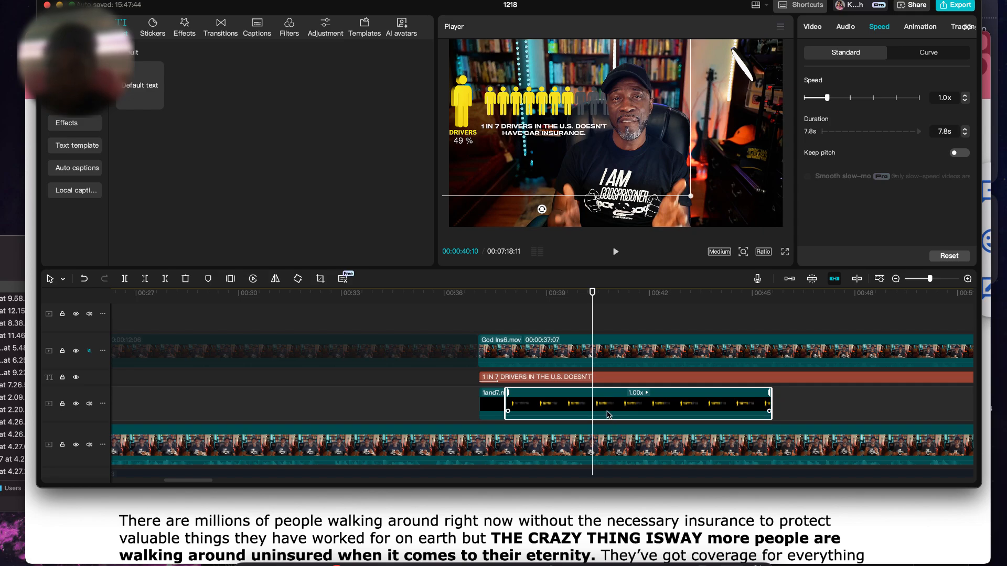
- Delete the second 1and7 segment and extend the first one to a duration of 00:00:07:25
key("Delete")
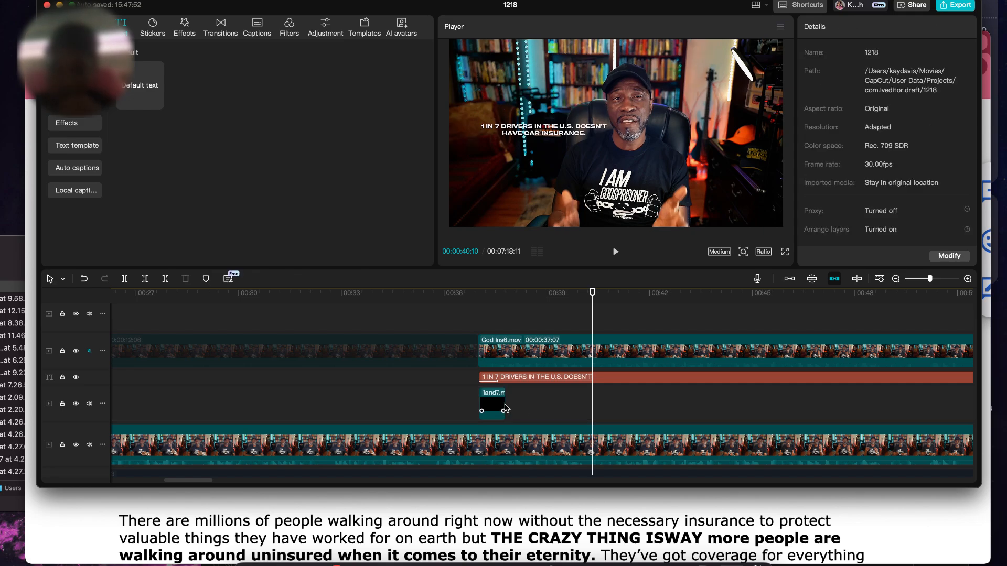
left_click_drag(504, 404, 746, 436)
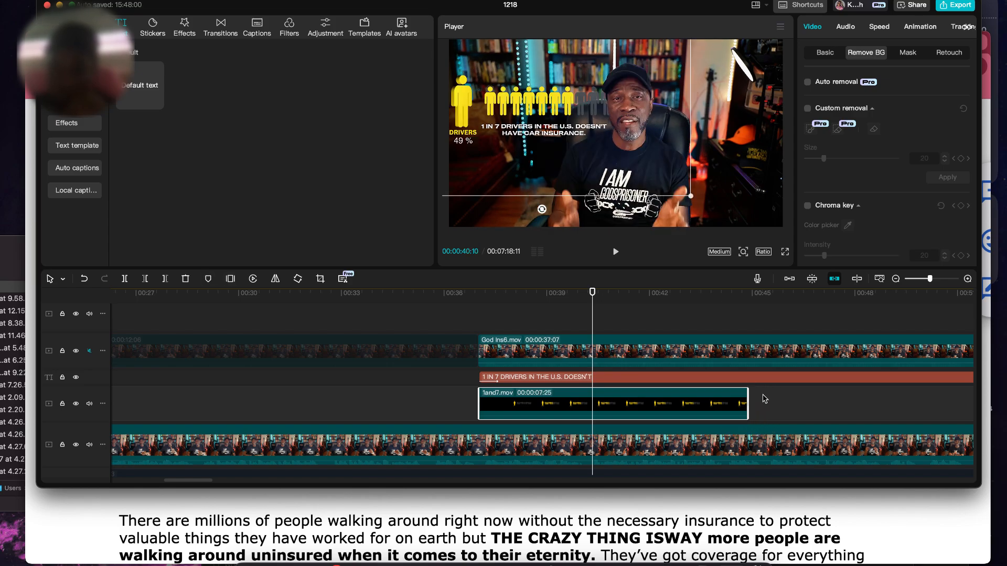
- Split the title at 00:00:44:26, where the 1and7 clip ends, and deactivate the part after the cut
scroll(762, 398, "right", 3)
left_click_drag(655, 292, 674, 313)
left_click(683, 378)
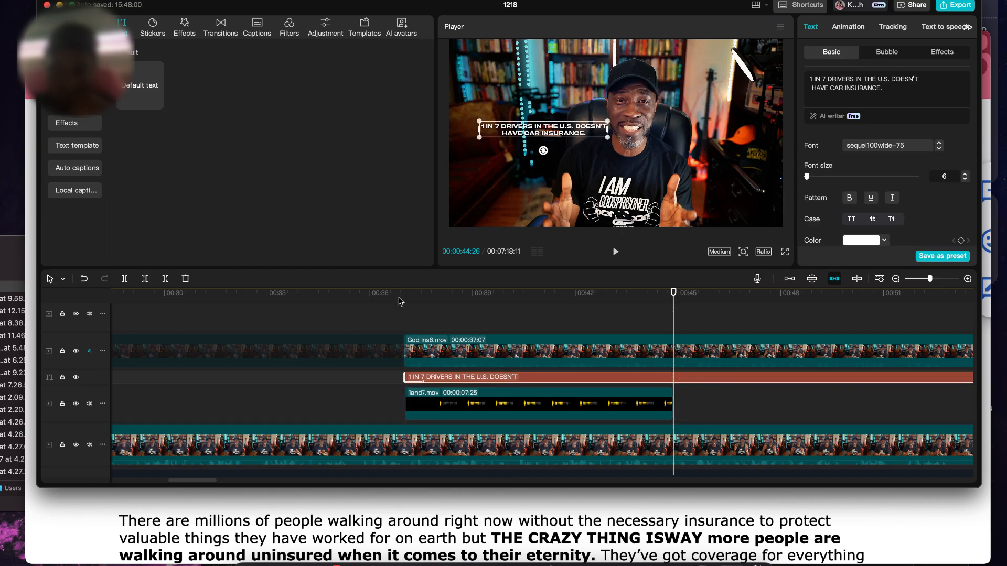
left_click(125, 280)
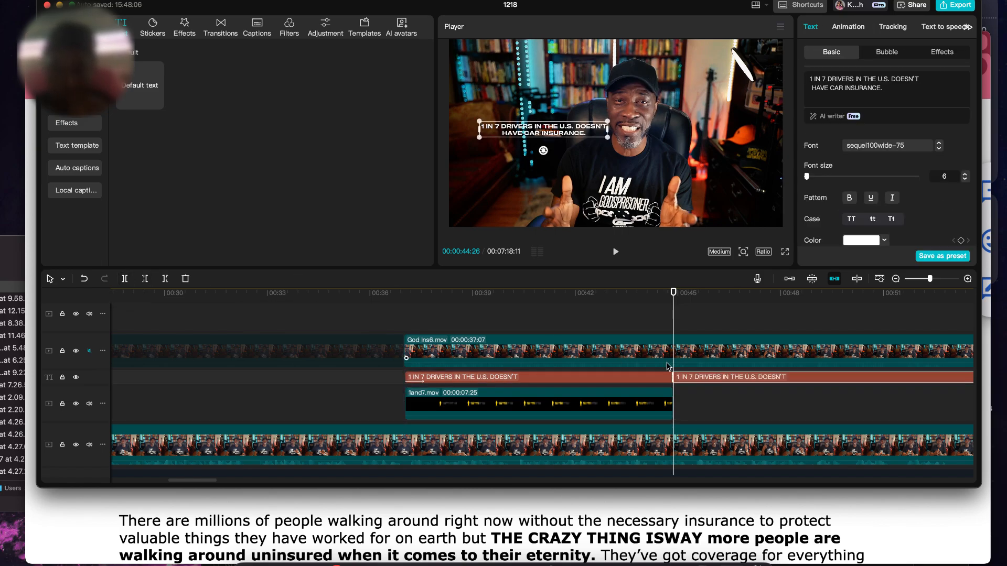
key("Delete")
- Play the infographic up to 00:00:41:23 and trim the ends of the title and the 1and7 clip to that point
left_click_drag(513, 296, 464, 323)
key("space")
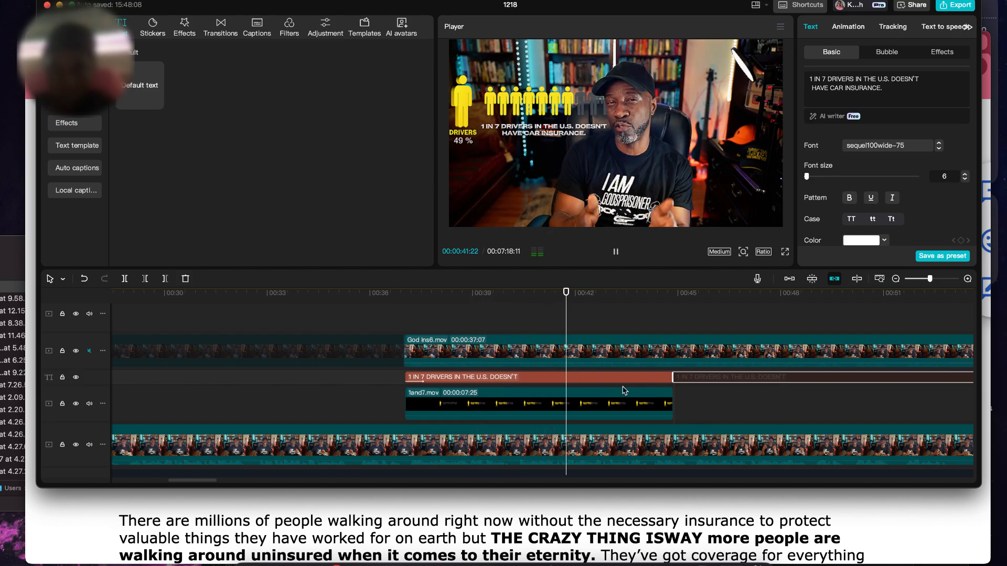
key("space")
left_click(664, 381)
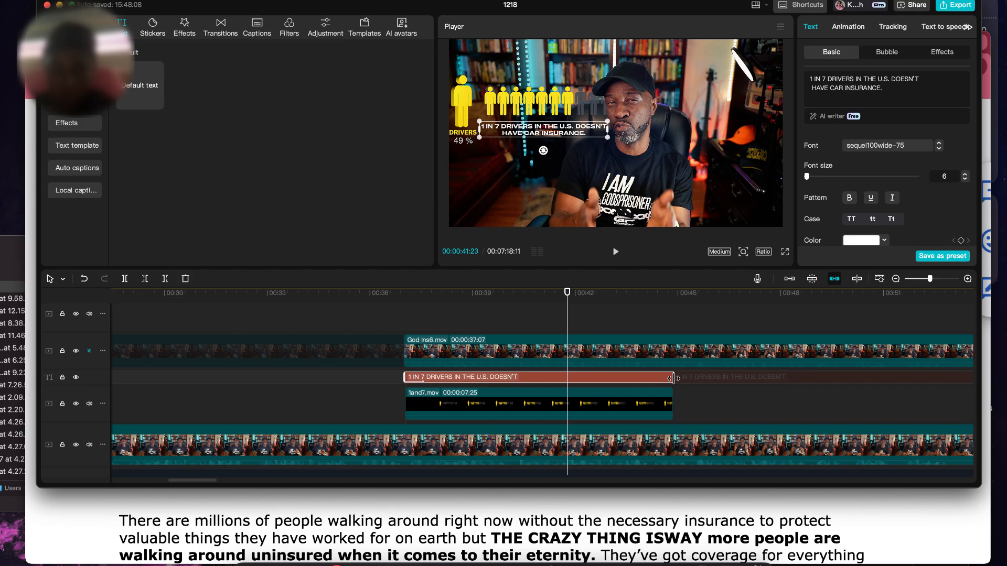
left_click_drag(673, 379, 567, 379)
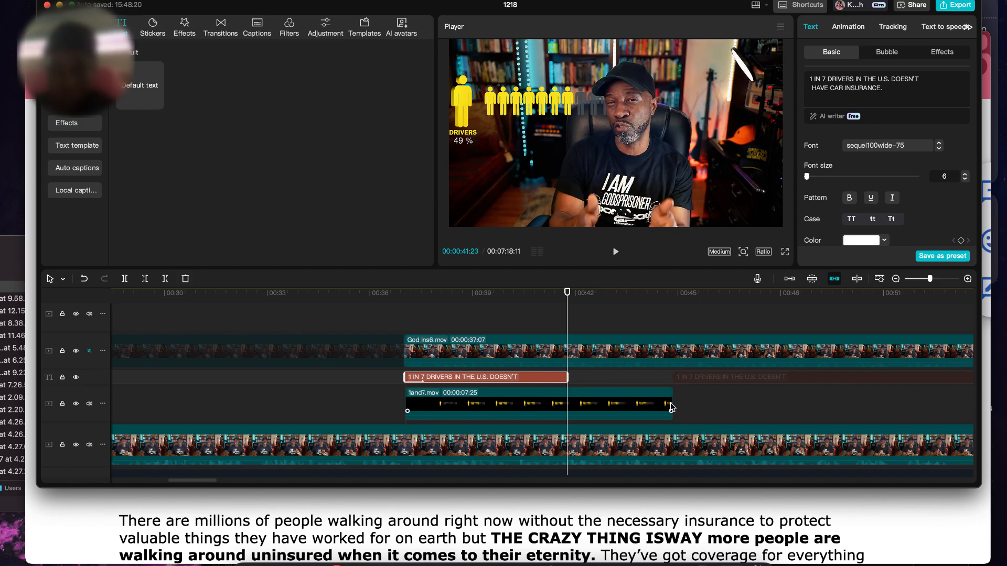
left_click(671, 405)
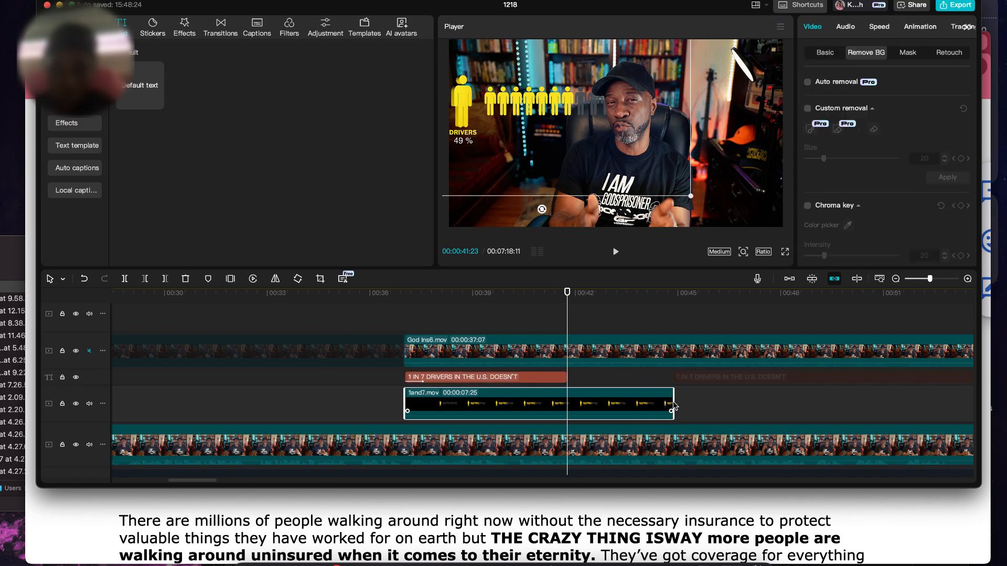
left_click_drag(667, 405, 567, 405)
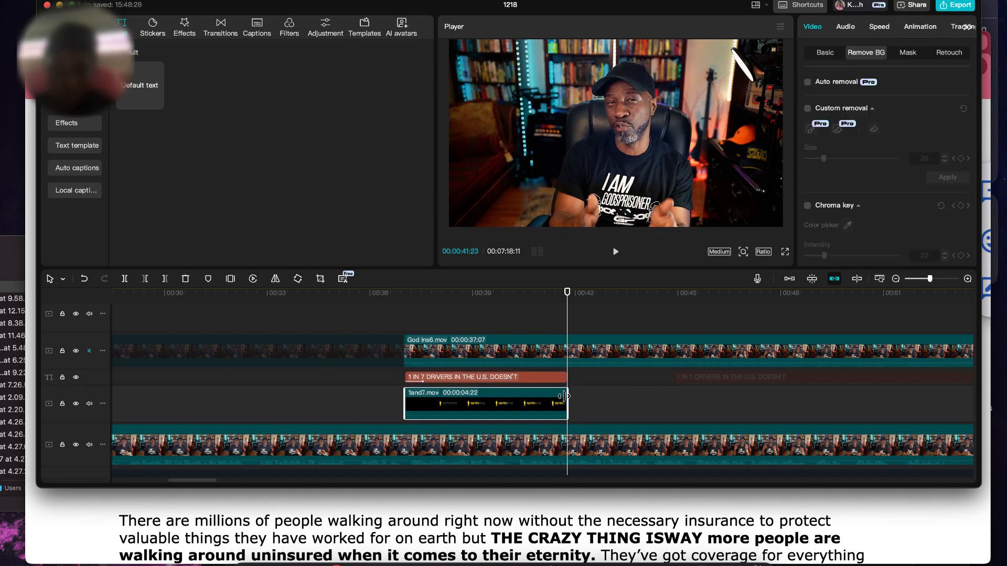
- Replay the statistic from 00:00:38:05 and shorten the title and the 1and7 clip to end at 00:00:41:09
key("super+equal")
key("super+equal")
left_click(750, 378)
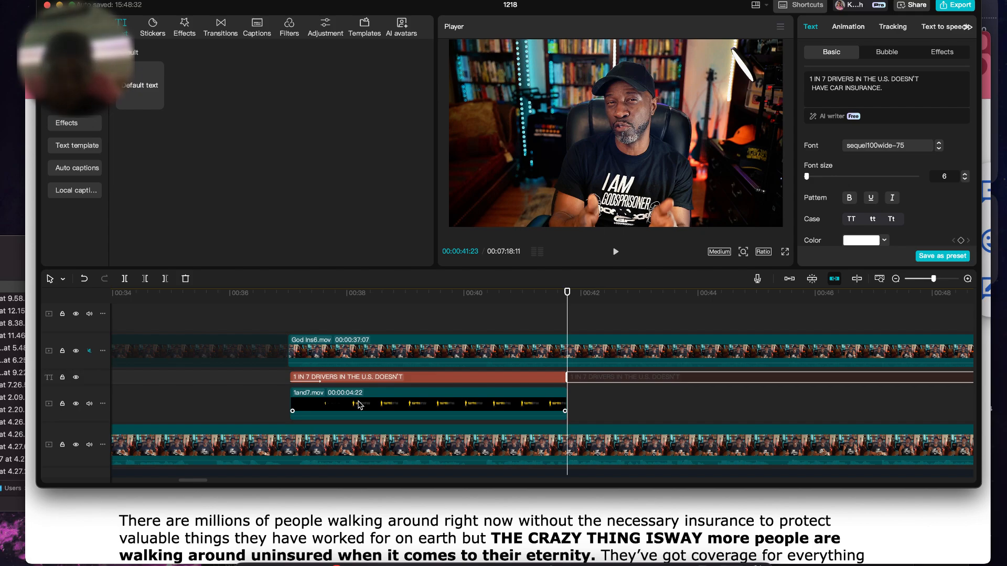
scroll(236, 404, "left", 2)
left_click(371, 315)
left_click(370, 315)
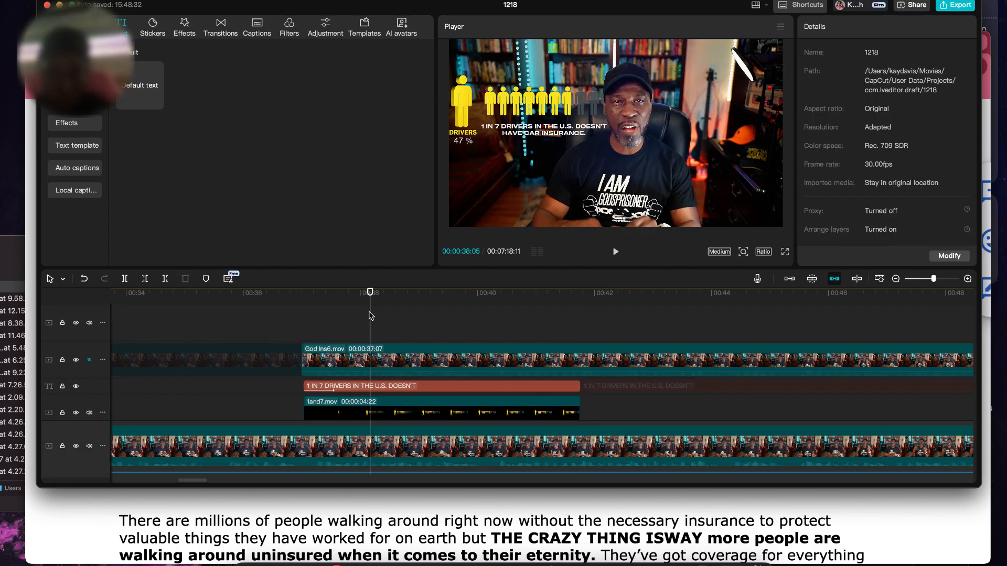
key("space")
scroll(501, 368, "down", 1)
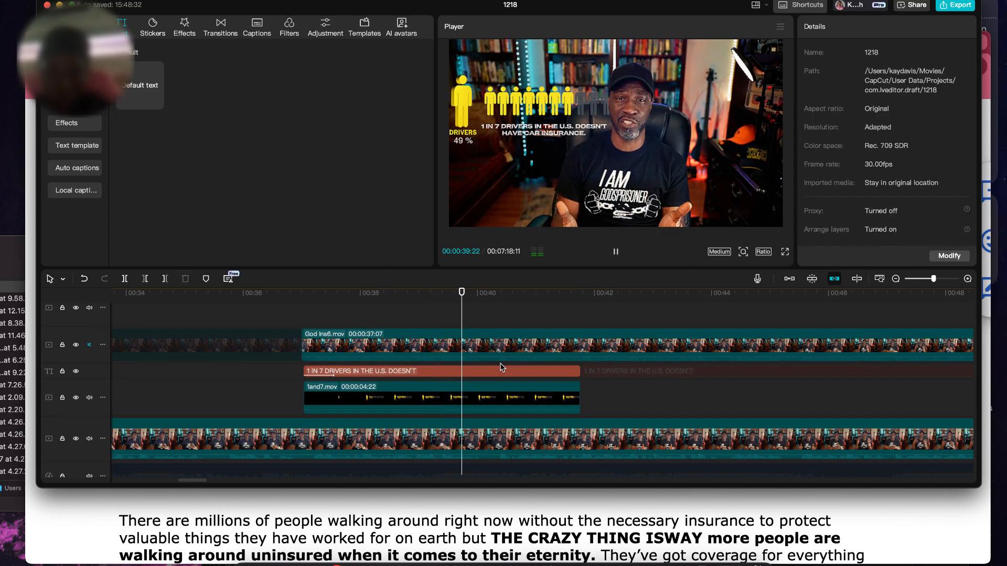
key("space")
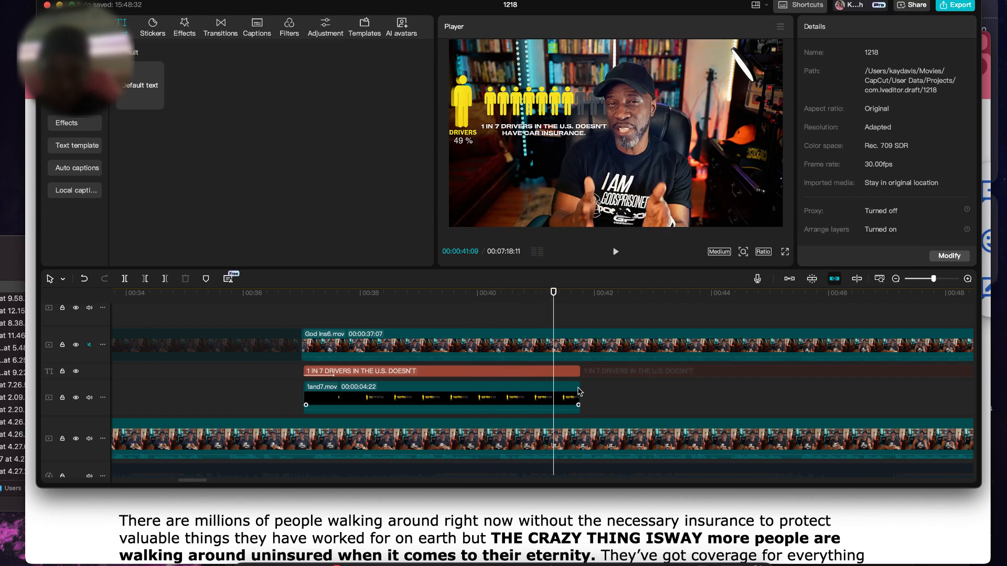
left_click_drag(578, 374, 552, 396)
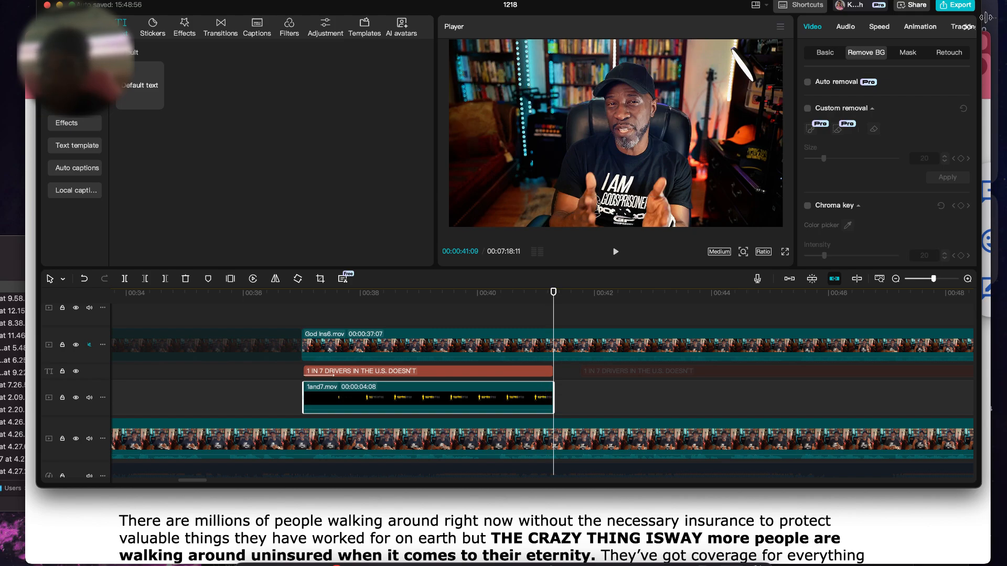
- Try the Fade In animation on the 1and7 clip and give it a 0.5 s Fade Out instead
left_click(920, 26)
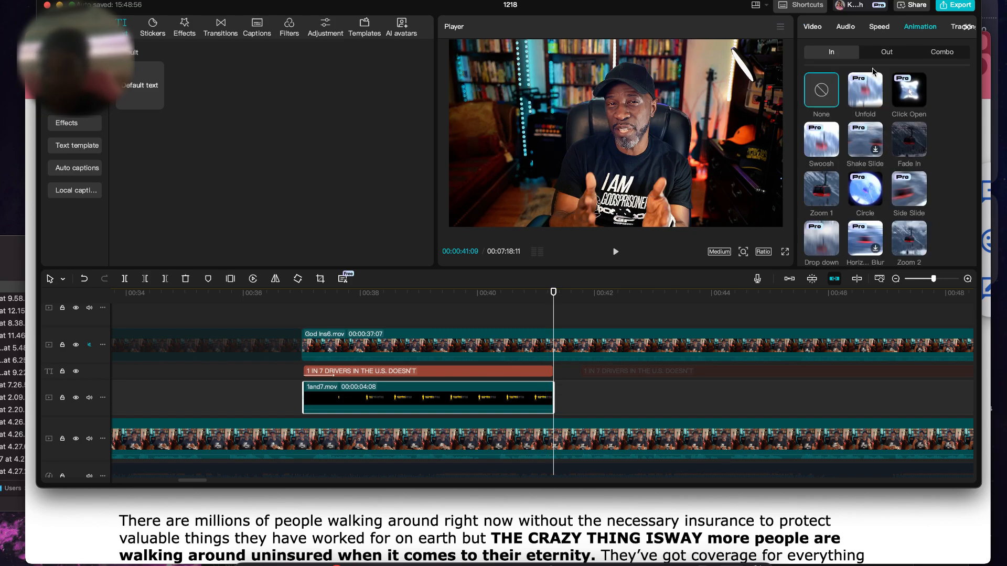
left_click(903, 146)
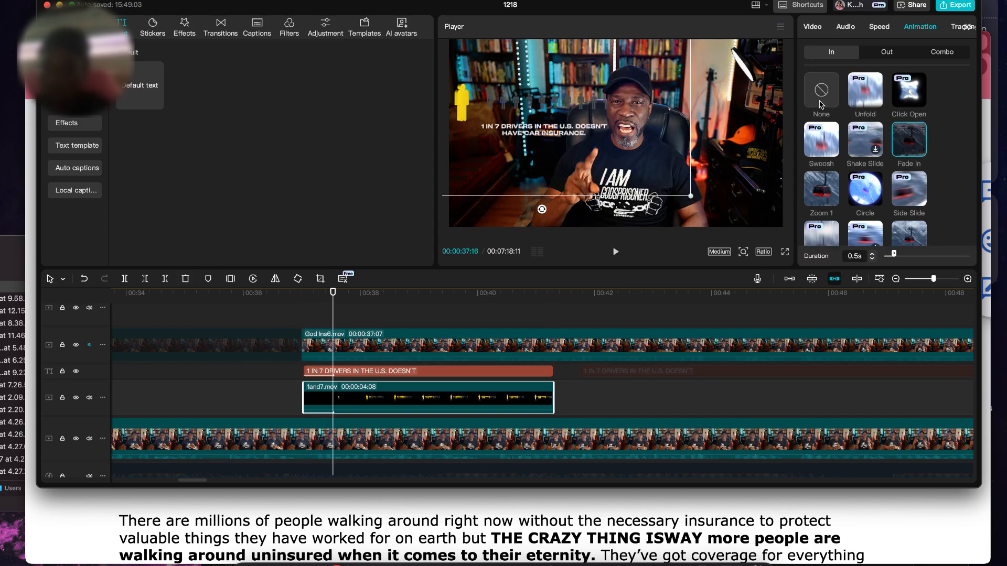
left_click(896, 53)
left_click(912, 152)
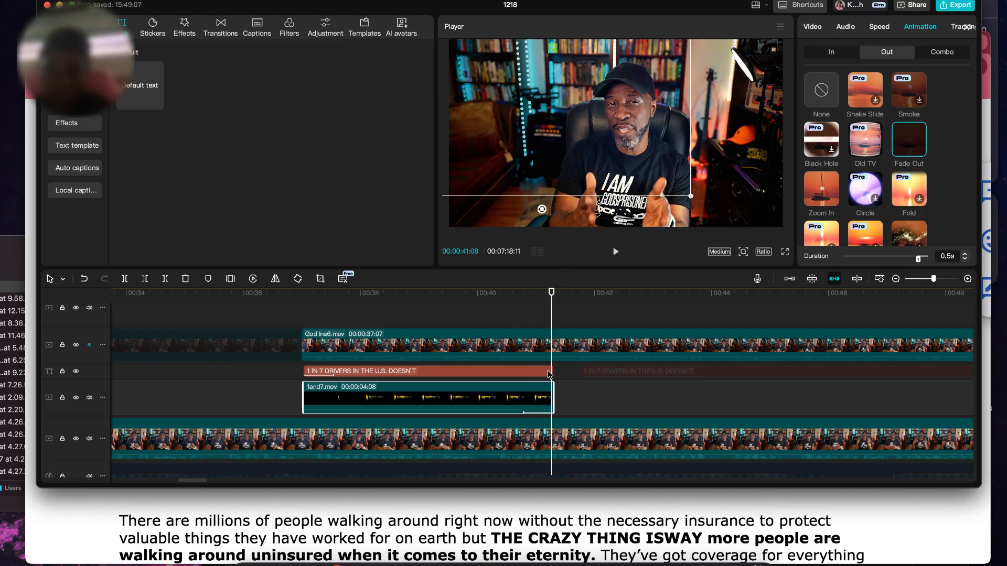
- Apply the 0.5 s "Blur t...eft II" out animation to the 1 IN 7 DRIVERS title
left_click(546, 371)
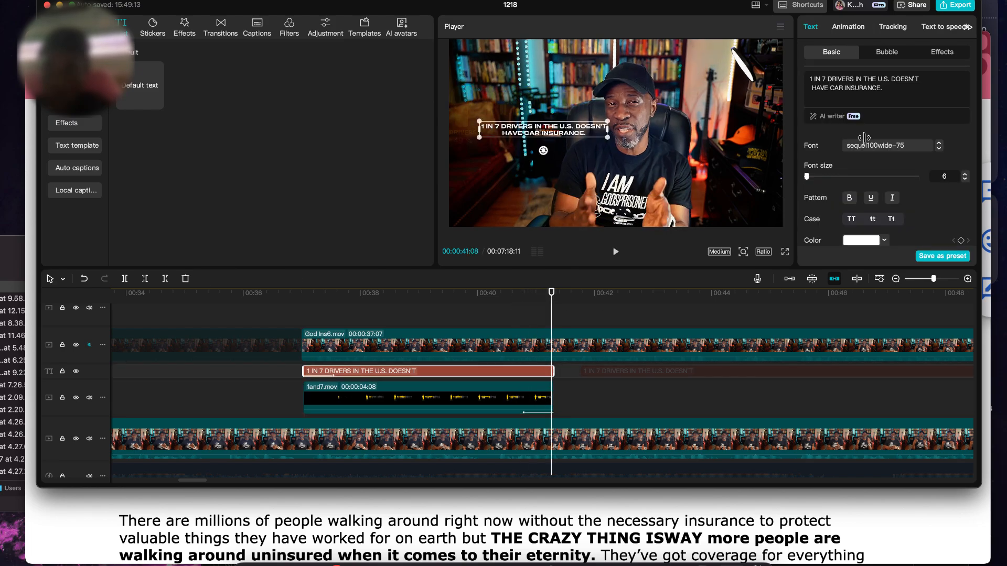
left_click(853, 29)
left_click(895, 59)
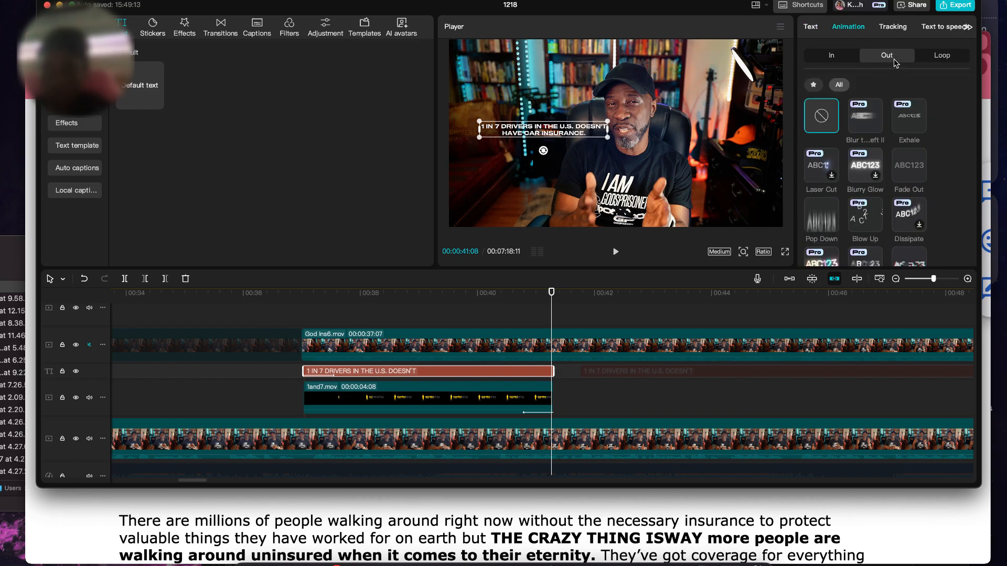
left_click(863, 118)
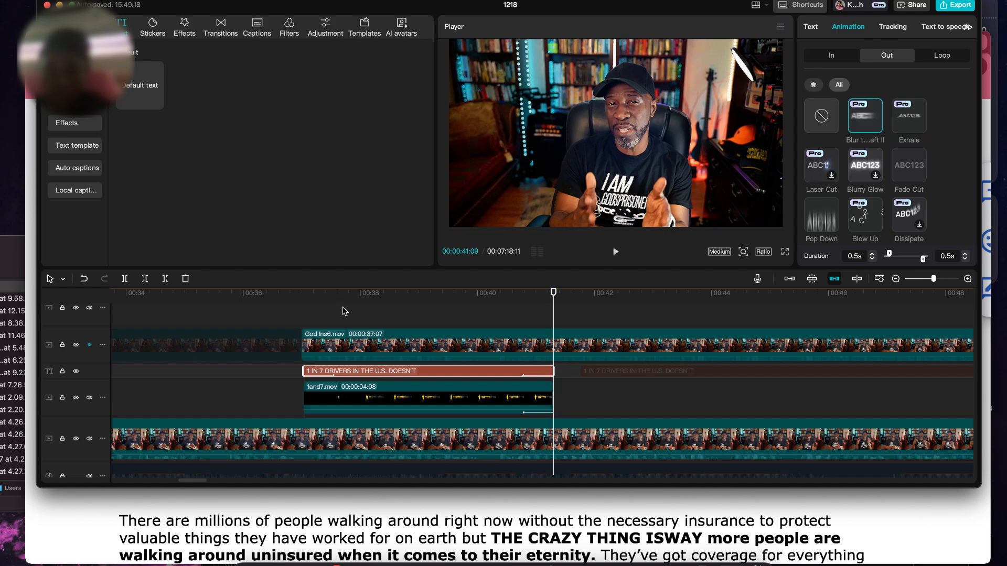
- Play back the infographic from near its start to check how the title and figures disappear
left_click(319, 303)
key("space")
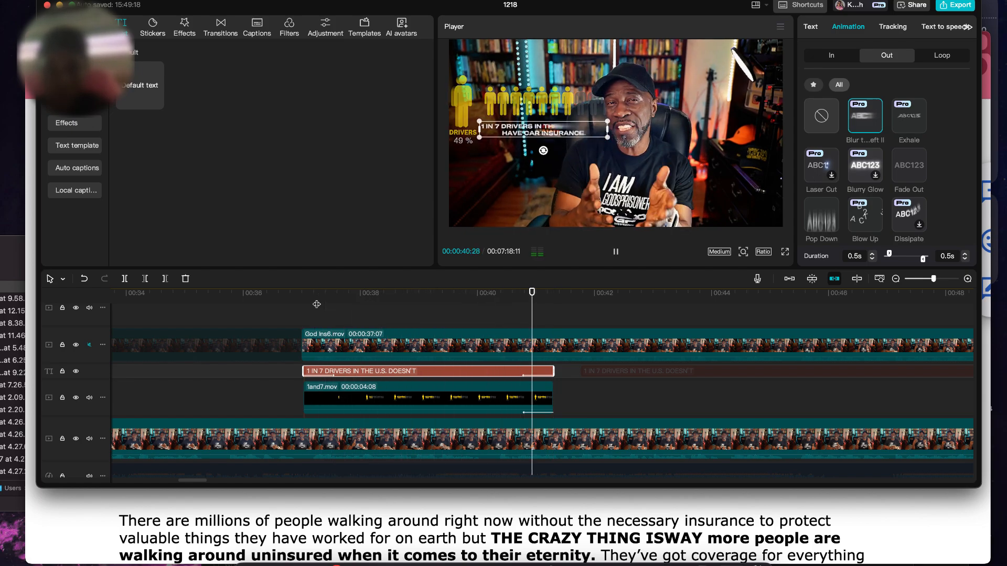
key("space")
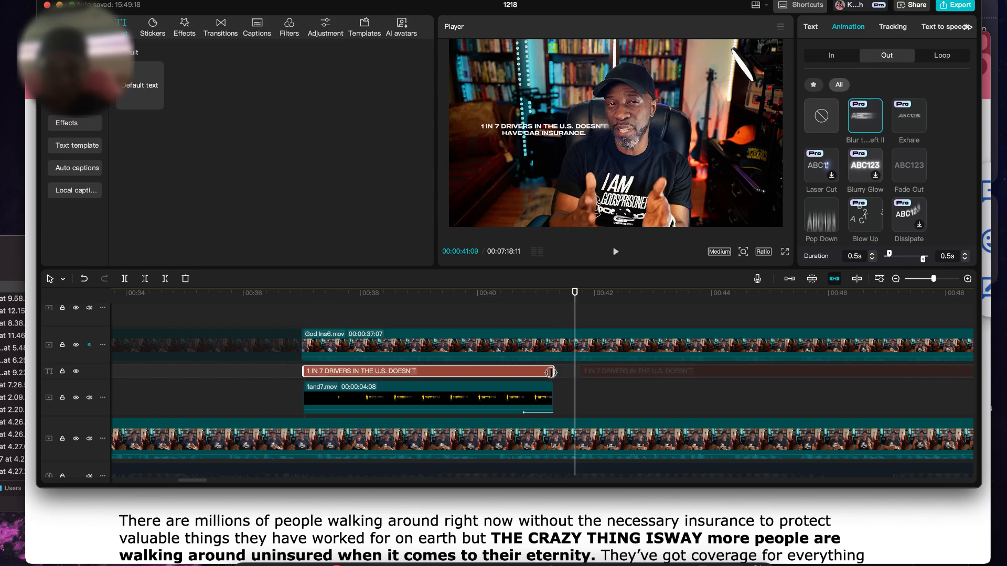
- Extend the inactive title part back to the active title's end and shorten the cut-out God Ins6.mov clip to end at 00:00:41:20
left_click(582, 372)
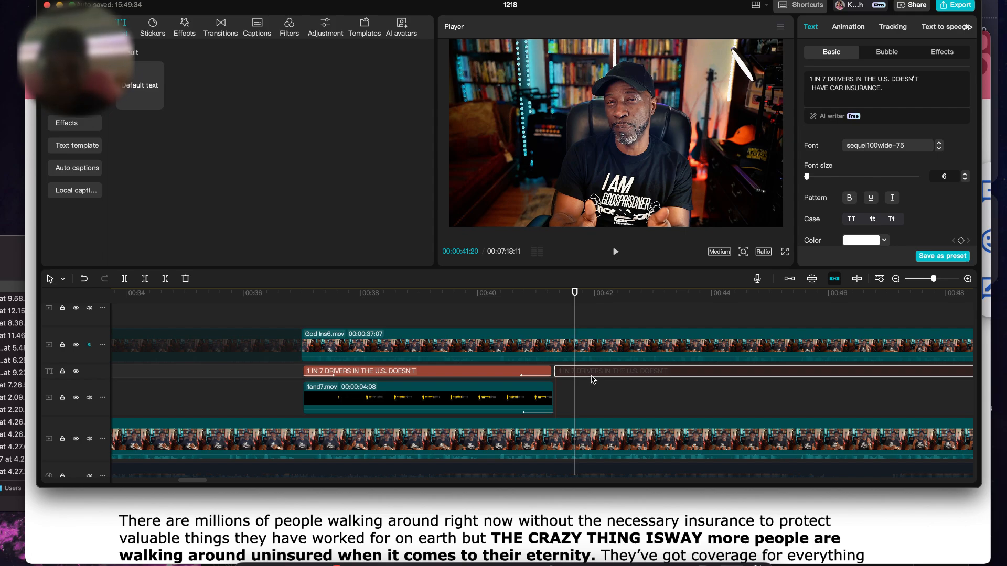
scroll(591, 376, "down", 5)
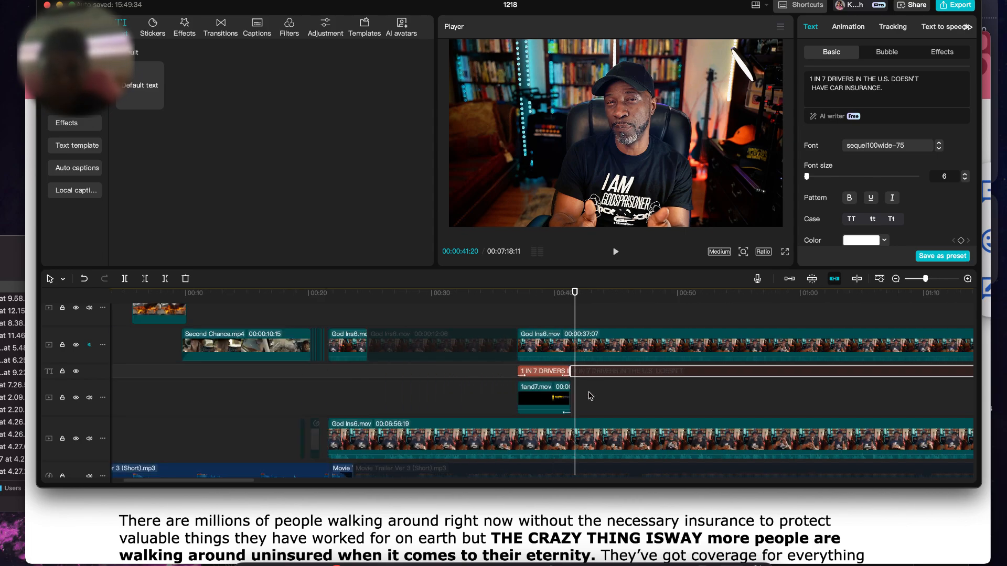
scroll(590, 388, "up", 3)
scroll(589, 391, "down", 3)
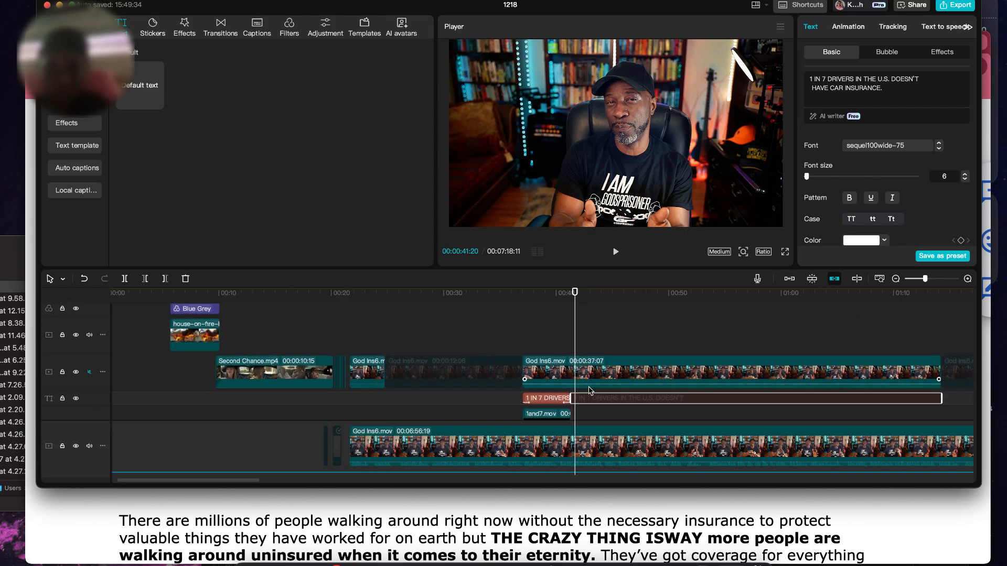
scroll(590, 390, "right", 5)
scroll(590, 391, "left", 2)
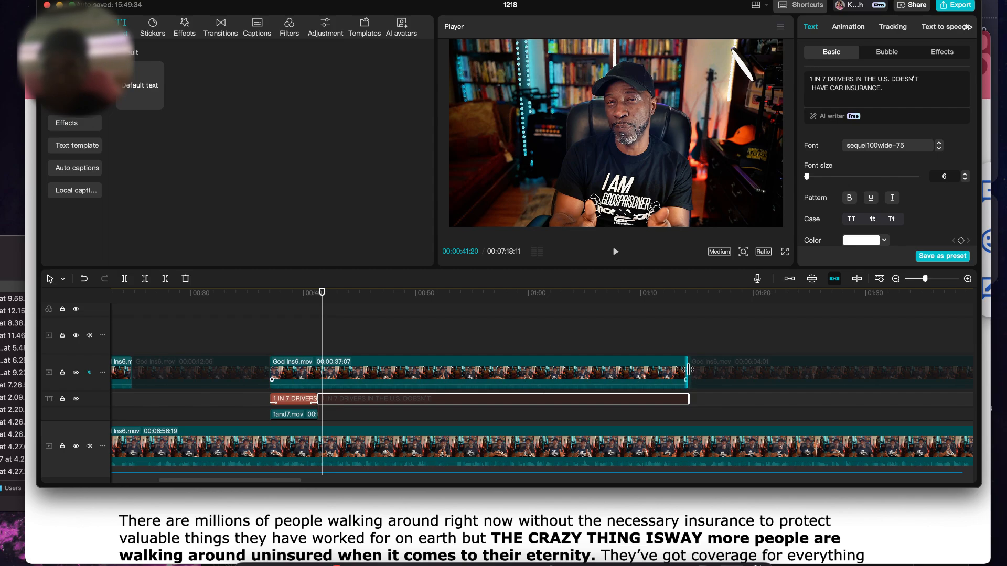
left_click_drag(688, 370, 322, 399)
- Play back the end of the infographic to check the exit animations against the shortened cut-out clip
left_click(301, 329)
key("space")
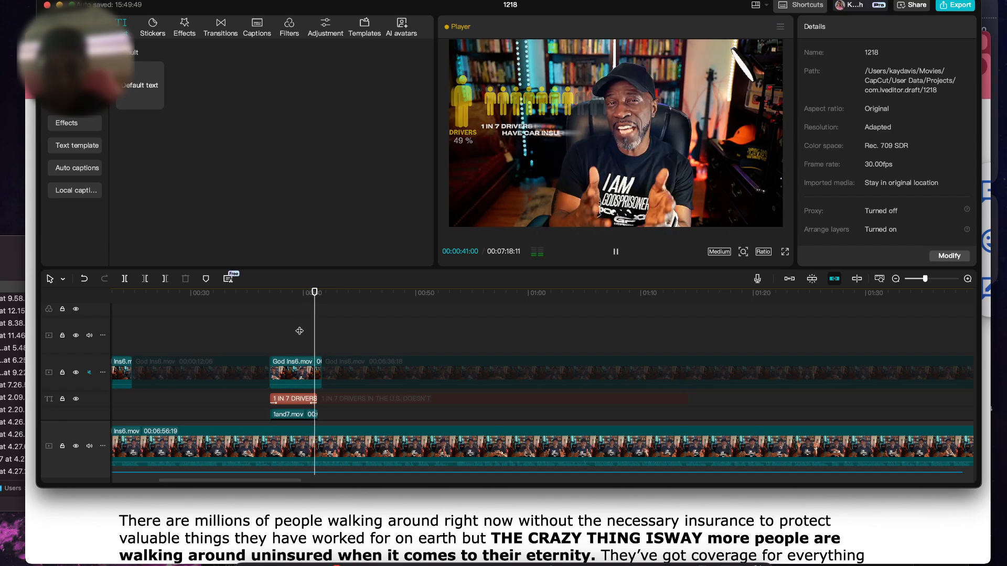
- Move the Disclaimer text clip at the start of the timeline onto a track above the Quality II filter
key("space")
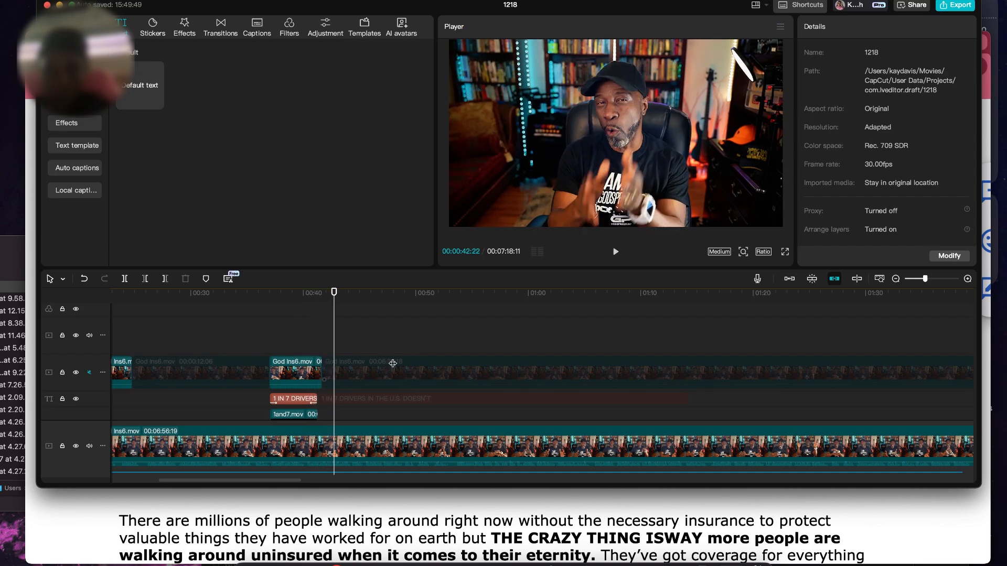
left_click(340, 362)
scroll(340, 375, "down", 3)
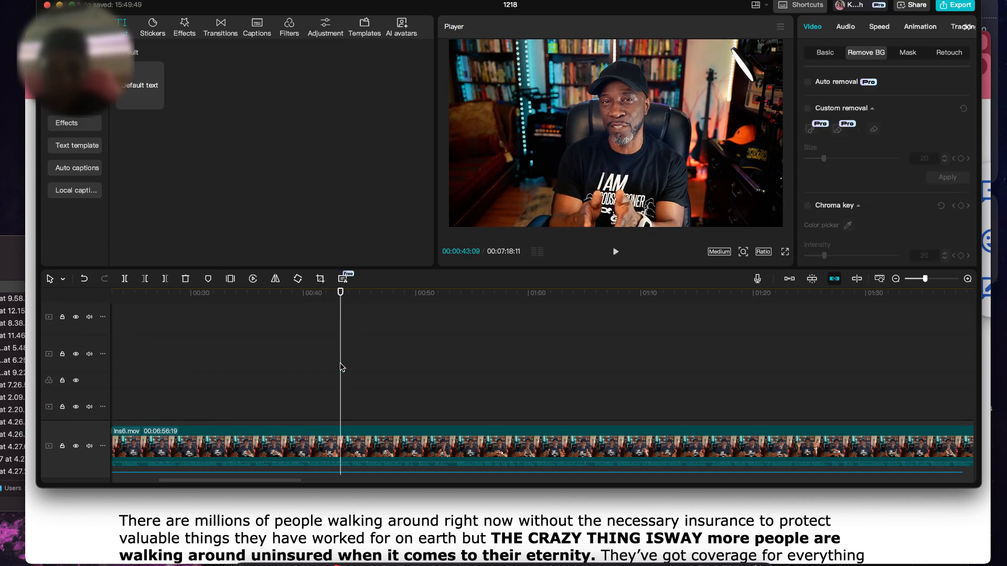
scroll(340, 377, "down", 5)
scroll(340, 377, "up", 2)
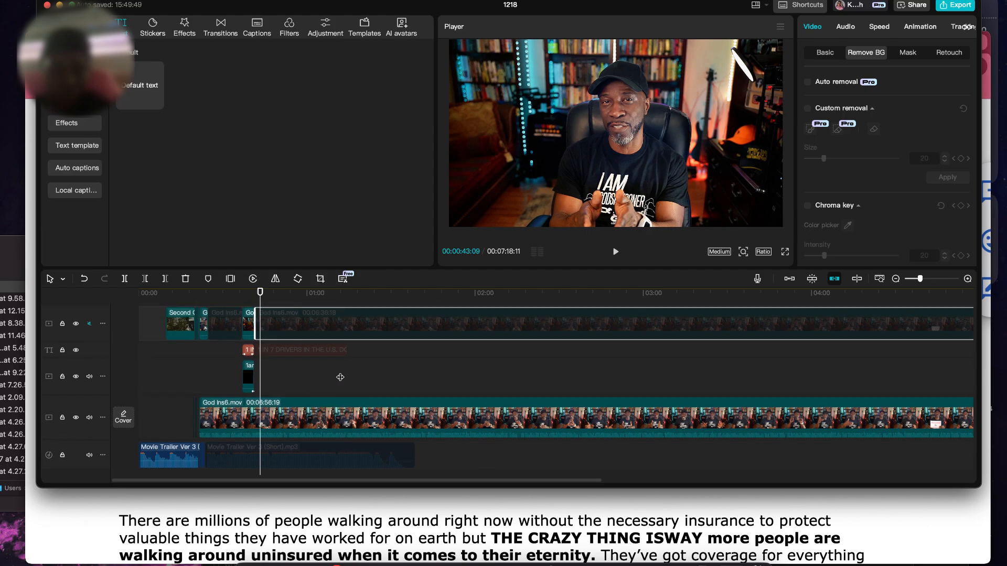
scroll(309, 389, "down", 2)
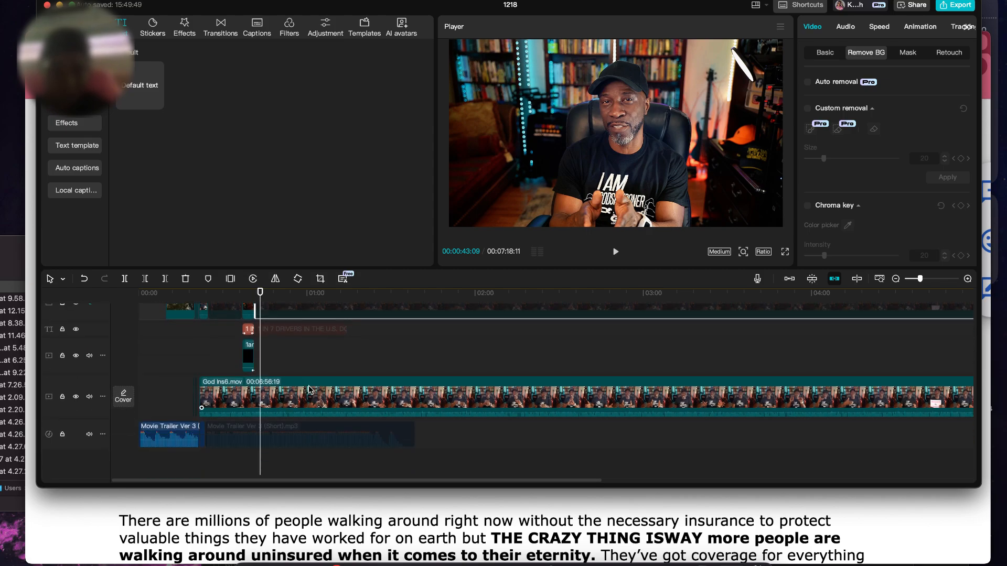
scroll(296, 450, "up", 3)
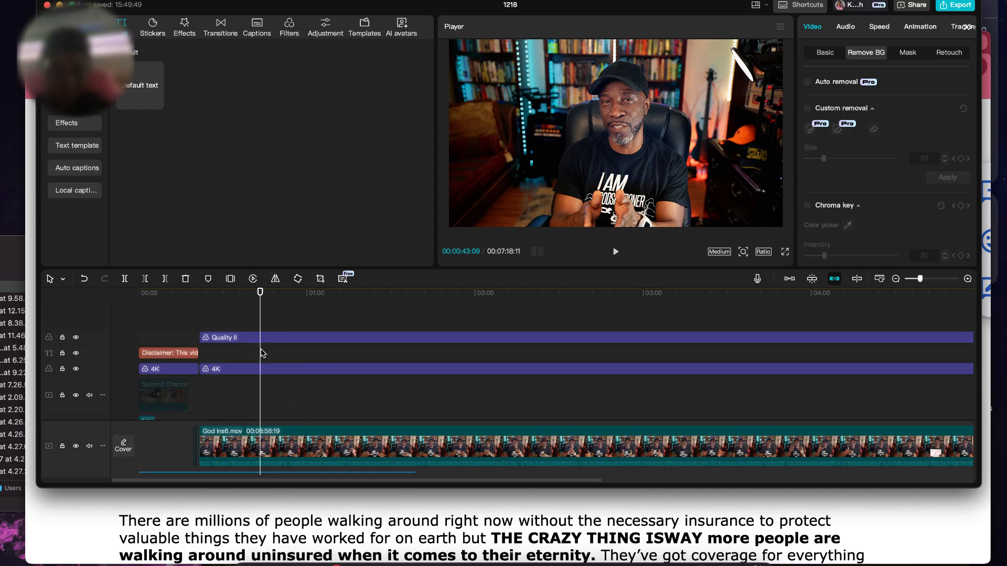
right_click(252, 341)
left_click(167, 359)
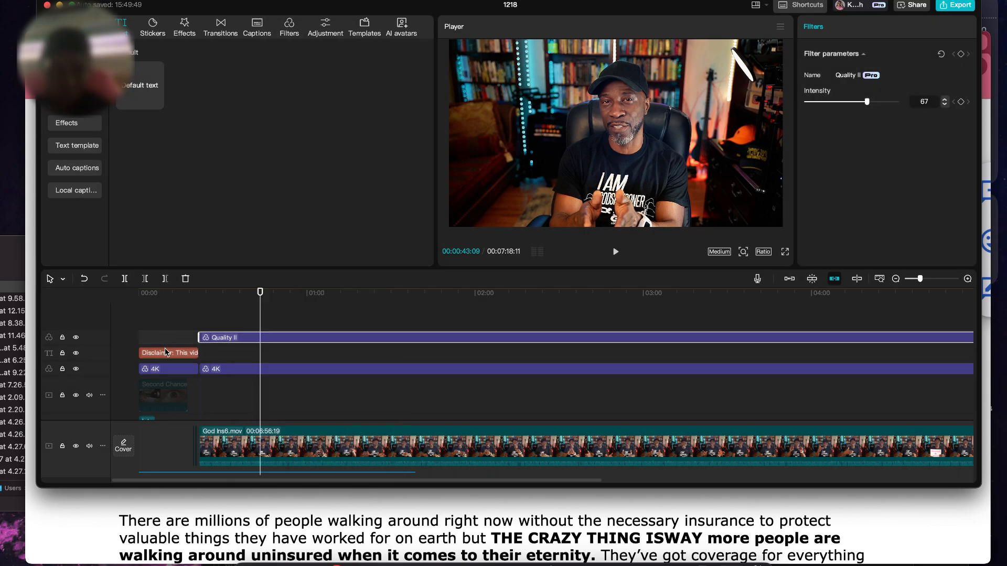
left_click(162, 349)
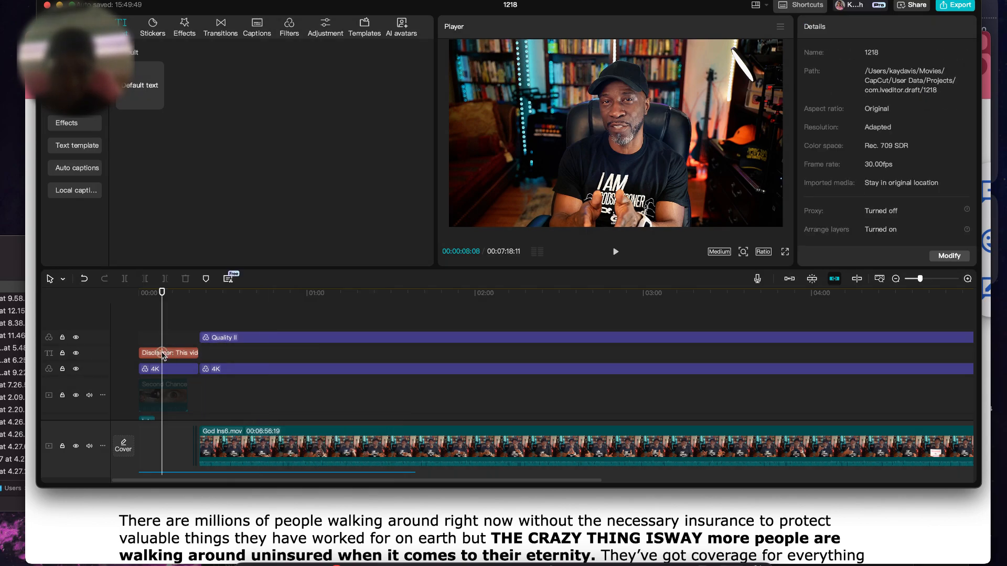
left_click_drag(162, 348, 156, 329)
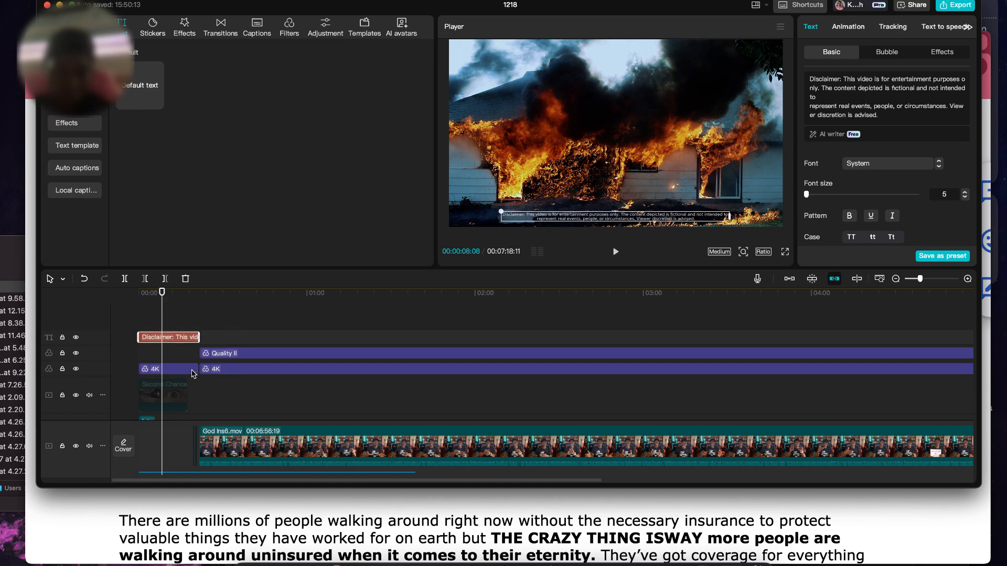
- Play back the section from the "1 in 7 drivers" graphic to about 00:00:44 to check it
scroll(251, 362, "down", 3)
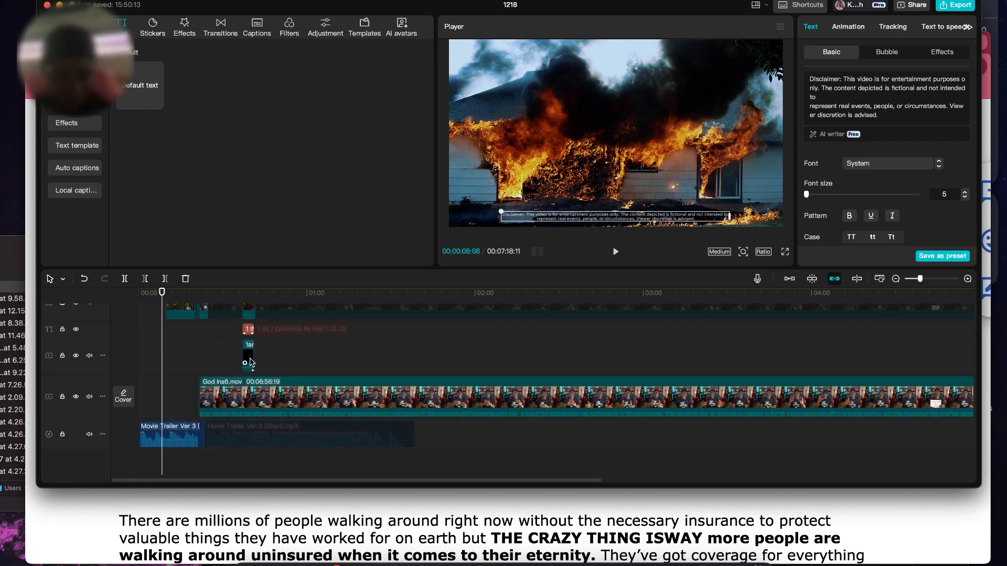
left_click(247, 305)
key("space")
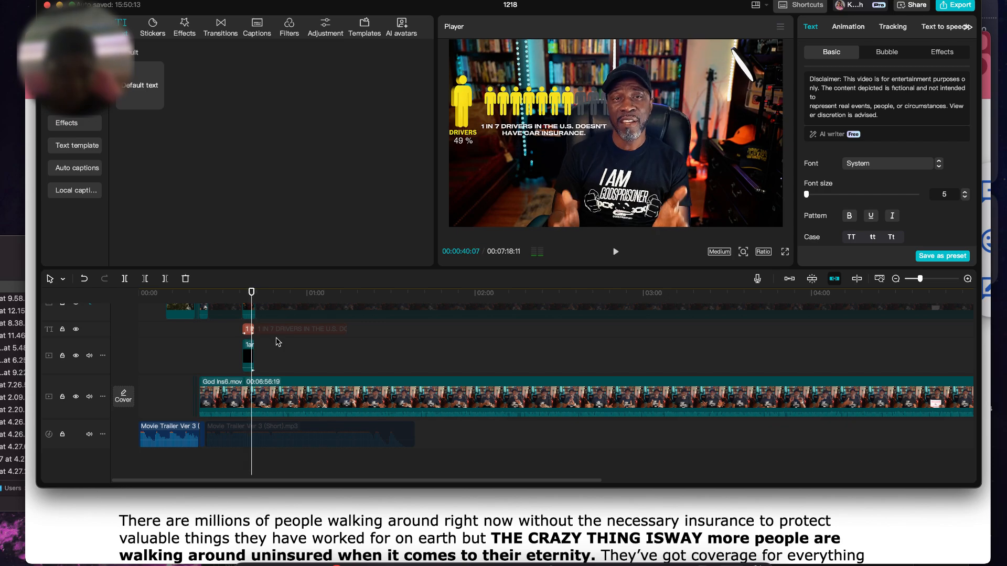
scroll(278, 342, "up", 3)
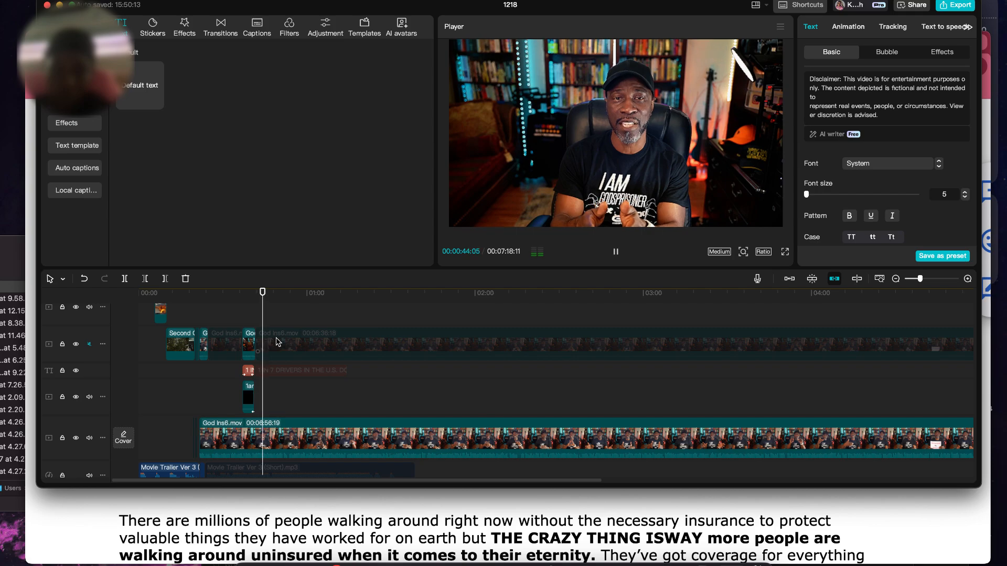
key("space")
scroll(278, 338, "down", 2)
scroll(278, 338, "up", 3)
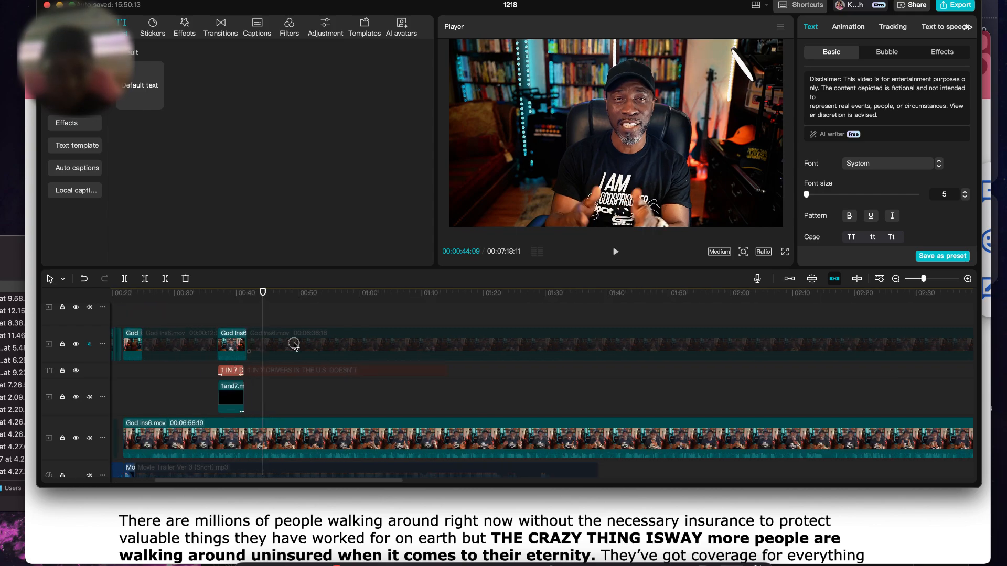
- Enable the dimmed God Ins6.mov clip on the upper track, split it at 00:00:50:22, and disable the part before the cut
left_click(294, 346)
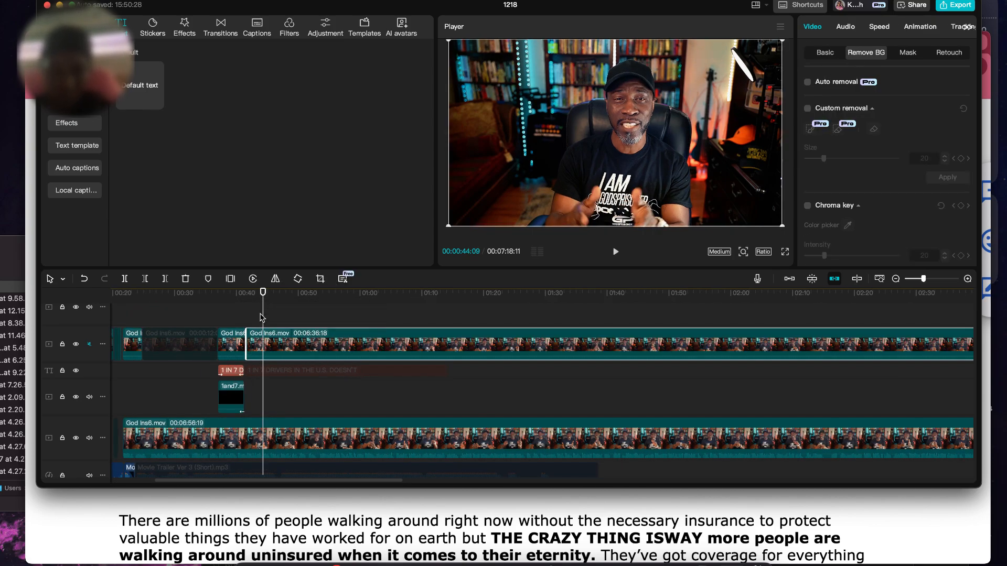
left_click_drag(264, 296, 302, 308)
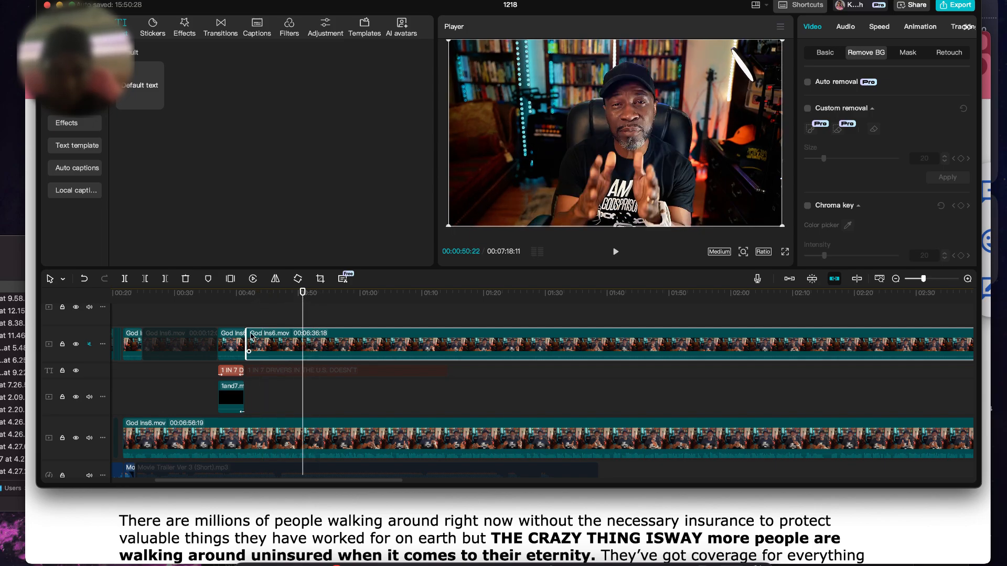
left_click(129, 281)
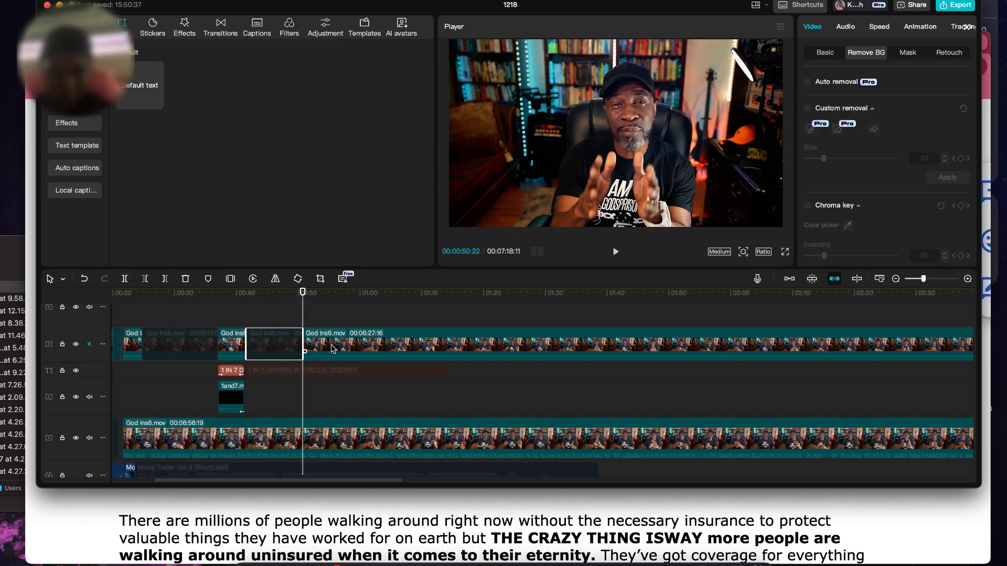
- Split the enabled God Ins6.mov clip on the upper track again at 00:01:05:11
left_click_drag(304, 297, 392, 335)
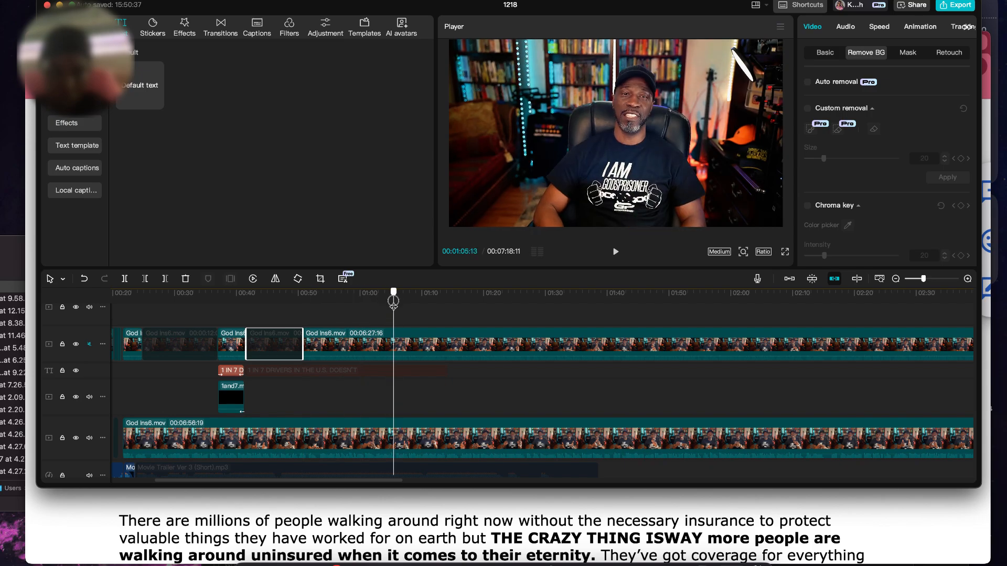
left_click(393, 335)
left_click(125, 279)
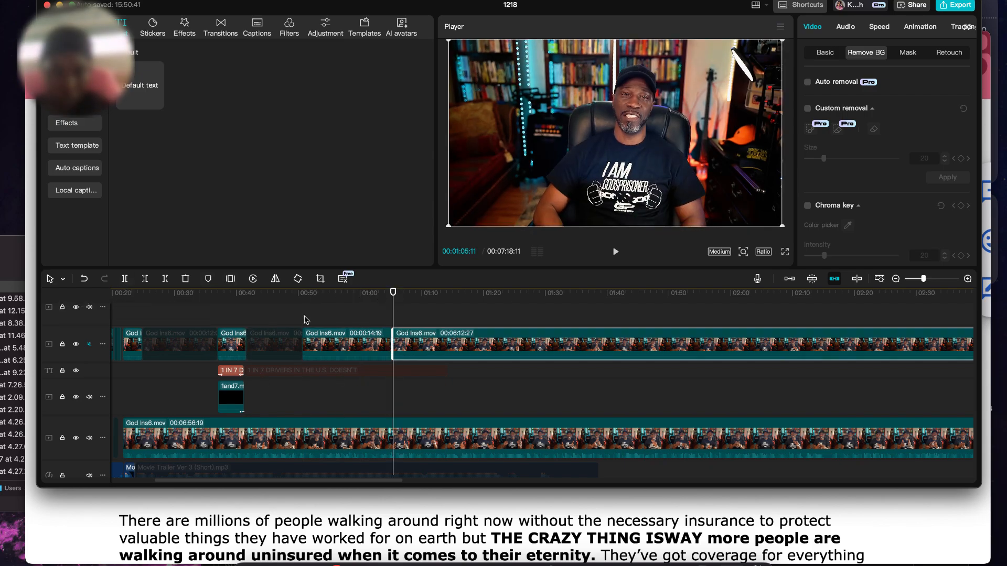
- Set the new middle segment's scale to 127% and X position to -145, with a transform keyframe at its start
left_click(304, 300)
left_click(317, 343)
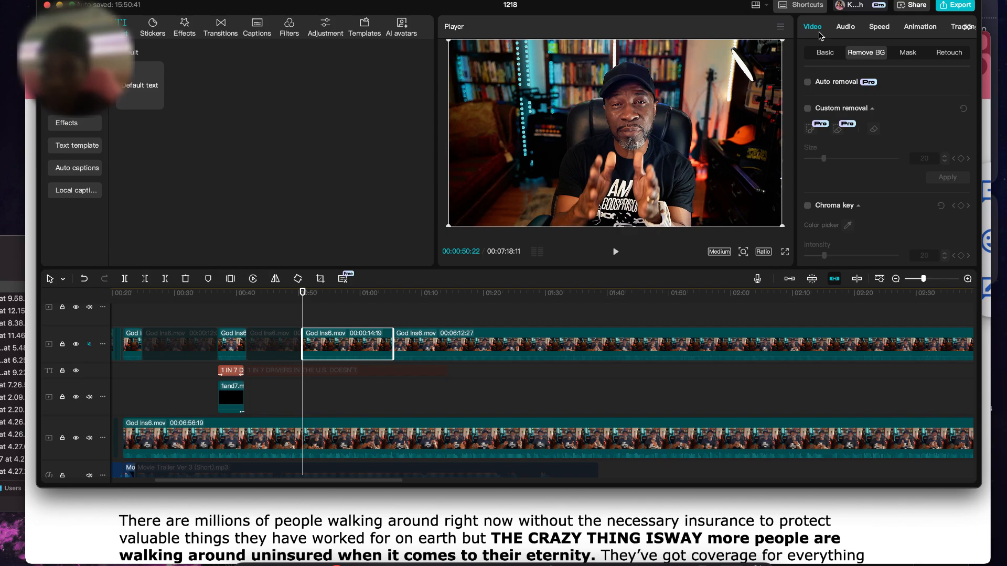
left_click(824, 55)
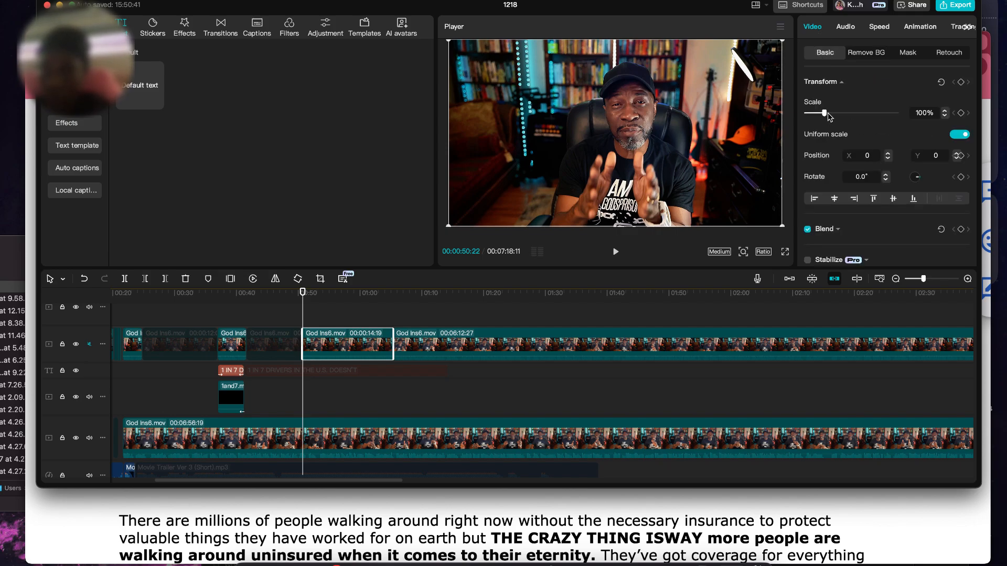
left_click_drag(828, 116, 830, 116)
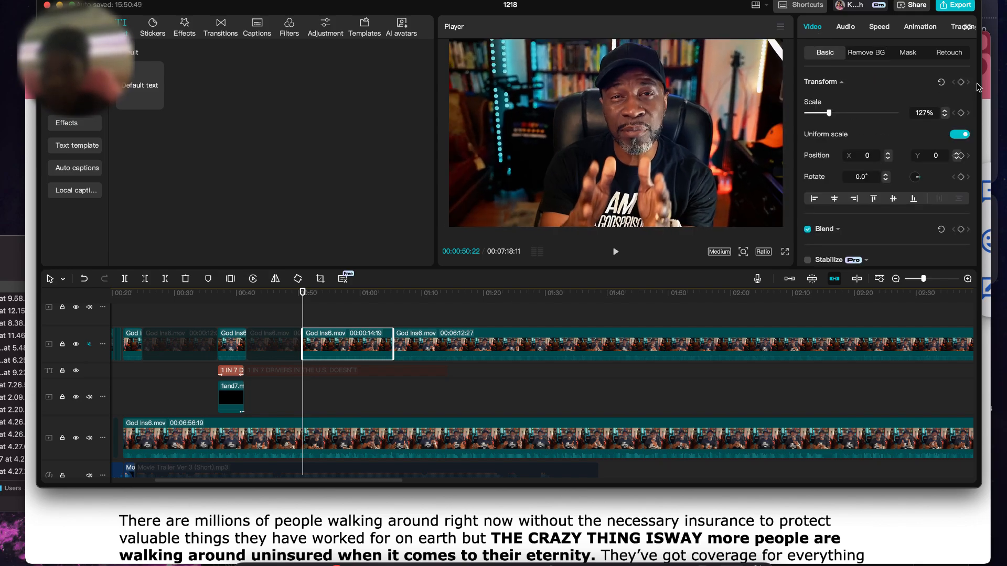
left_click_drag(688, 116, 685, 115)
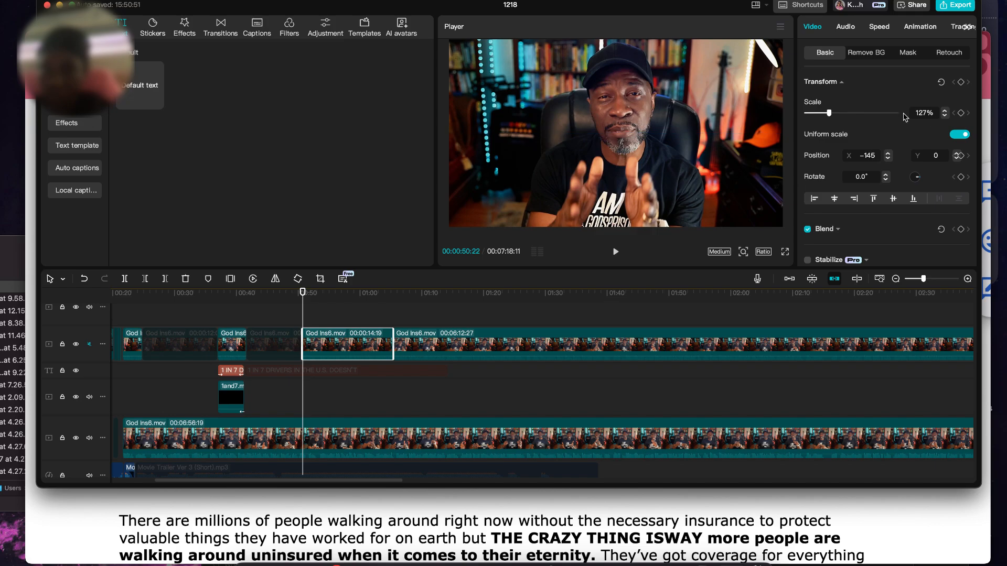
left_click(960, 82)
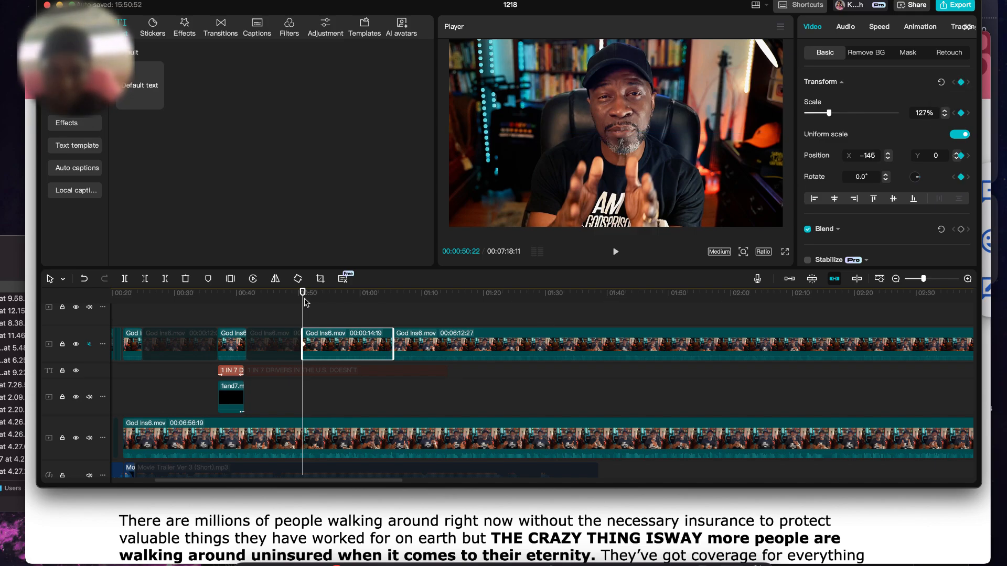
- At 00:01:01:04, keyframe the segment's scale to 100% and its position back to X 0
left_click_drag(306, 303, 366, 303)
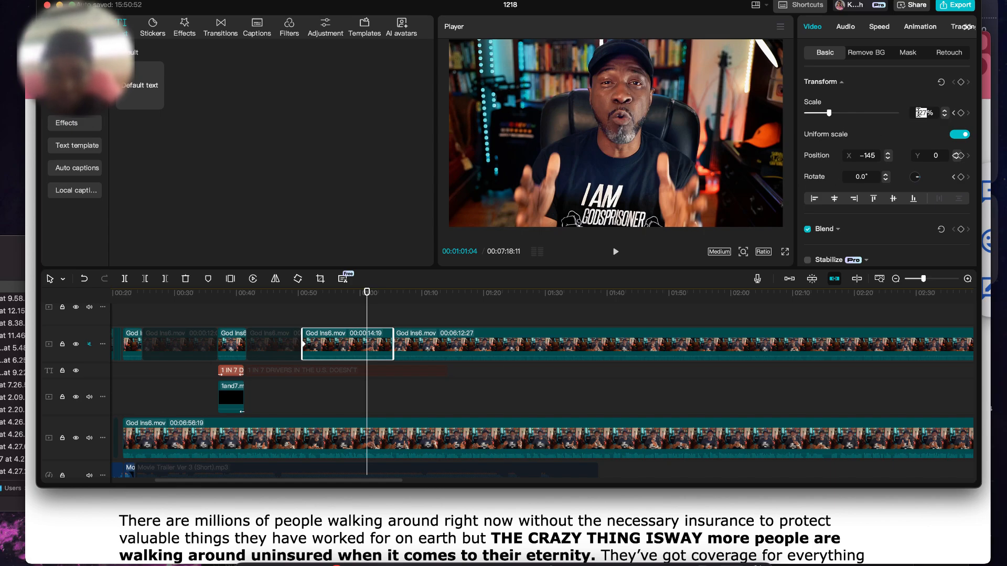
key("Return")
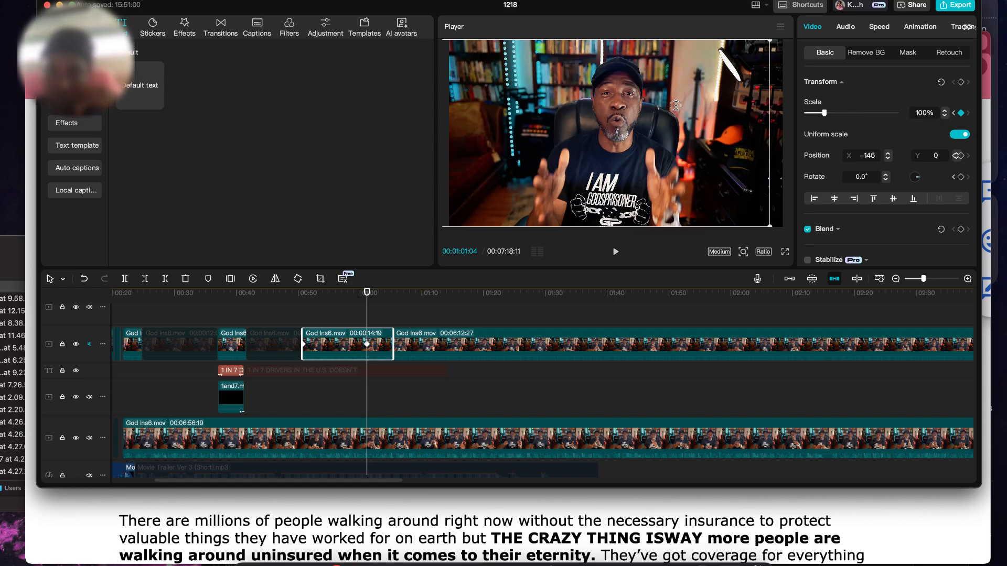
left_click_drag(676, 106, 688, 110)
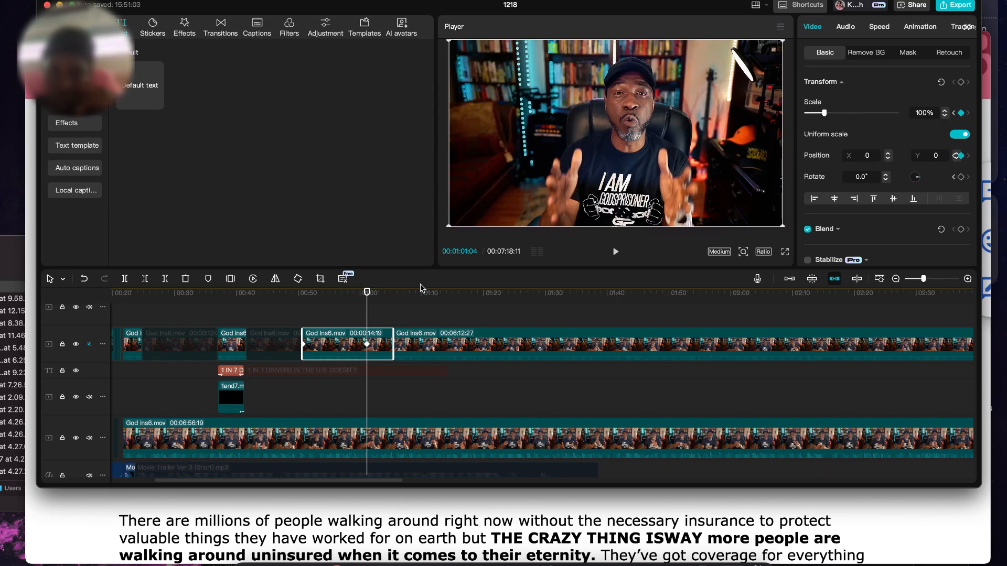
- Play back the beginning of the keyframed zoom-out segment to check the cut into it
left_click(302, 292)
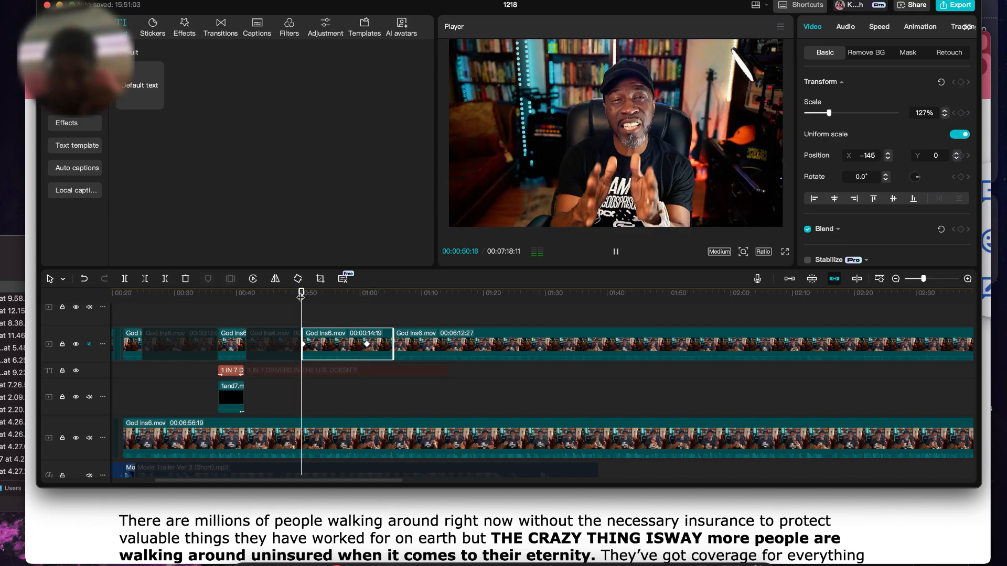
key("space")
key("space")
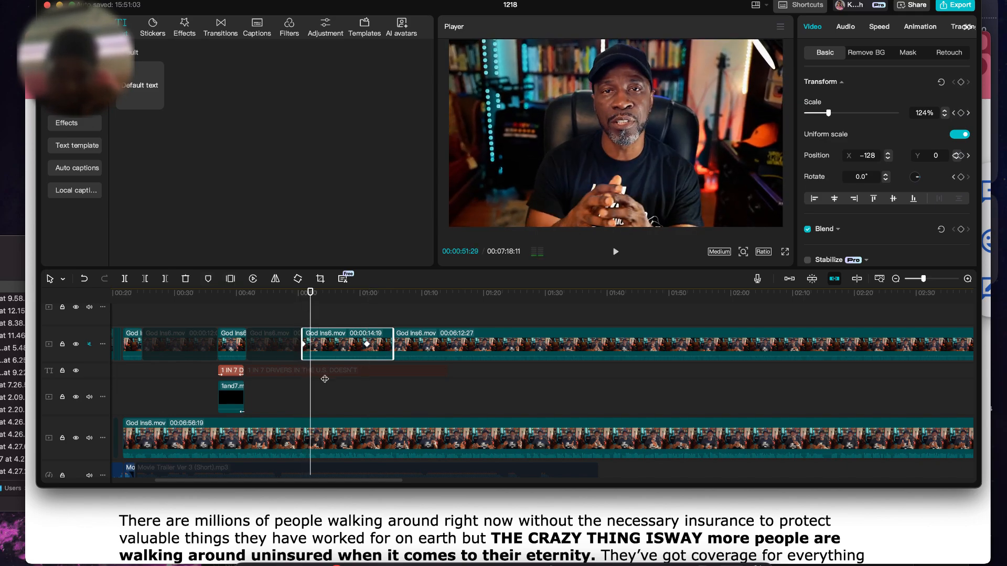
- Trim the end of the disabled clip slightly and extend the zoomed segment's start to meet it, making the segment 00:00:14:22 long
scroll(324, 373, "up", 3)
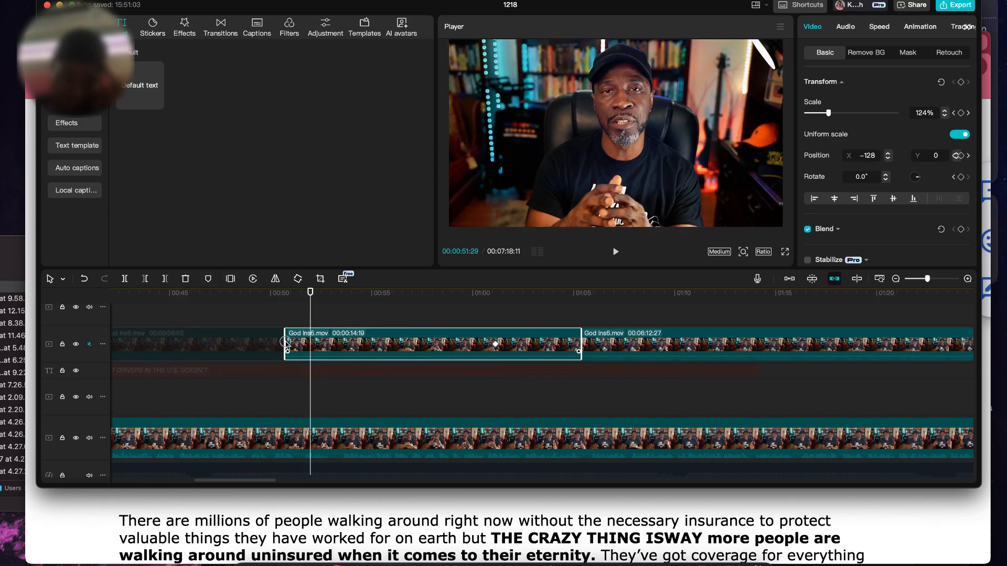
left_click(285, 344)
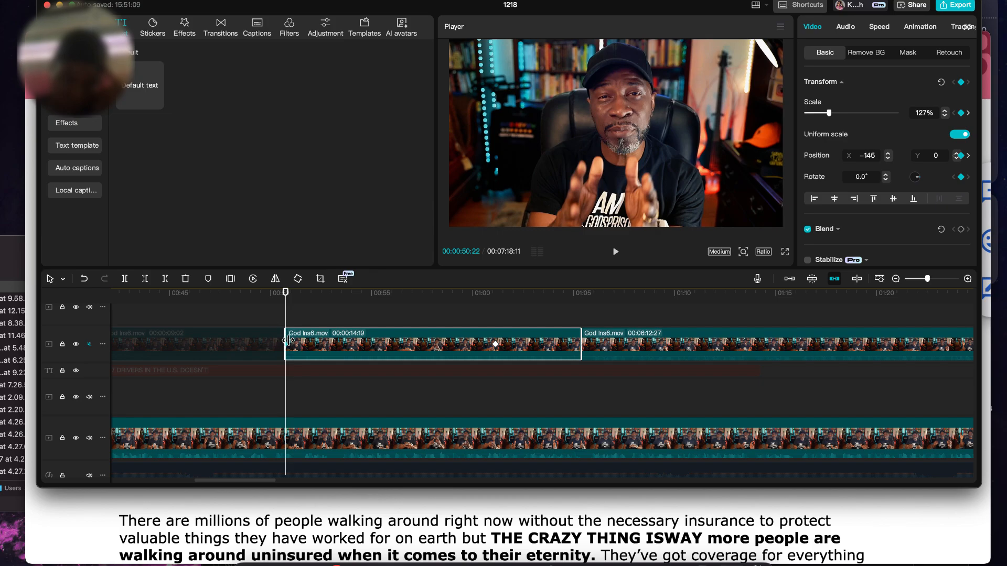
scroll(278, 342, "up", 2)
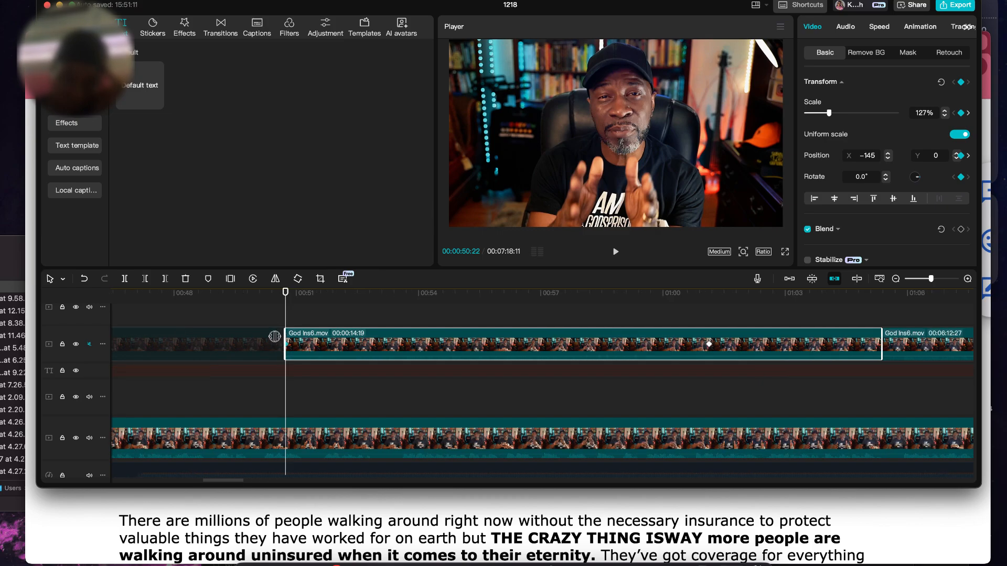
left_click(278, 338)
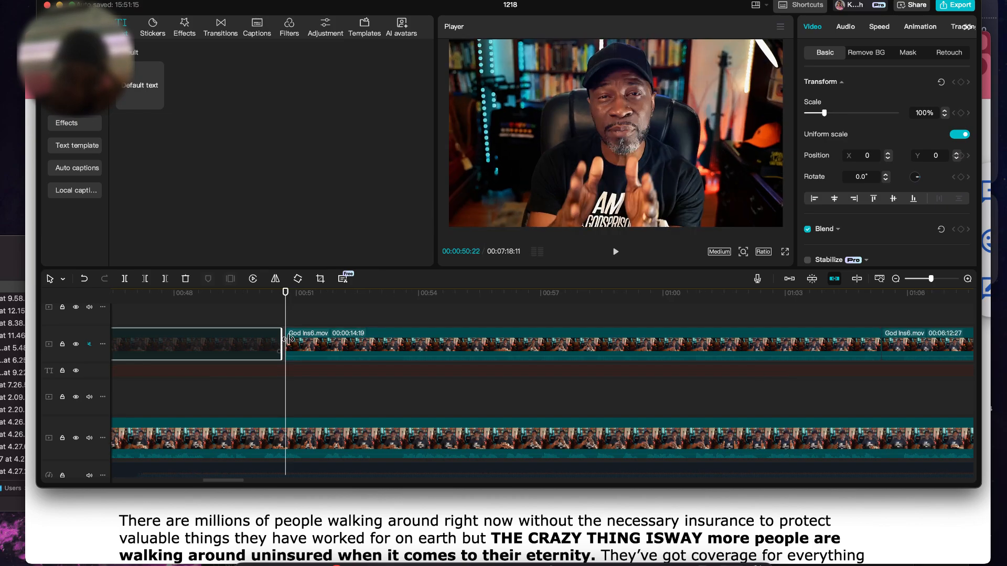
left_click(283, 340)
left_click(269, 327)
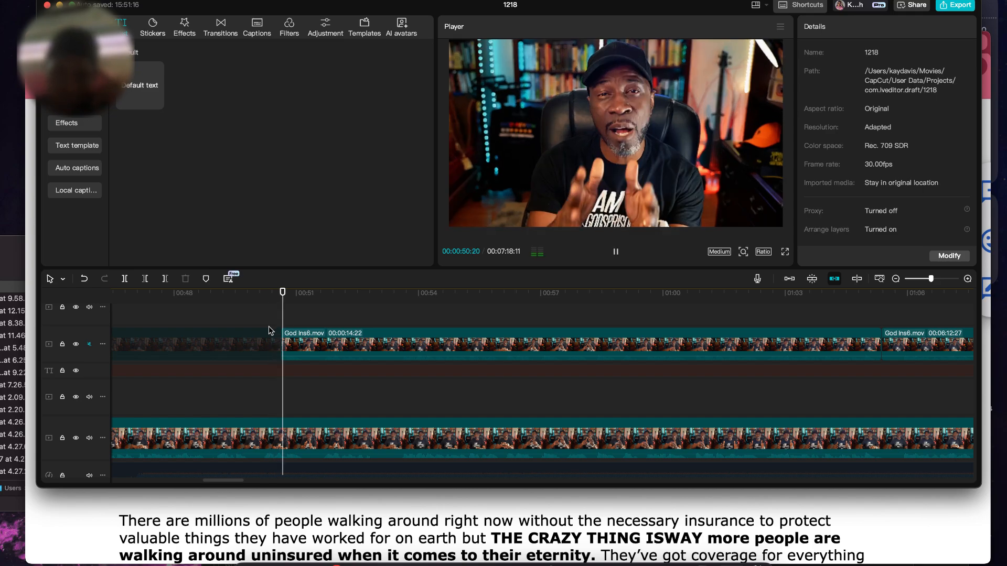
- Play back the adjusted cut and zoom-out, and select the disabled clip preceding the zoomed segment
key("space")
key("space")
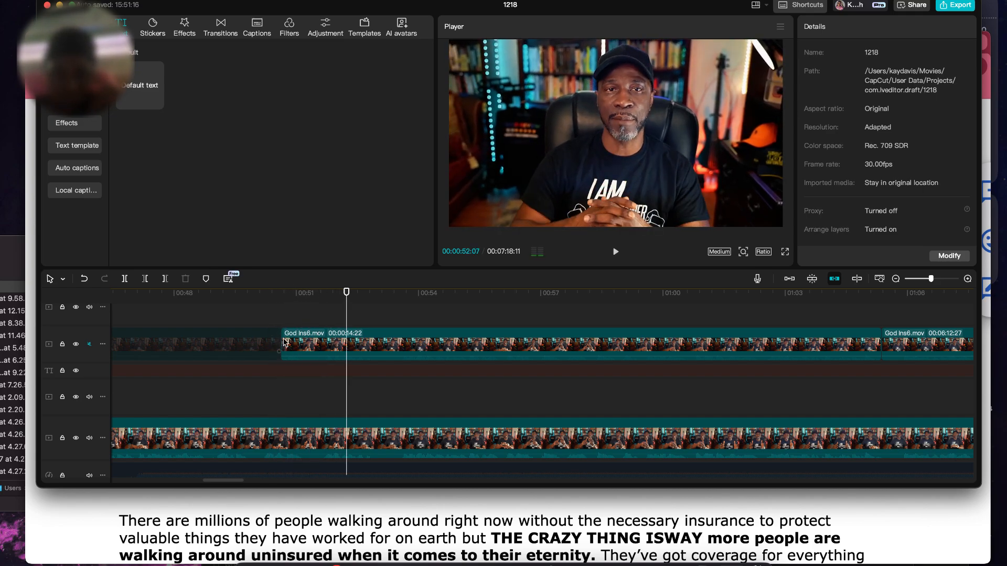
left_click(293, 346)
key("space")
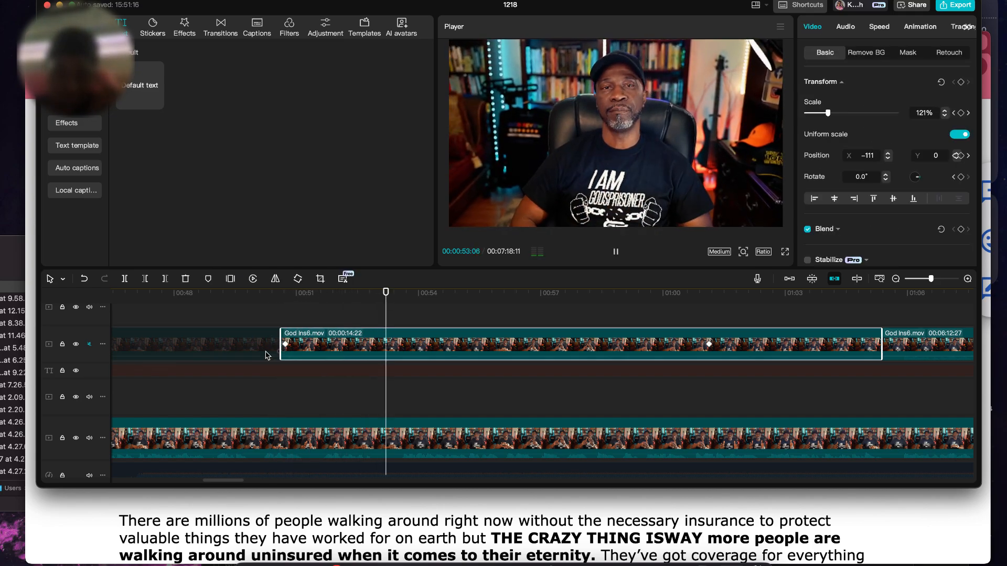
key("space")
left_click(274, 342)
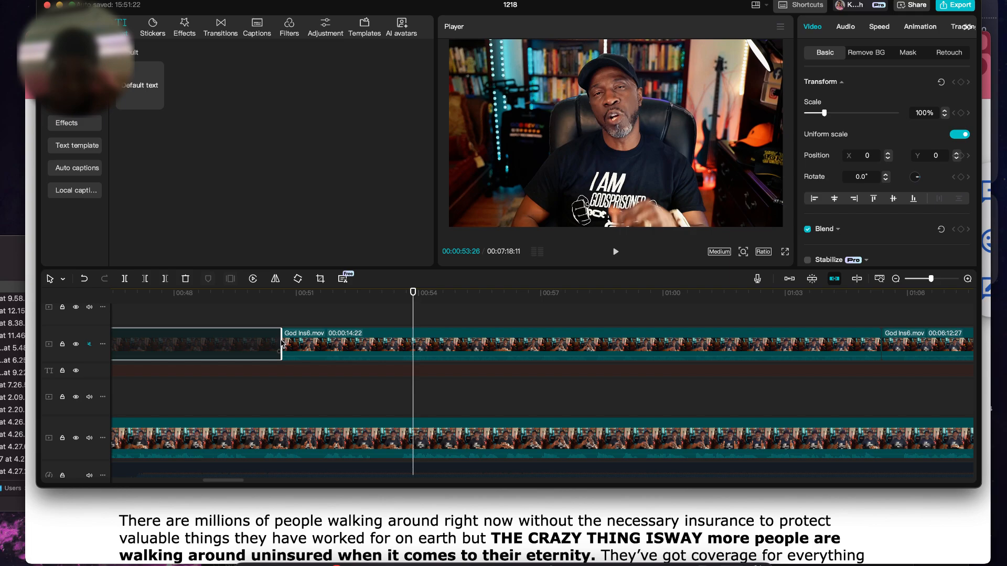
- Move the cut before the zoomed segment slightly earlier, making the segment 00:00:15:00 long, and play back across the cut
left_click_drag(282, 344, 271, 340)
left_click(253, 314)
key("space")
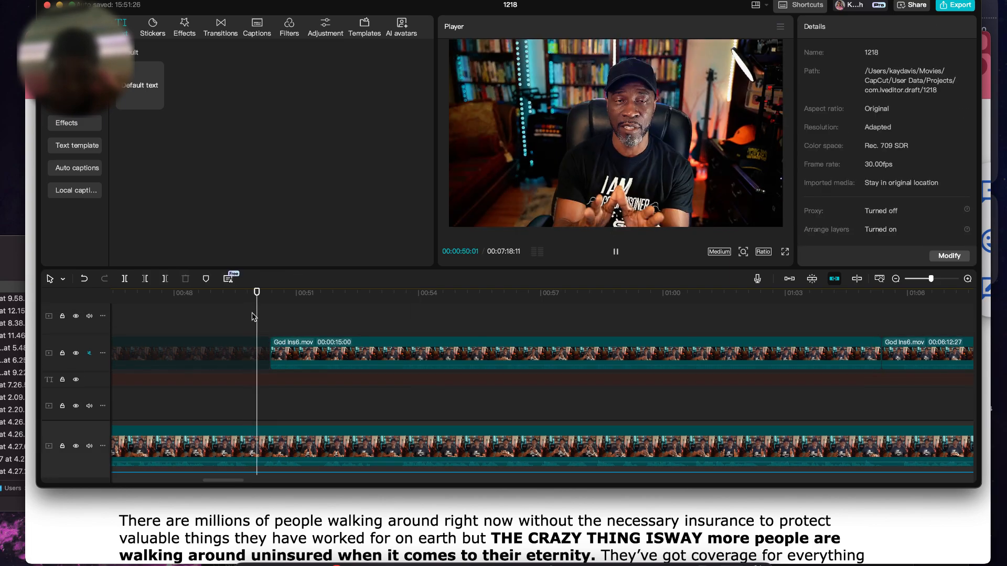
key("space")
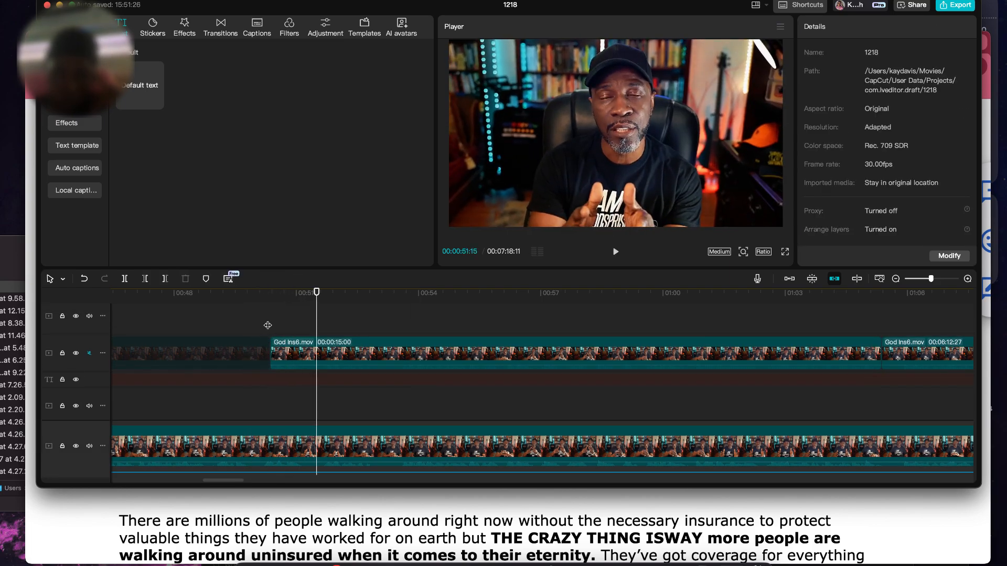
- Play back the keyframed zoom-out through about 00:01:02, and replay it from just before the cut
key("space")
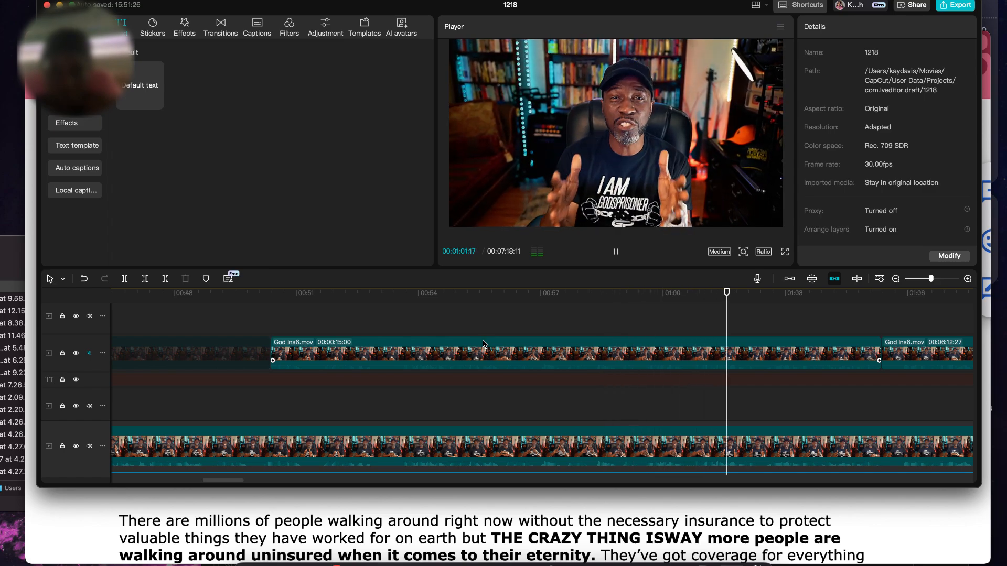
key("space")
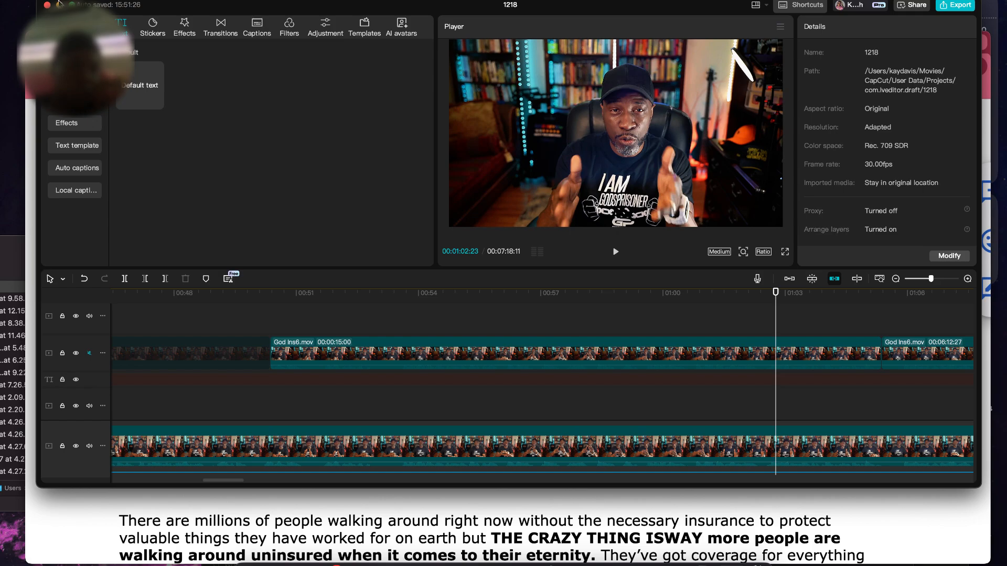
left_click(268, 295)
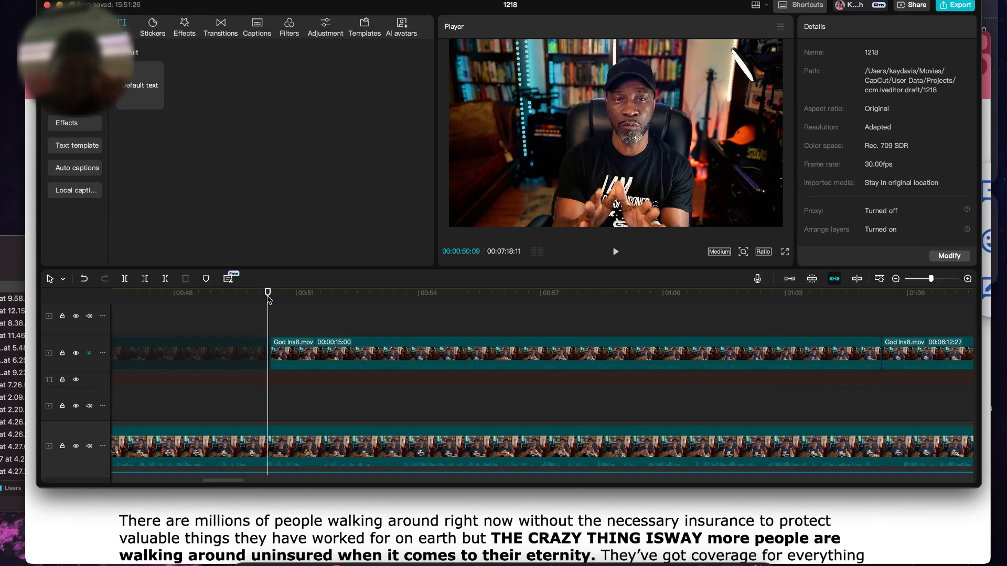
key("space")
- Disable the remaining clip after the zoomed segment and stop playback at 00:00:58:04
left_click(930, 358)
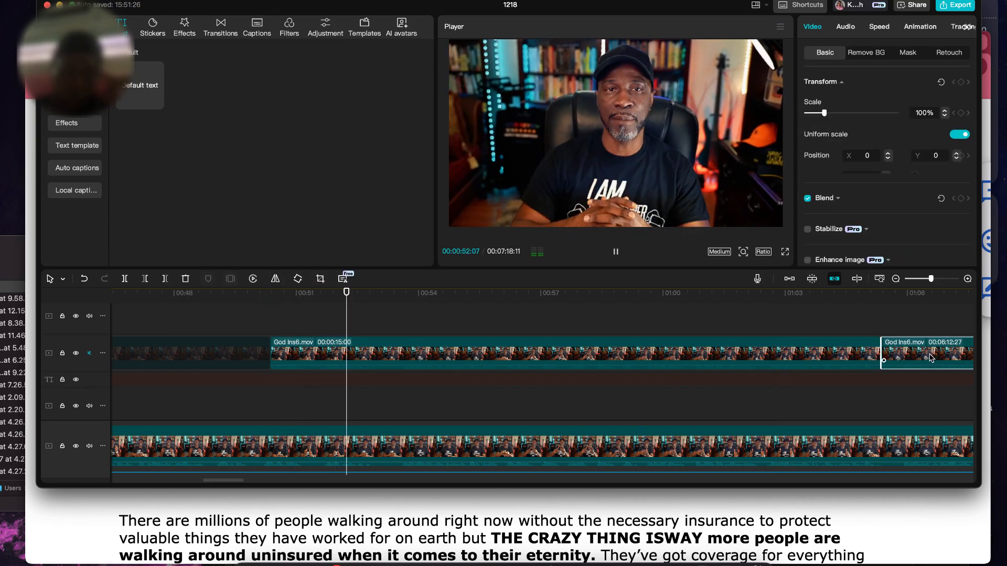
key("v")
key("super+minus")
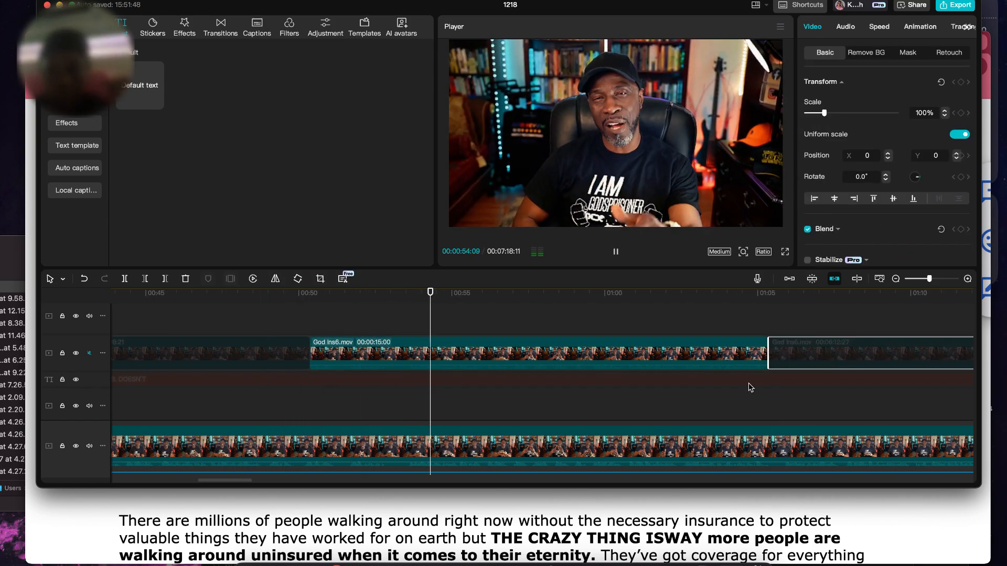
scroll(749, 387, "left", 10)
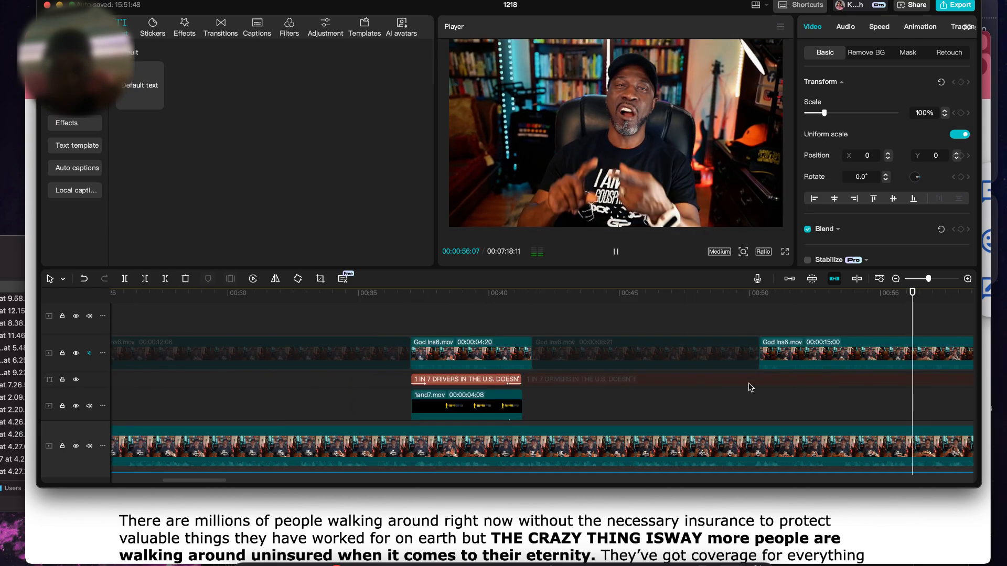
scroll(748, 383, "right", 6)
key("space")
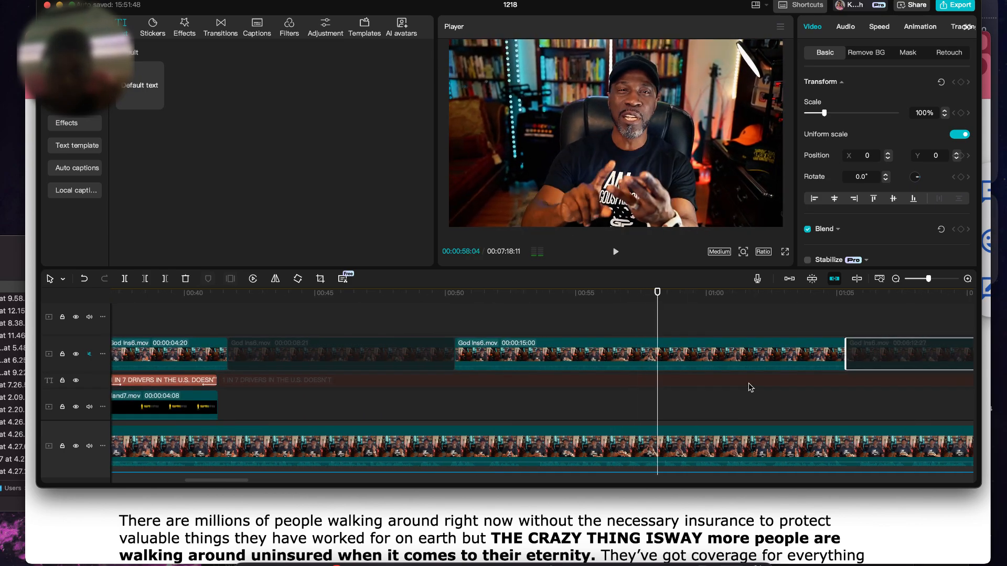
- Switch to the Chrome browser, glance at the Envato infographic results, and open canva.com in a new tab
left_click(434, 532)
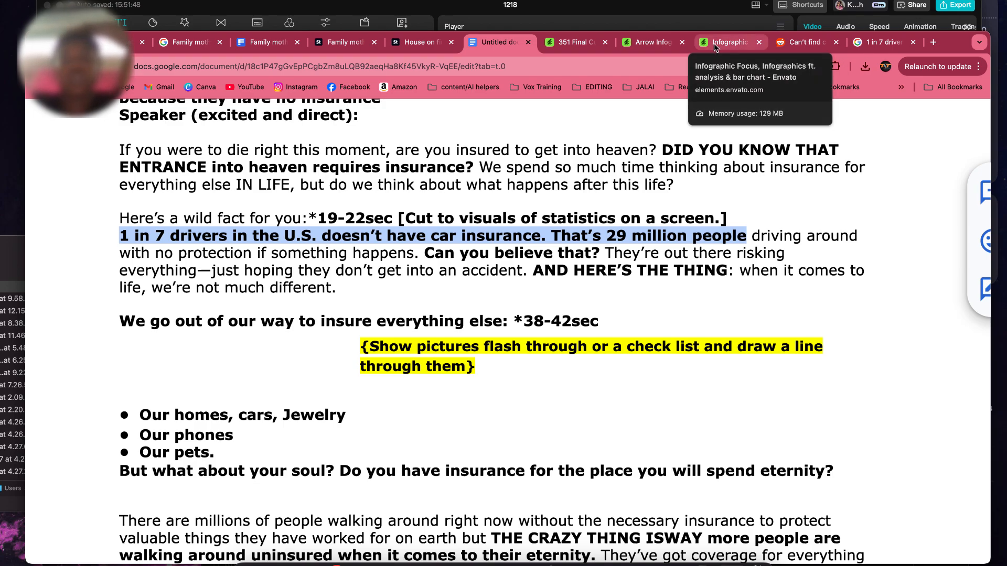
left_click(564, 45)
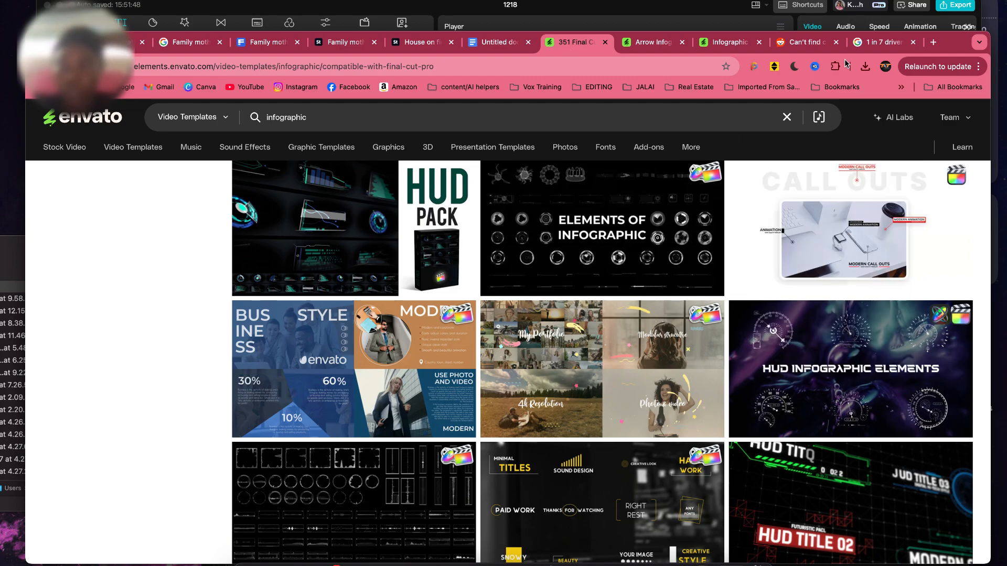
left_click(933, 42)
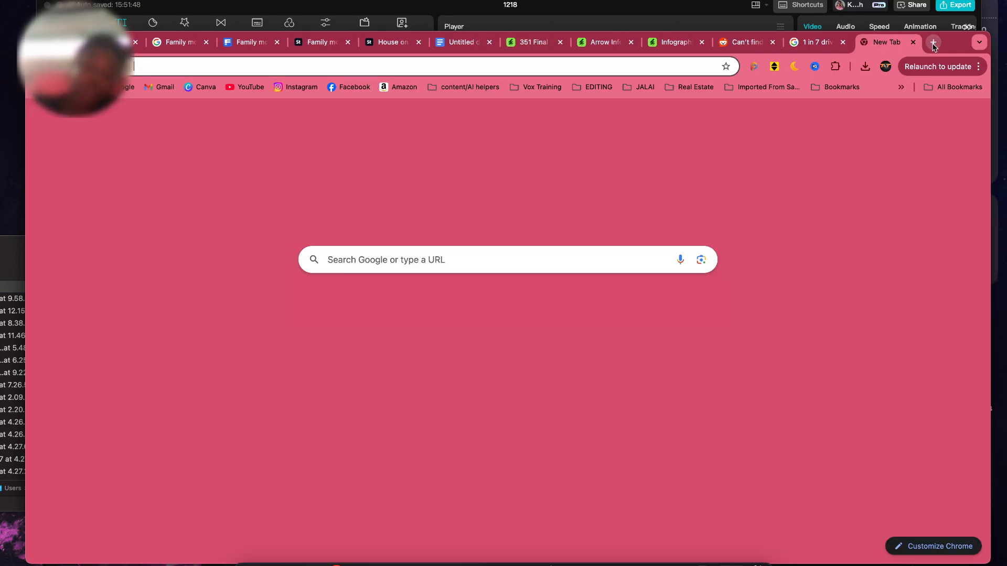
type("canva.com")
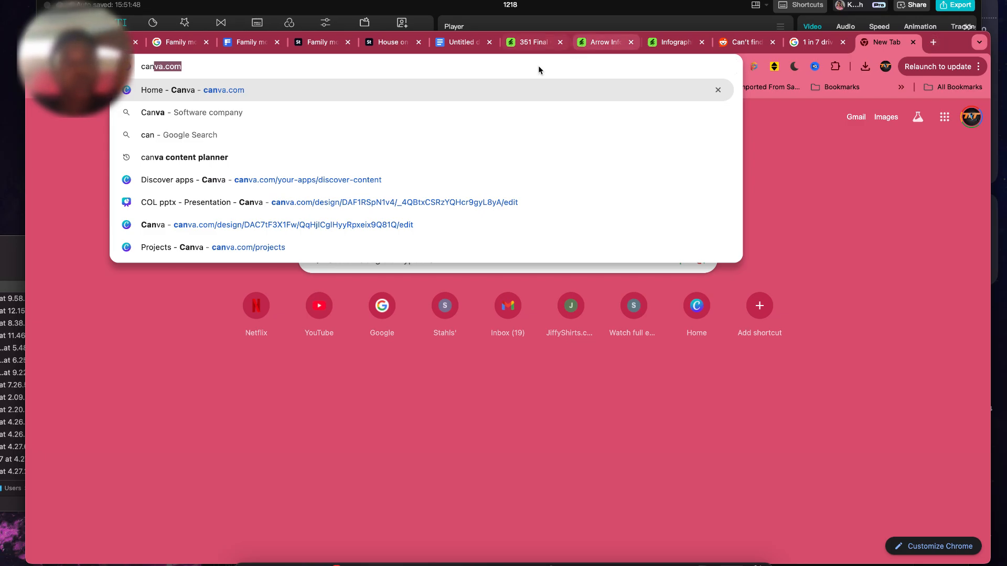
left_click(508, 90)
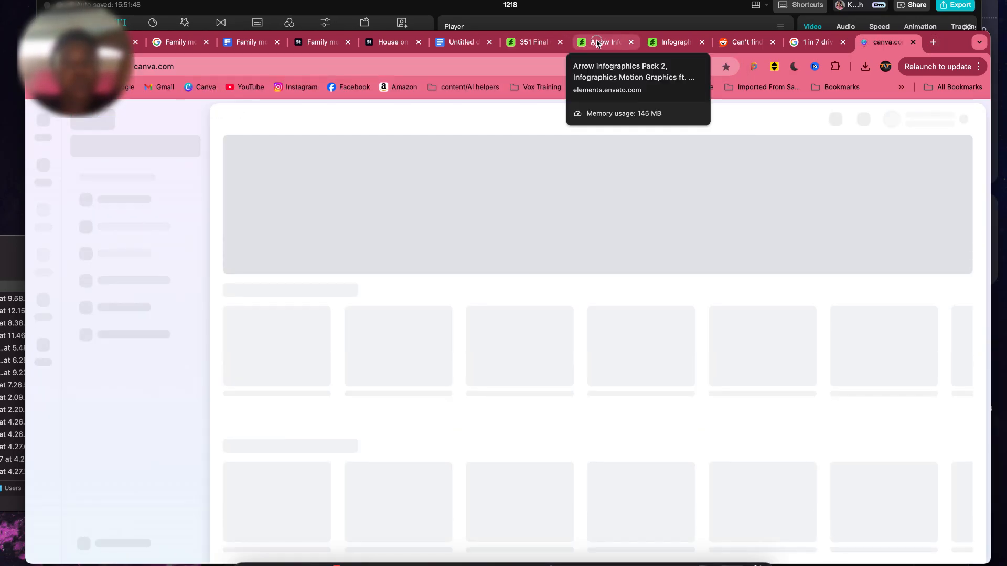
- Look over the Envato infographic template results for graphic ideas
left_click(604, 43)
left_click(536, 41)
mouse_move(796, 221)
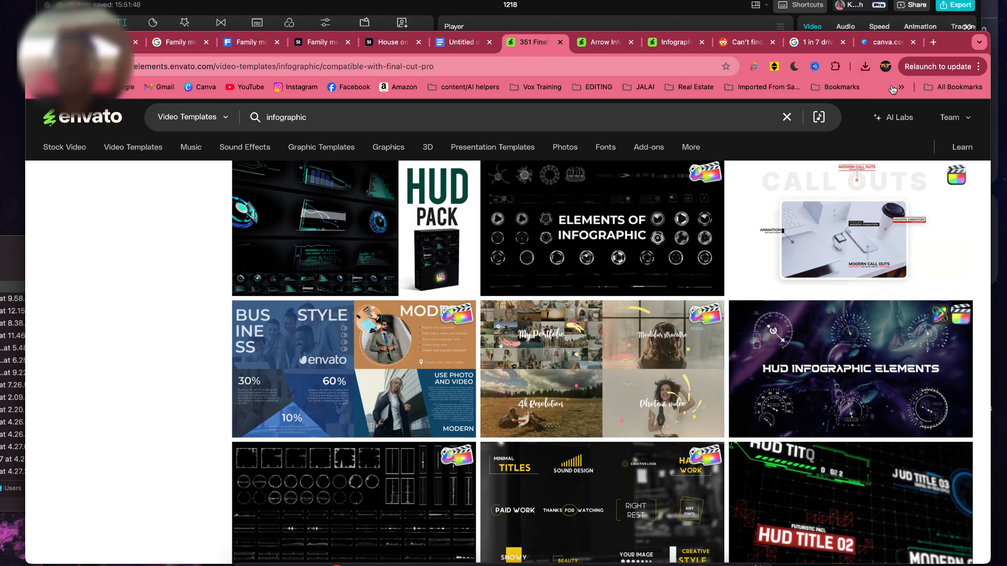
- Return to the Canva home page and open the 1080 x 720 px Untitled Design from the recent designs
left_click(888, 46)
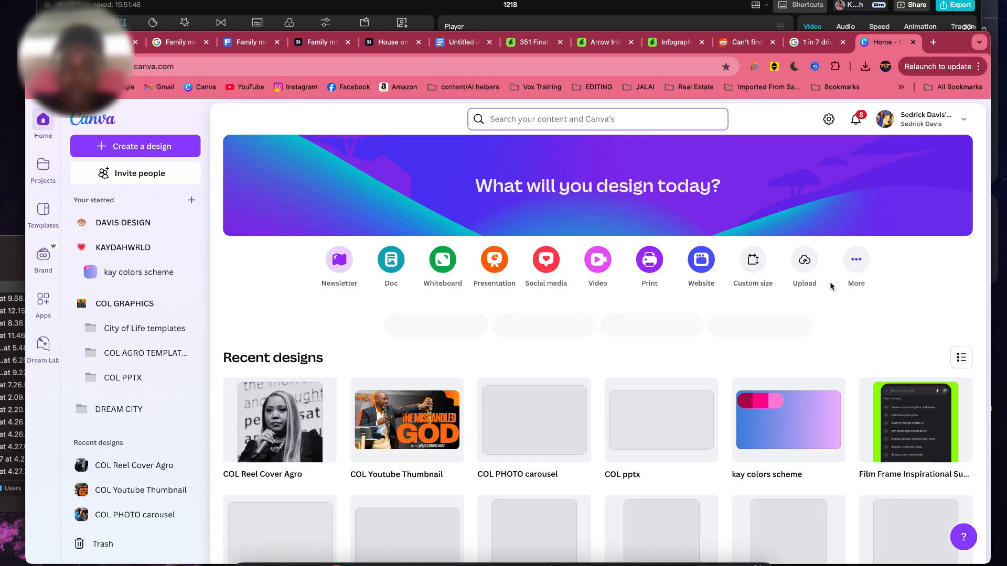
scroll(420, 378, "down", 2)
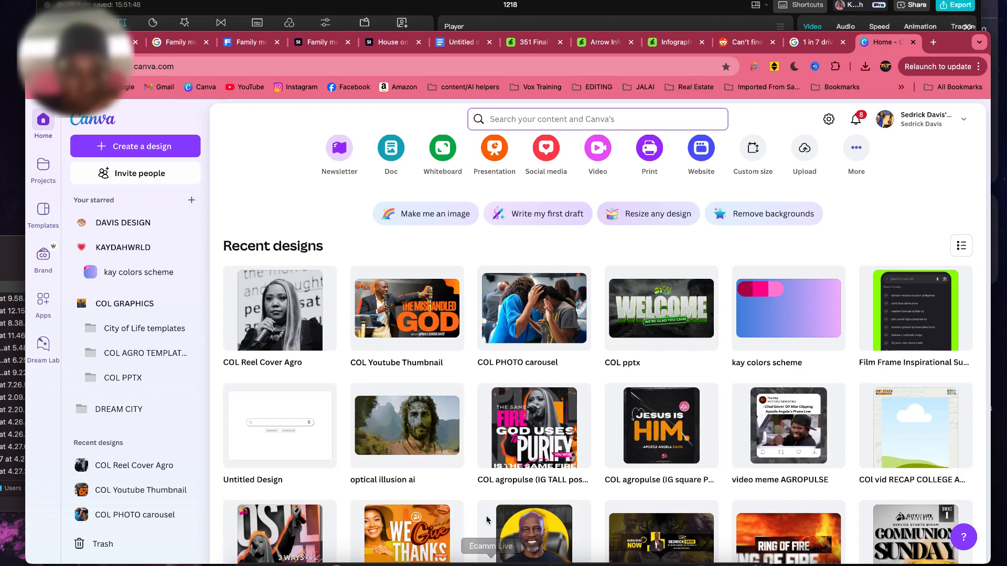
scroll(456, 456, "down", 1)
scroll(456, 458, "down", 2)
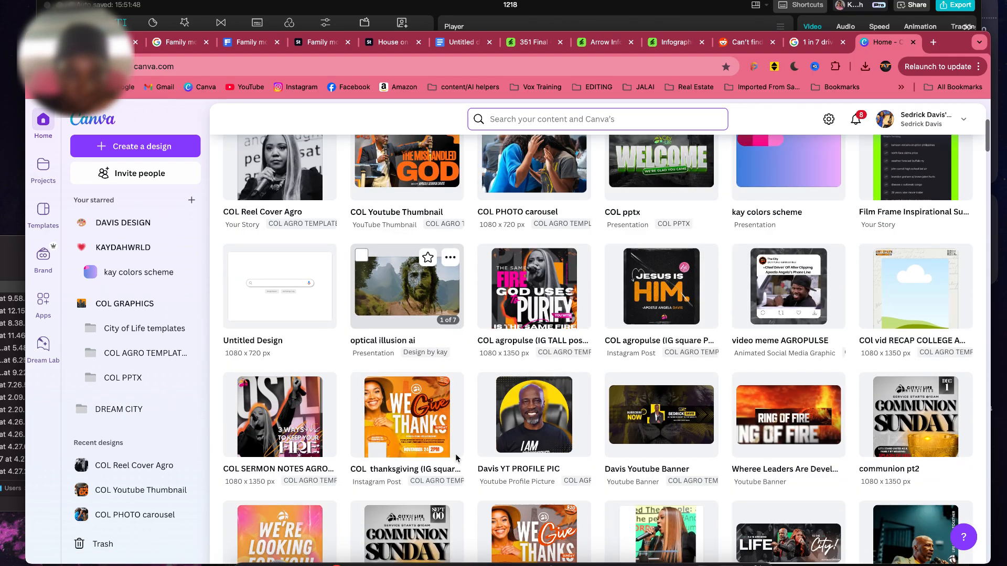
scroll(456, 456, "down", 2)
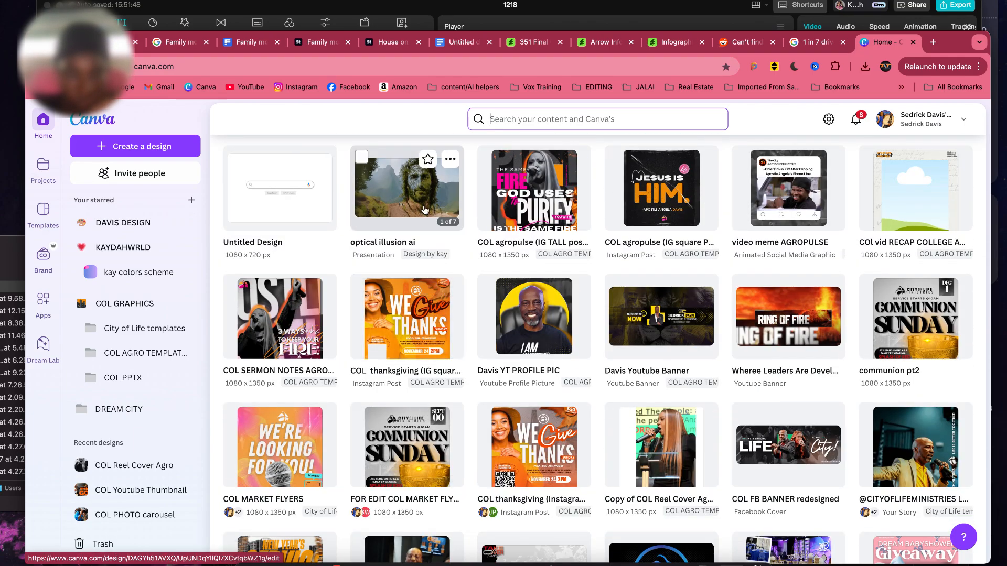
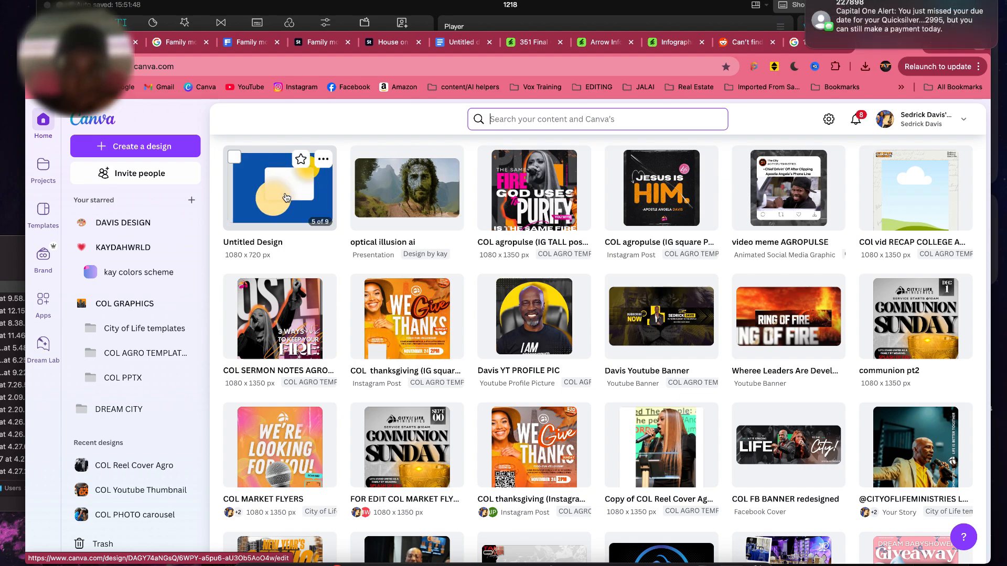
left_click(286, 198)
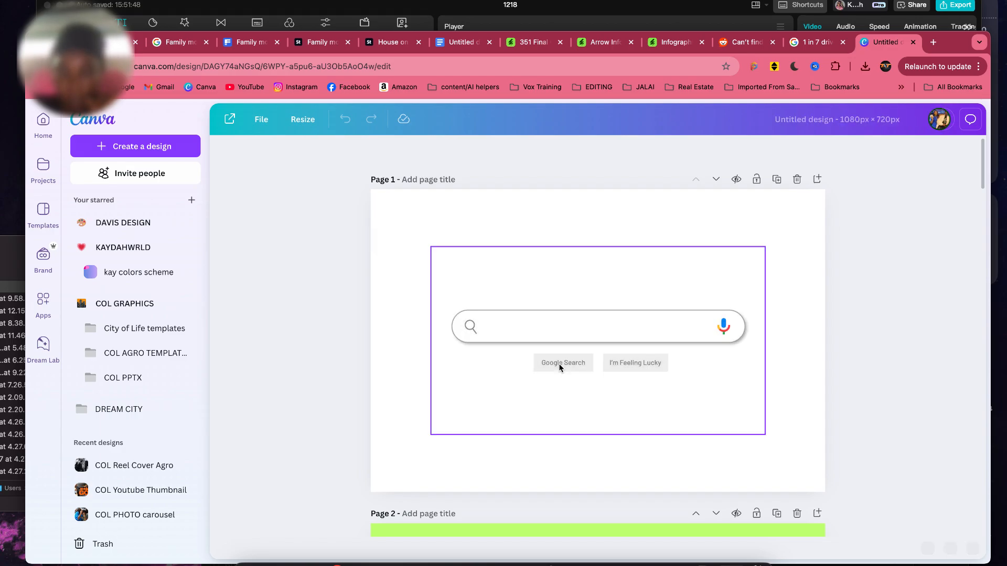
- Duplicate page 9, the last page of the design, and delete the picture from the copy, keeping the blue background
scroll(559, 368, "down", 15)
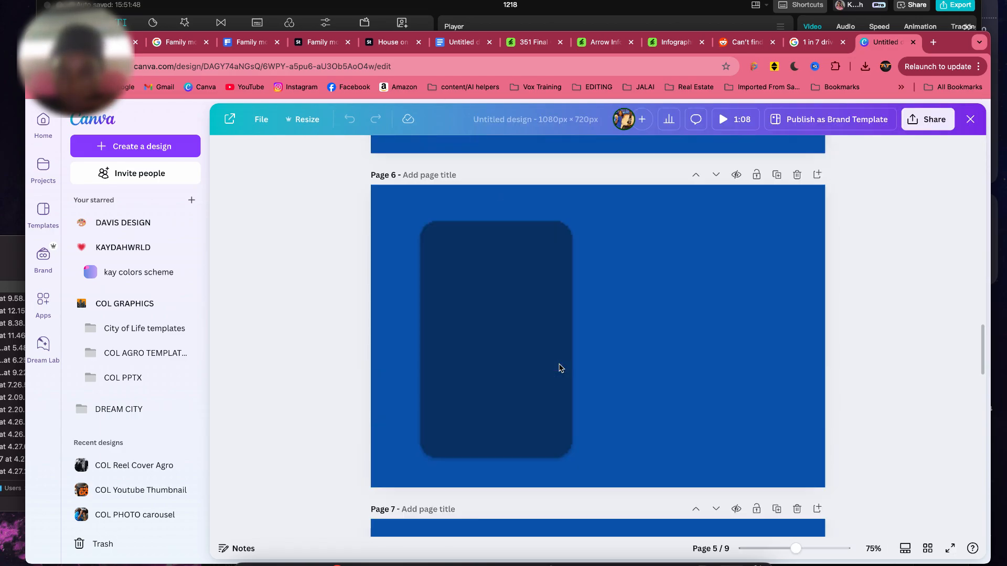
scroll(559, 368, "down", 10)
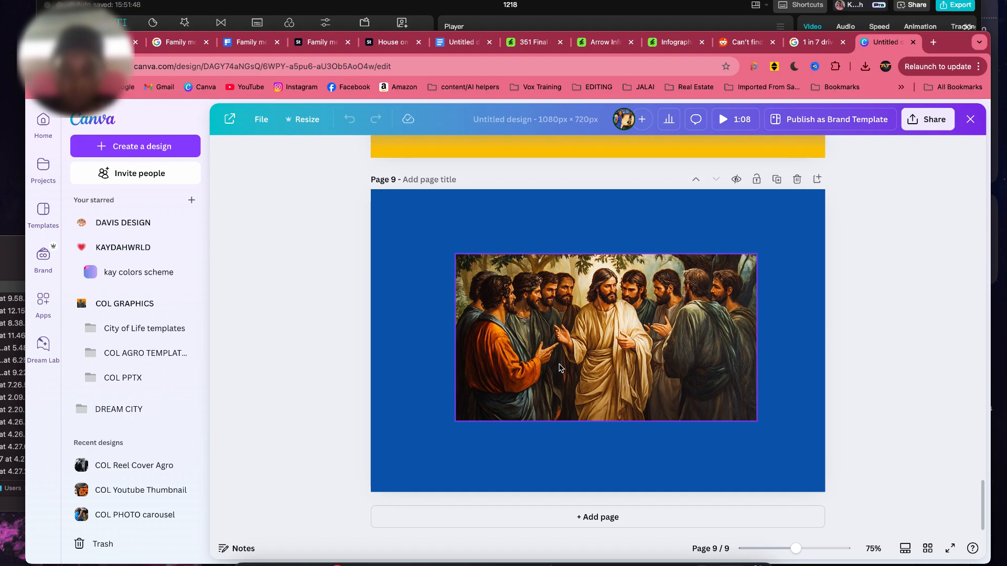
left_click(724, 367)
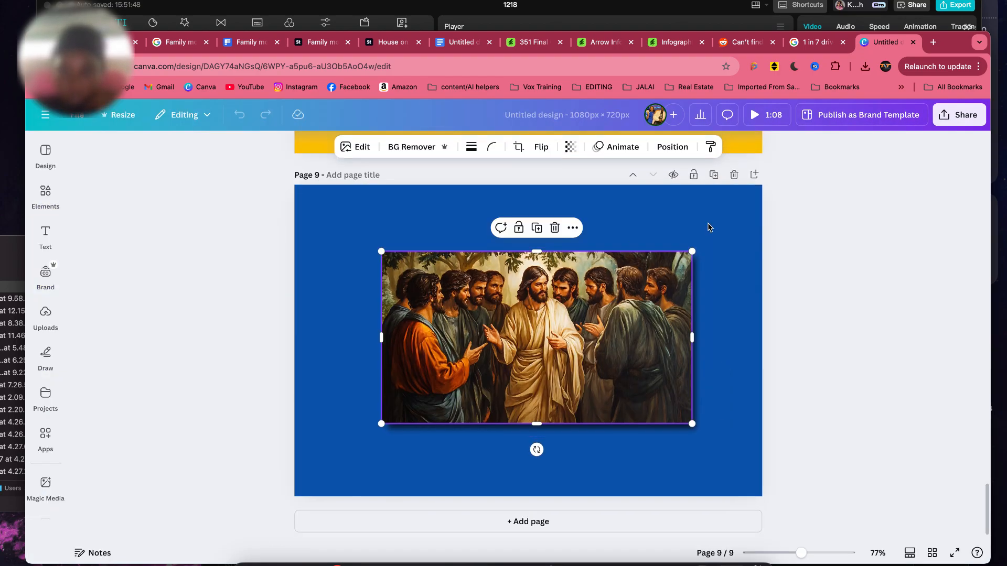
left_click(714, 175)
left_click(600, 328)
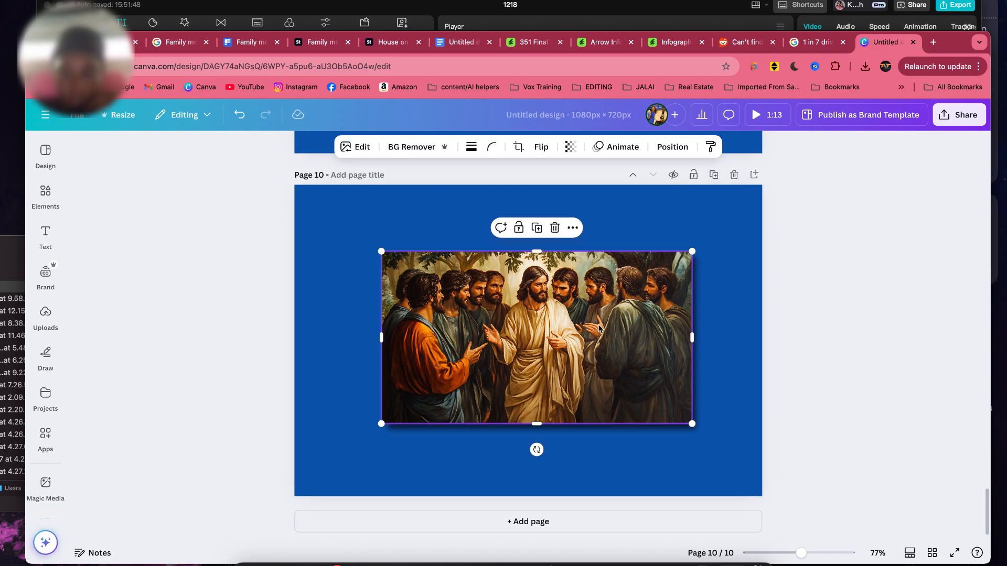
left_click(598, 330)
key("Delete")
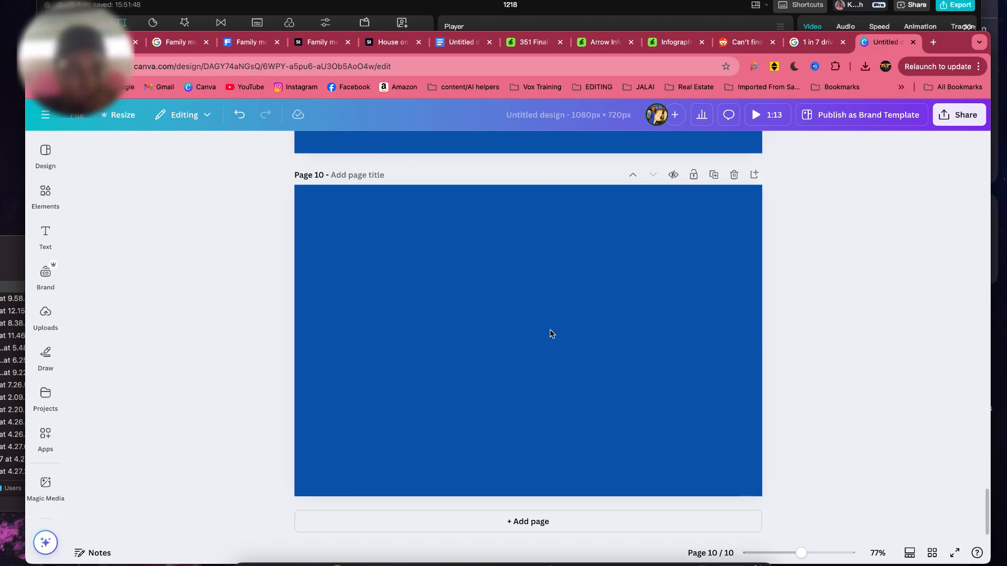
- Browse the recently used elements for a graphic that suits the blank blue page 10
left_click(45, 194)
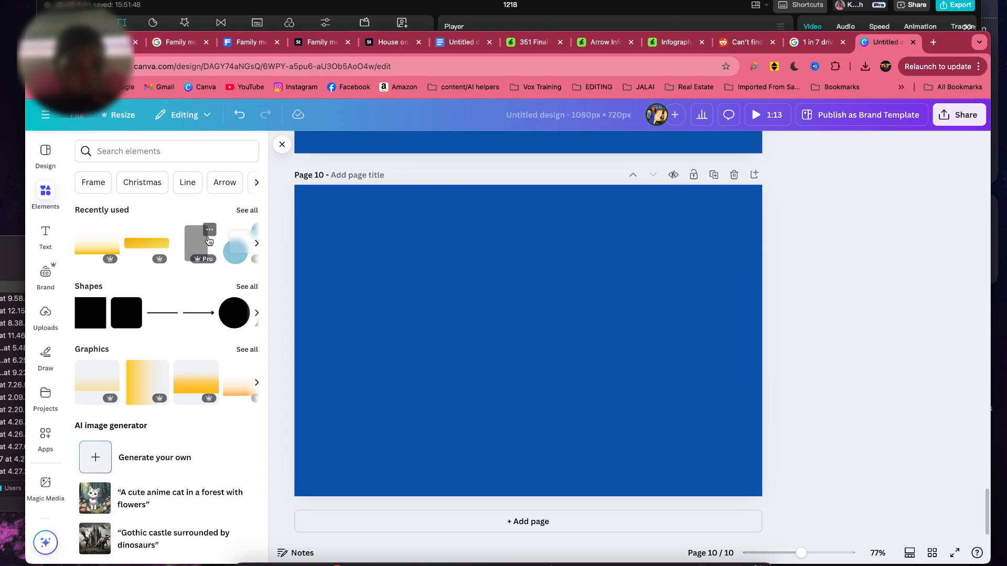
left_click(244, 211)
scroll(216, 334, "down", 3)
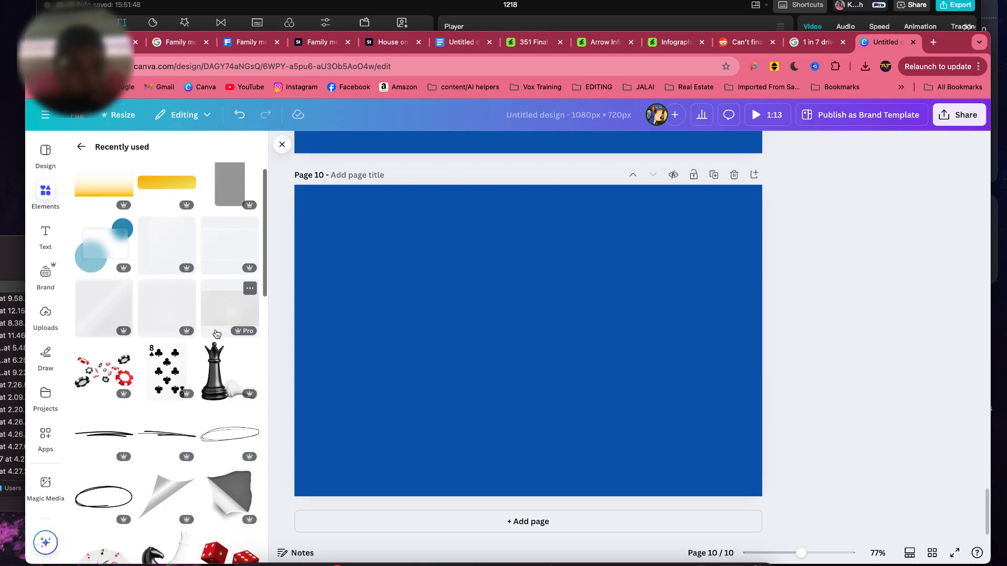
scroll(217, 334, "down", 5)
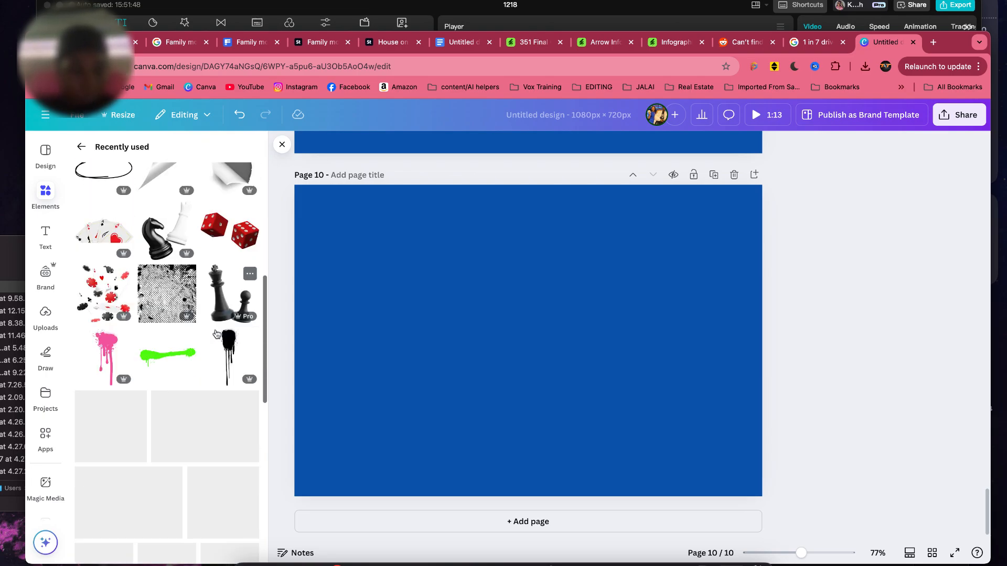
scroll(217, 334, "down", 3)
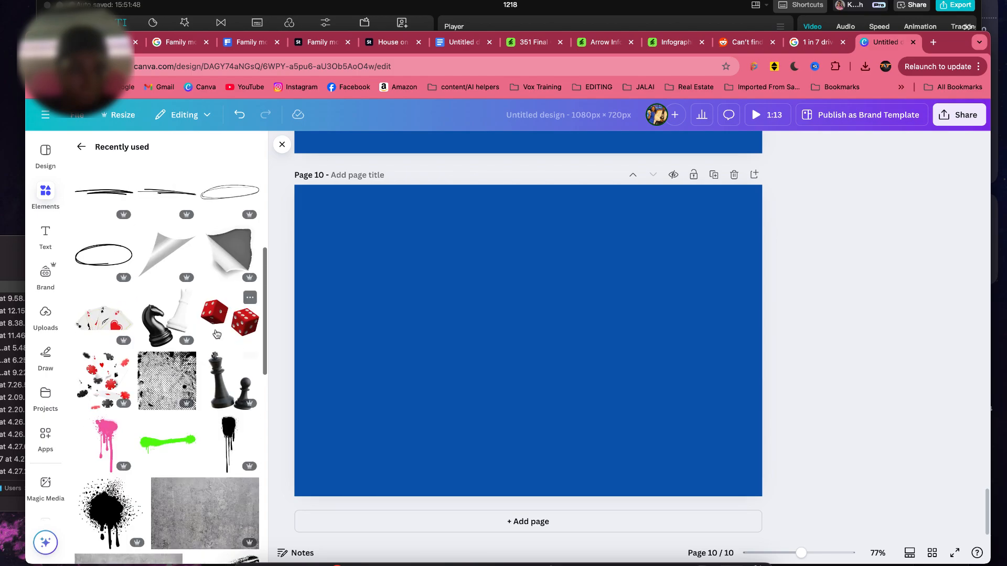
scroll(217, 334, "down", 8)
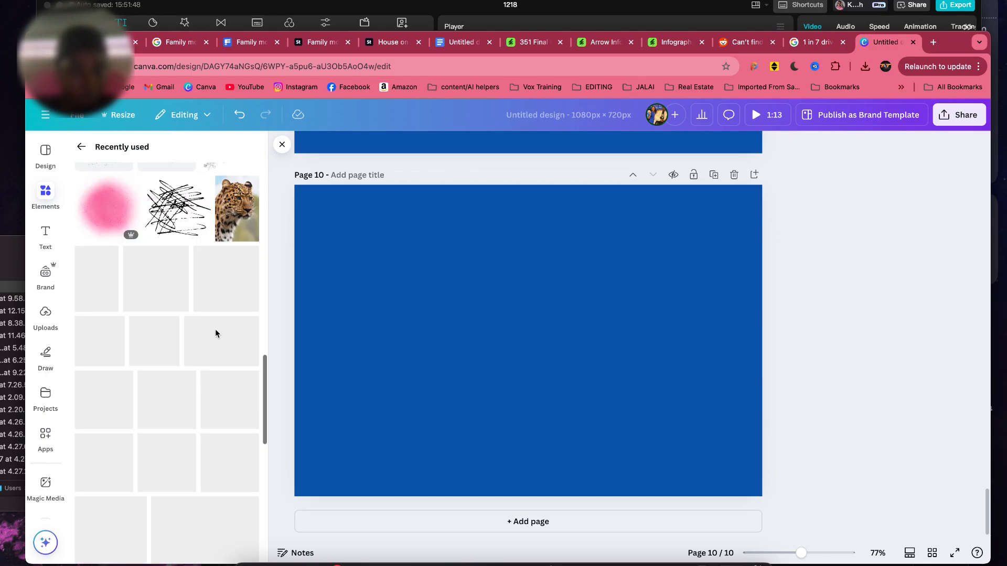
scroll(216, 332, "down", 3)
scroll(216, 331, "down", 4)
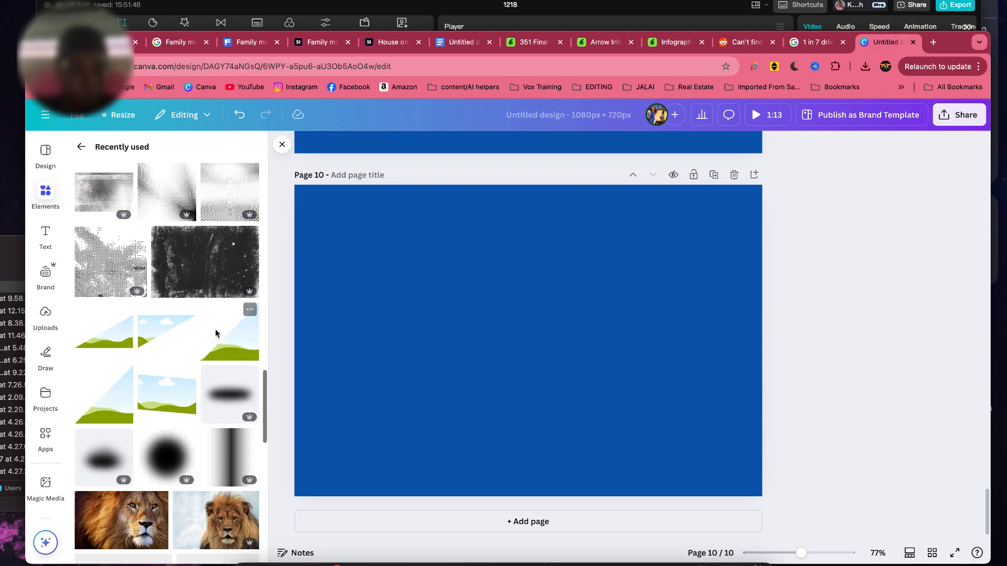
scroll(216, 329, "down", 8)
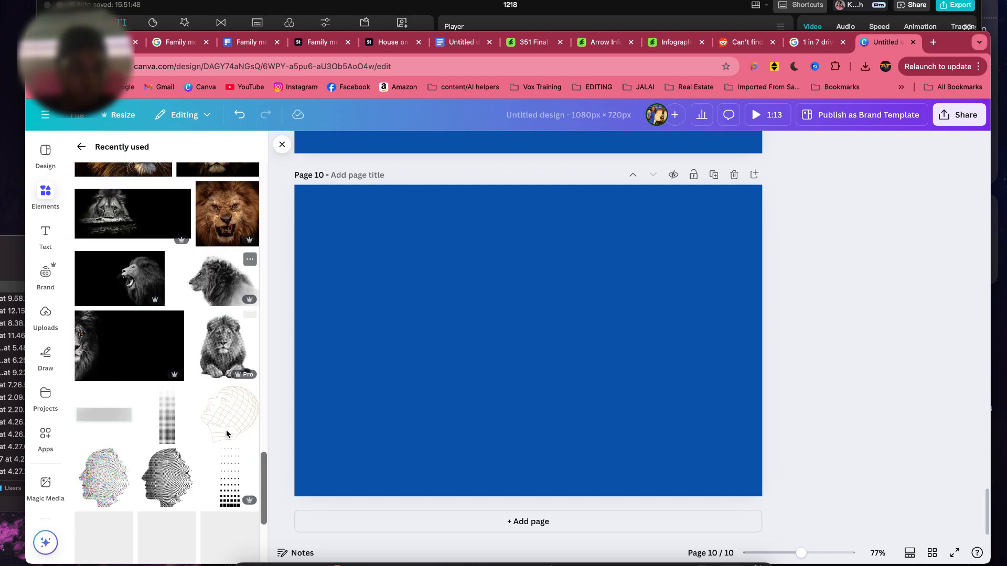
scroll(227, 434, "down", 6)
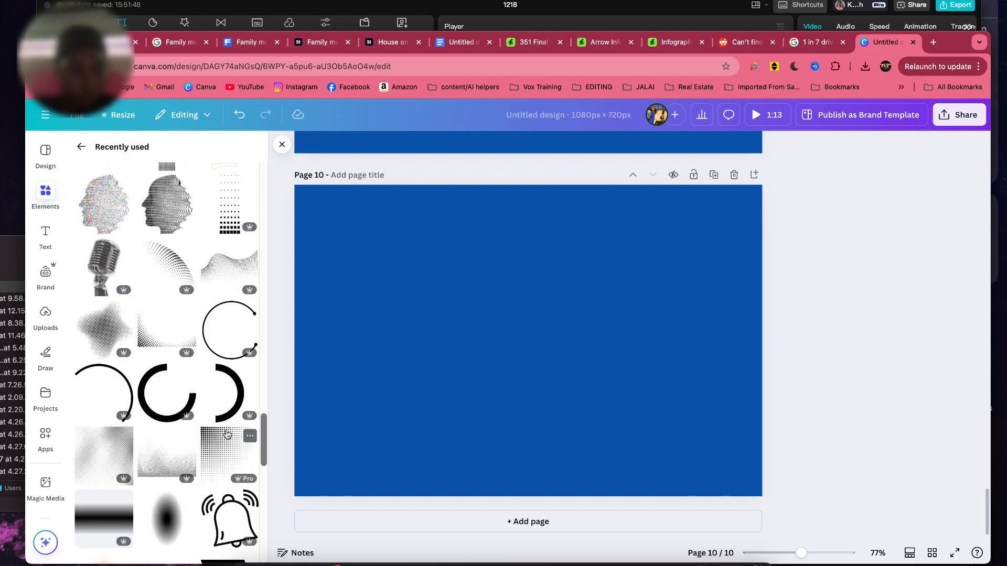
scroll(227, 433, "down", 8)
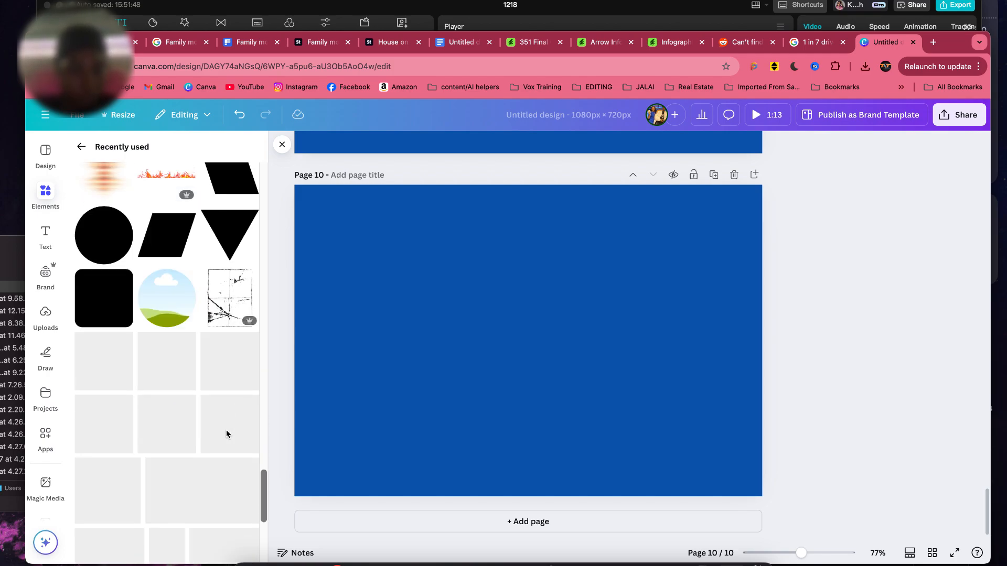
scroll(226, 434, "down", 5)
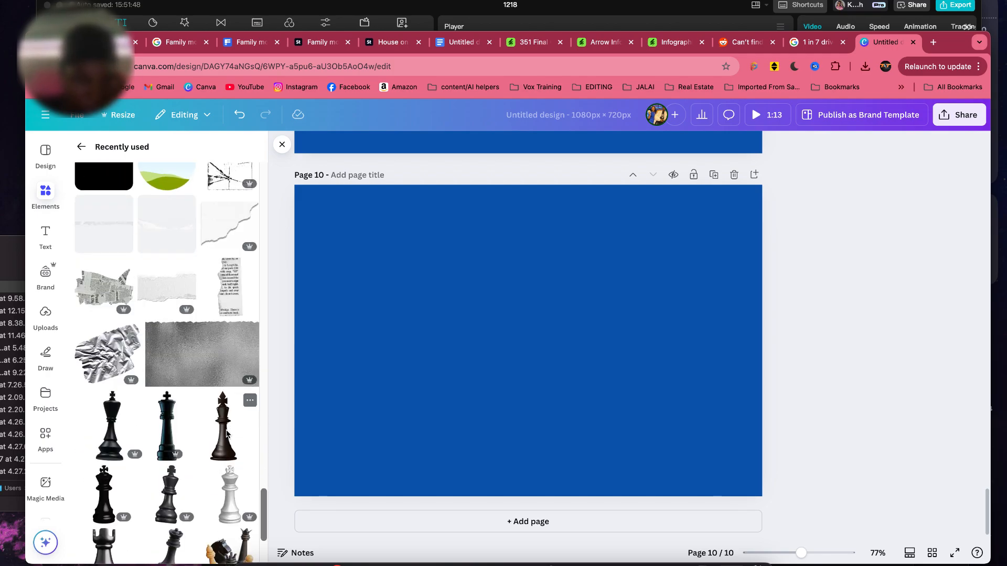
scroll(227, 434, "down", 5)
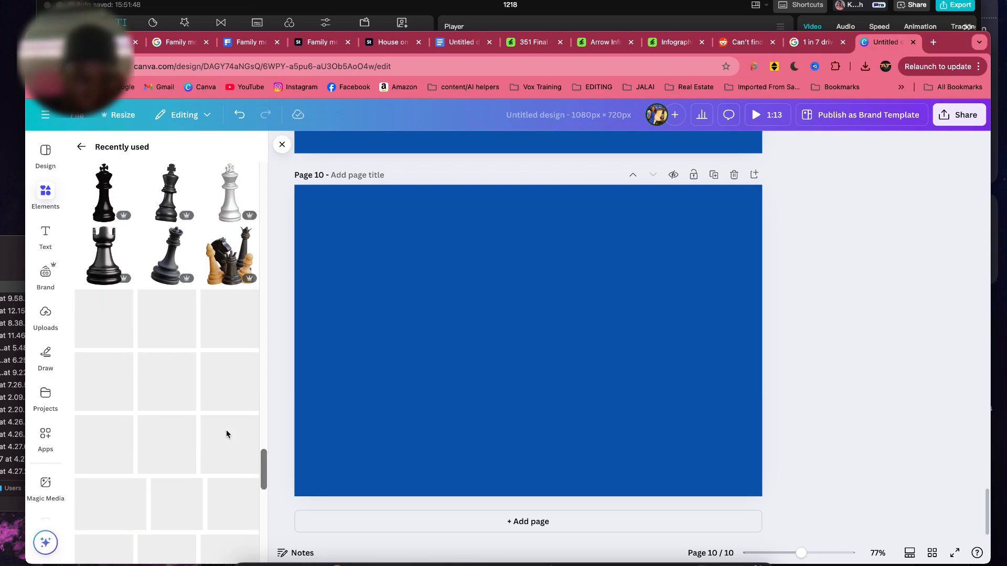
scroll(227, 434, "down", 10)
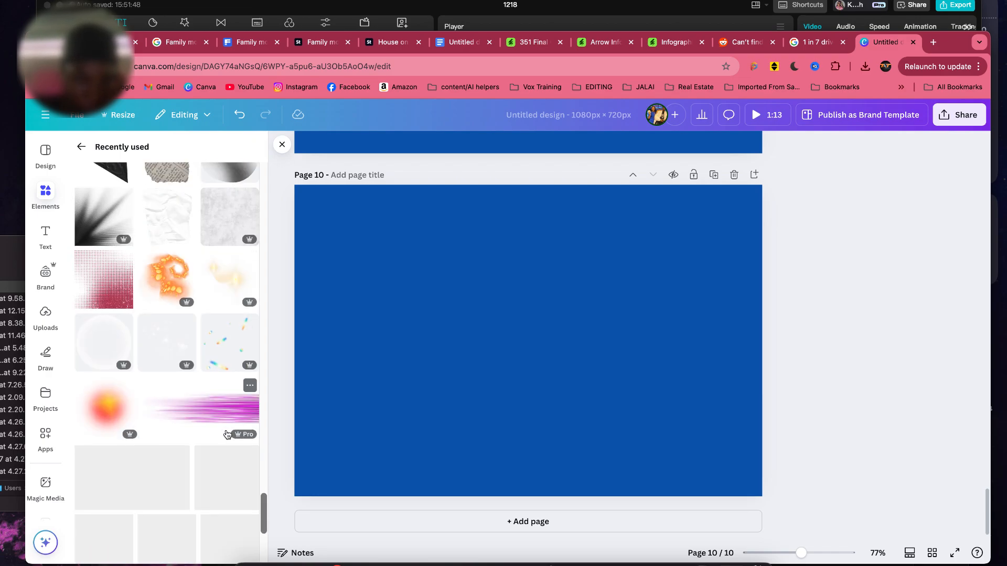
scroll(227, 434, "down", 3)
scroll(226, 434, "down", 5)
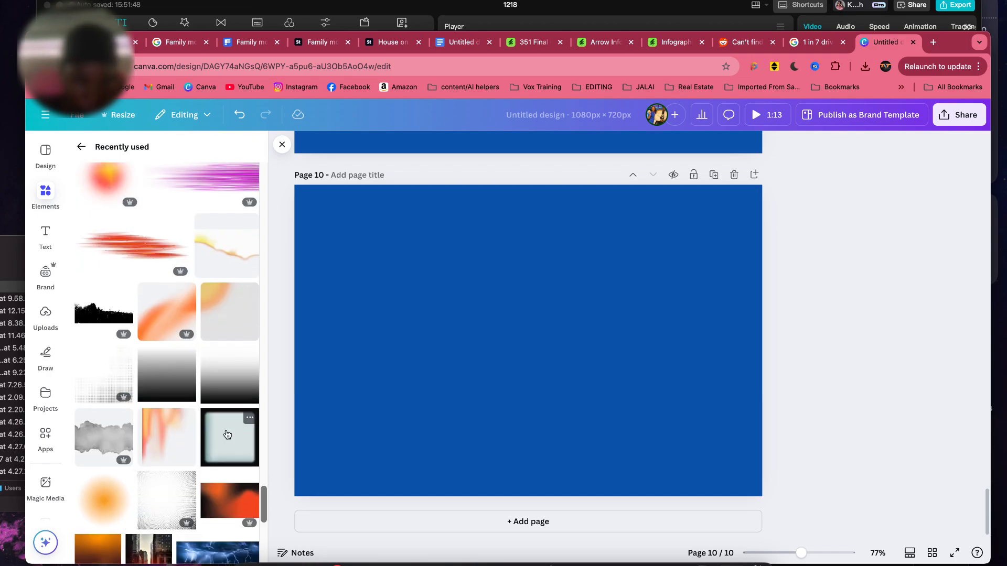
scroll(227, 433, "down", 8)
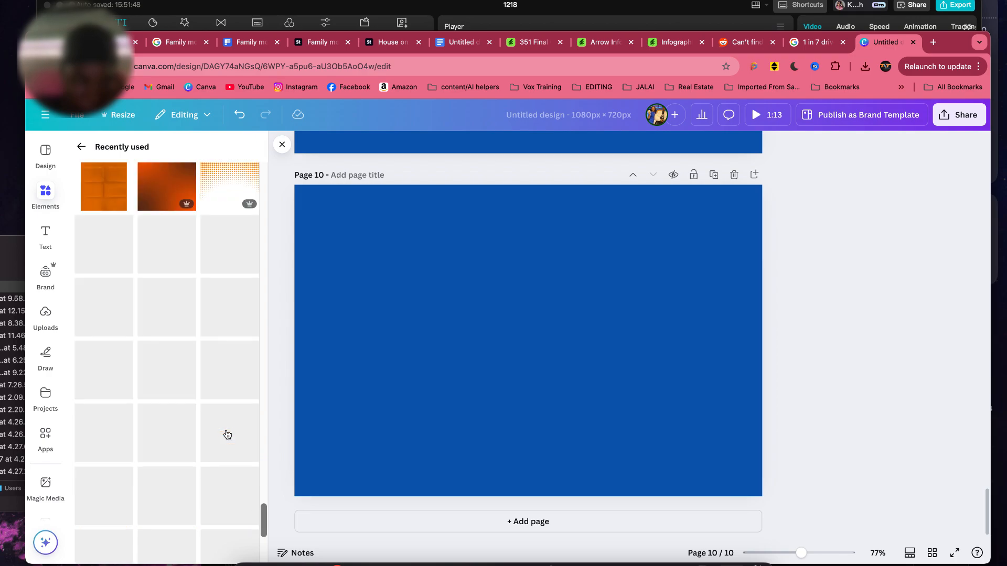
scroll(227, 433, "down", 3)
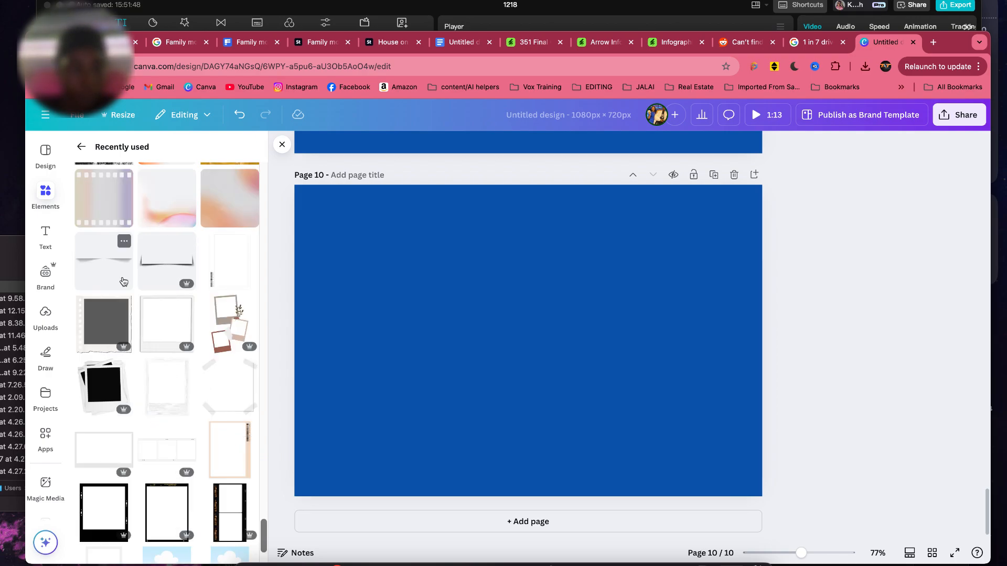
scroll(146, 299, "down", 5)
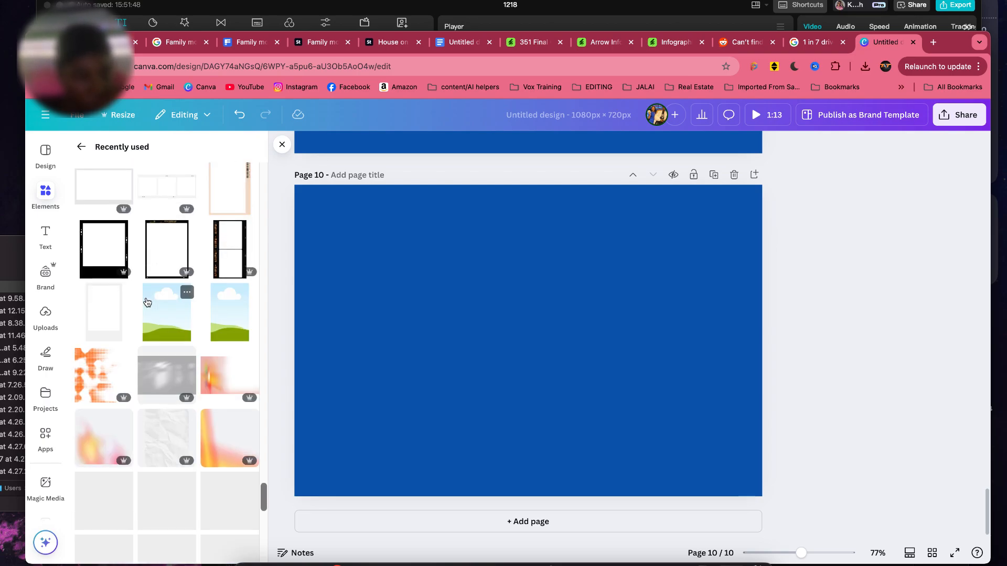
scroll(146, 301, "down", 6)
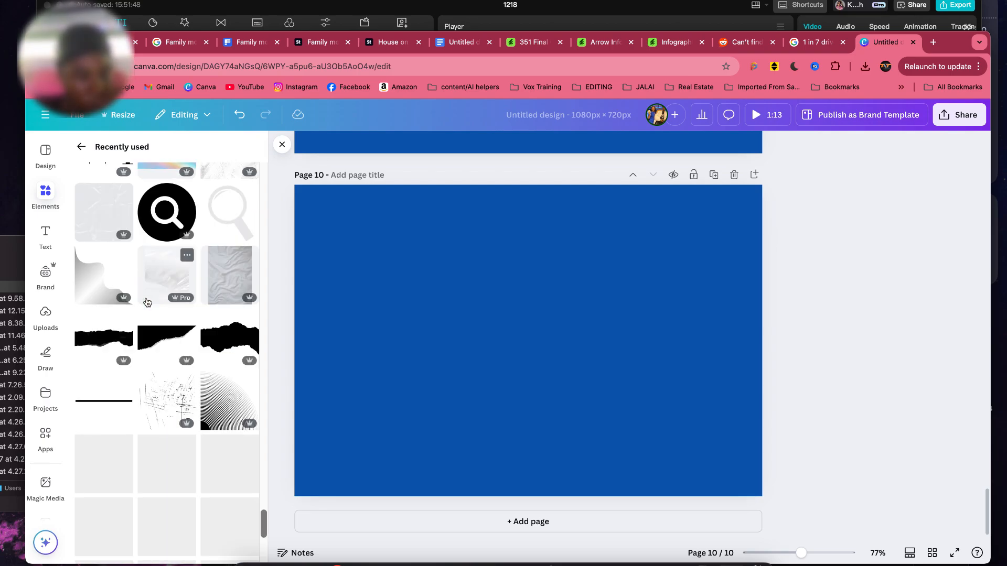
- Return to the main elements library and search it for "drop shadow"
left_click(50, 196)
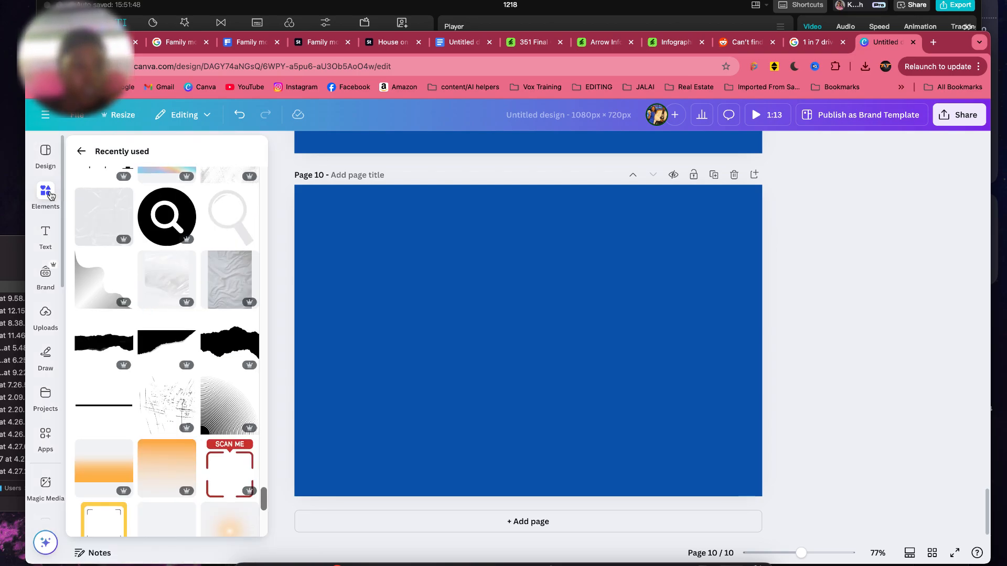
left_click(80, 152)
left_click(169, 151)
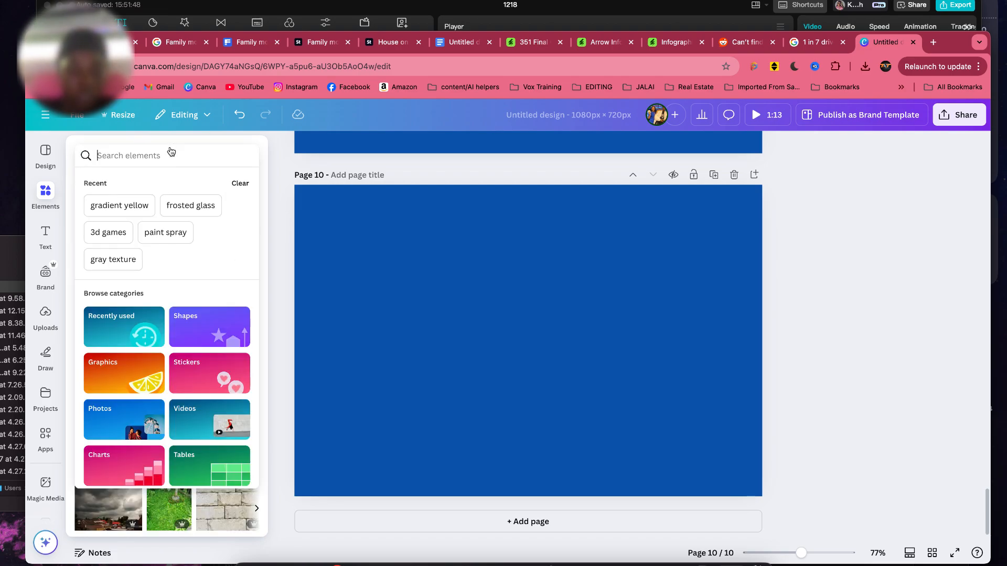
type("shadow")
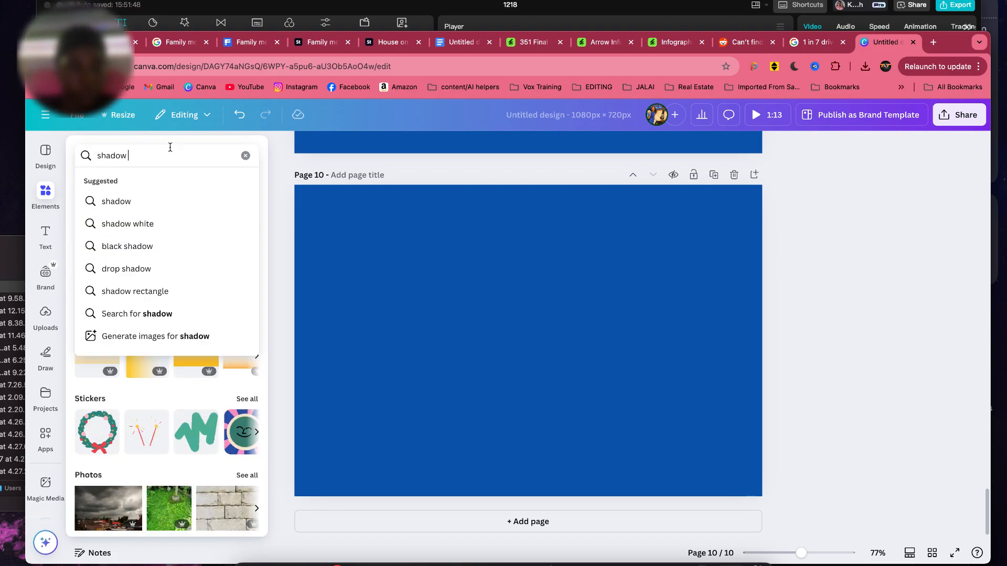
left_click(155, 267)
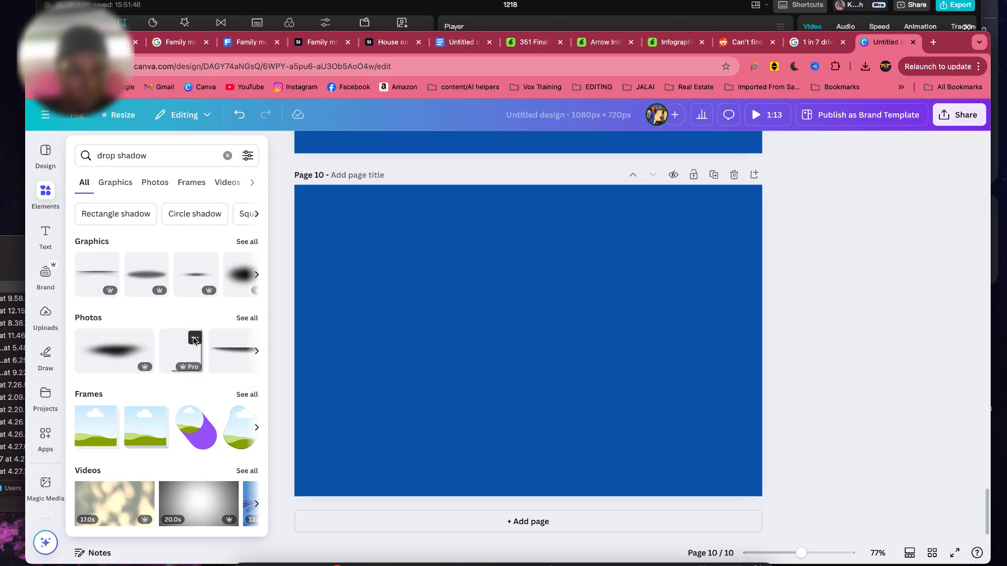
- Look through the photo results for drop shadow and add the Rectangle shadow image to page 10
left_click(195, 338)
left_click(236, 480)
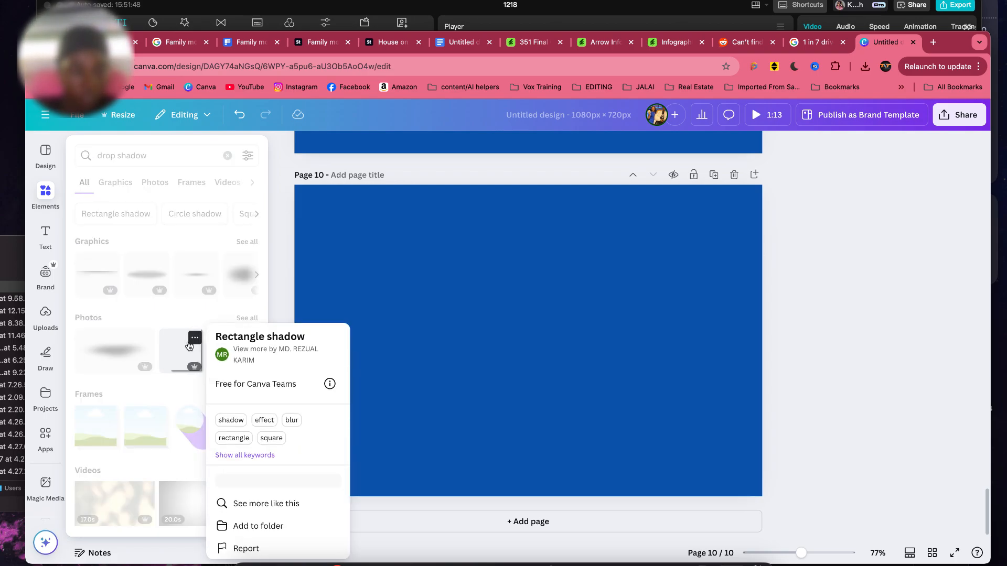
left_click(247, 318)
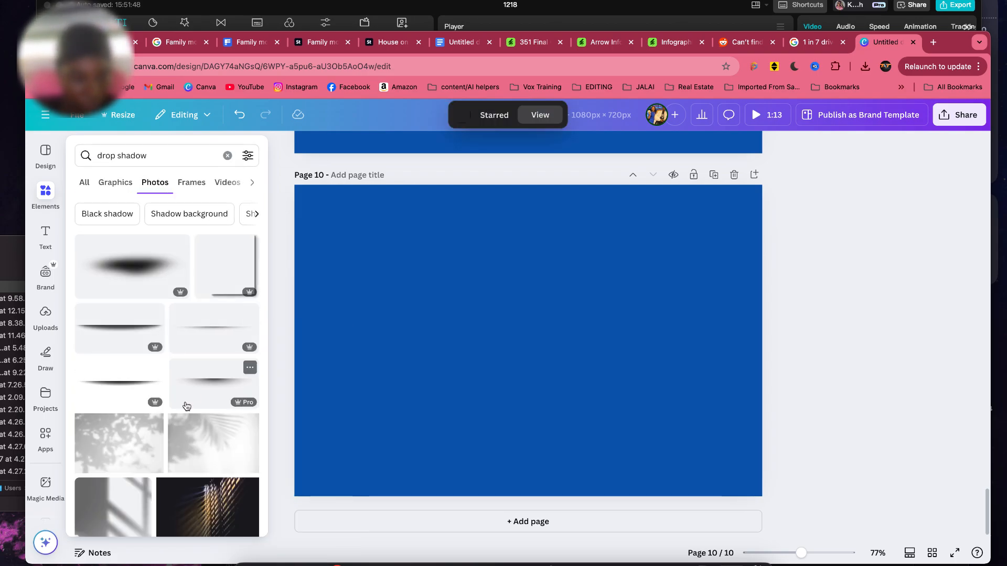
scroll(222, 300, "down", 10)
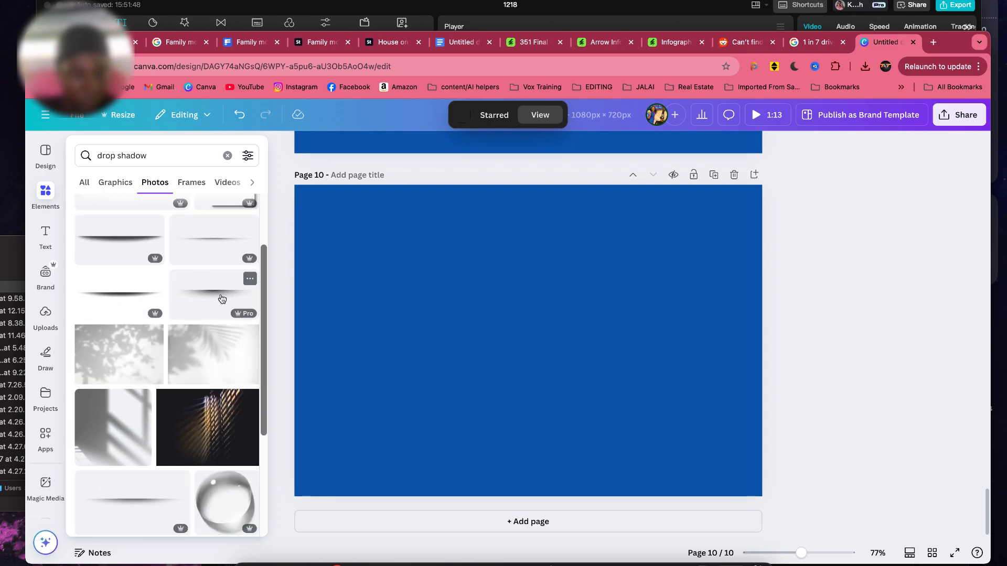
scroll(222, 299, "down", 2)
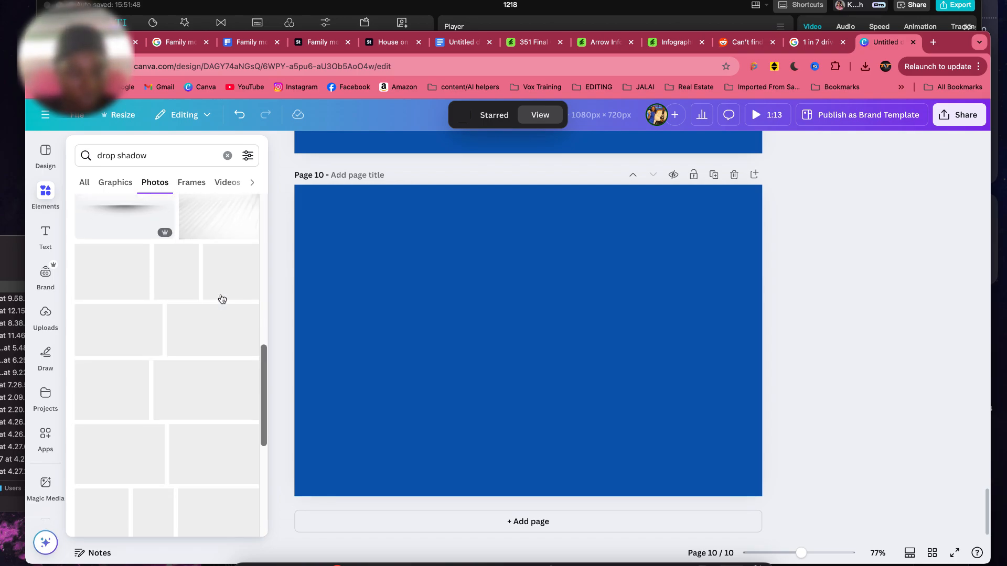
scroll(223, 299, "down", 5)
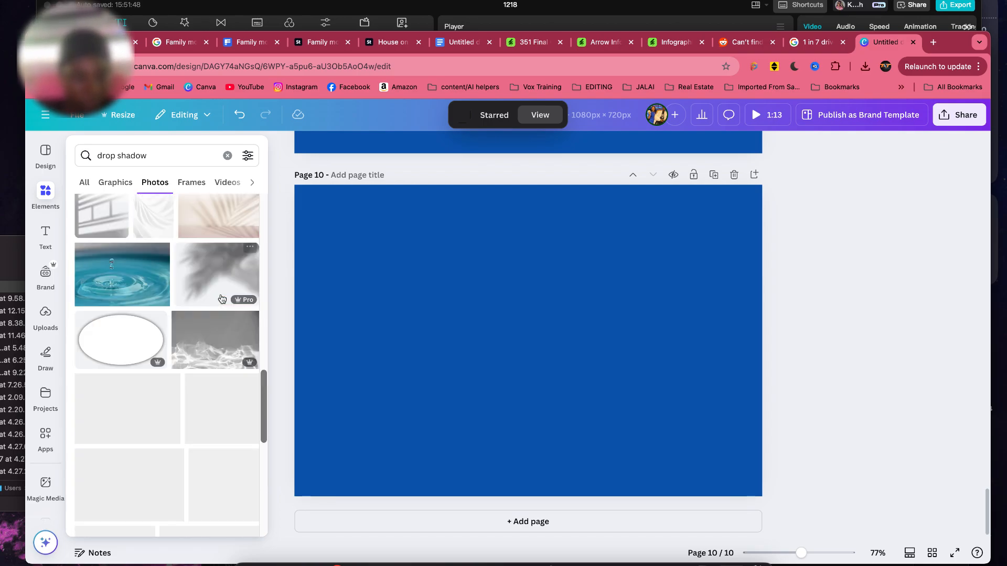
scroll(223, 297, "up", 15)
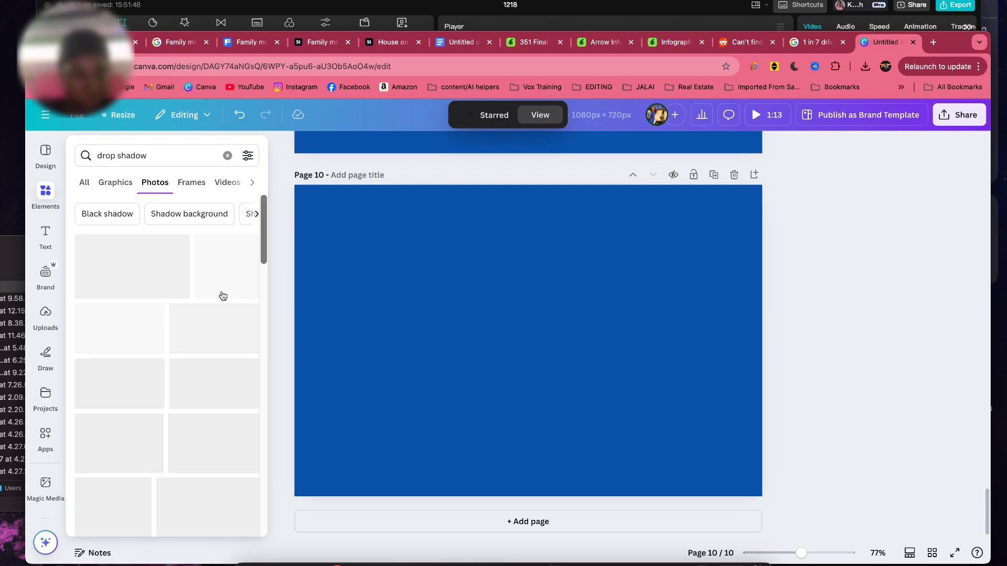
left_click(225, 284)
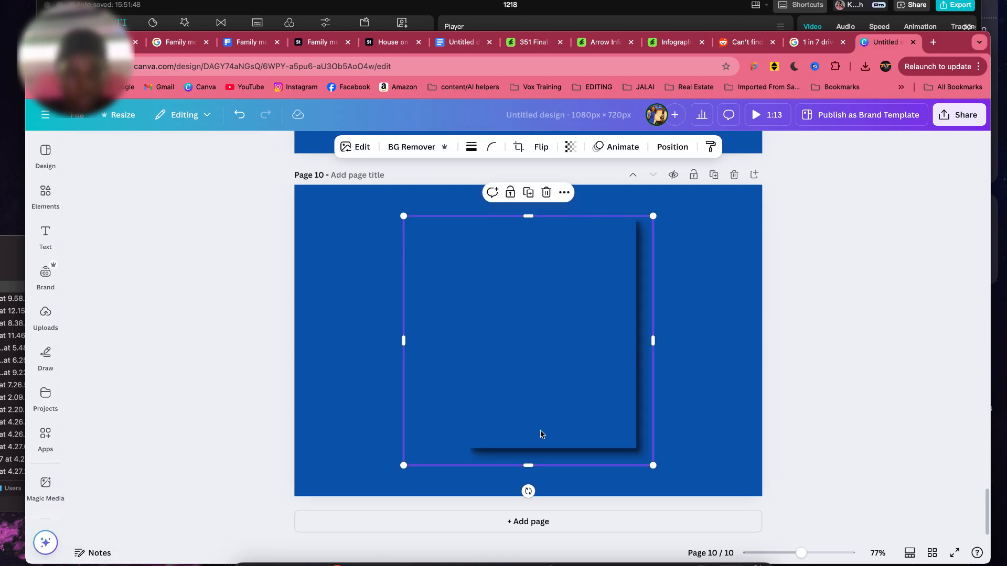
- Examine how the picture shadow on page 9 is built, checking its layers and the image effects of both stacked pictures
left_click(41, 195)
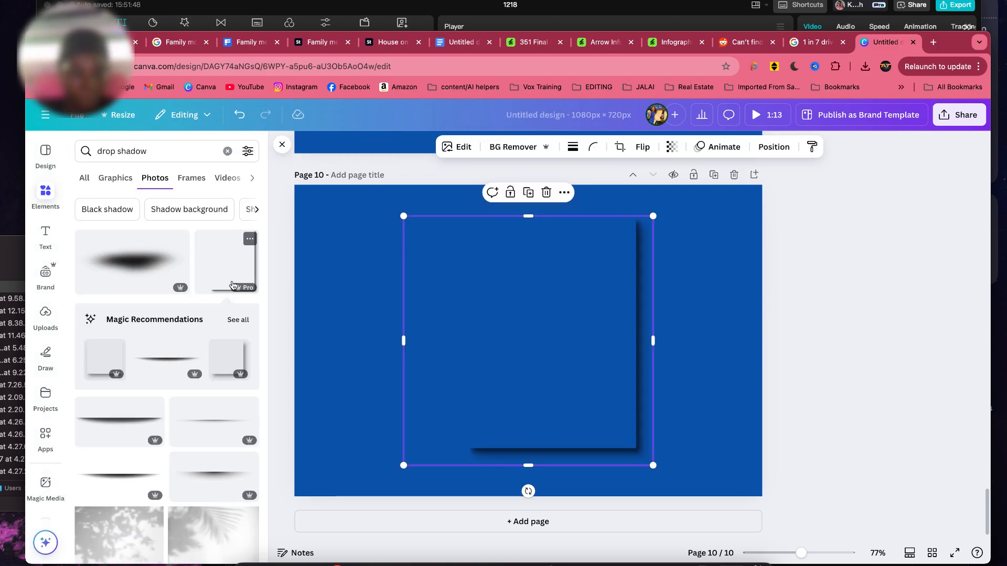
scroll(380, 322, "up", 6)
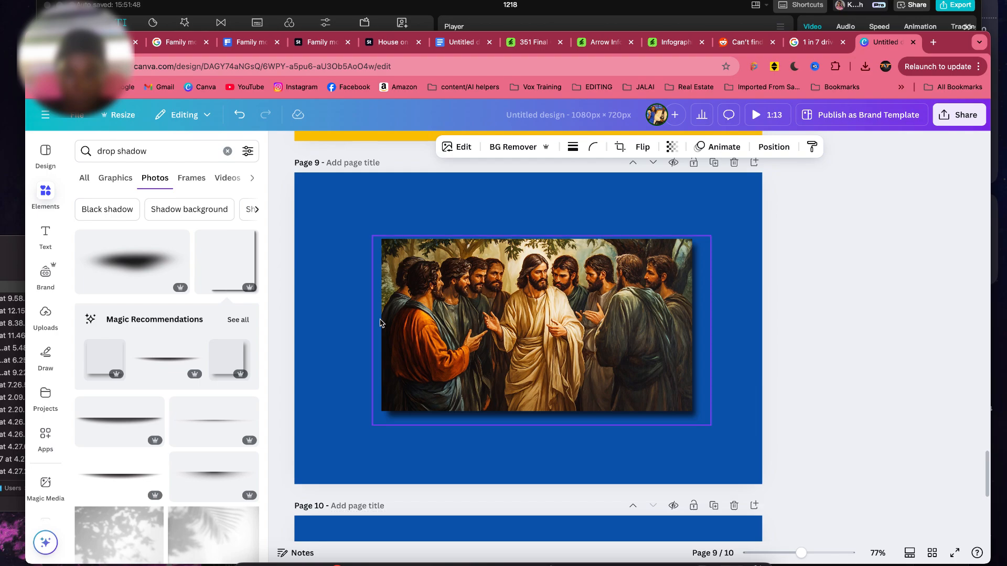
left_click(706, 332)
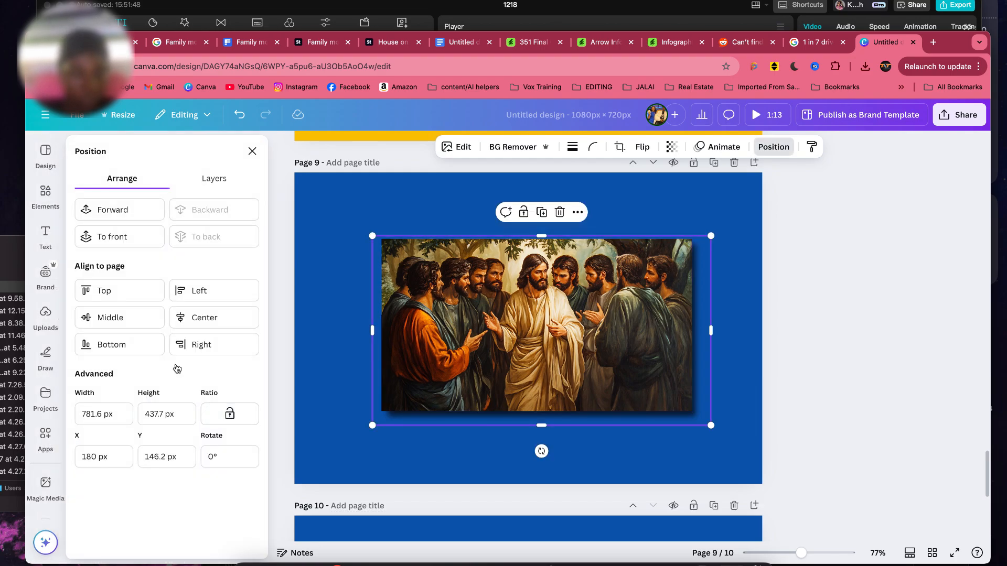
left_click(209, 178)
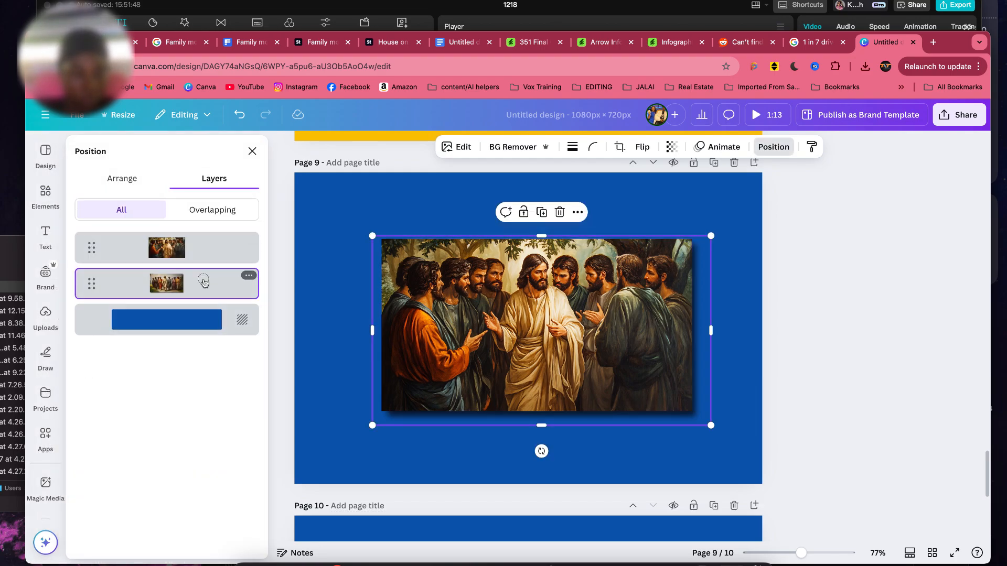
right_click(203, 282)
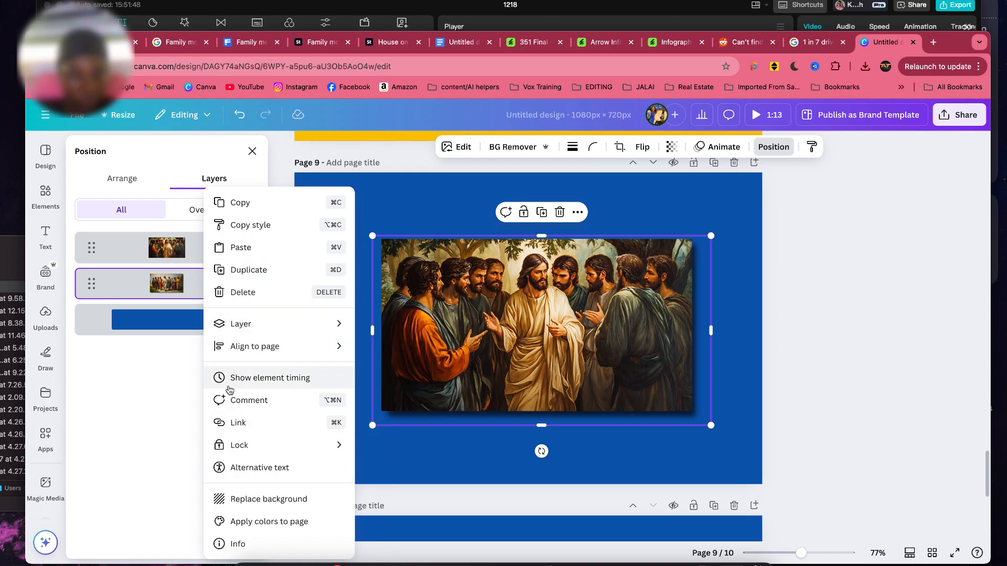
left_click(441, 290)
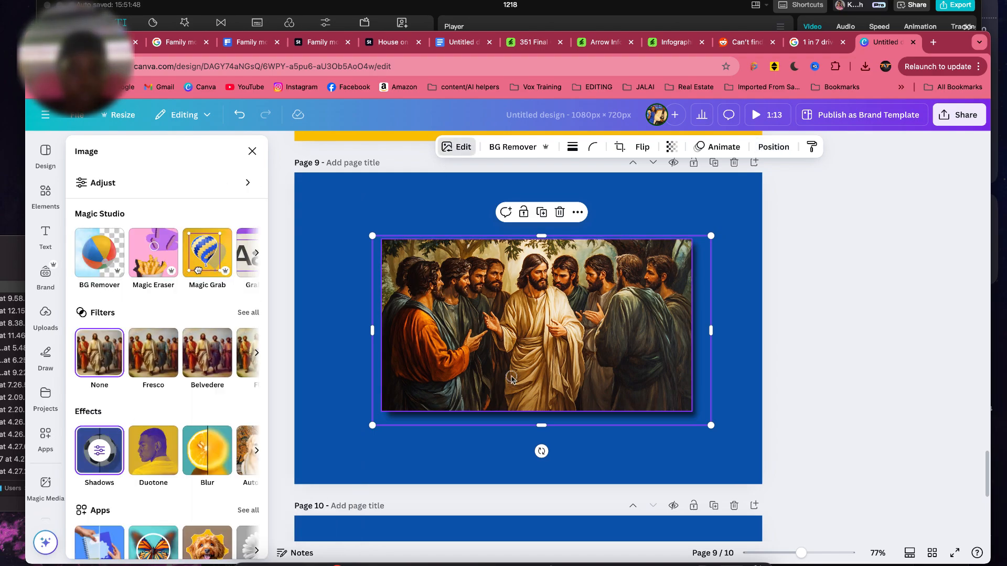
left_click(554, 388)
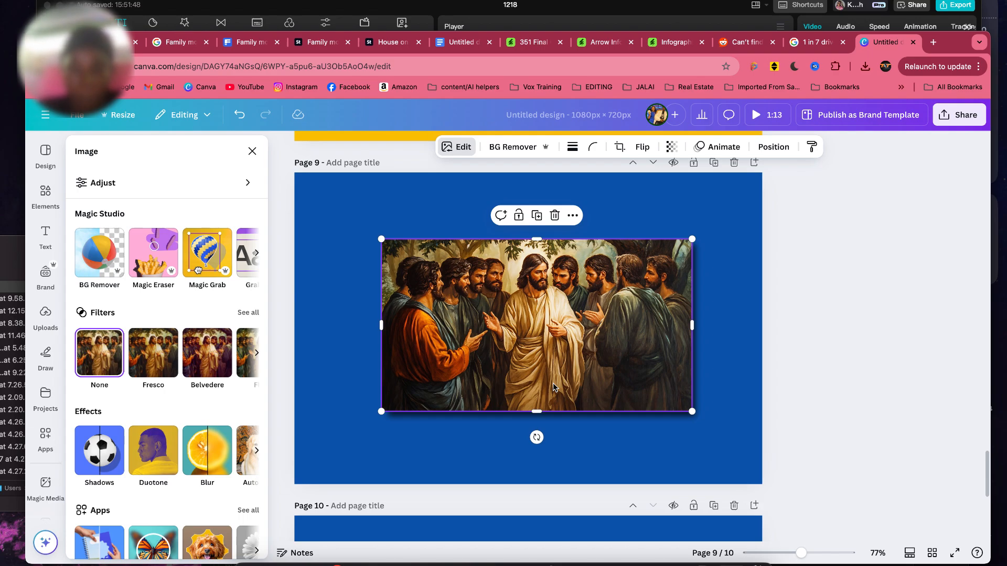
- Rotate the Rectangle shadow image on page 10 a quarter turn clockwise
scroll(553, 388, "down", 6)
left_click(580, 390)
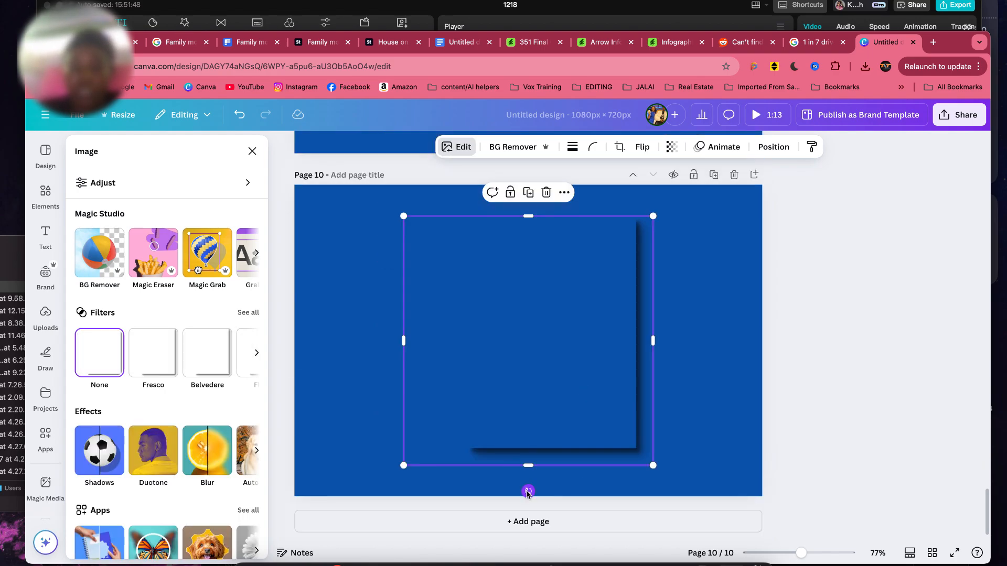
left_click_drag(529, 491, 302, 344)
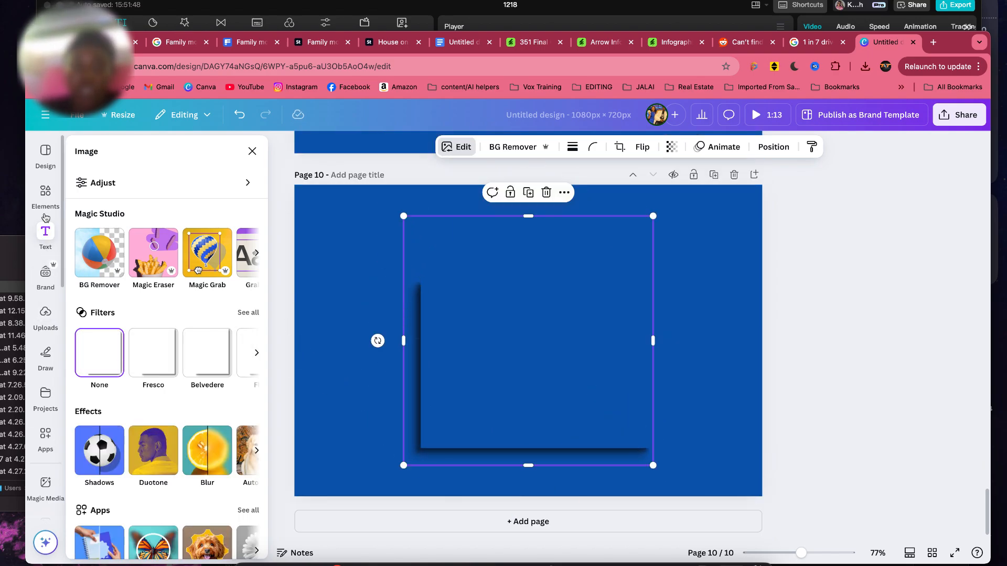
- Place the uploaded photo of the speaker at the lectern over the shadow on page 10, shrink it, and crop its upper edge
left_click(45, 193)
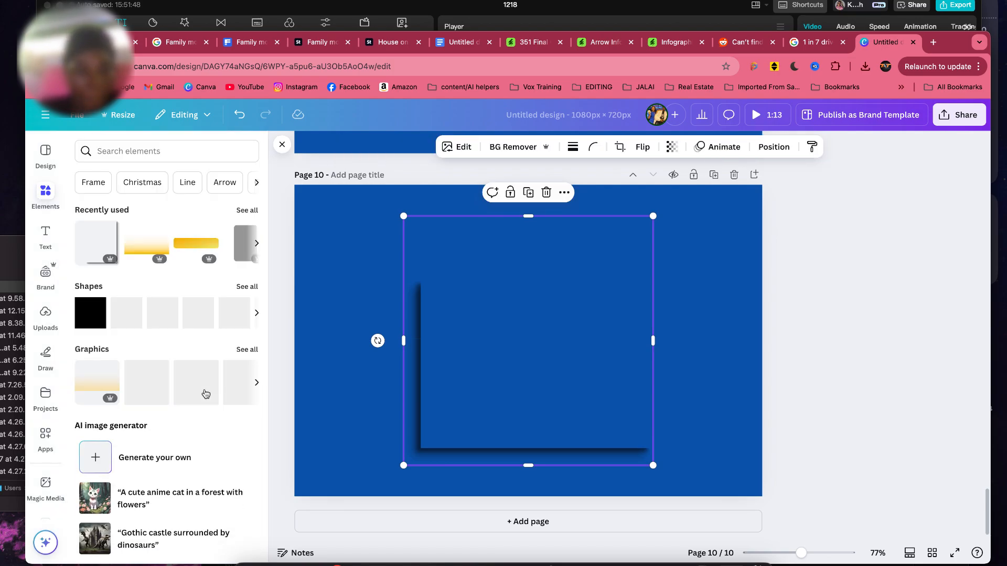
left_click(44, 314)
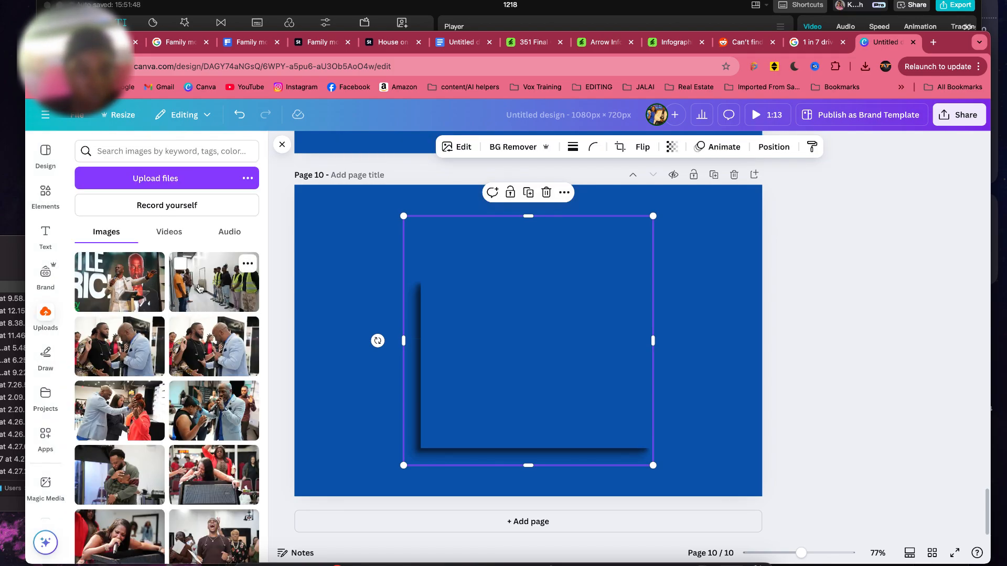
left_click_drag(117, 285, 547, 388)
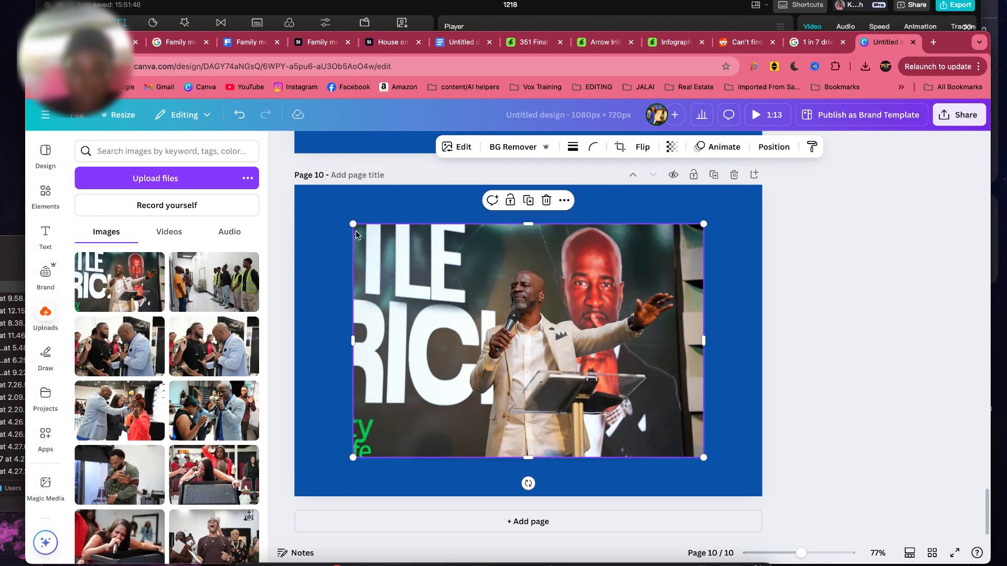
left_click_drag(354, 224, 450, 257)
left_click_drag(484, 346, 473, 337)
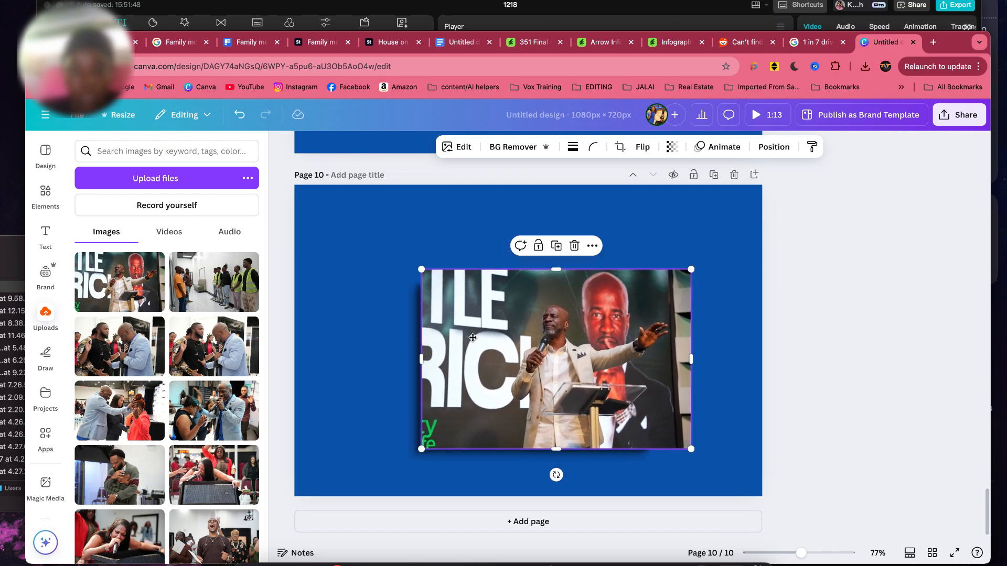
mouse_move(553, 271)
left_mouse_down()
mouse_move(560, 298)
mouse_move(564, 283)
left_mouse_up()
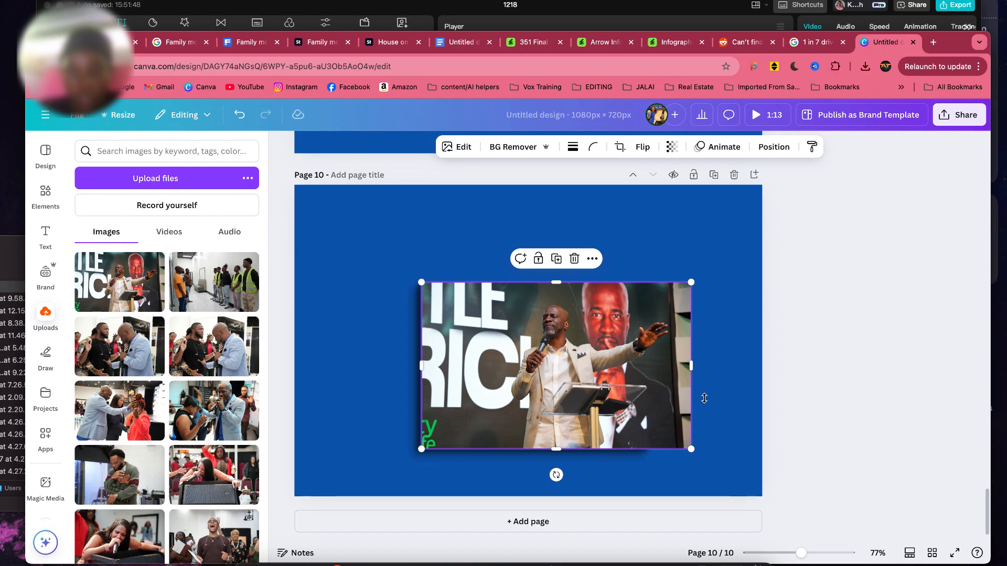
- Delete the uploaded speaker photo and the rectangle shadow image from page 10
left_click(723, 382)
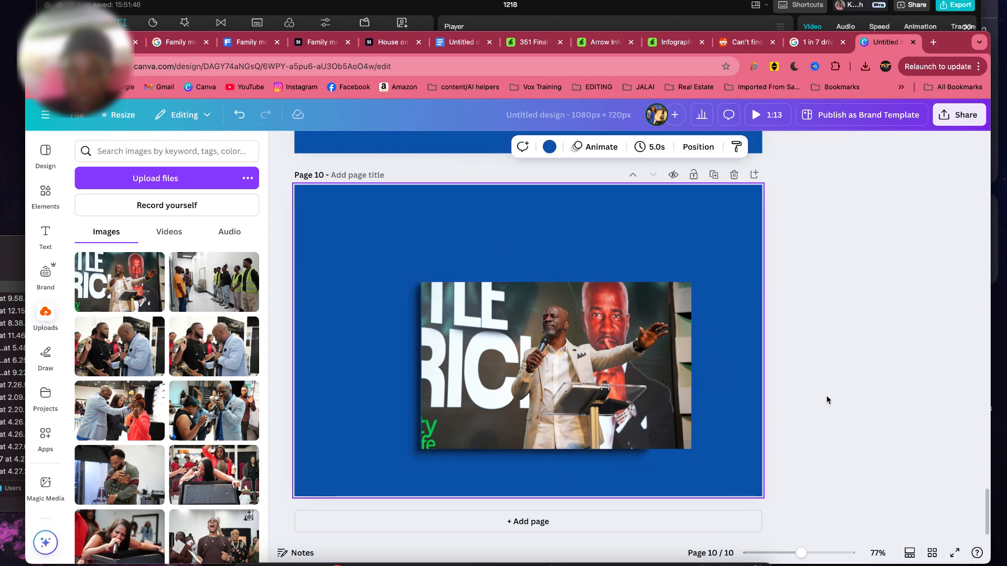
left_click(646, 371)
key("Delete")
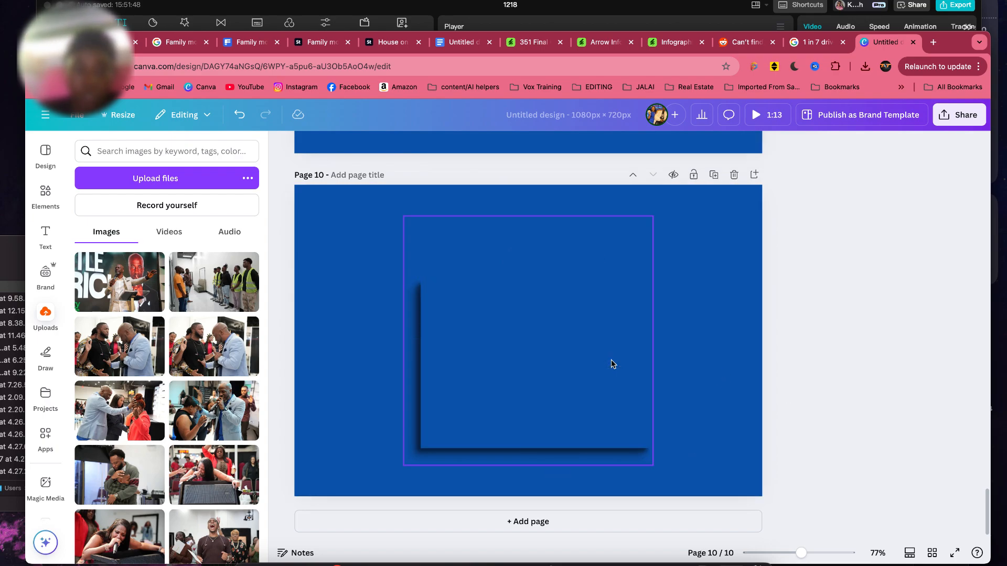
left_click(517, 364)
key("Delete")
scroll(518, 364, "up", 5)
scroll(518, 364, "down", 5)
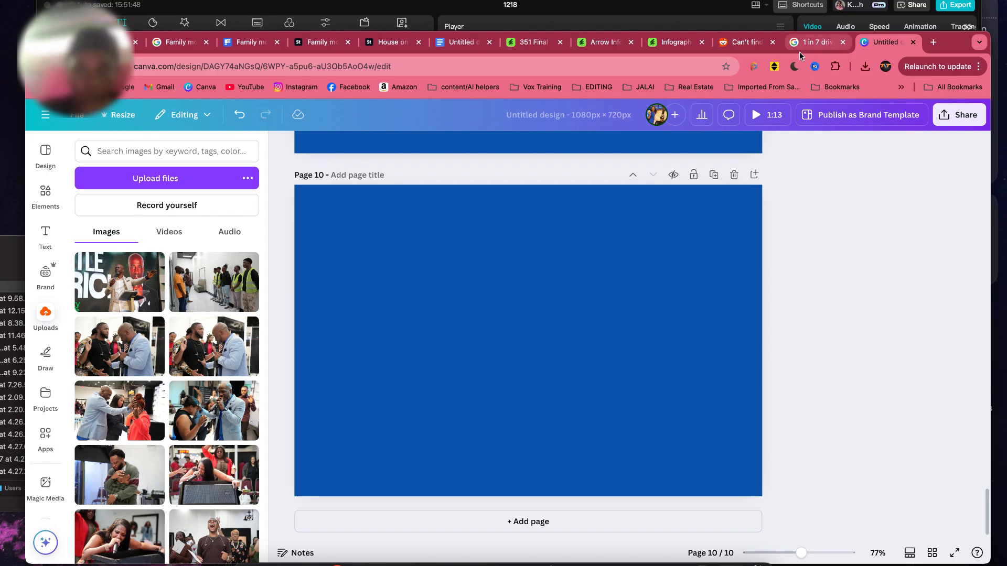
- Check the insured items in the Google Docs script and search Canva's elements for exactly "homes car jewlry"
left_click(461, 42)
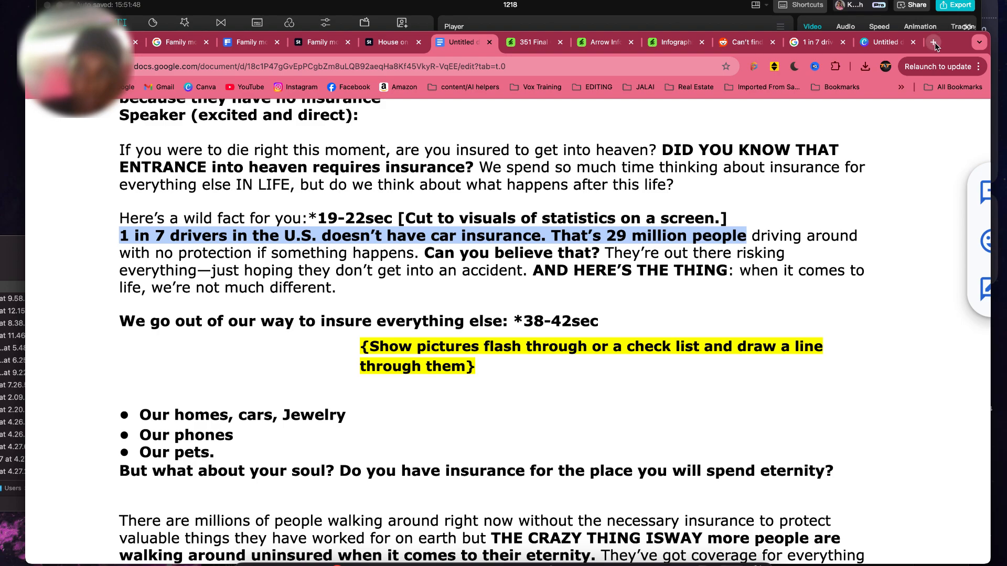
left_click(891, 42)
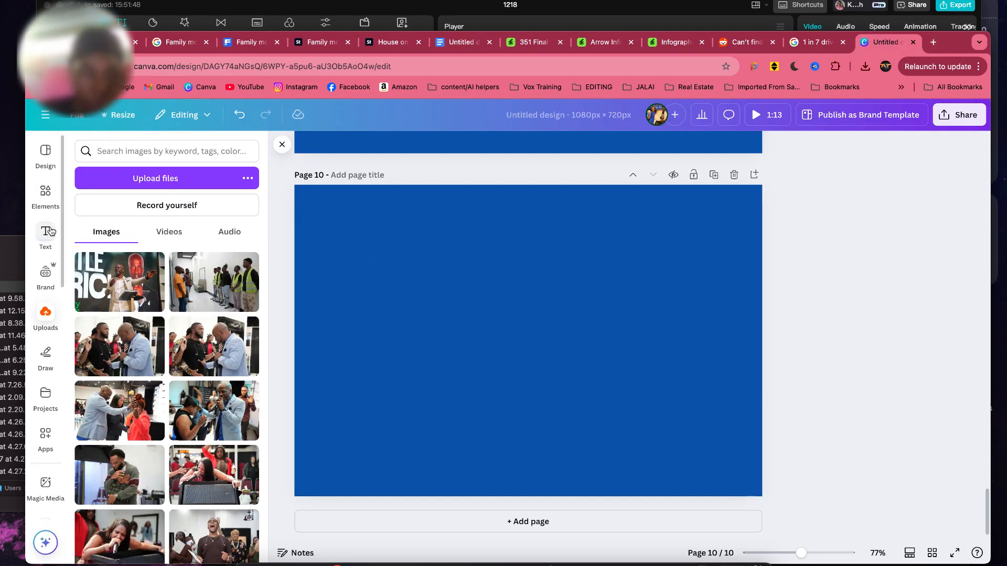
left_click(45, 194)
left_click(135, 150)
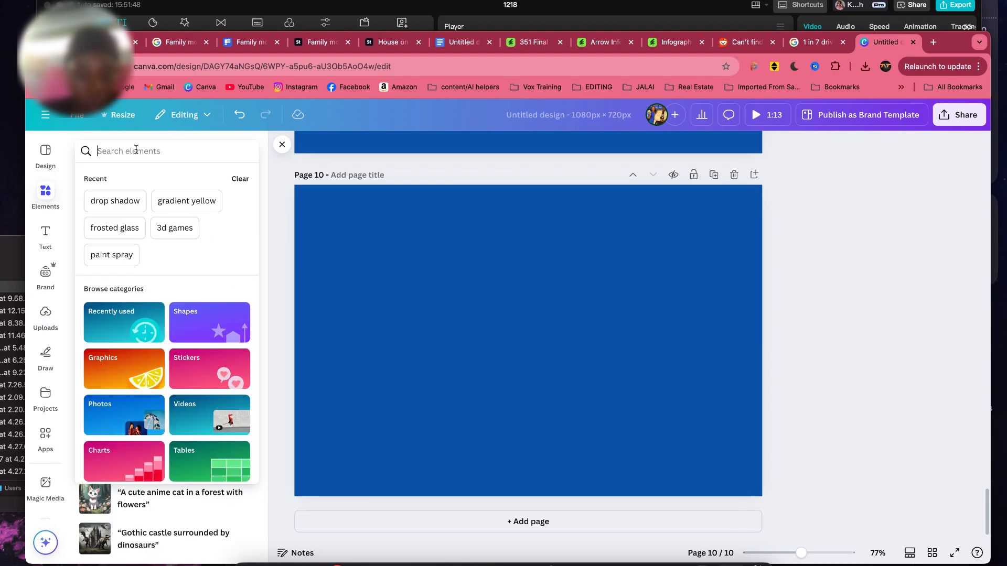
type("homes ca")
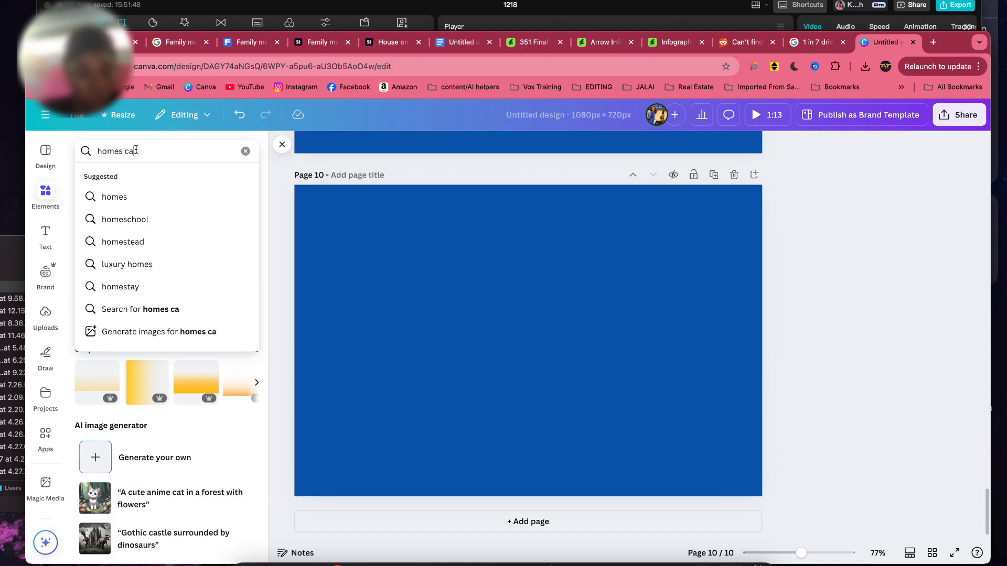
type("r jewlry")
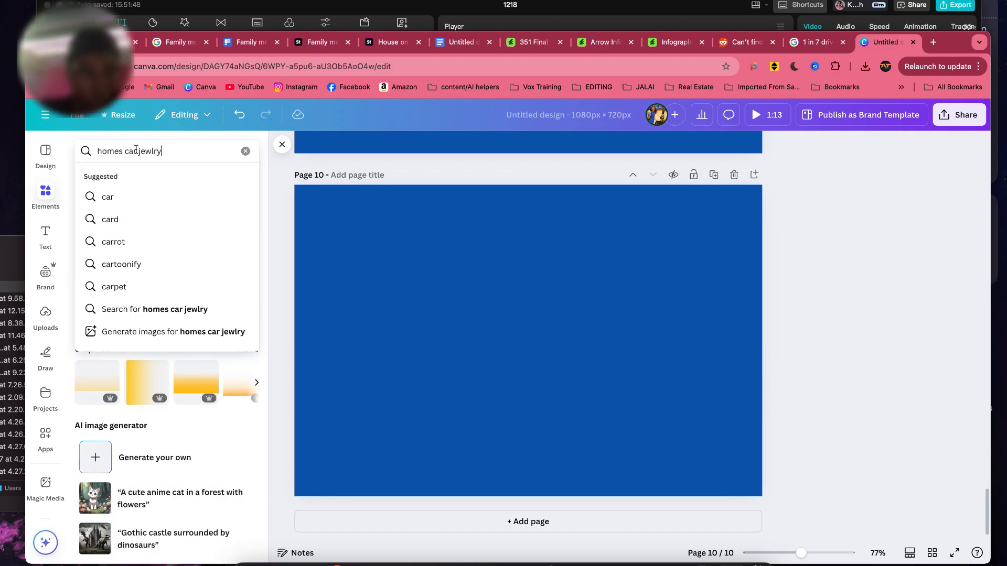
key("Return")
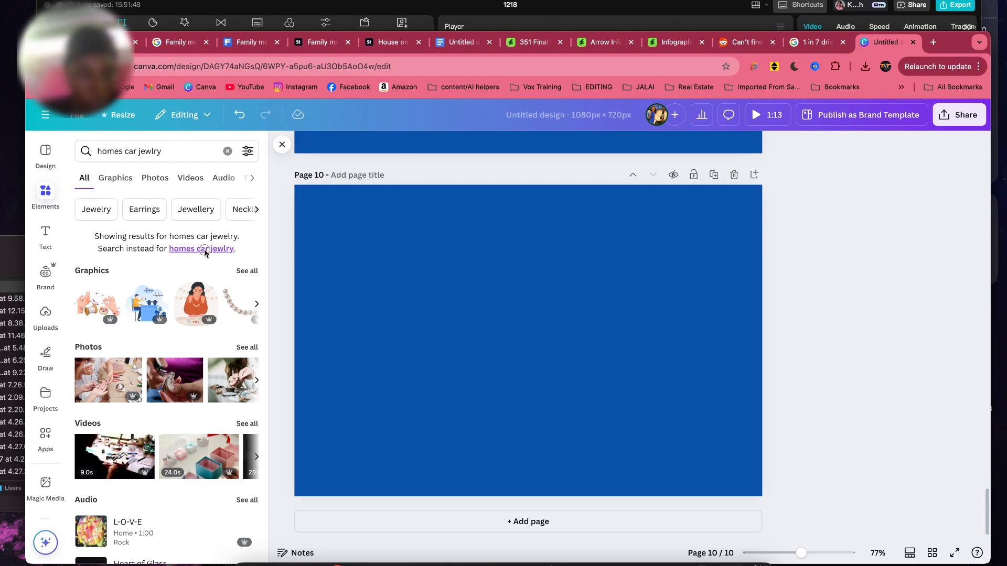
left_click(203, 248)
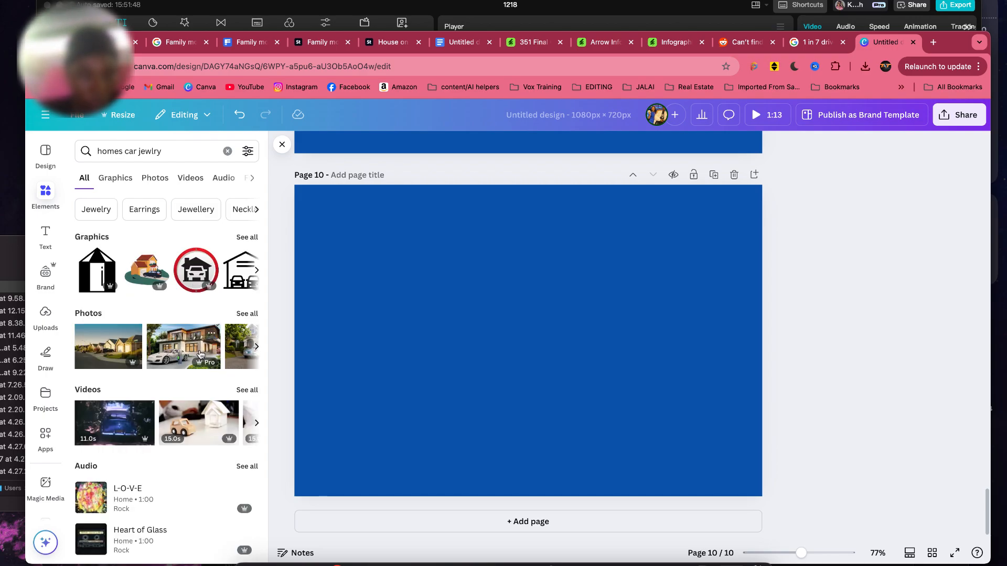
- Add the modern house photo with the white car to page 10, open all photo results, and shrink and center the picture
left_click(200, 354)
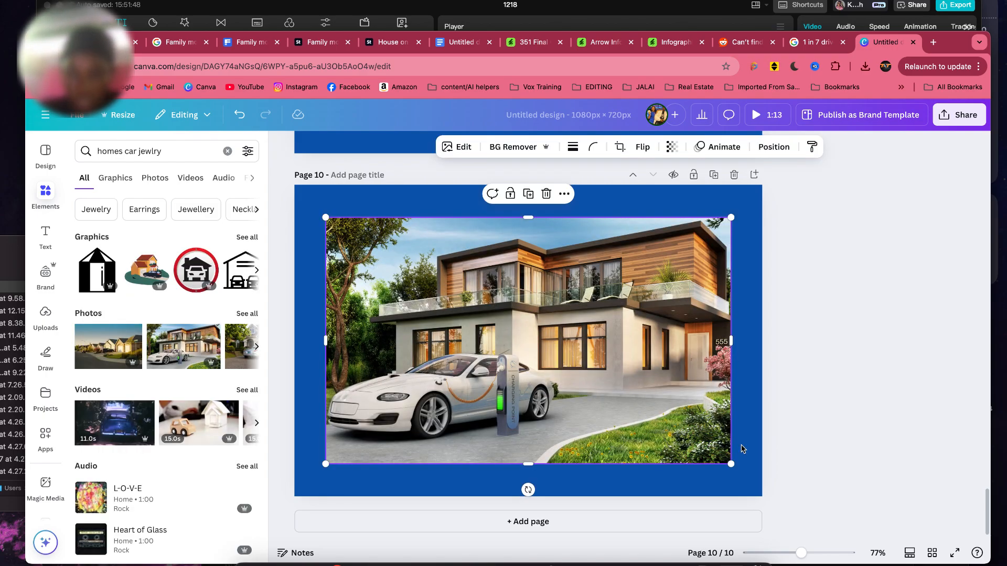
left_click(247, 315)
scroll(246, 372, "down", 2)
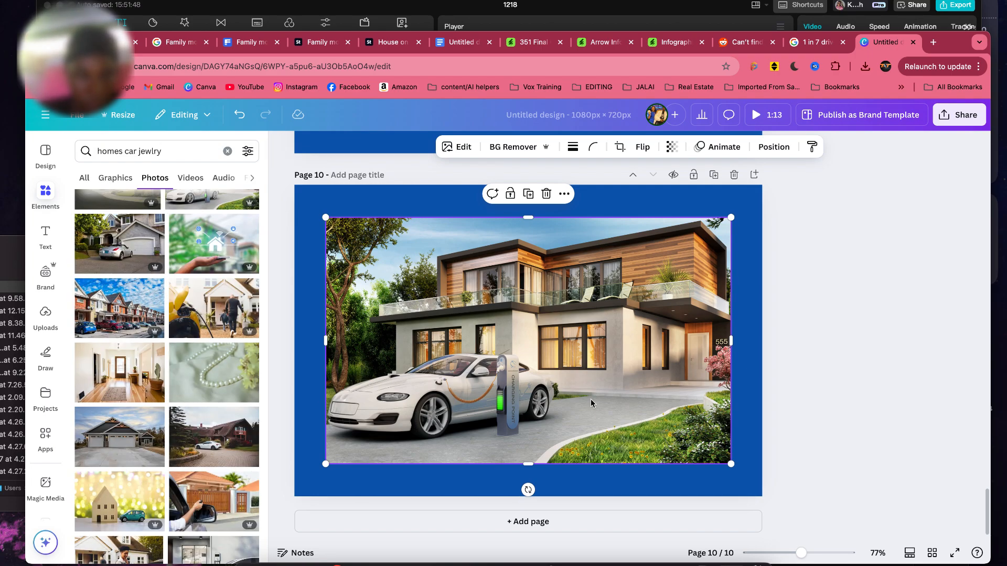
left_click_drag(730, 467, 580, 381)
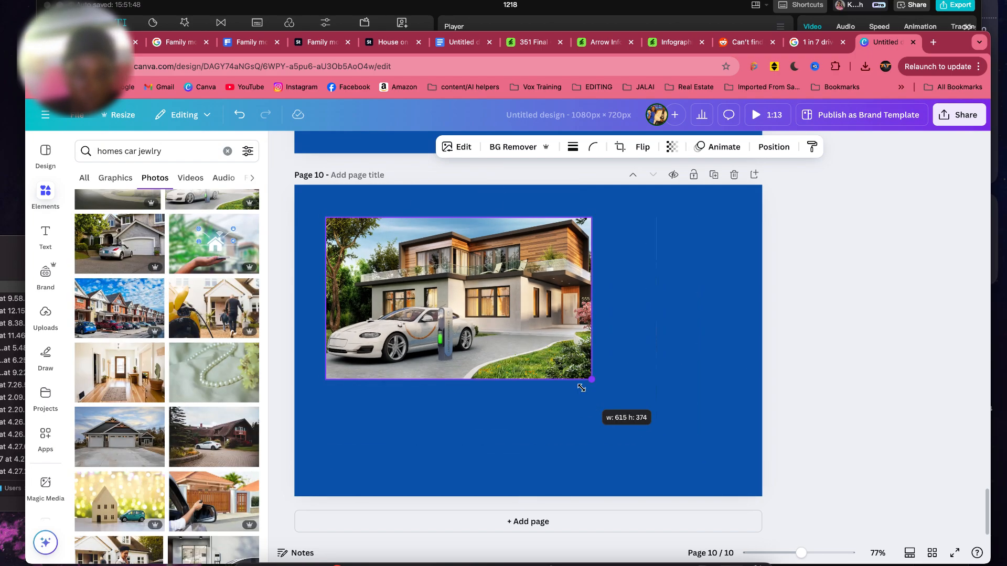
left_click_drag(534, 353, 600, 378)
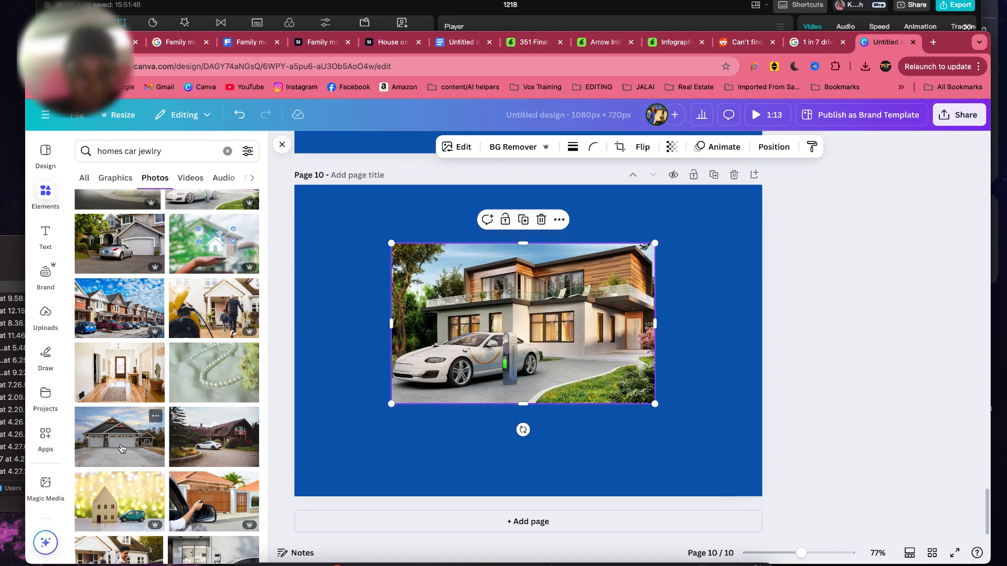
- Try the photos of the dark-roofed garage house and the gray house with a parked car on page 10, discarding each
left_click(121, 448)
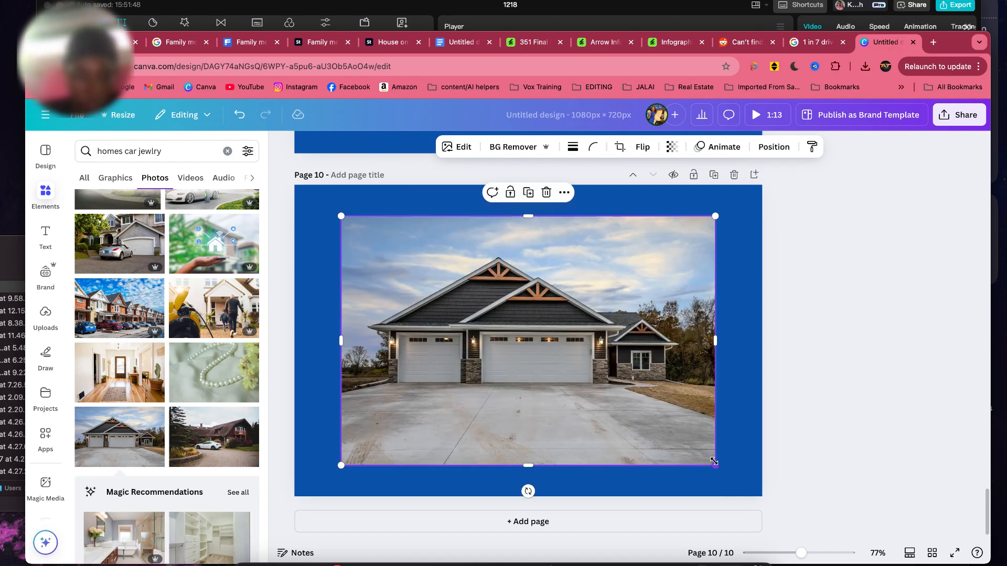
key("Delete")
scroll(183, 496, "down", 5)
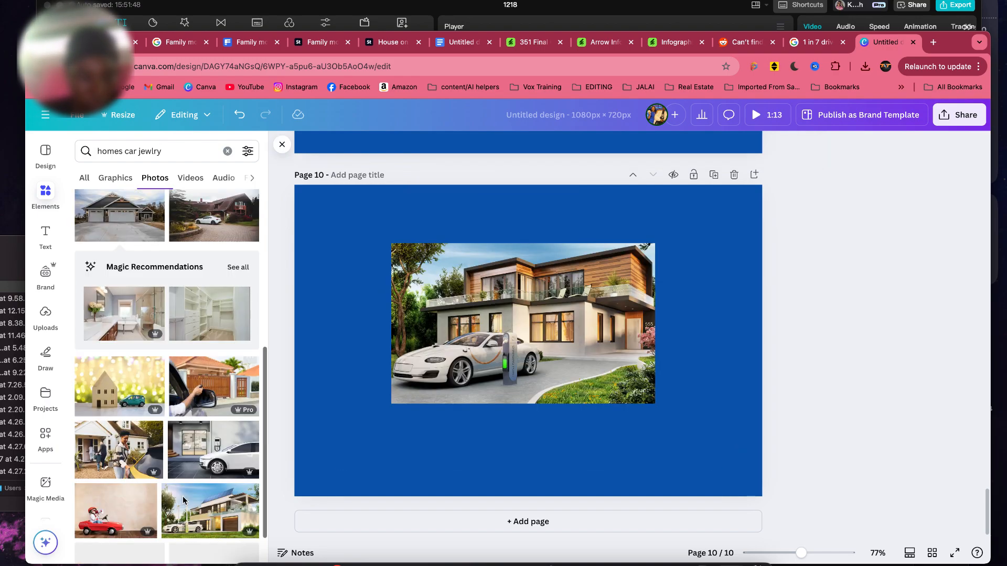
scroll(183, 496, "up", 5)
left_click(118, 237)
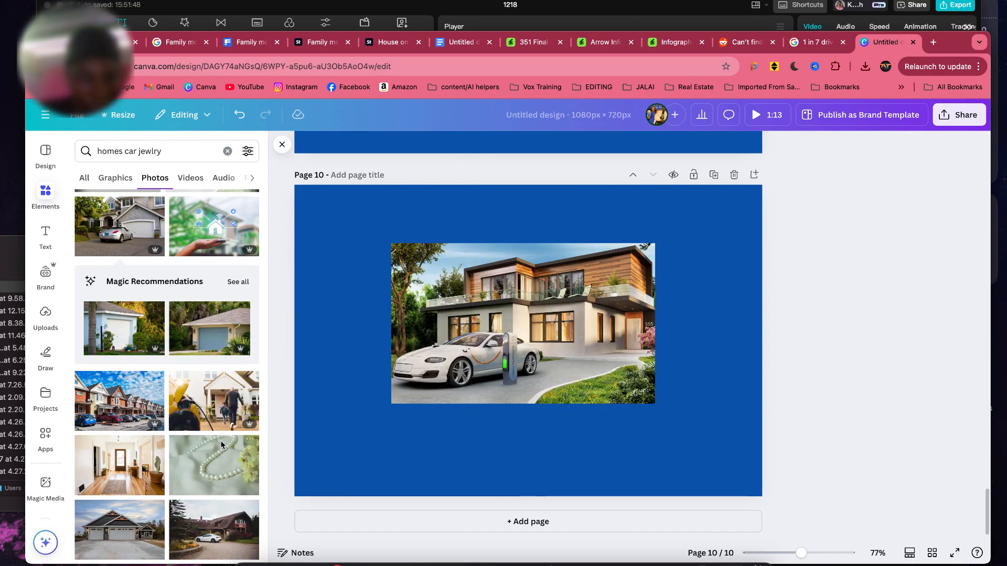
- Add the photo of the beige two-story house with the blue gable to page 10, shrink it, crop its top, and position it
scroll(220, 443, "down", 10)
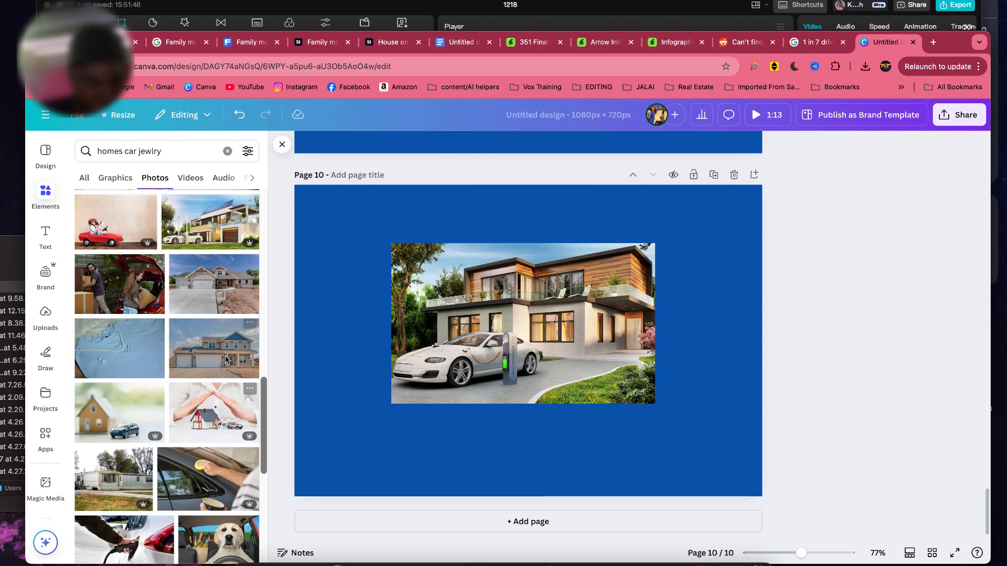
left_click(214, 348)
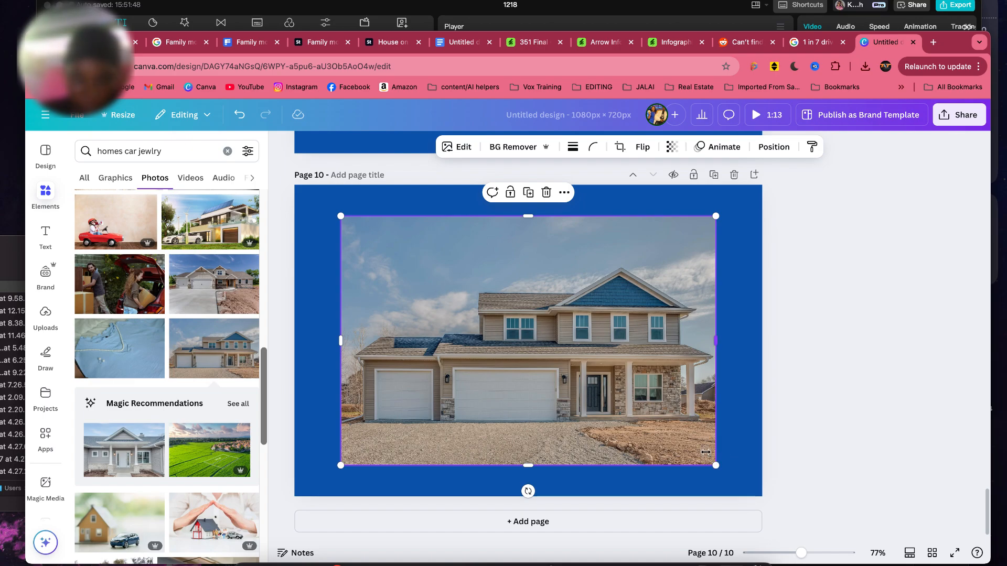
left_click_drag(705, 452, 624, 411)
left_click_drag(583, 348, 633, 399)
left_click_drag(532, 270, 533, 295)
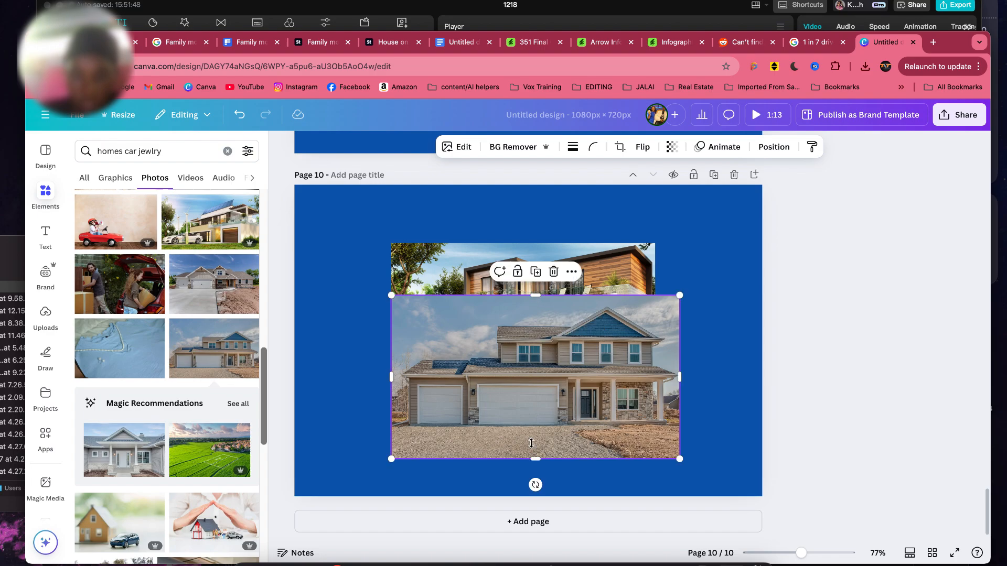
left_click_drag(568, 402, 563, 383)
- Remove the modern house photo with the white car from page 10 and select the beige house photo
left_click(584, 263)
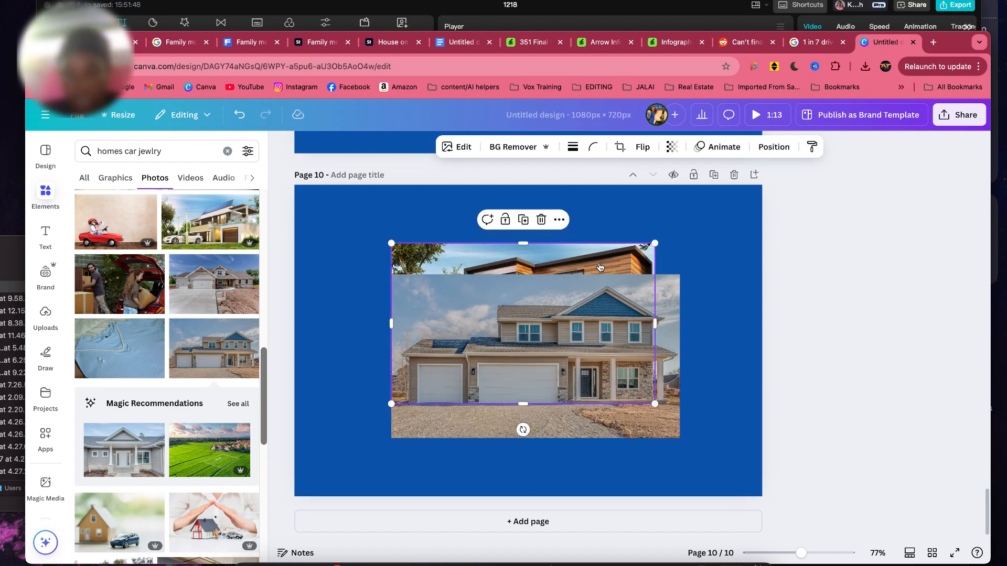
left_click_drag(584, 265, 519, 234)
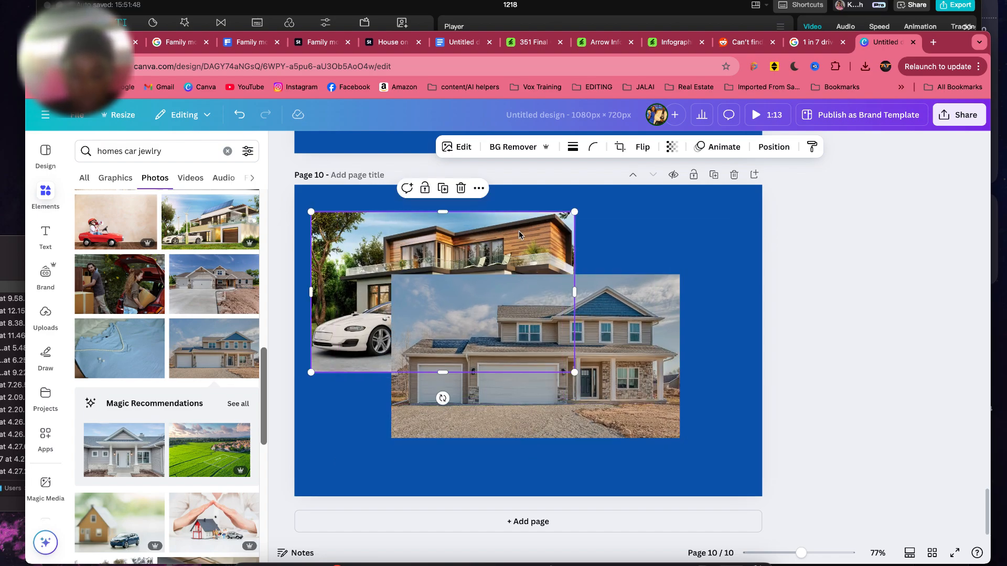
left_click(670, 147)
left_click_drag(659, 194, 612, 193)
left_click(535, 335)
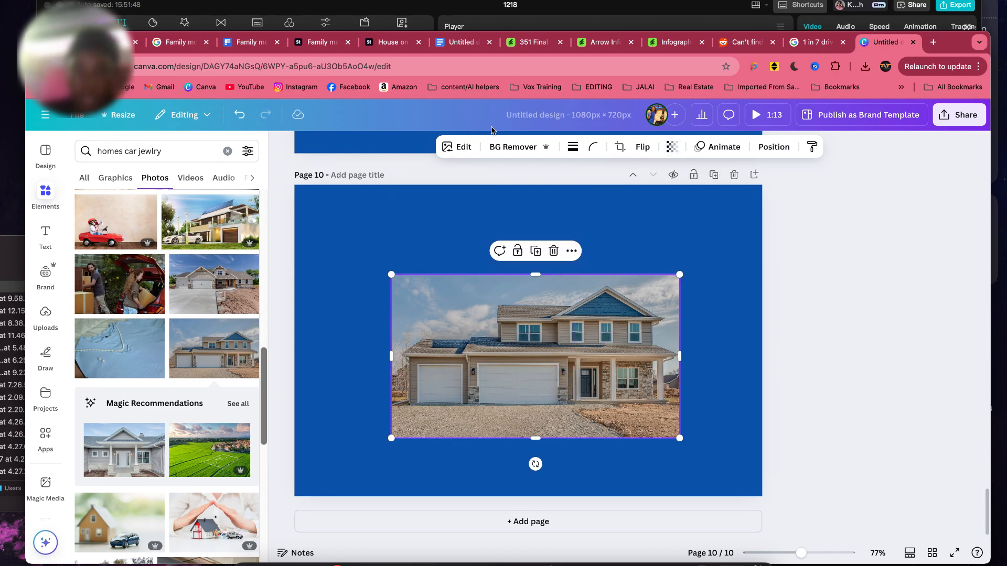
- Apply the Drop shadow effect to the beige house photo and enlarge the picture on page 10
left_click(457, 147)
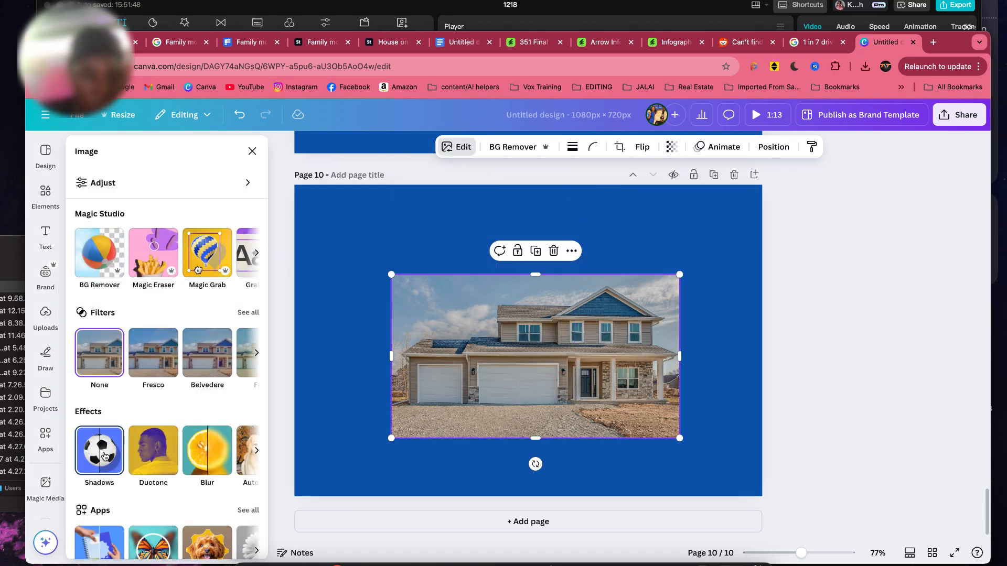
left_click(105, 456)
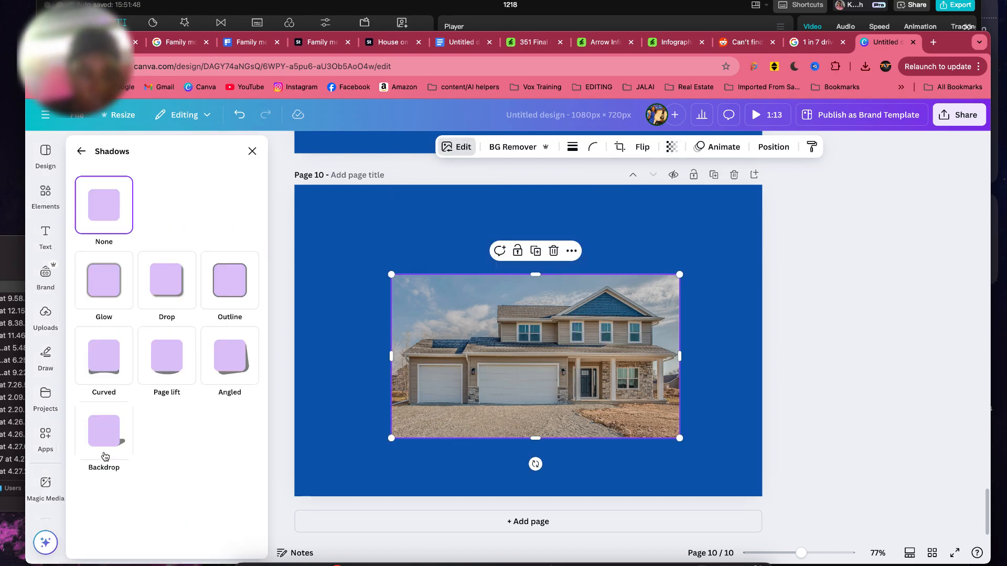
left_click(179, 284)
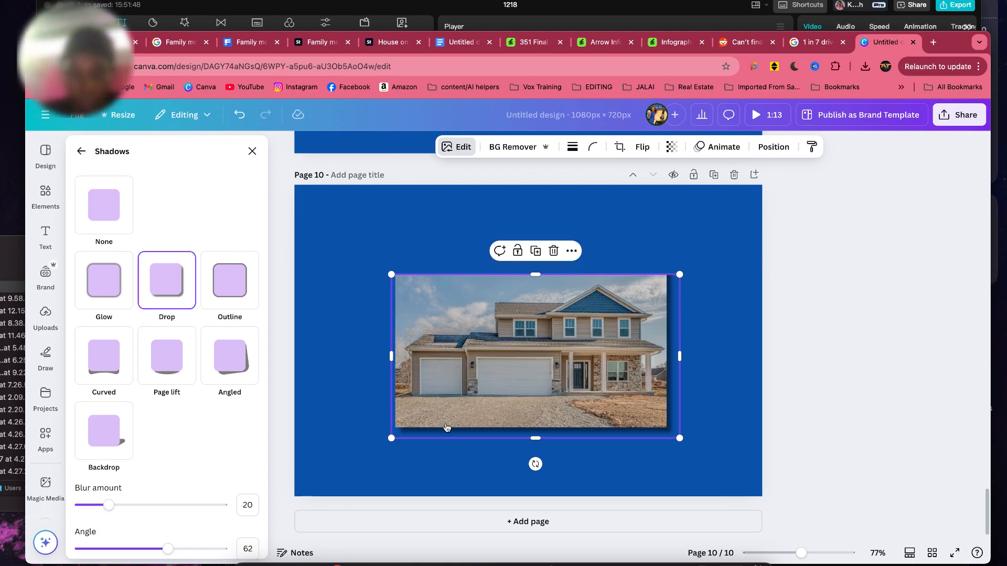
left_click_drag(370, 264, 341, 247)
left_click_drag(654, 433, 667, 434)
- Set the drop shadow's distance to 51, keeping its blur amount at 20
mouse_move(109, 505)
left_mouse_down()
mouse_move(150, 506)
mouse_move(90, 505)
mouse_move(109, 509)
left_mouse_up()
scroll(108, 509, "down", 3)
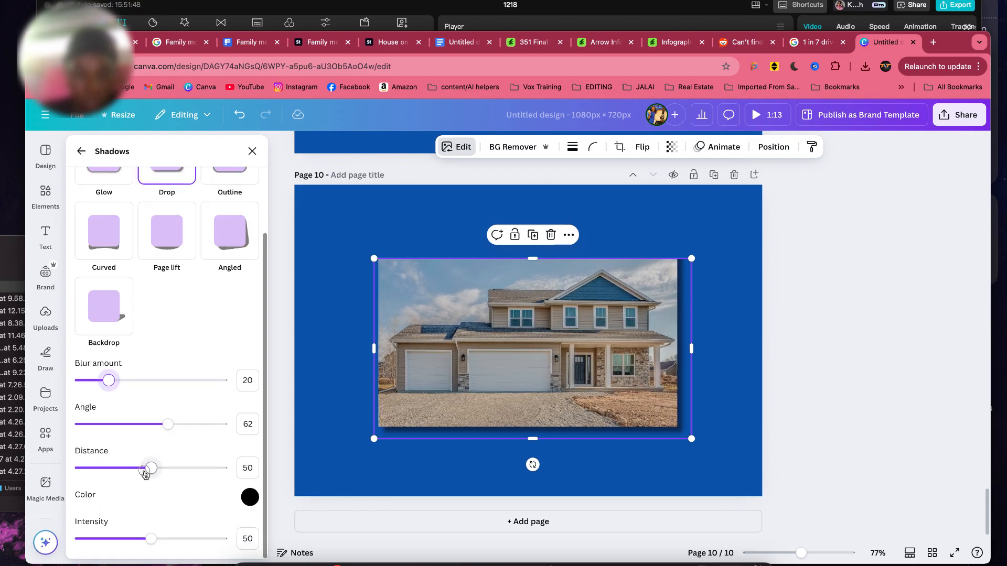
mouse_move(148, 468)
left_mouse_down()
mouse_move(190, 473)
mouse_move(153, 476)
left_mouse_up()
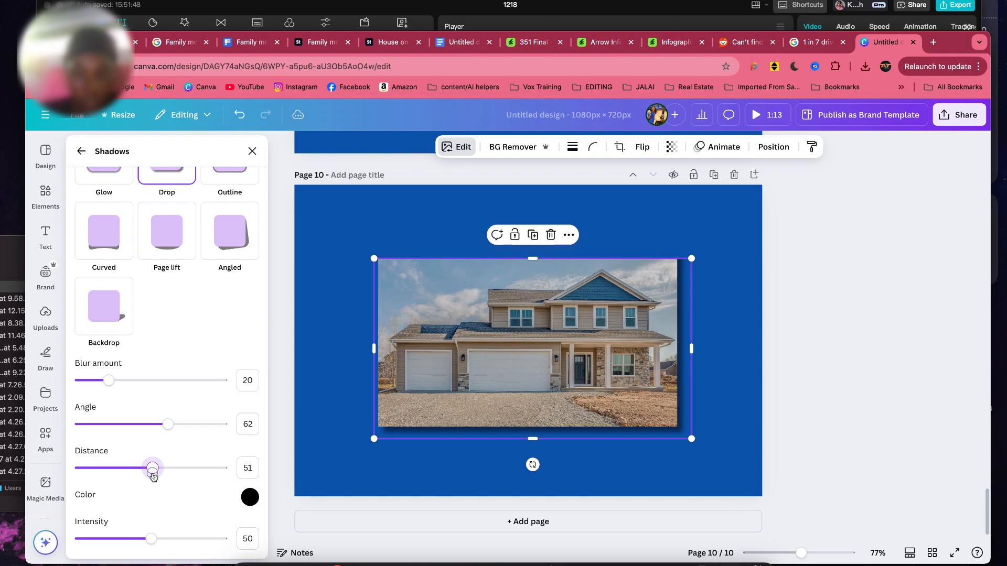
- Set the intensity of the beige house photo's drop shadow to 84
left_click_drag(182, 540, 211, 541)
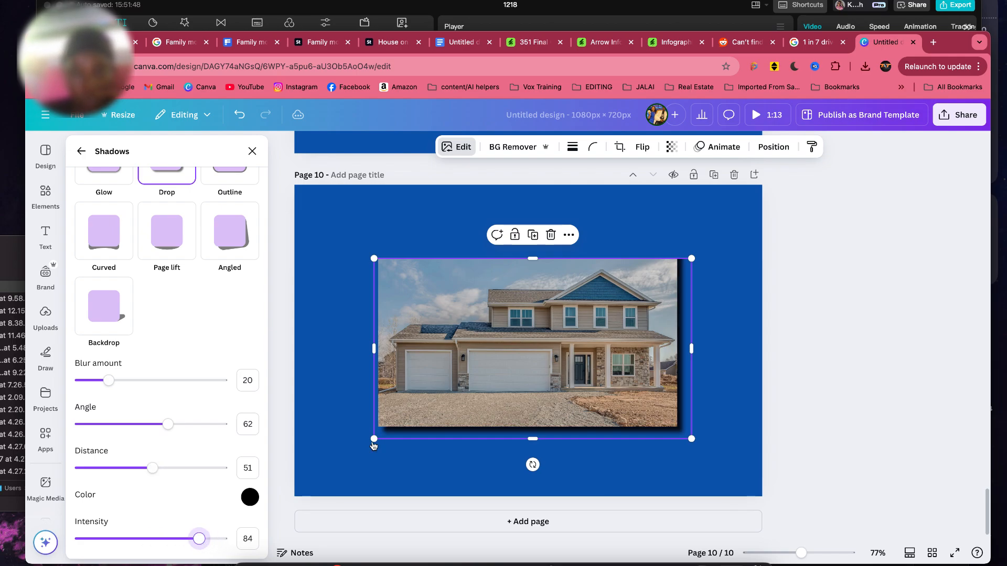
- Move the front painting on page 9 aside and open the Drop shadow settings of the picture behind it to check them
scroll(373, 445, "up", 6)
left_click(497, 388)
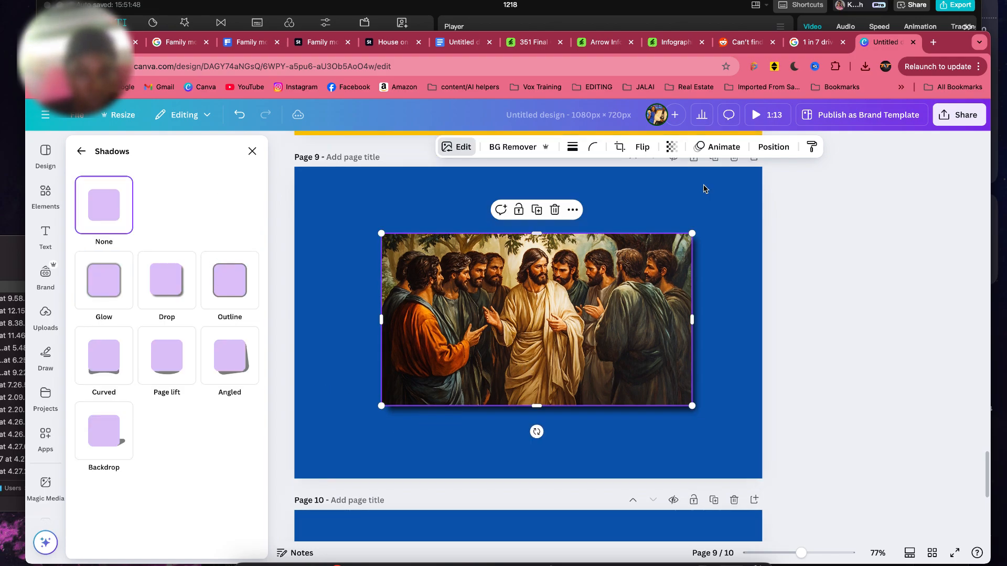
left_click(460, 150)
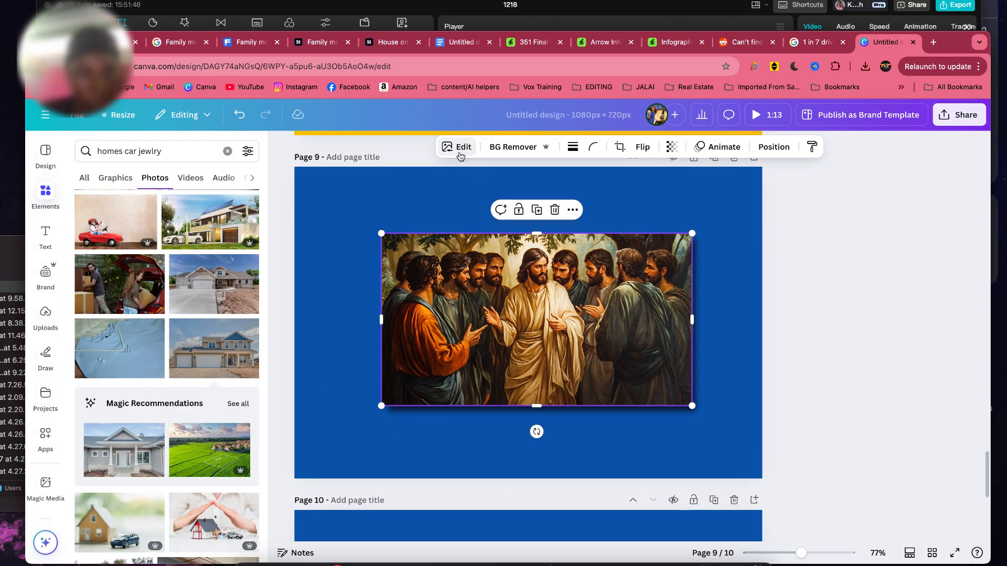
left_click(460, 151)
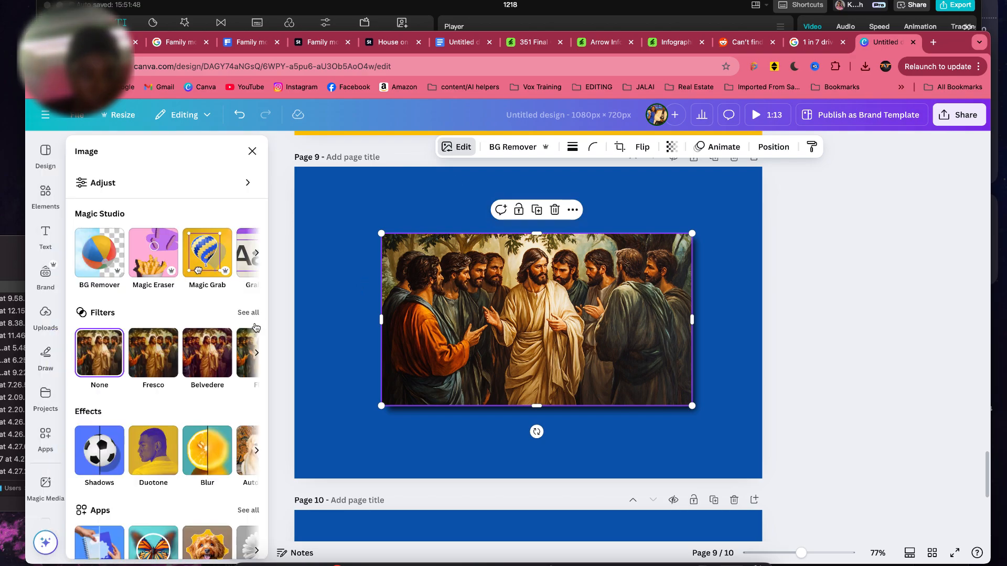
left_click_drag(554, 281, 508, 287)
left_click(676, 300)
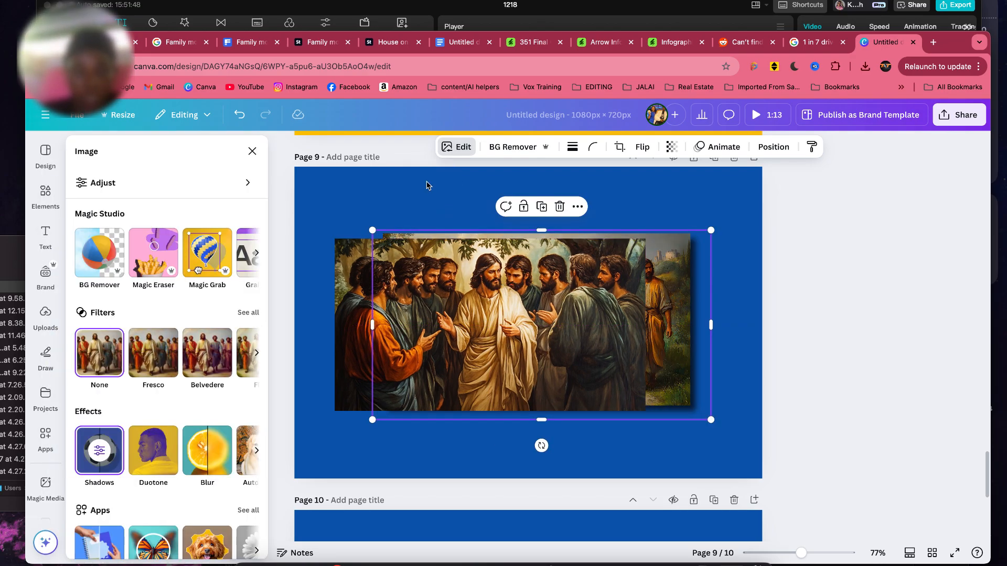
left_click(96, 460)
scroll(210, 448, "down", 2)
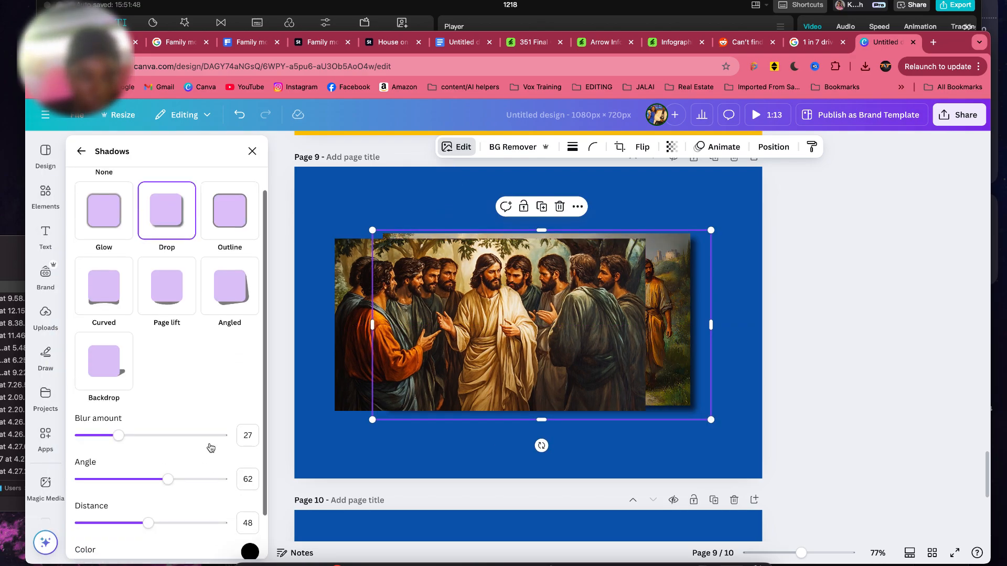
scroll(207, 434, "down", 3)
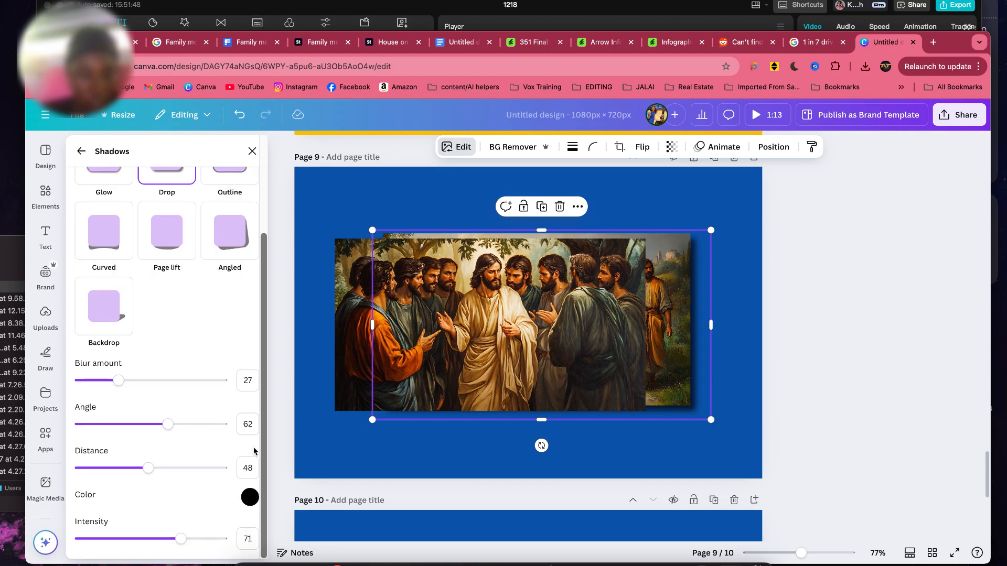
- Set the page 10 house photo's drop shadow to blur amount 27, distance 48 and intensity 71
scroll(527, 505, "down", 5)
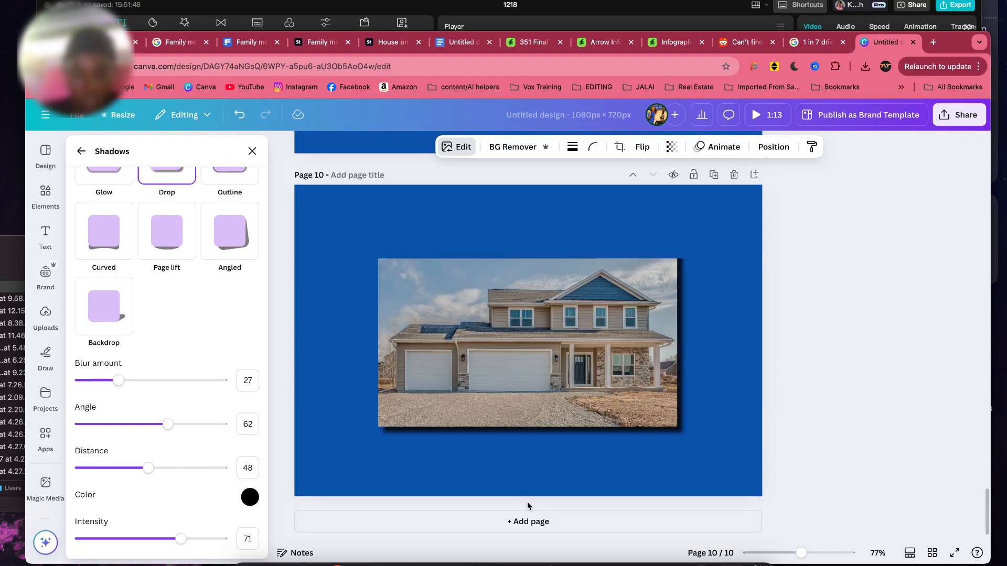
left_click(547, 371)
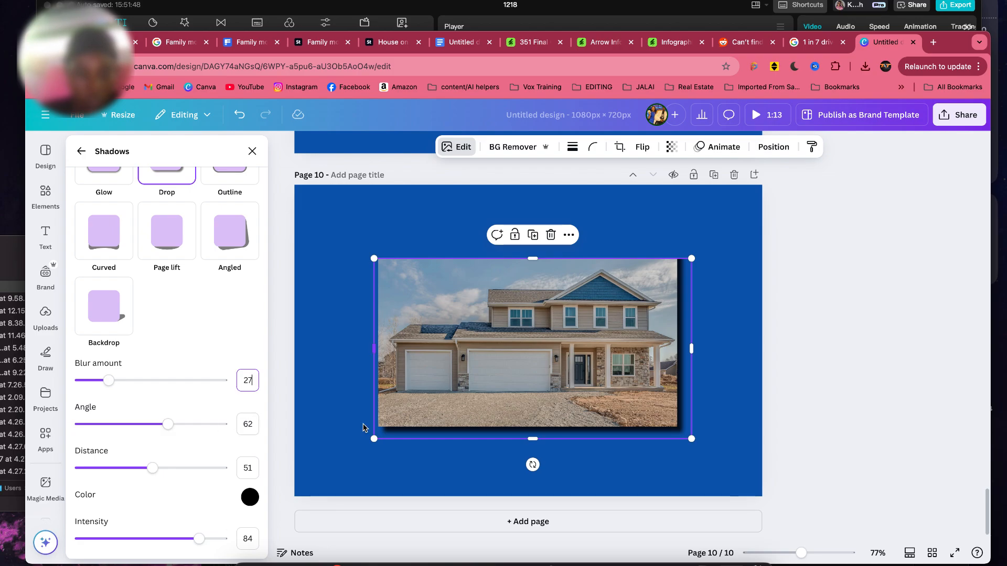
left_click(247, 469)
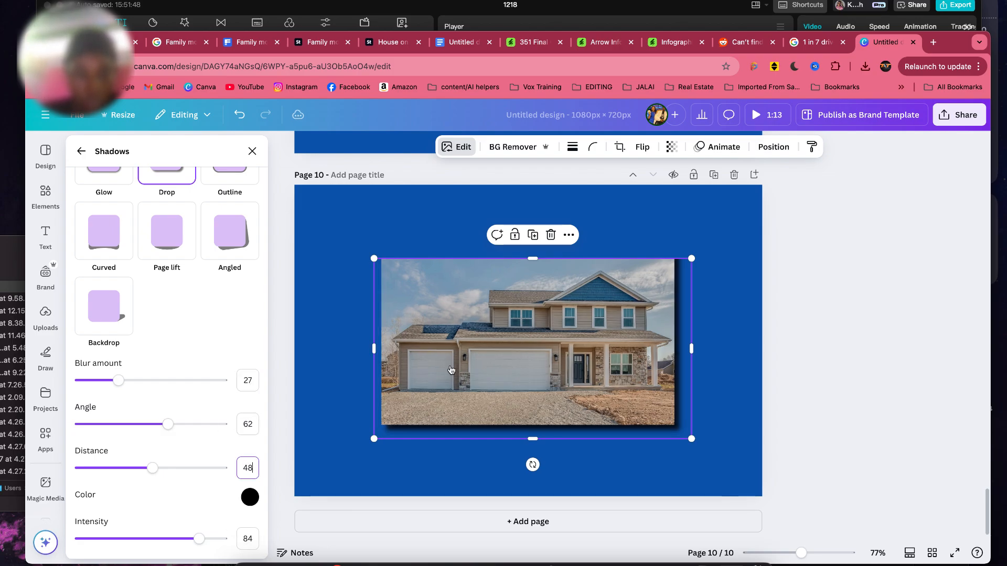
left_click(248, 540)
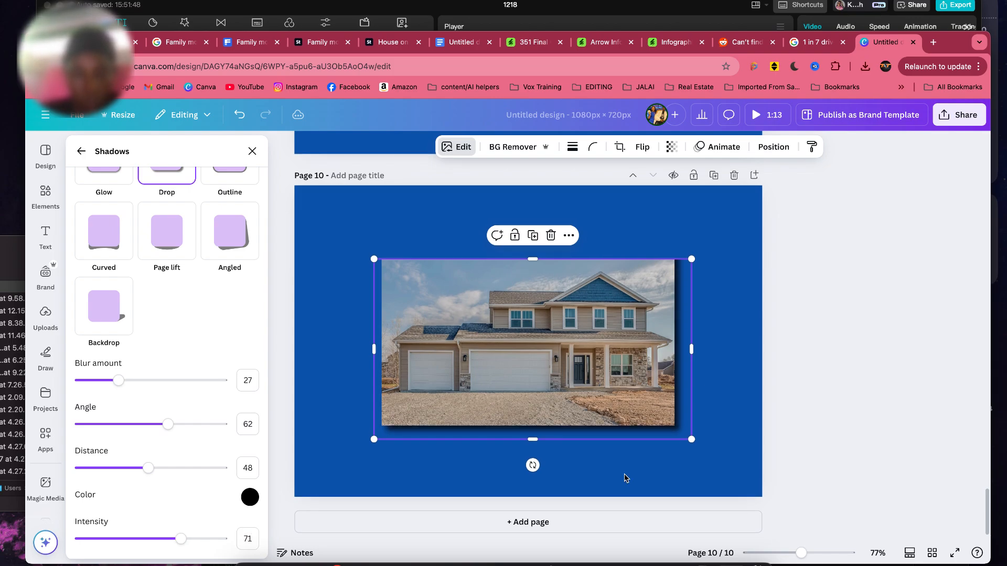
- Compare the drop shadow settings of the back picture on page 9 with those of the house photo on page 10
scroll(624, 474, "up", 7)
left_click(693, 360)
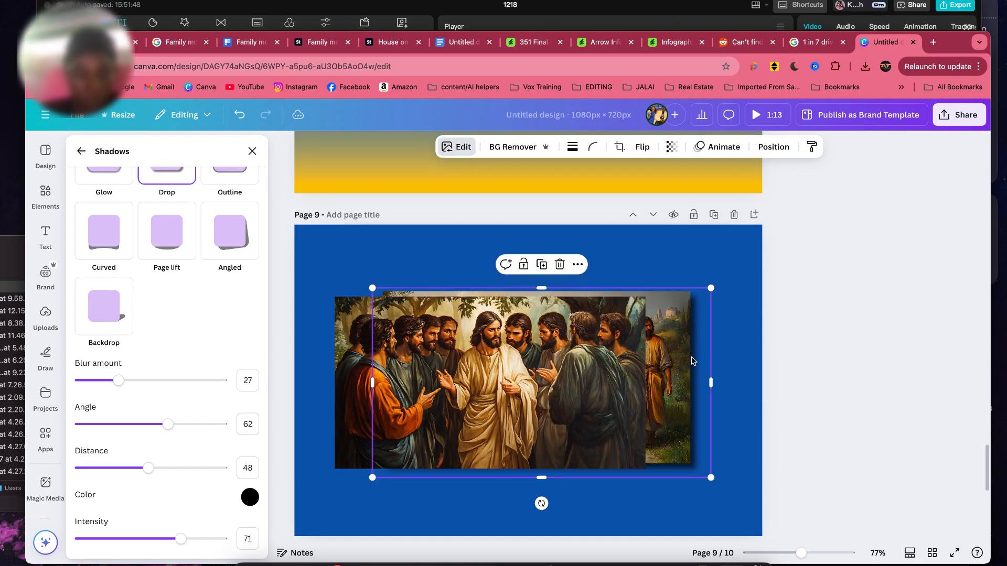
scroll(306, 489, "down", 7)
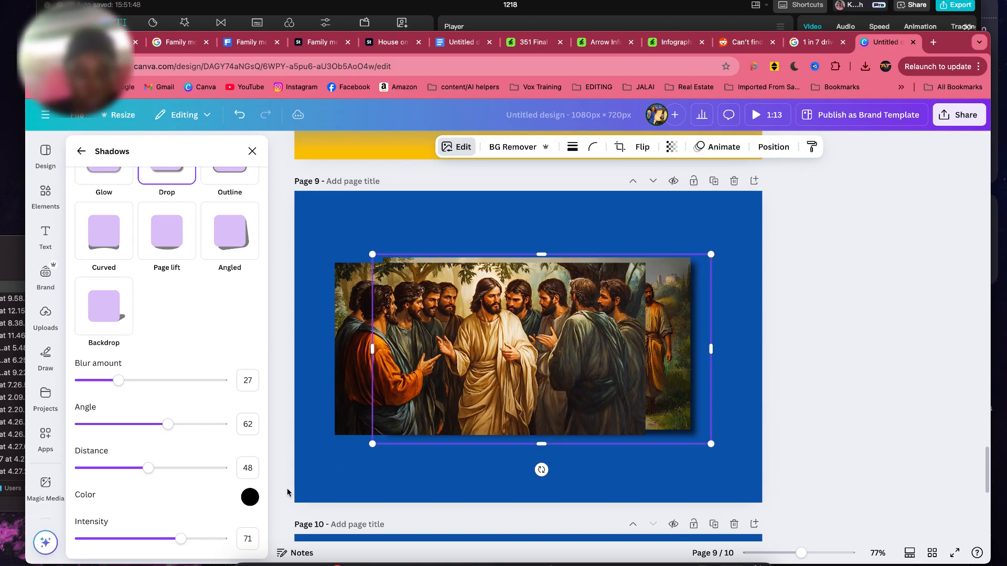
left_click(440, 368)
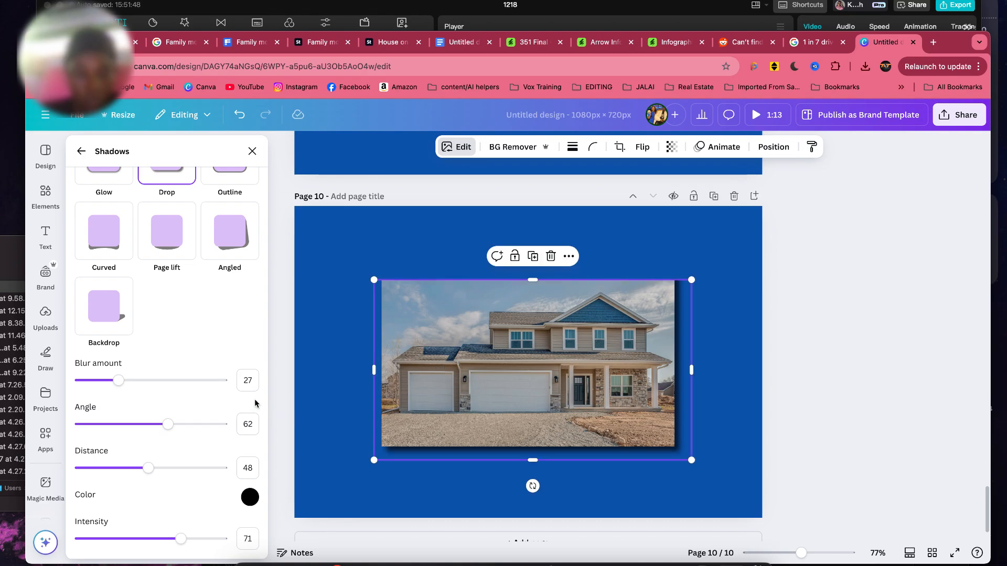
scroll(568, 377, "up", 2)
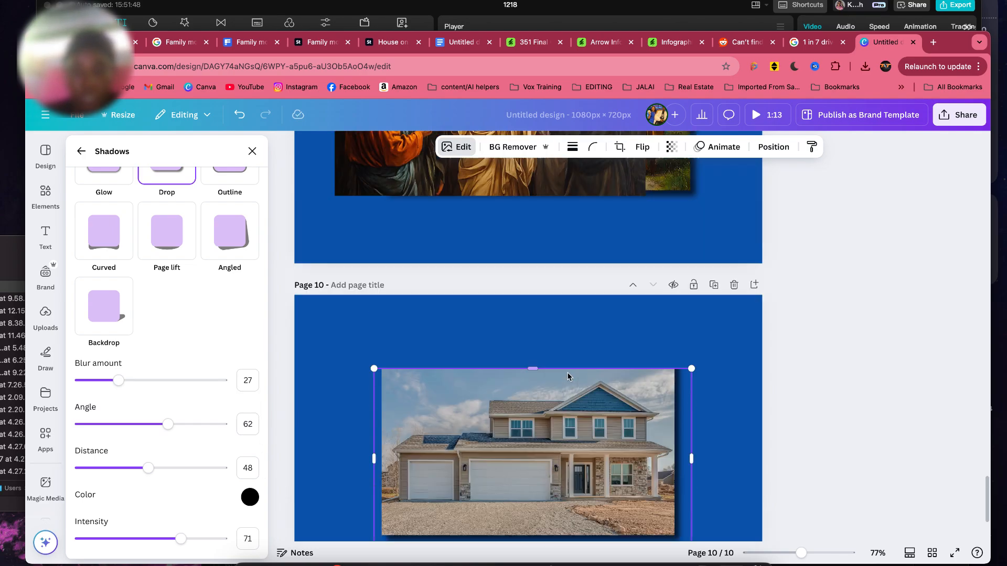
scroll(694, 509, "down", 1)
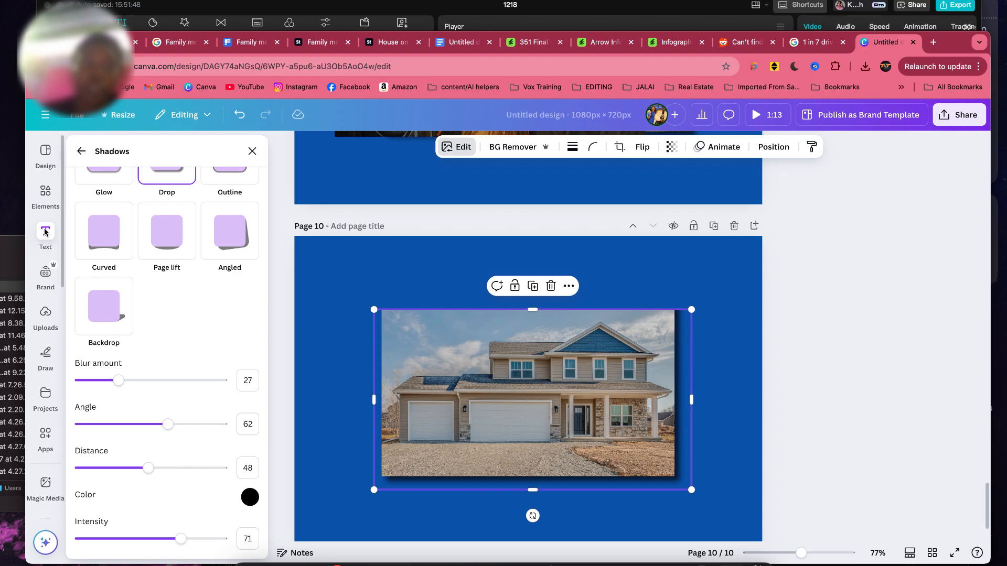
- Search the element photos for "car" and add the orange sports car picture to page 10
left_click(45, 197)
left_click(154, 155)
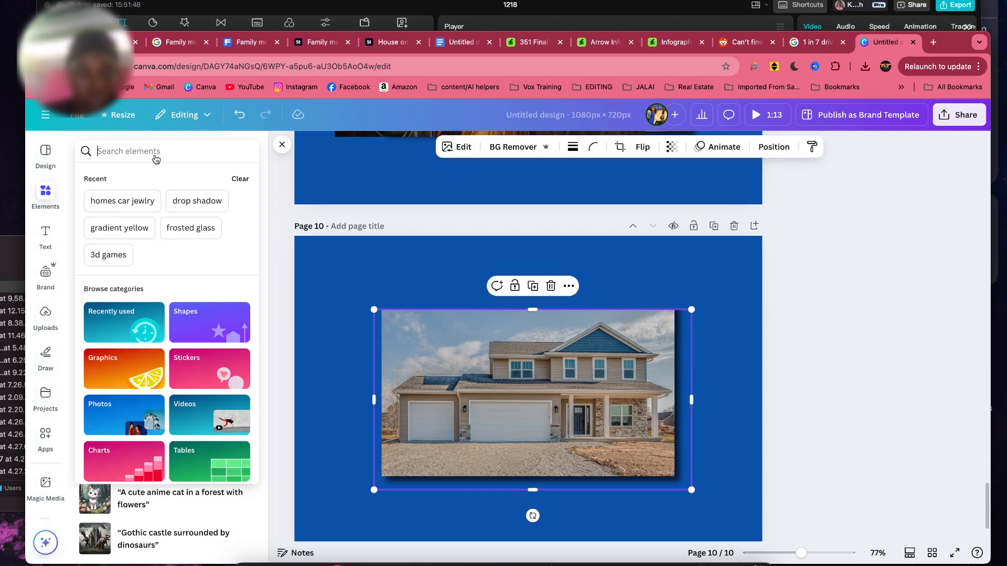
type("car")
key("Return")
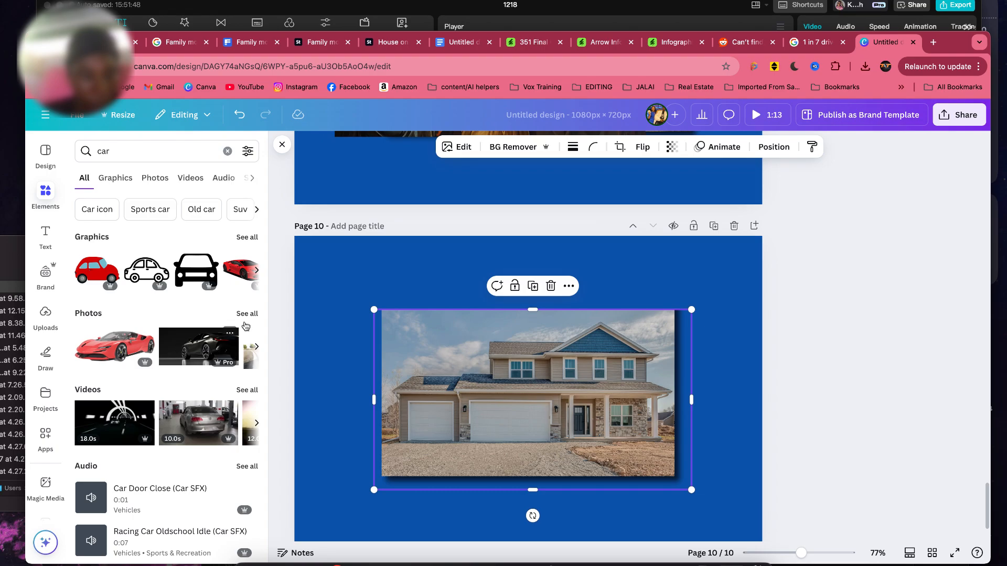
left_click(250, 313)
scroll(226, 393, "down", 5)
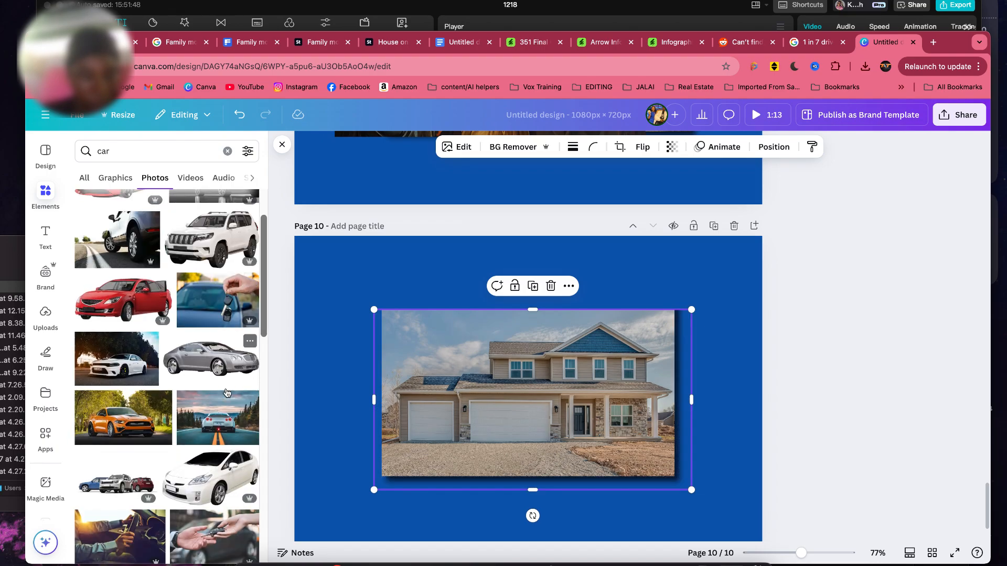
scroll(226, 393, "down", 2)
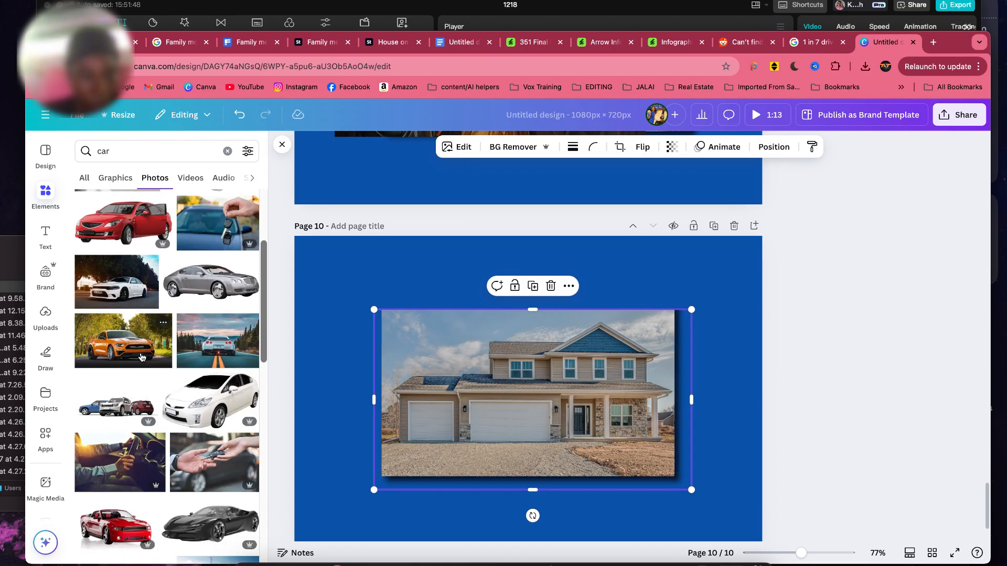
left_click(142, 356)
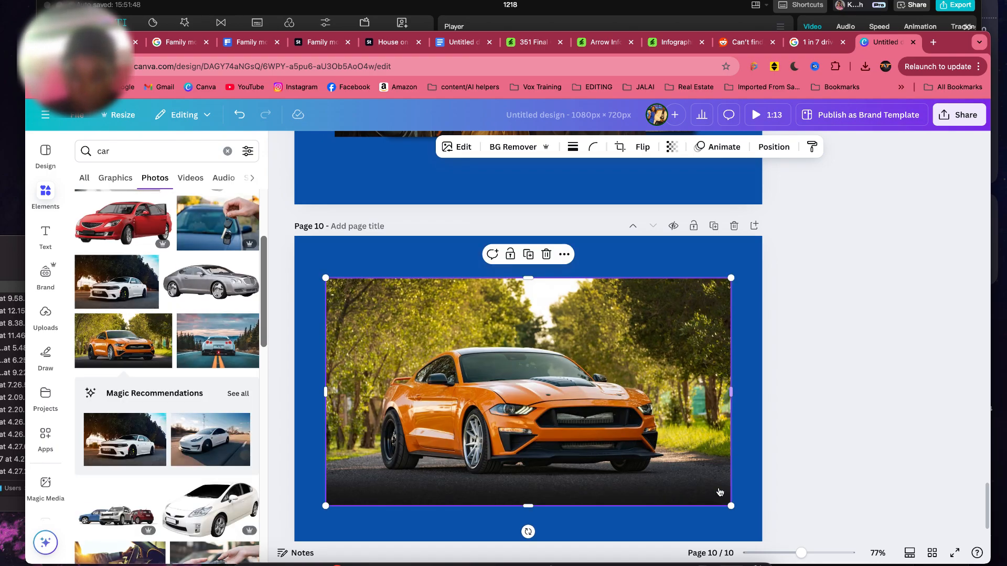
- Shrink the orange car photo and extend its top edge slightly so it exactly covers the house photo on page 10
left_click_drag(732, 503, 658, 452)
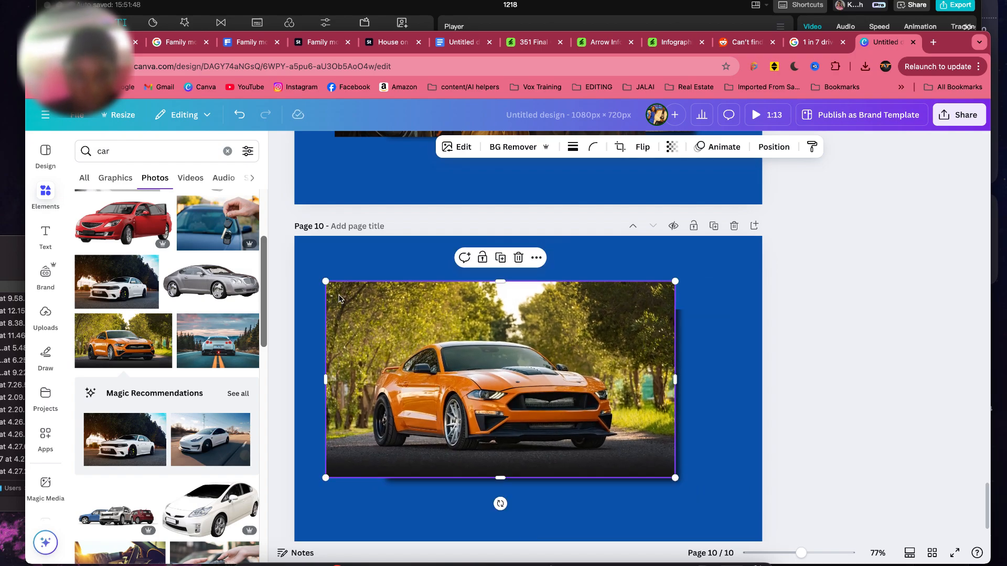
left_click_drag(326, 284, 381, 312)
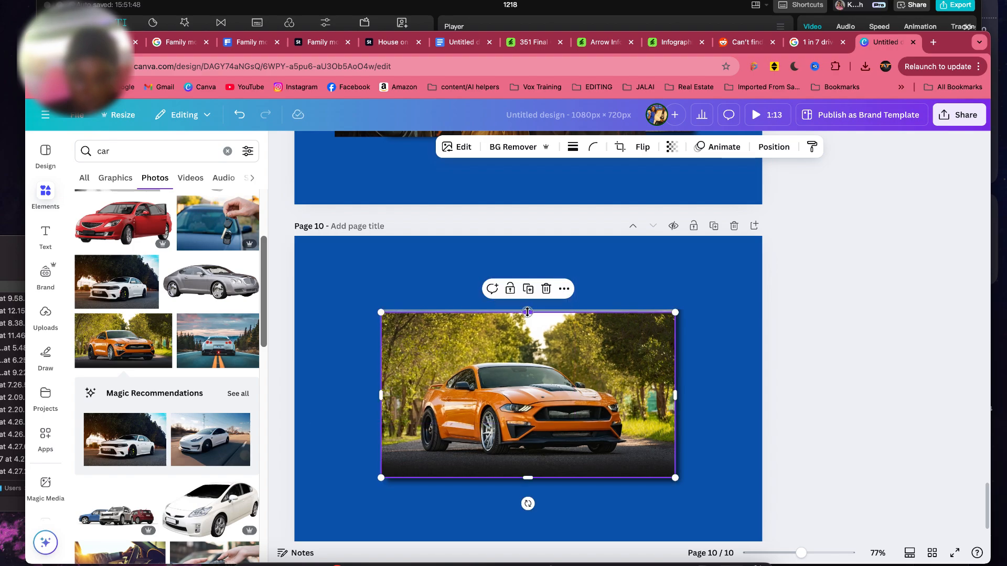
left_click_drag(527, 312, 527, 309)
left_click(791, 387)
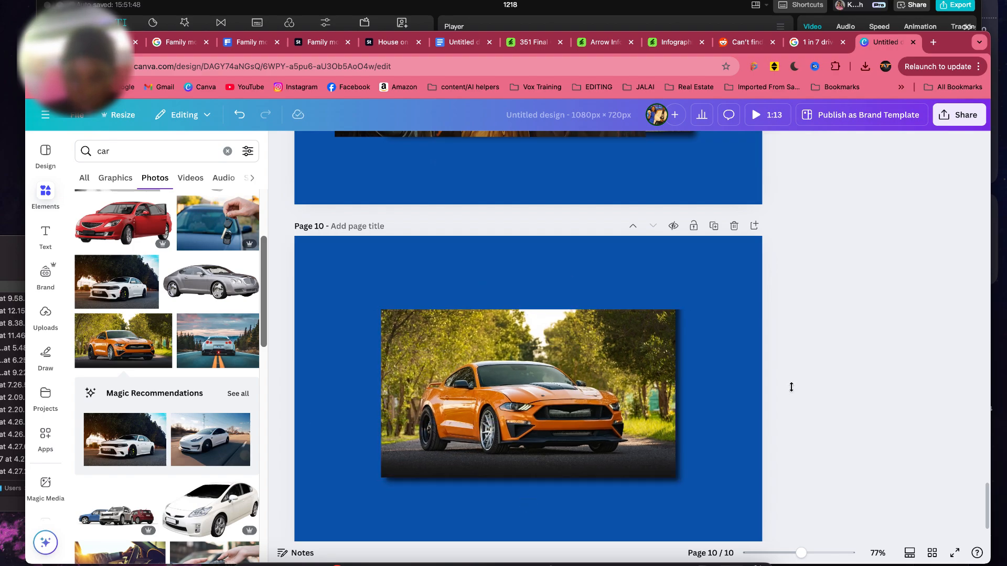
- Try the recommended white car photo on page 10, delete it, and browse further car photos
left_click(153, 435)
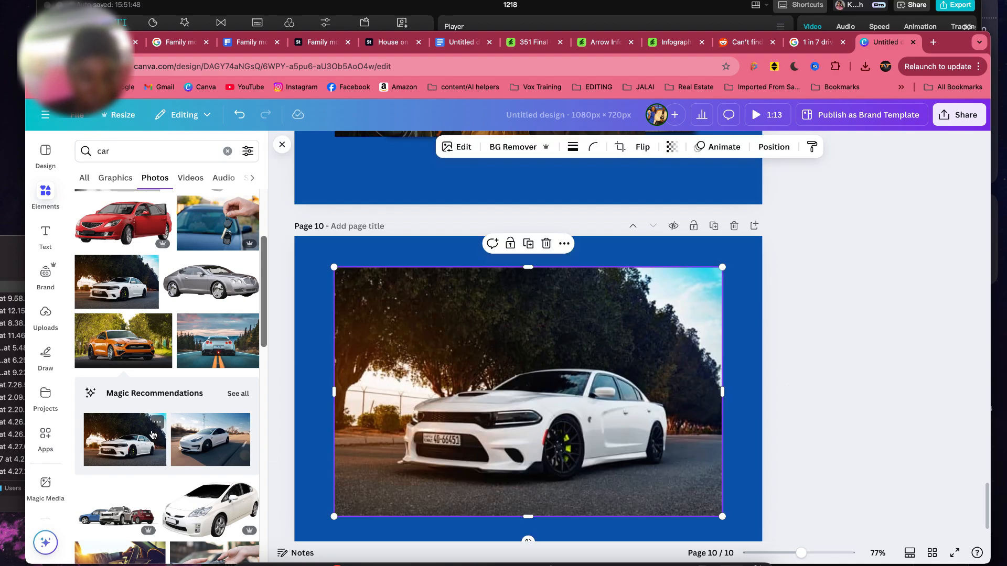
key("BackSpace")
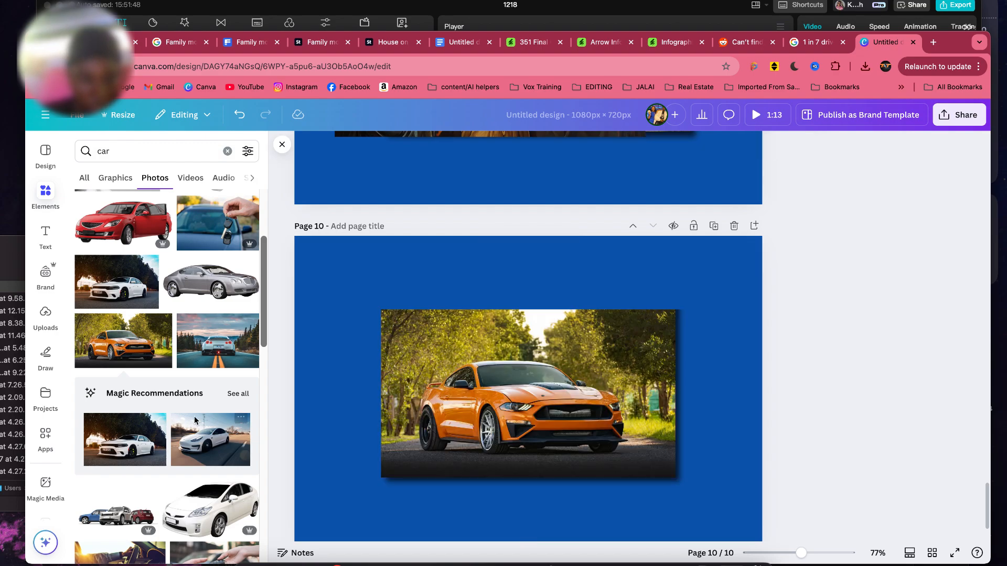
scroll(158, 426, "down", 6)
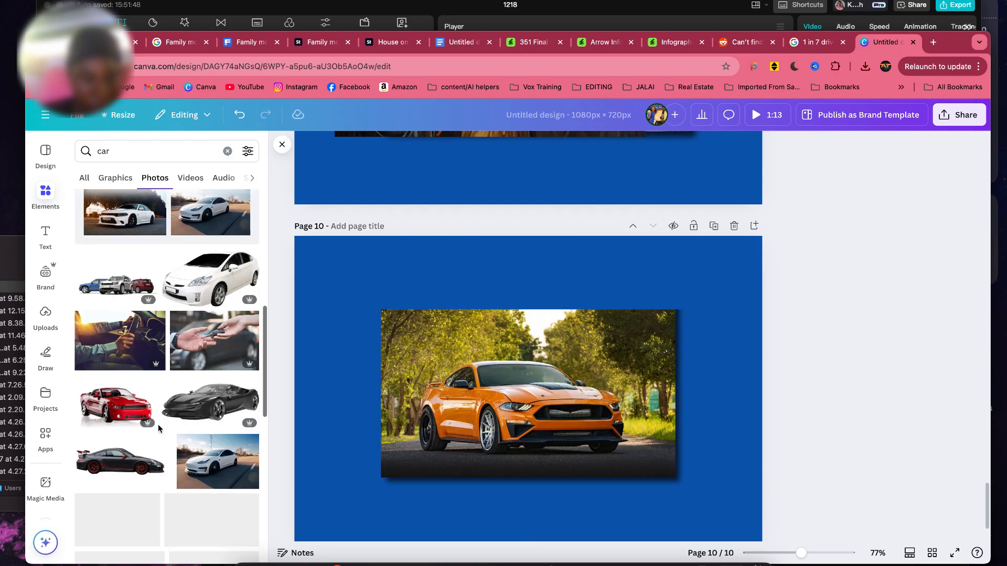
- Search the element photos for "jewlery" and browse the results for a suitable picture
left_click(145, 147)
type("jew")
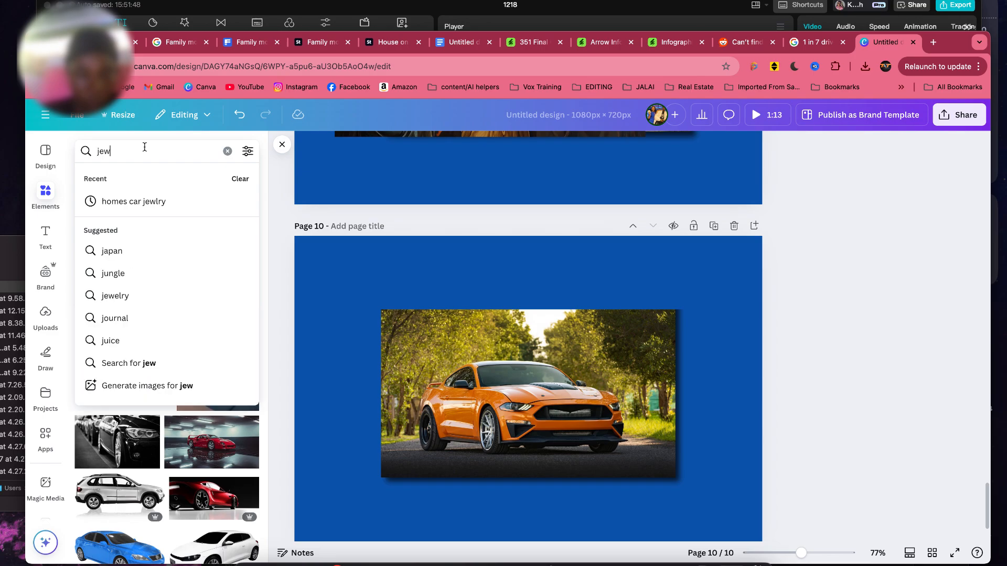
type("lert")
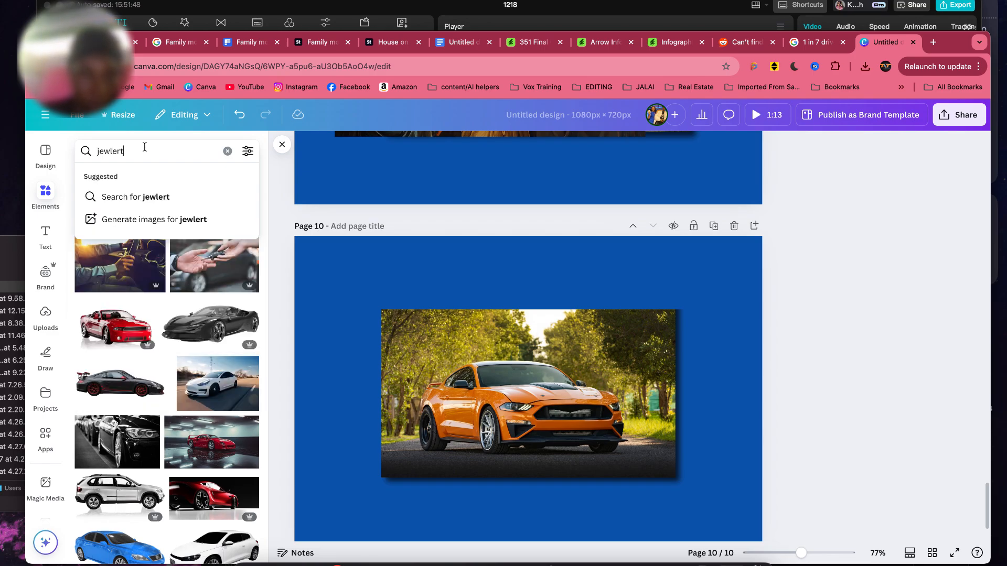
key("BackSpace")
type("y")
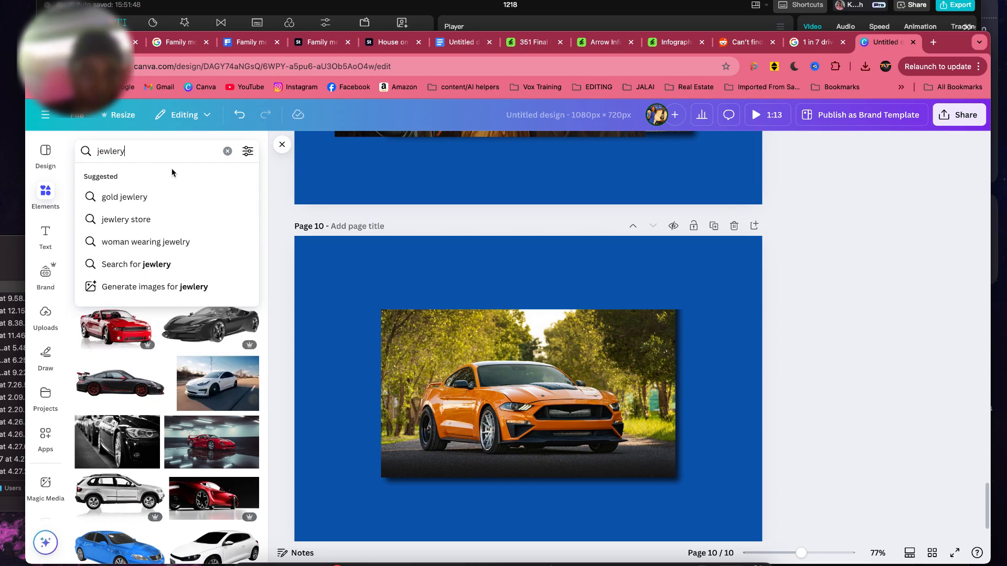
key("Return")
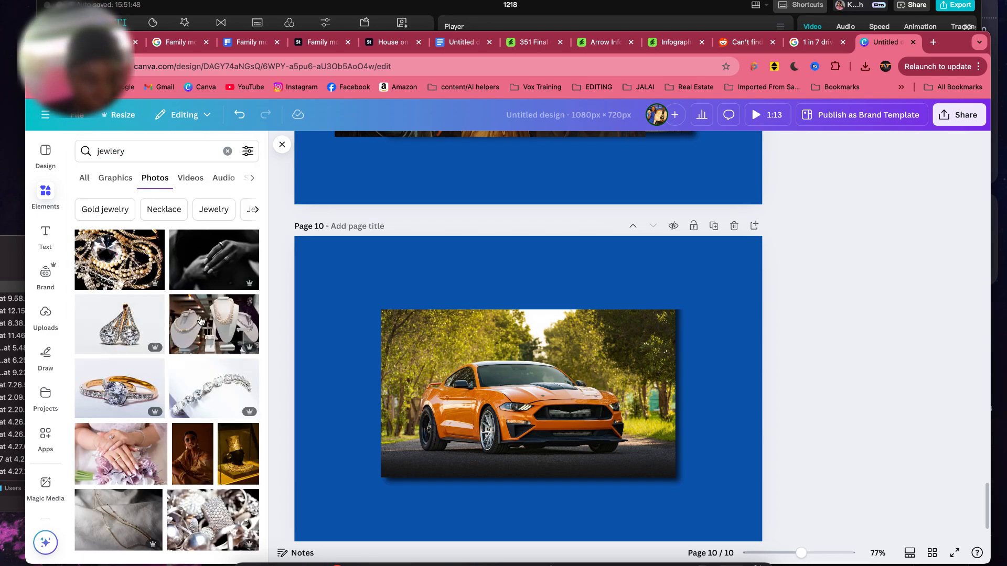
scroll(235, 477, "down", 6)
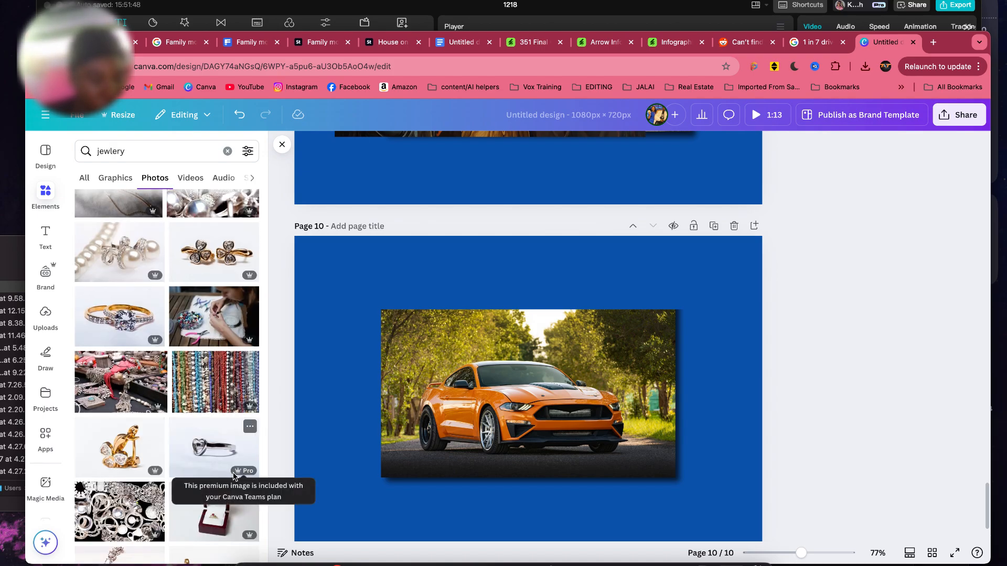
scroll(235, 477, "down", 5)
scroll(235, 477, "down", 3)
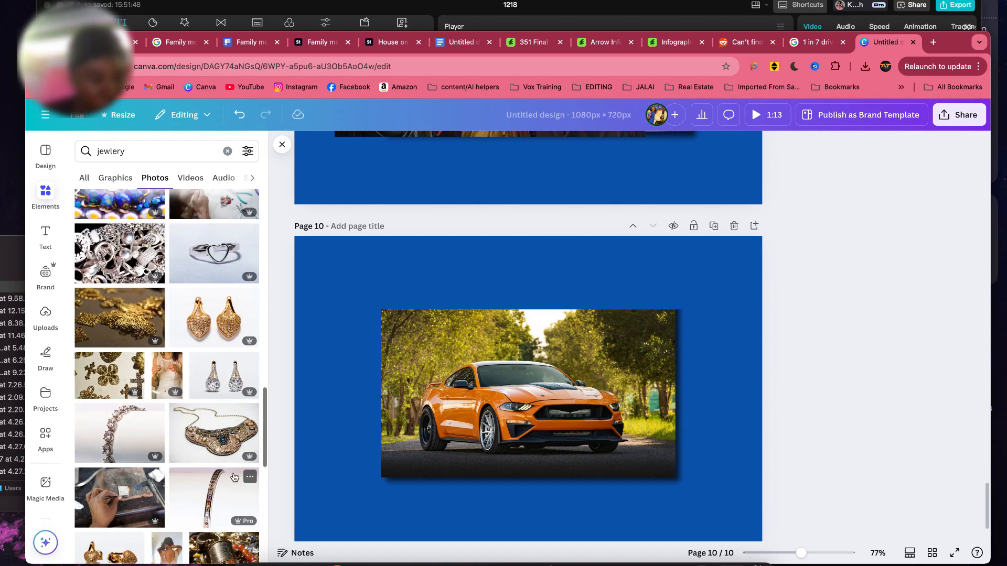
scroll(235, 477, "down", 3)
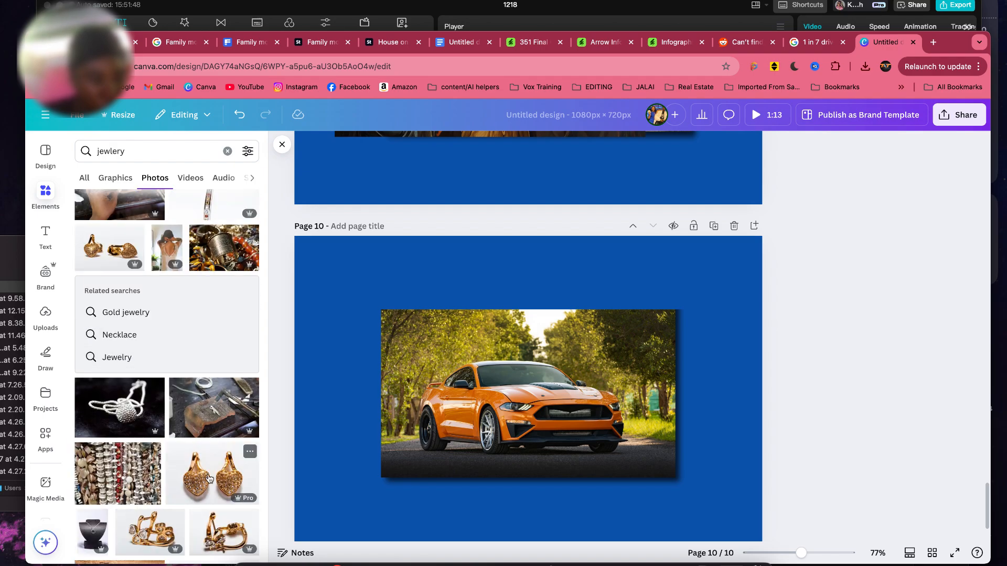
scroll(208, 473, "down", 4)
- Narrow the photo search to the suggested "gold jewlery" and browse the results
left_click(174, 151)
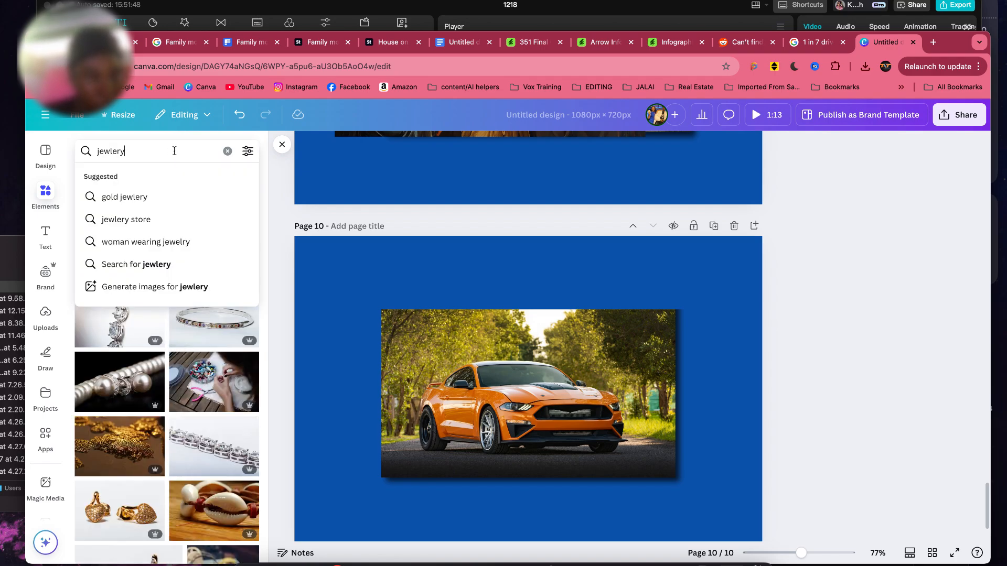
left_click(160, 198)
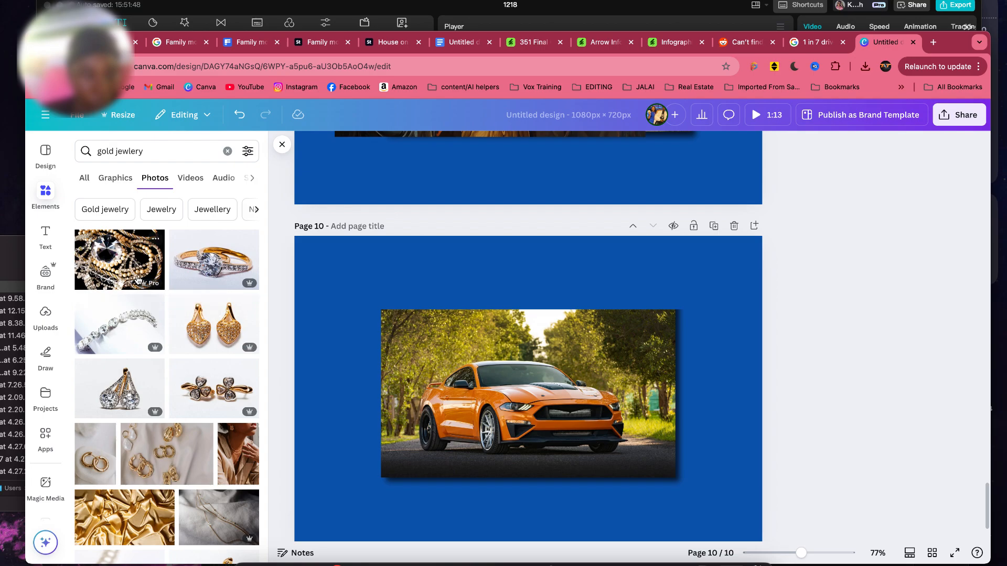
scroll(187, 422, "down", 10)
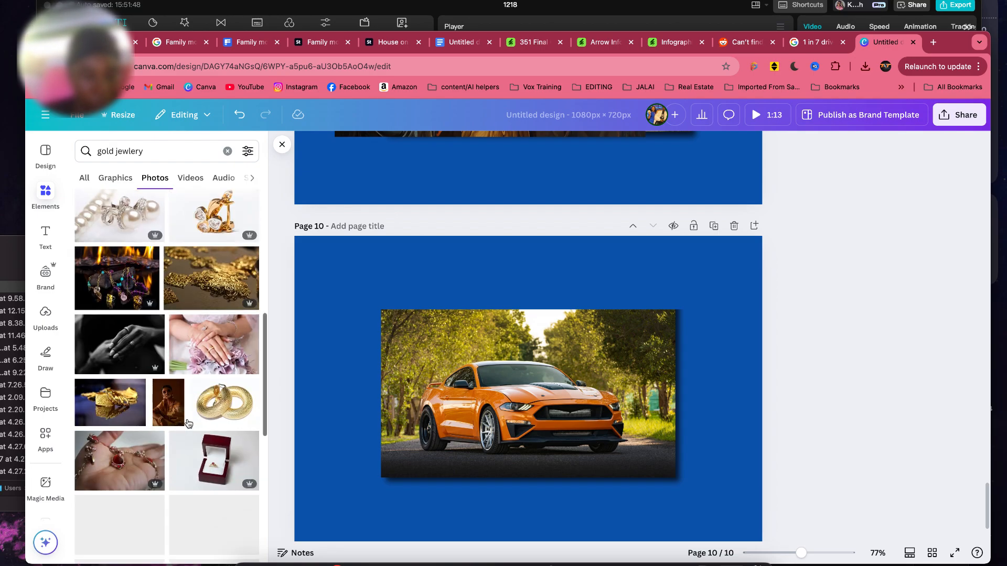
scroll(209, 322, "down", 3)
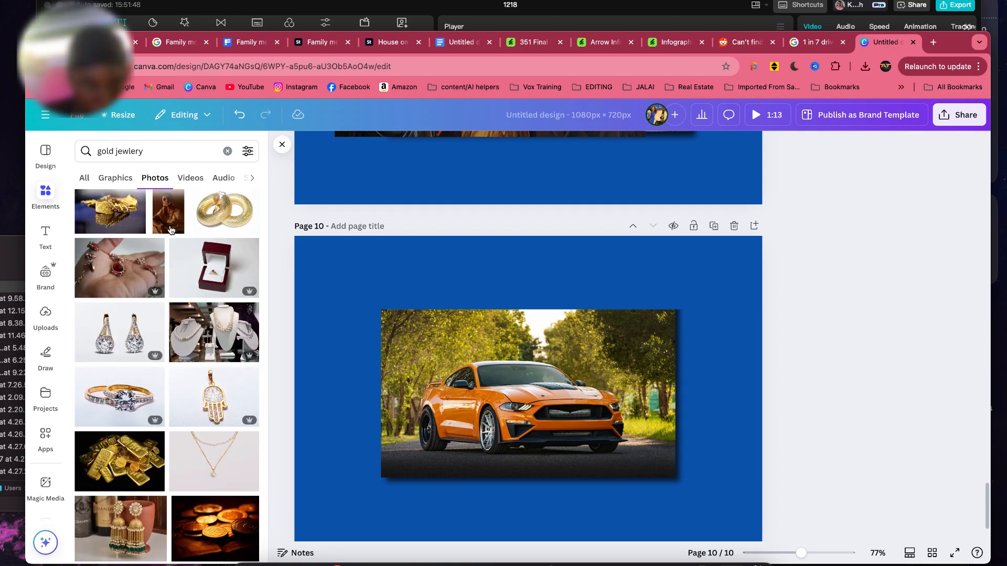
scroll(198, 381, "down", 5)
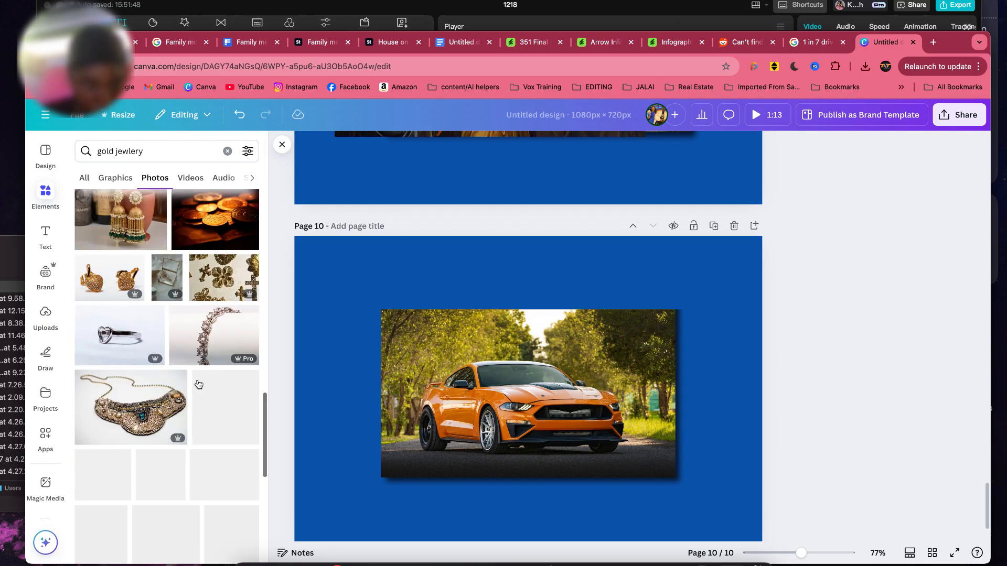
- Change the photo search to "diamond jewlery" and look through the results
double_click(100, 153)
type("diamond")
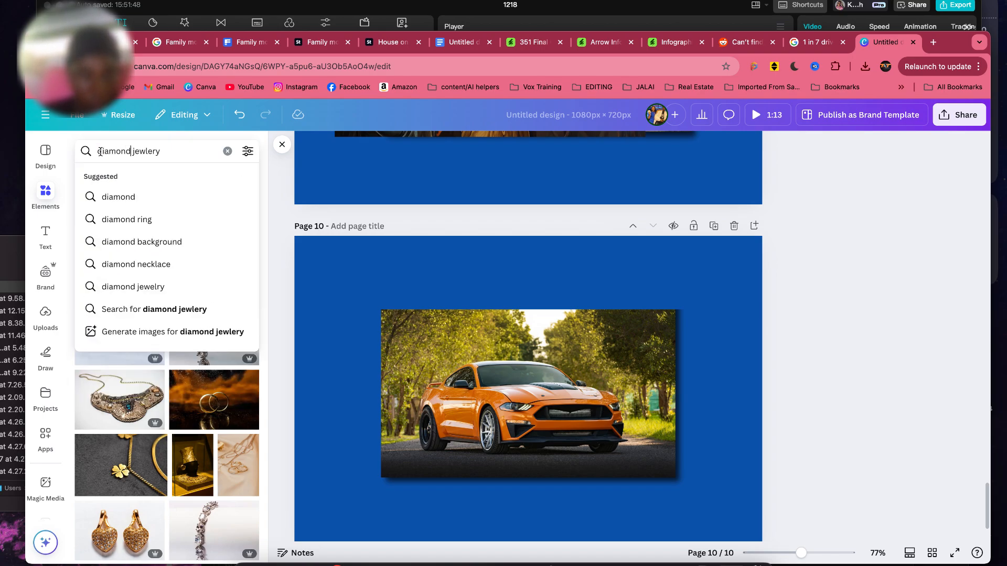
key("Return")
scroll(163, 266, "down", 1)
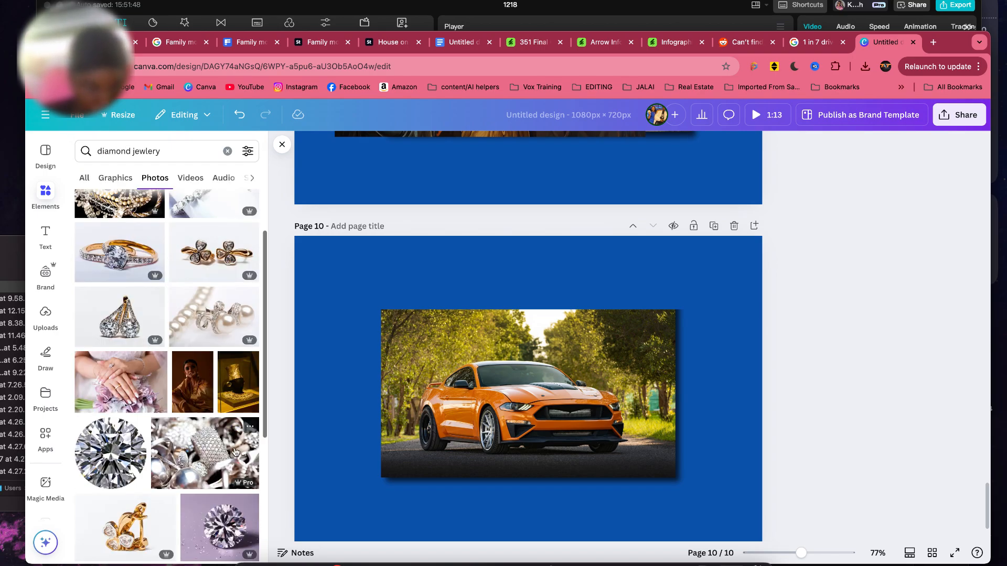
scroll(235, 452, "down", 1)
scroll(235, 453, "down", 5)
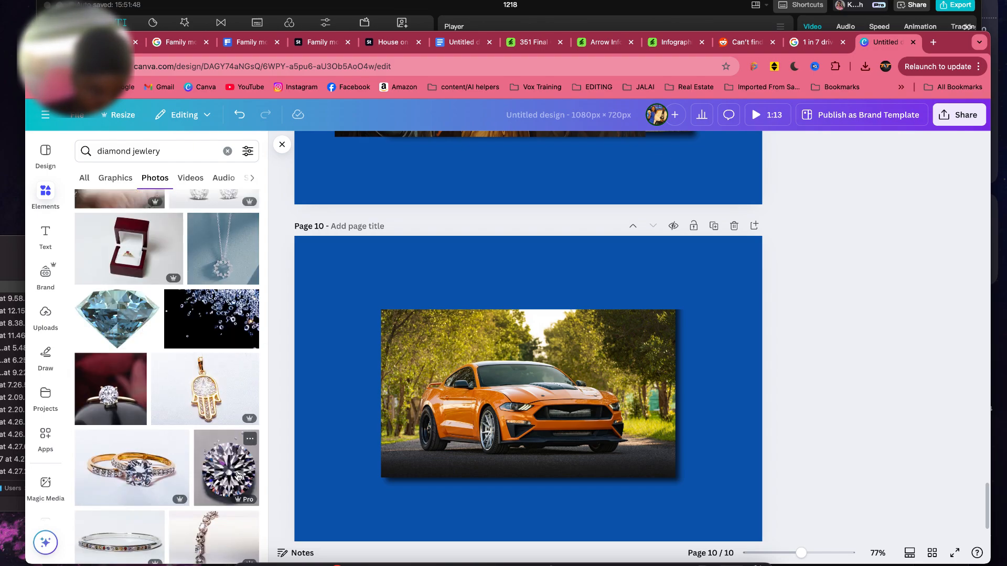
scroll(237, 476, "down", 3)
scroll(238, 476, "down", 3)
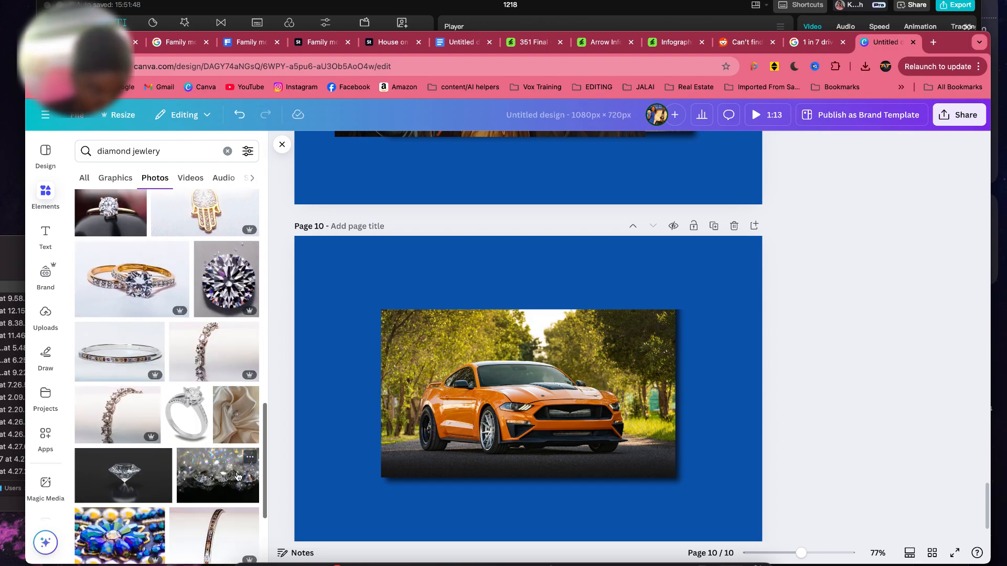
scroll(238, 476, "down", 4)
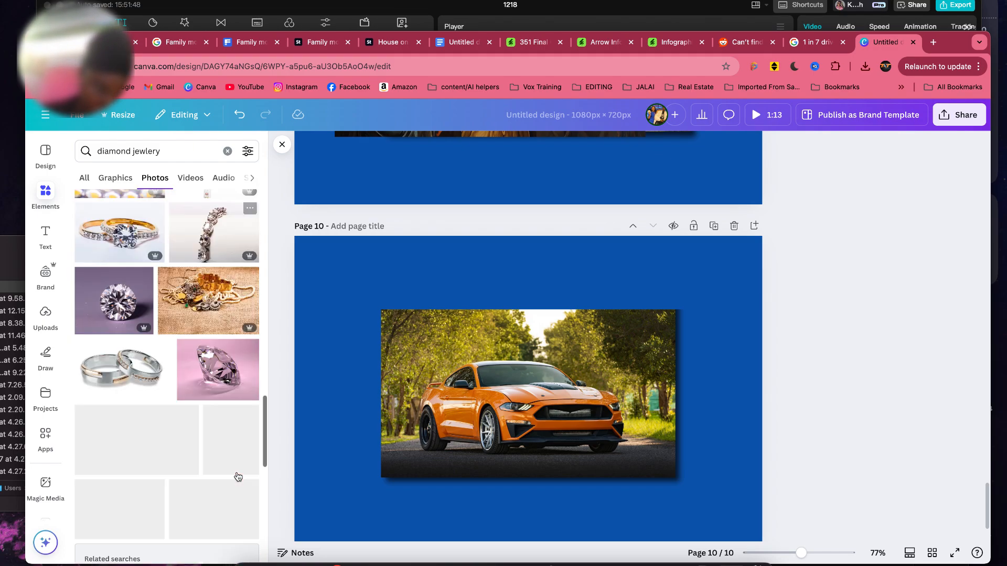
- Try the photo of gold and pearl jewelry on burlap on page 10, delete it, and browse further
left_click(205, 283)
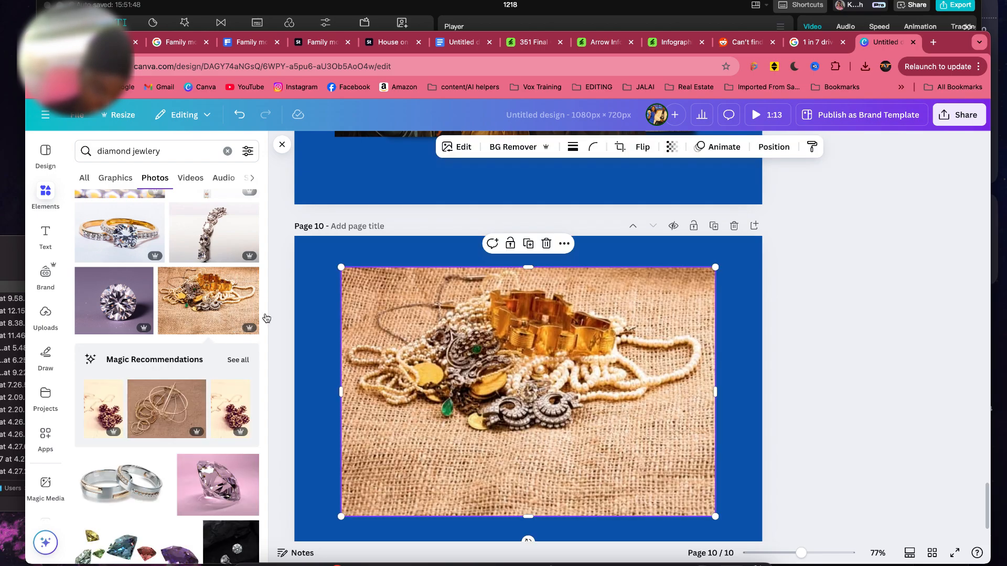
key("Delete")
scroll(219, 388, "down", 5)
scroll(218, 388, "down", 5)
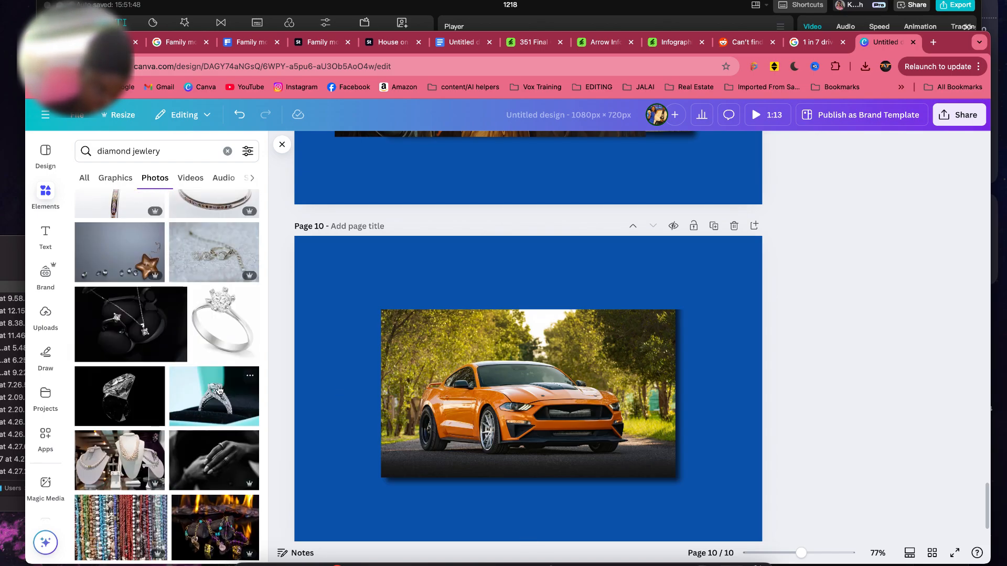
- Add the diamond ring photo with the turquoise background to page 10, shrinking it and extending its sides to cover the orange car photo
left_click(220, 389)
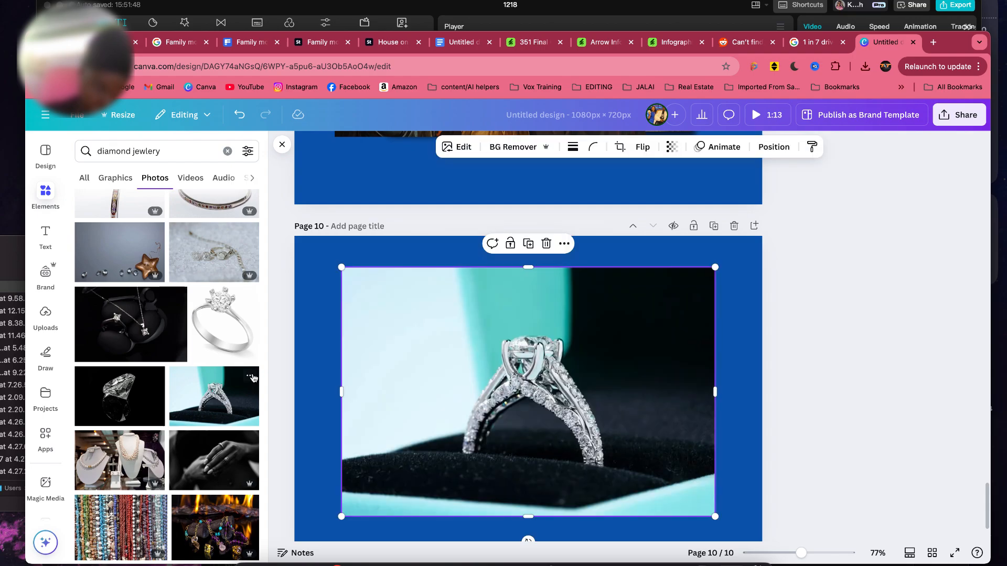
left_click_drag(715, 517, 654, 476)
left_click_drag(341, 268, 391, 330)
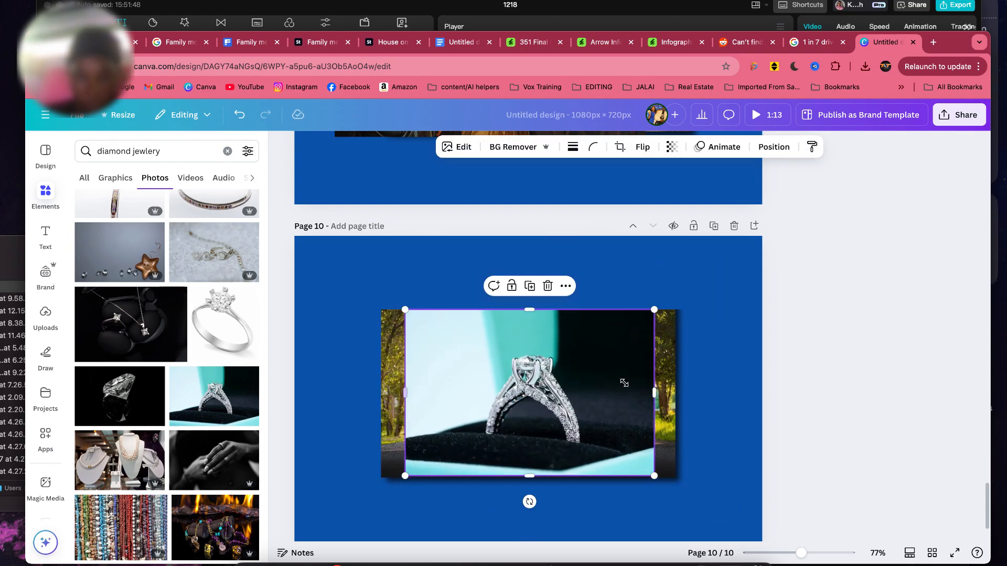
left_click_drag(660, 400, 677, 399)
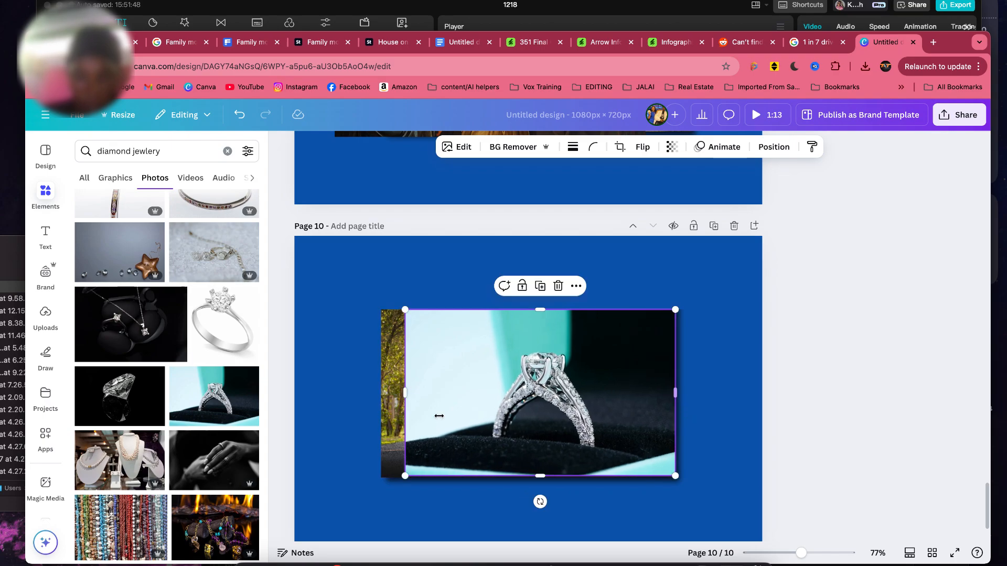
left_click_drag(404, 392, 379, 393)
- Try the photo of piled silver jewelry on page 10, undo the addition, and browse further
scroll(131, 499, "down", 3)
scroll(130, 498, "down", 6)
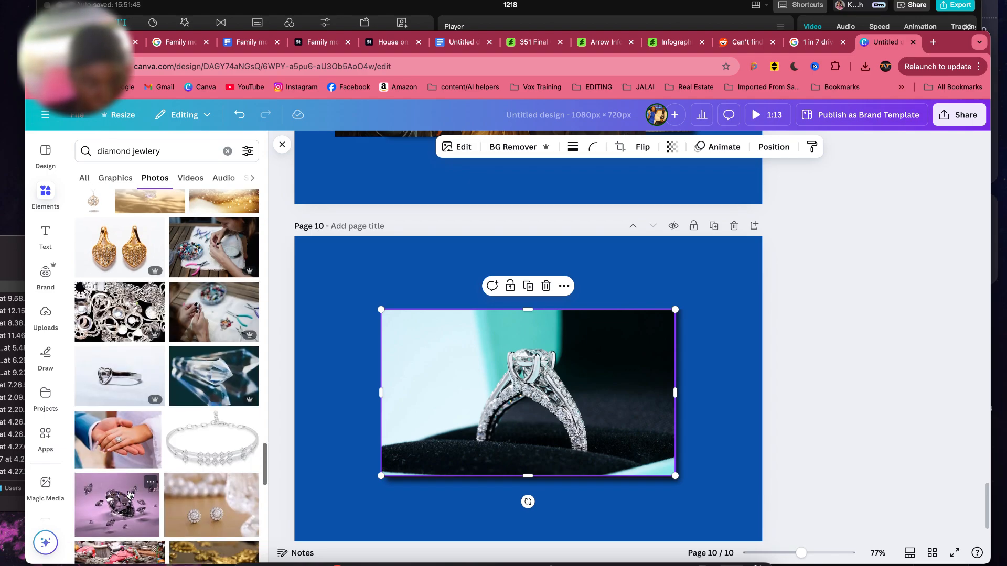
left_click(126, 315)
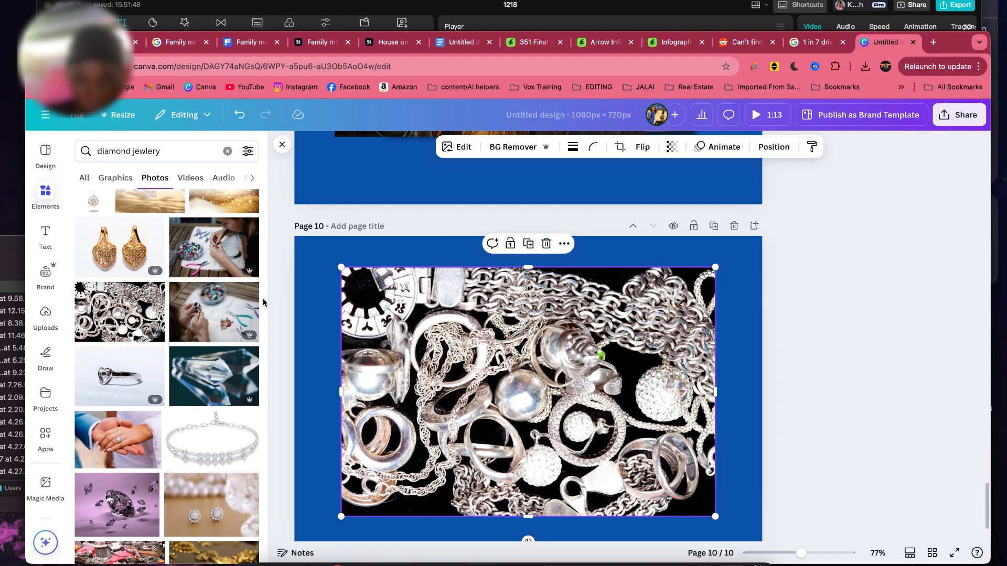
key("ctrl+z")
scroll(264, 303, "down", 10)
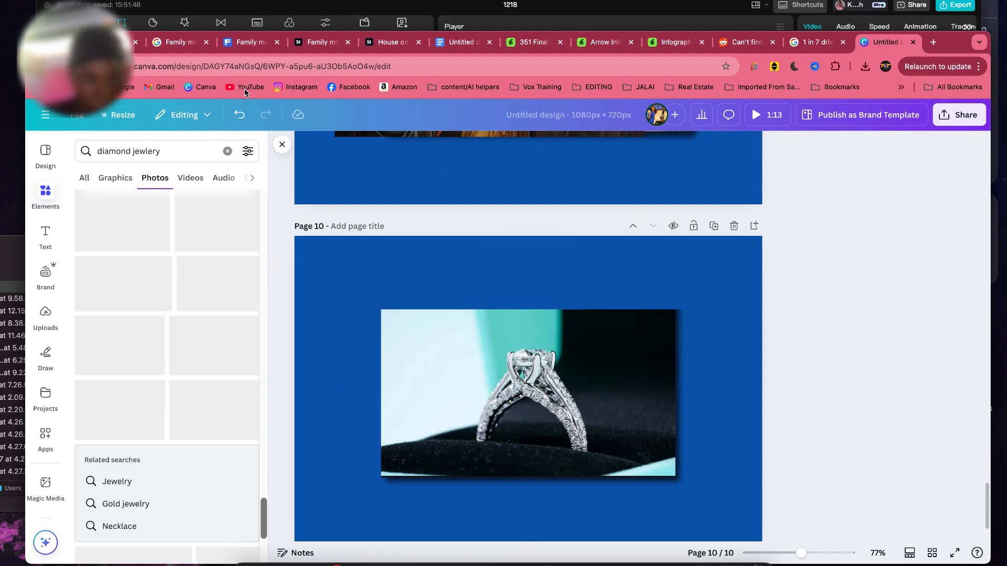
- Search the element photos for "diamond cuban chain"
double_click(147, 155)
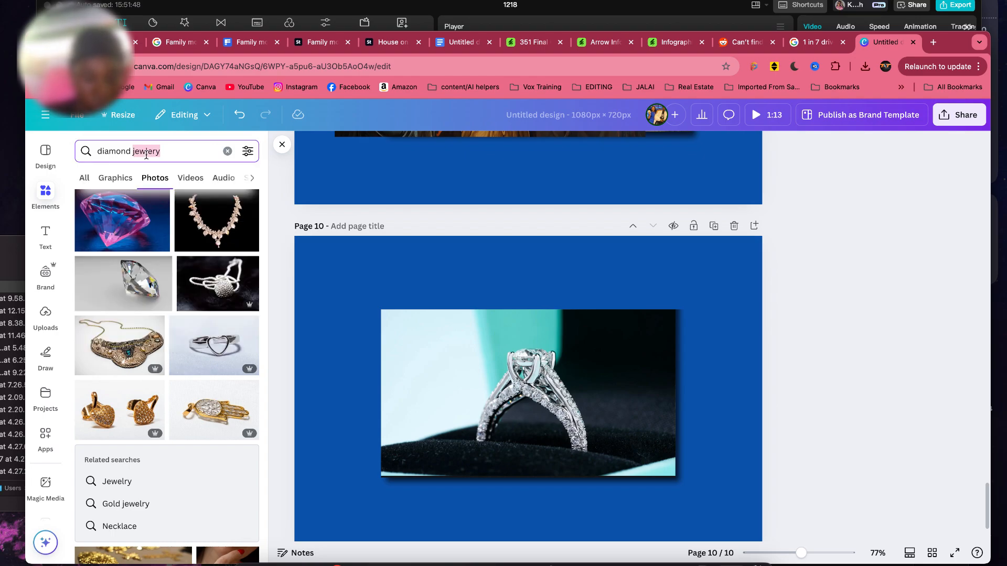
type("chau")
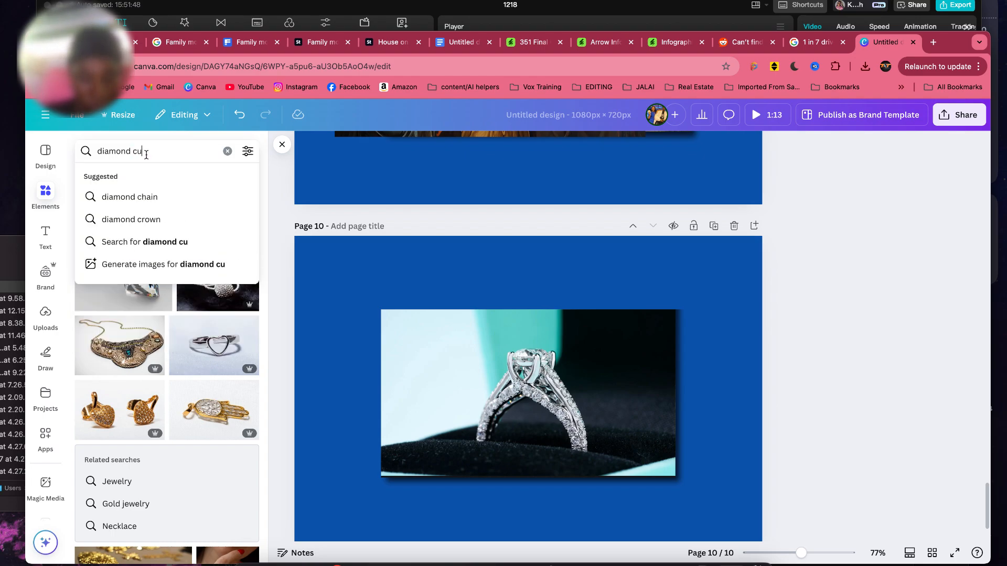
type("ban chain")
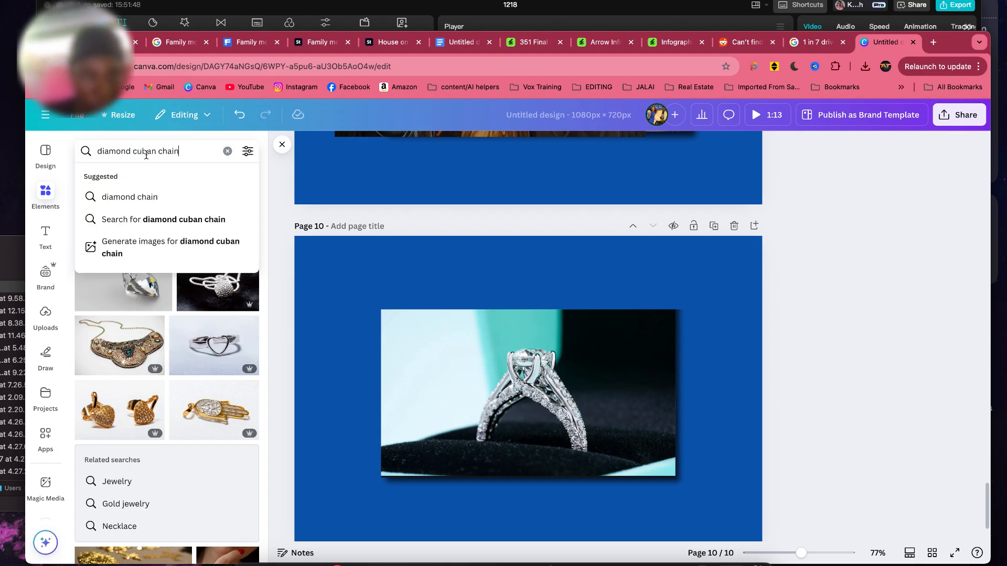
key("Return")
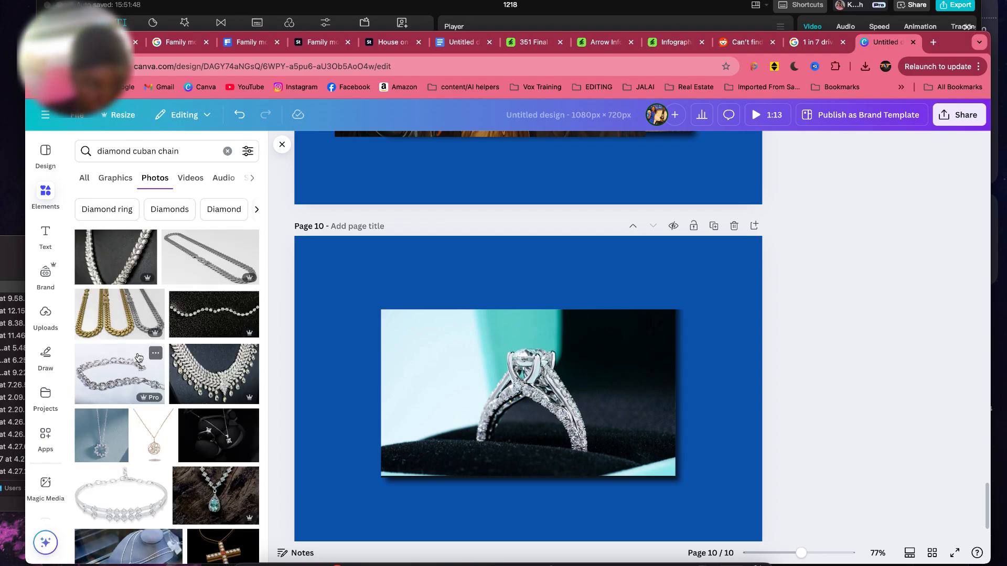
- Try the close-up diamond necklace photo on page 10, delete it, and browse further chain photos
left_click(132, 268)
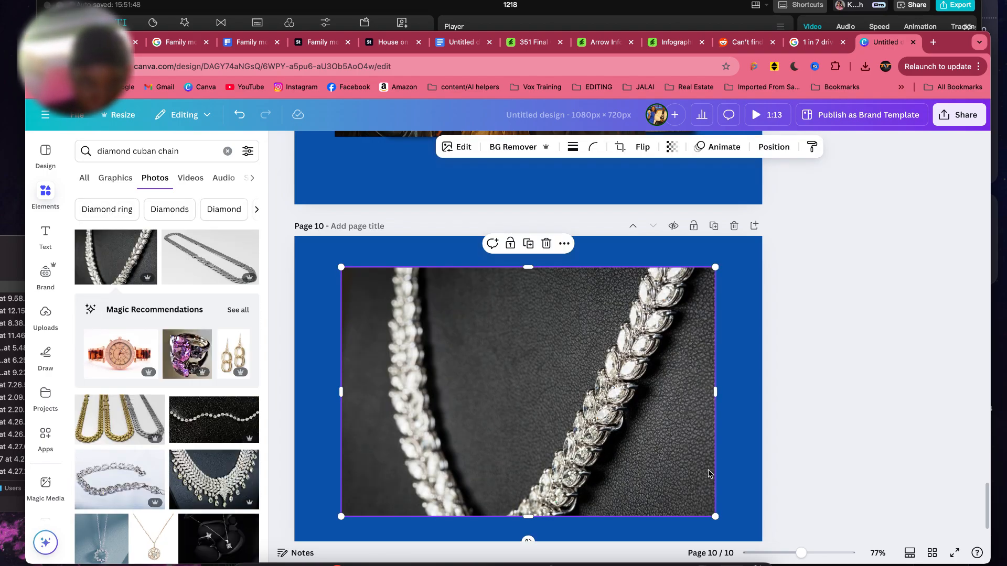
key("Delete")
scroll(207, 435, "down", 10)
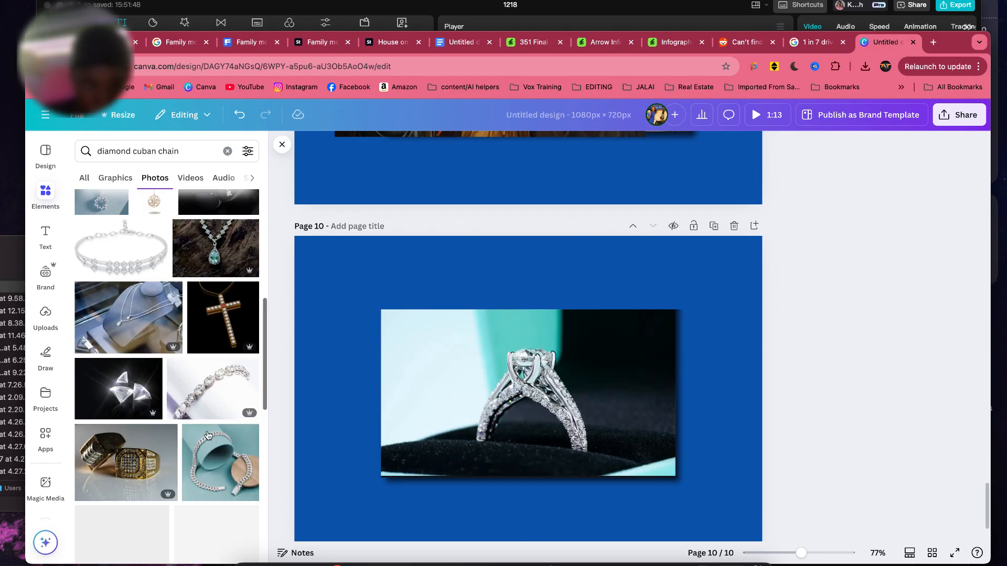
- Search the element photos for "diamond Watch" and browse the results for a suitable picture
double_click(142, 152)
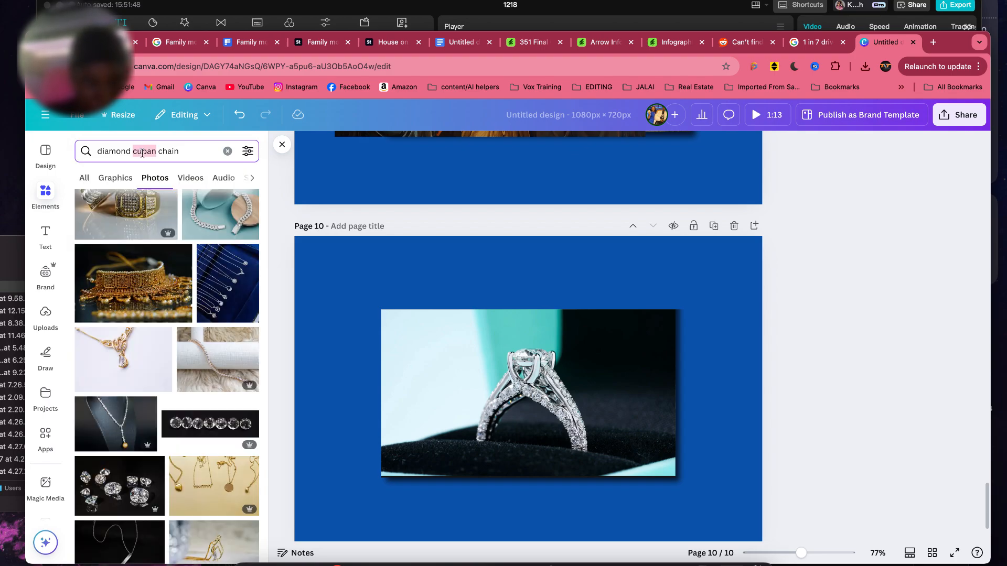
type("cwTC")
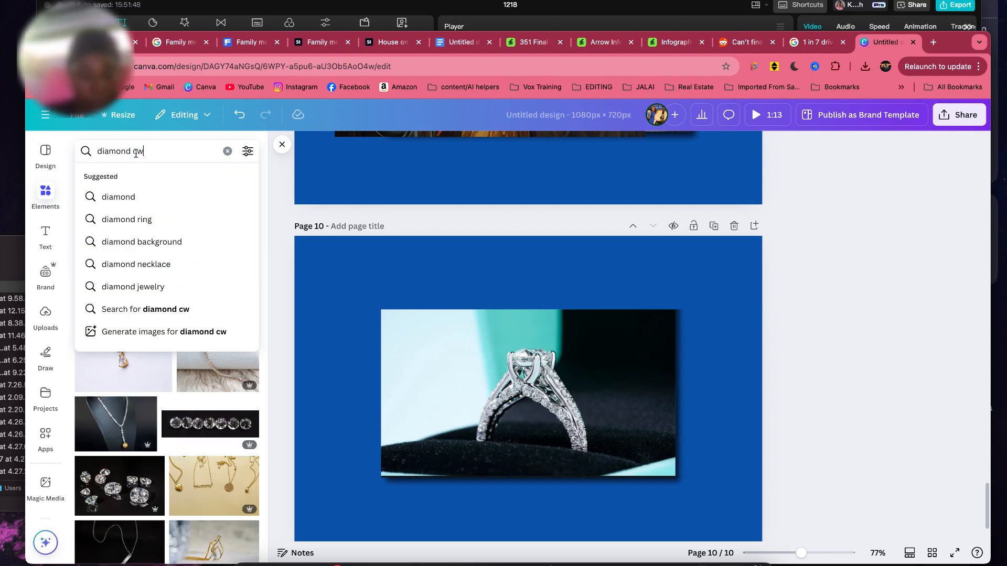
key("BackSpace")
key("BackSpace")
key("BackSpace")
key("BackSpace")
type("Q")
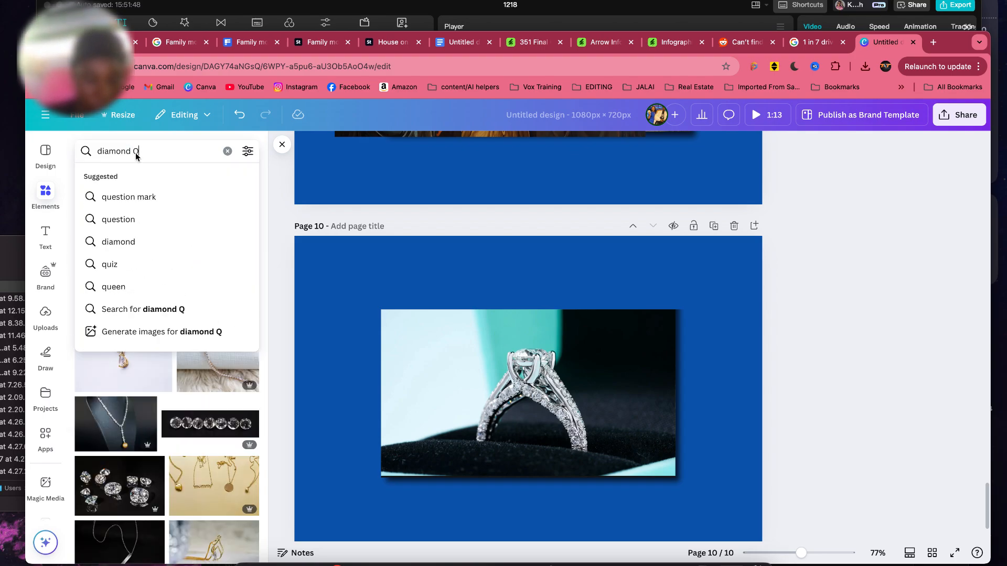
key("BackSpace")
type("Wtch")
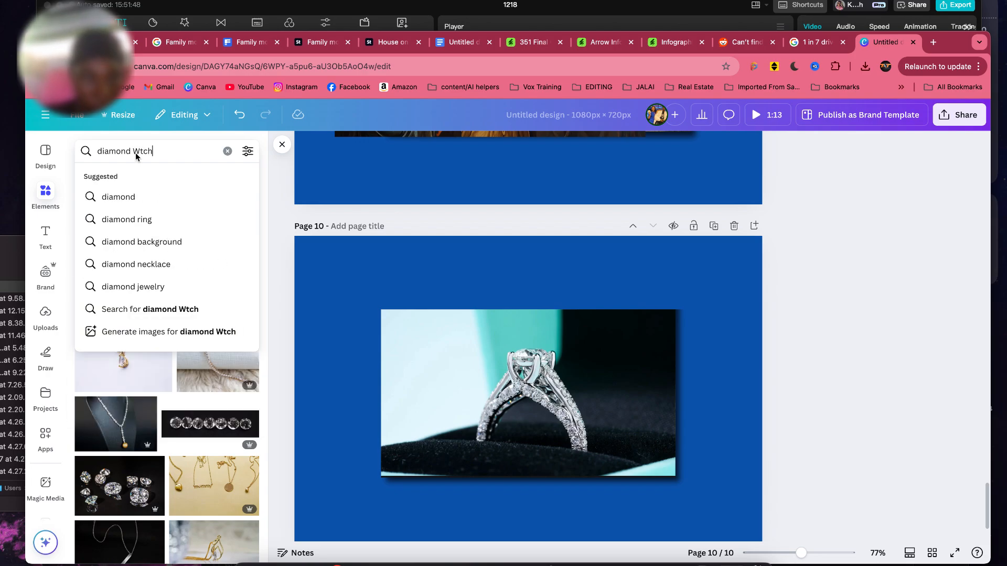
key("BackSpace")
key("BackSpace")
key("BackSpace")
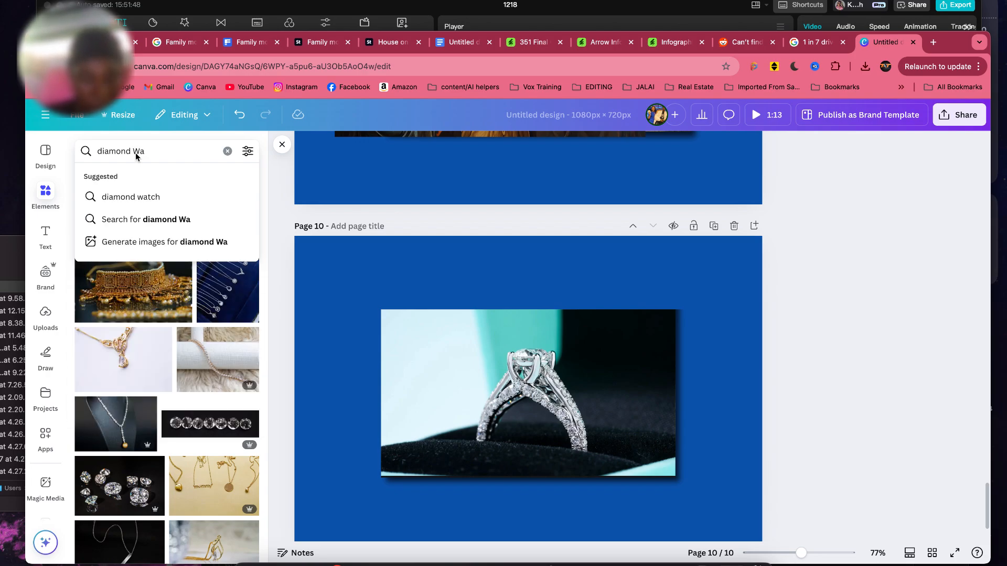
type("tch")
key("Return")
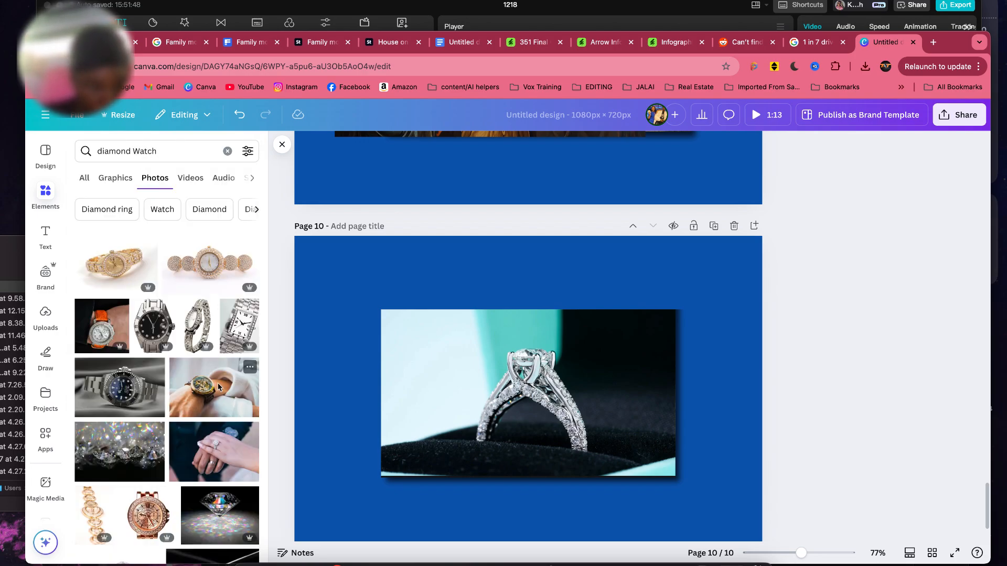
scroll(224, 397, "down", 4)
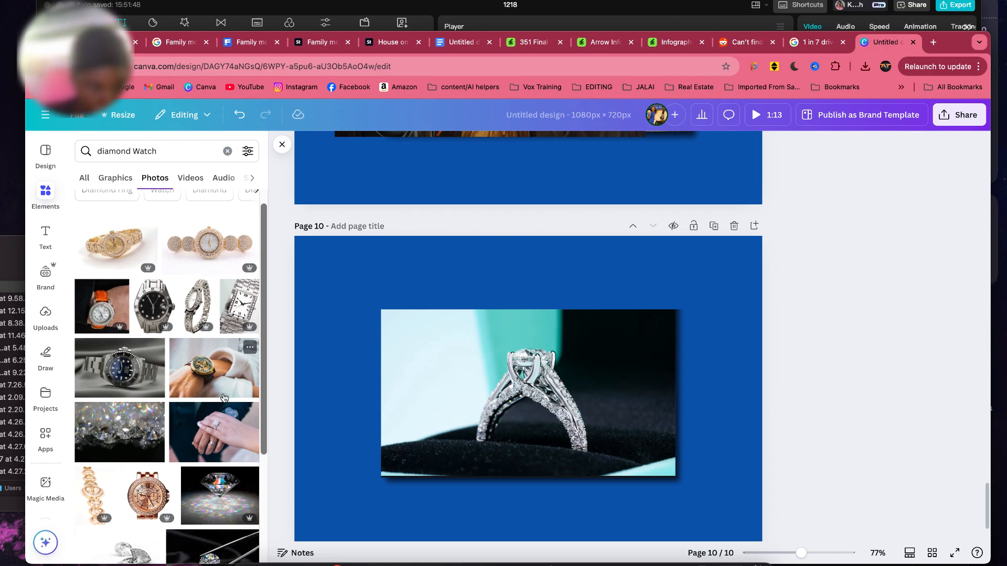
scroll(224, 397, "down", 5)
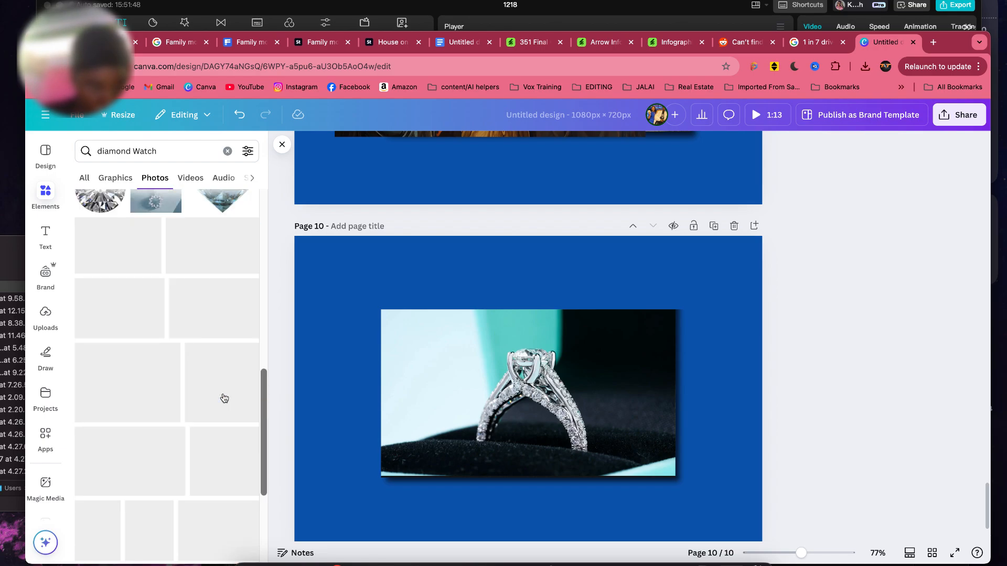
scroll(223, 398, "down", 5)
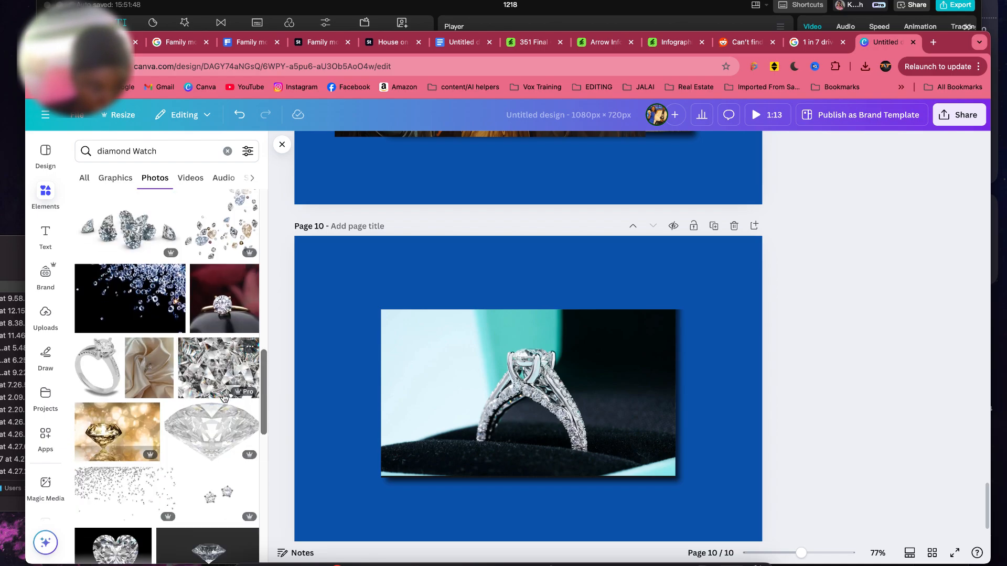
scroll(224, 398, "down", 15)
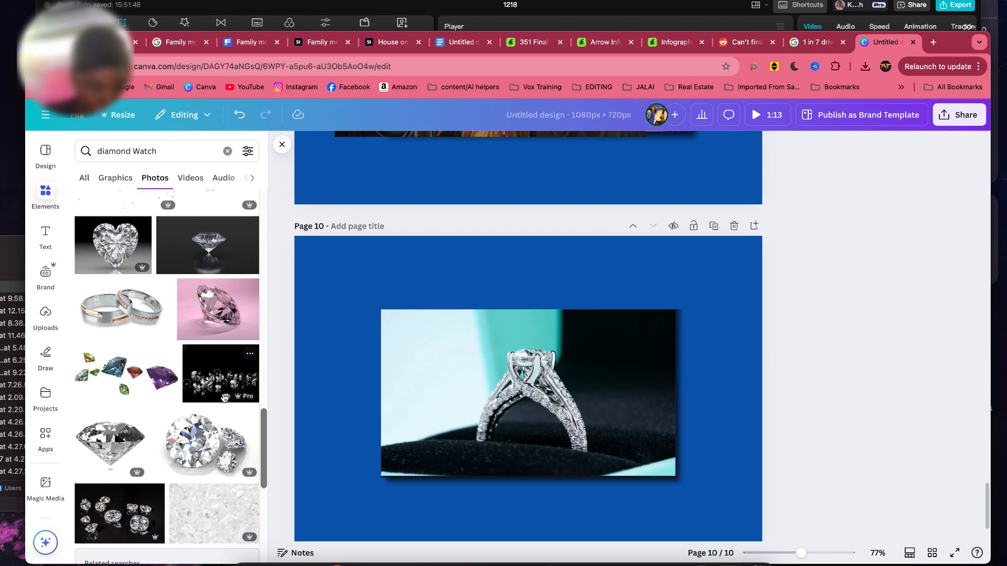
scroll(224, 398, "down", 10)
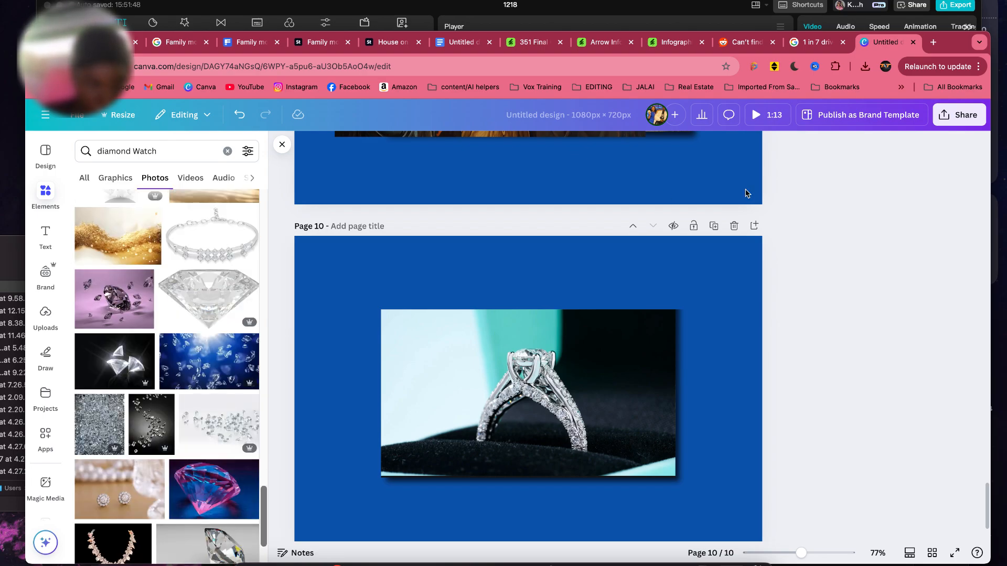
- Search Google Images for "diamond watch" in a new browser tab and browse the pictures
left_click(933, 42)
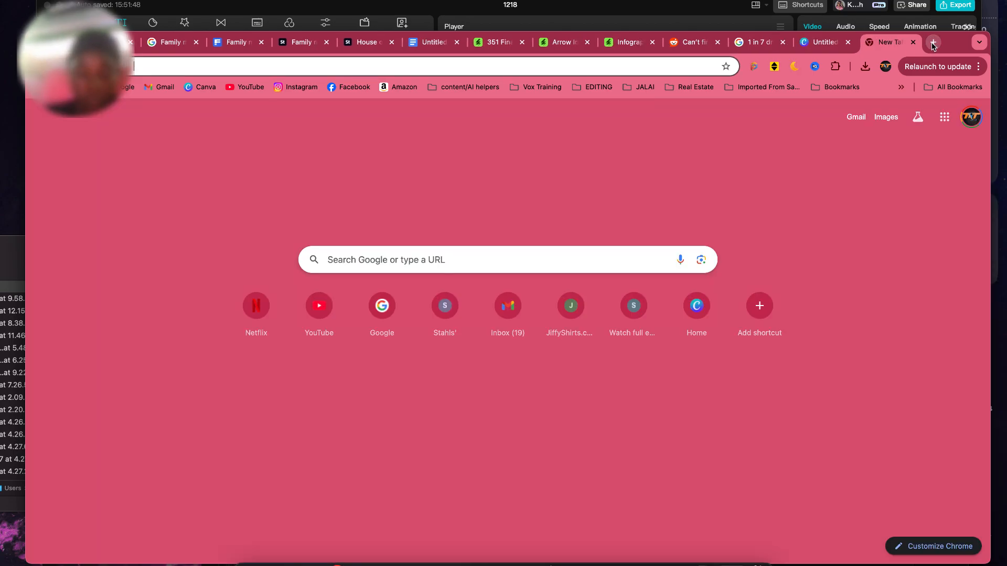
type("diamd")
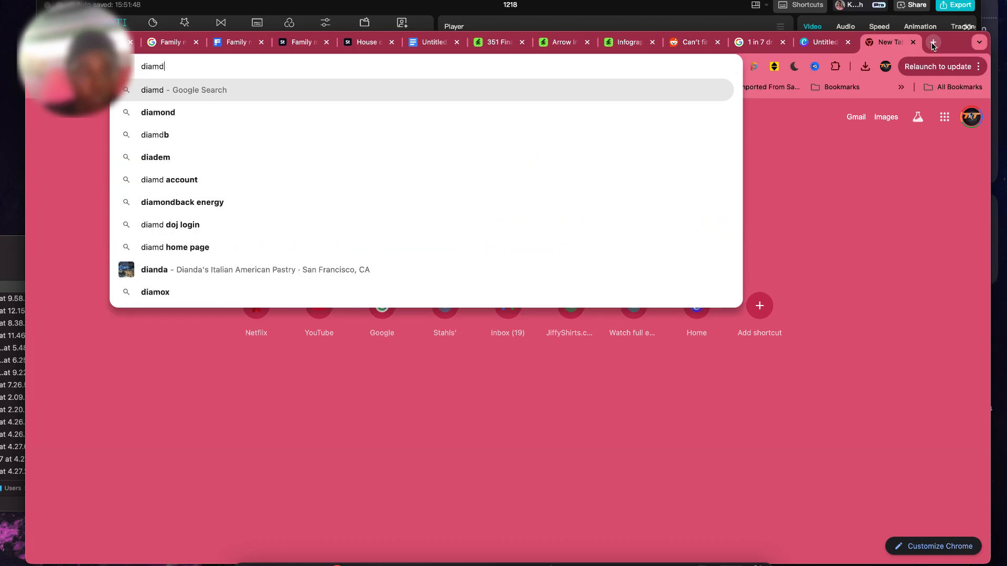
key("BackSpace")
type("ond watch")
key("Return")
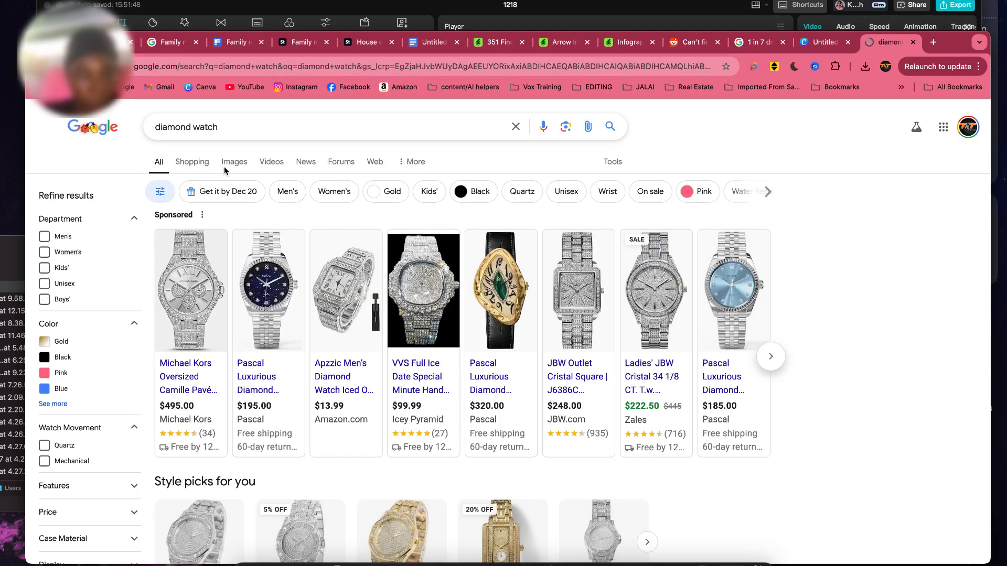
left_click(229, 163)
scroll(328, 363, "down", 1)
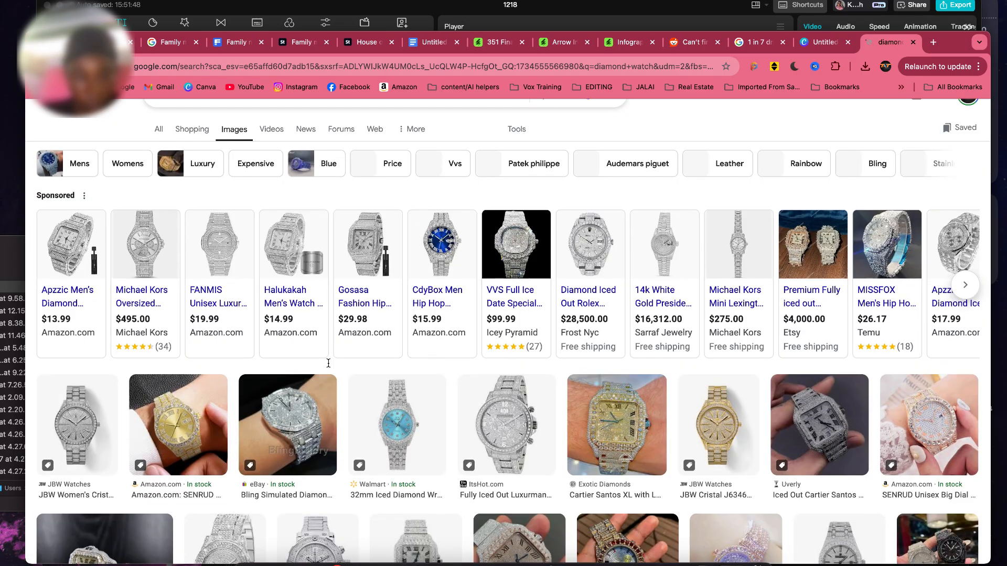
scroll(328, 363, "down", 5)
scroll(329, 367, "down", 7)
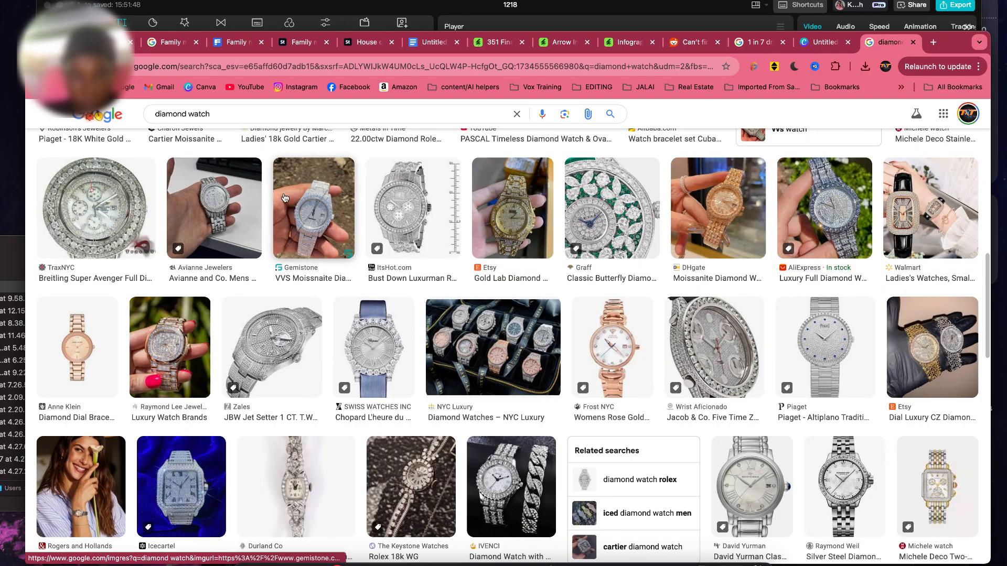
- Refine the image search to "diamond rolex" and look through the watch pictures
double_click(199, 115)
type("rolex")
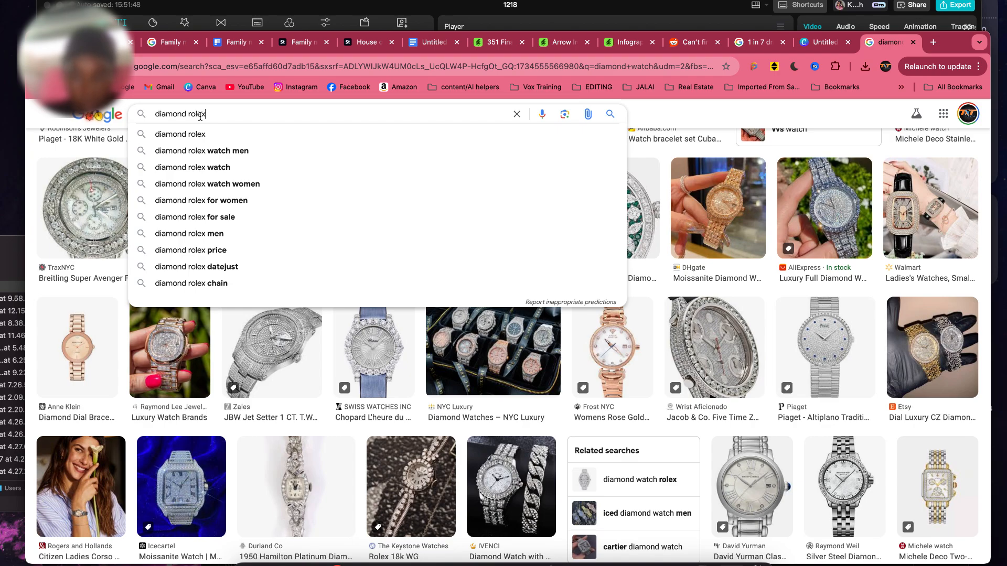
key("Return")
scroll(508, 407, "down", 5)
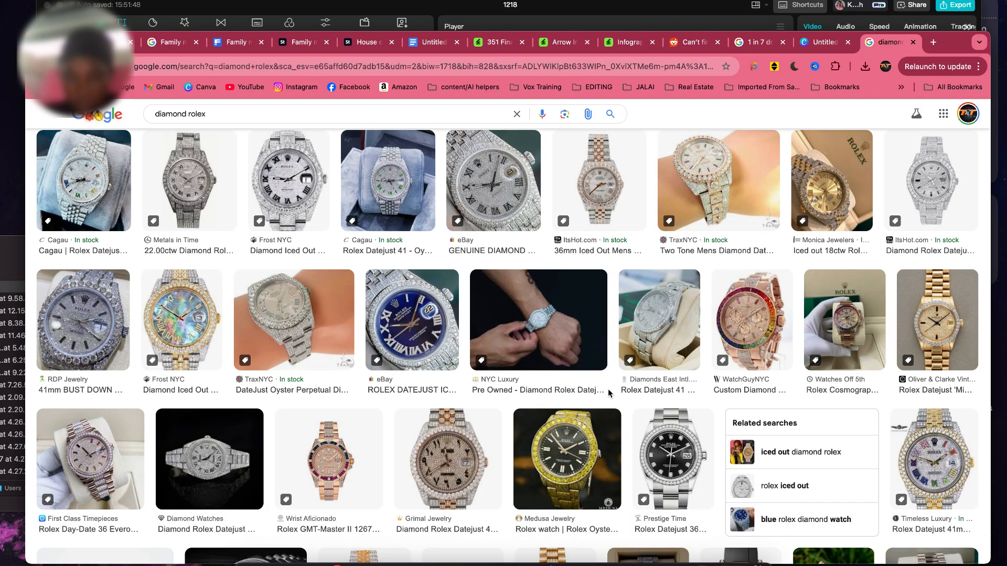
scroll(609, 394, "down", 8)
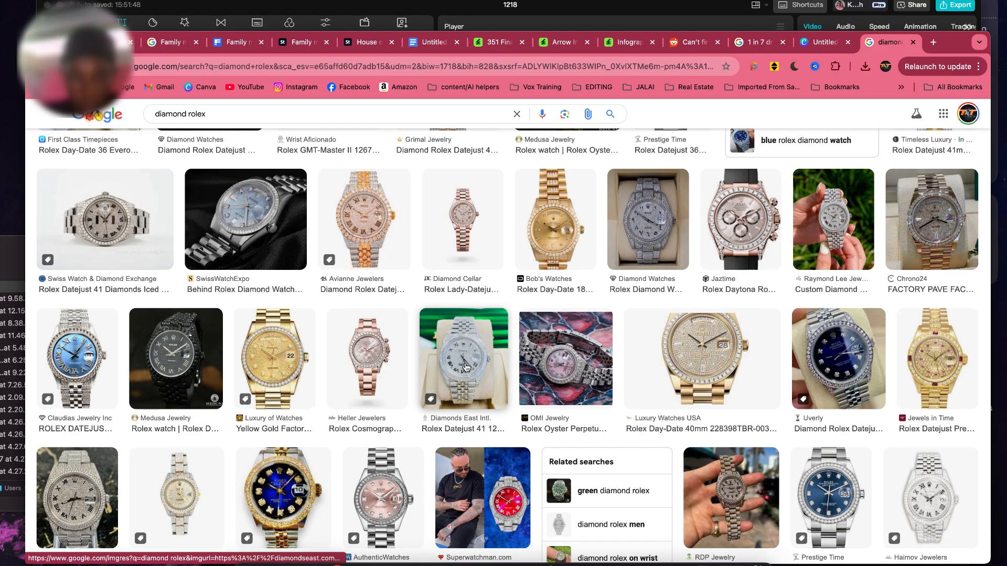
scroll(469, 367, "down", 6)
scroll(420, 360, "up", 7)
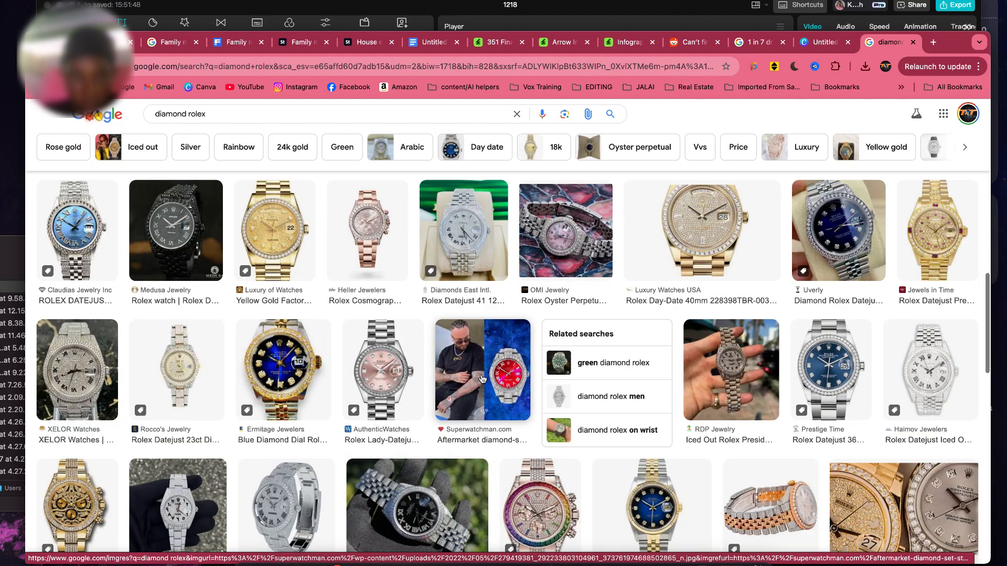
- Save the SwissWatchExpo blue-dial Rolex photo to the downloads, dismiss the image search box, and browse further Rolex pictures
left_click(245, 242)
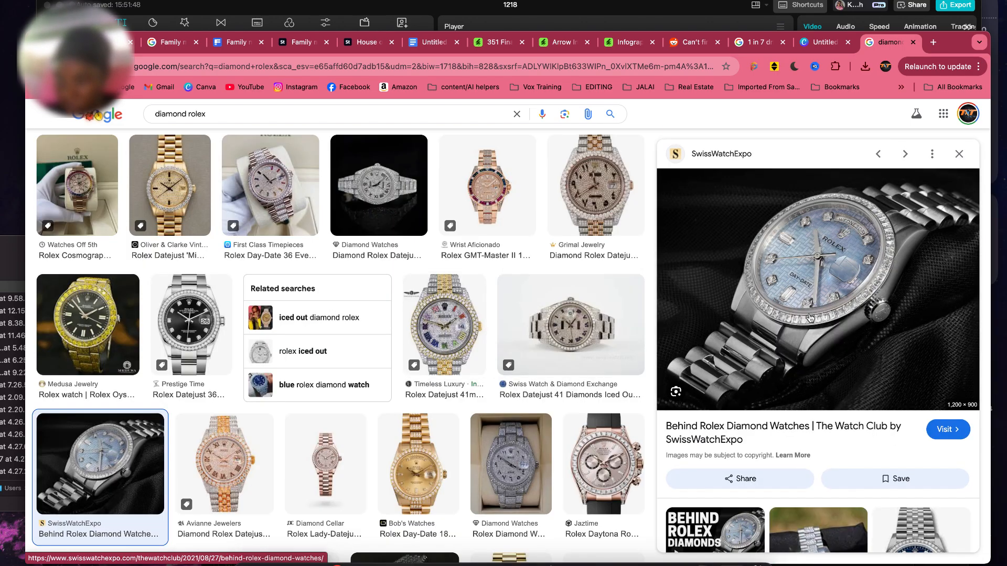
left_click_drag(841, 291, 717, 565)
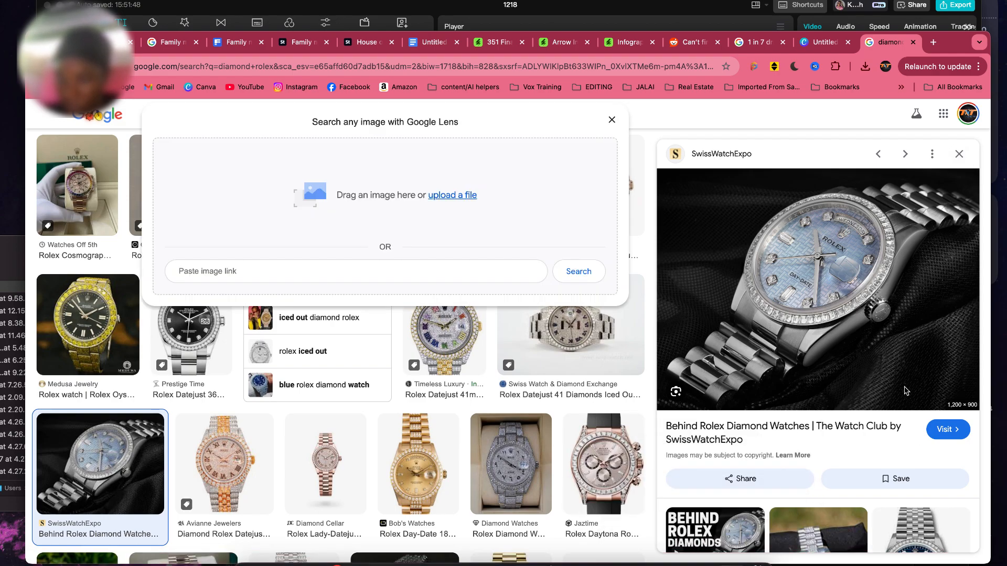
scroll(906, 390, "down", 5)
left_click(612, 119)
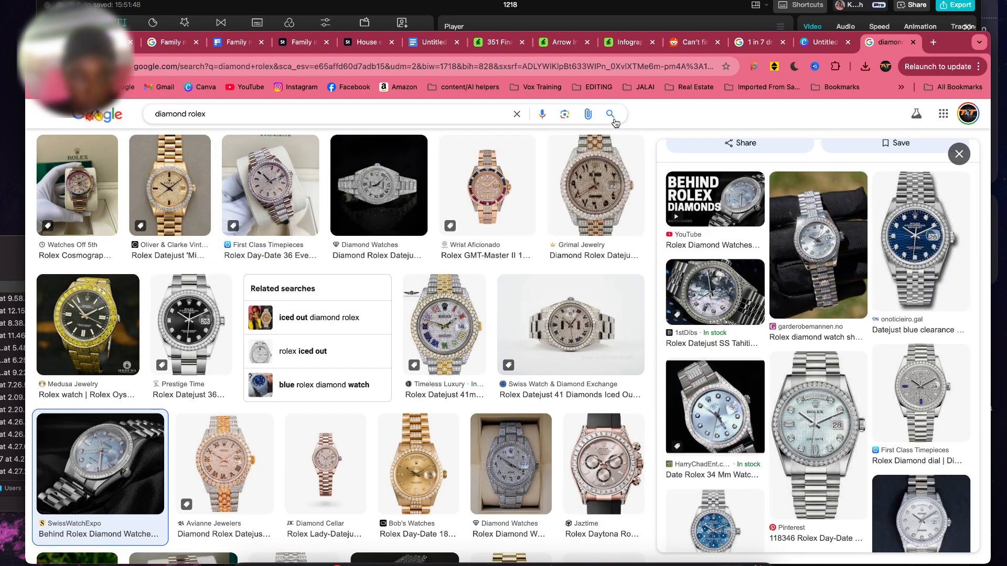
scroll(664, 274, "down", 6)
scroll(664, 274, "down", 2)
scroll(594, 367, "down", 10)
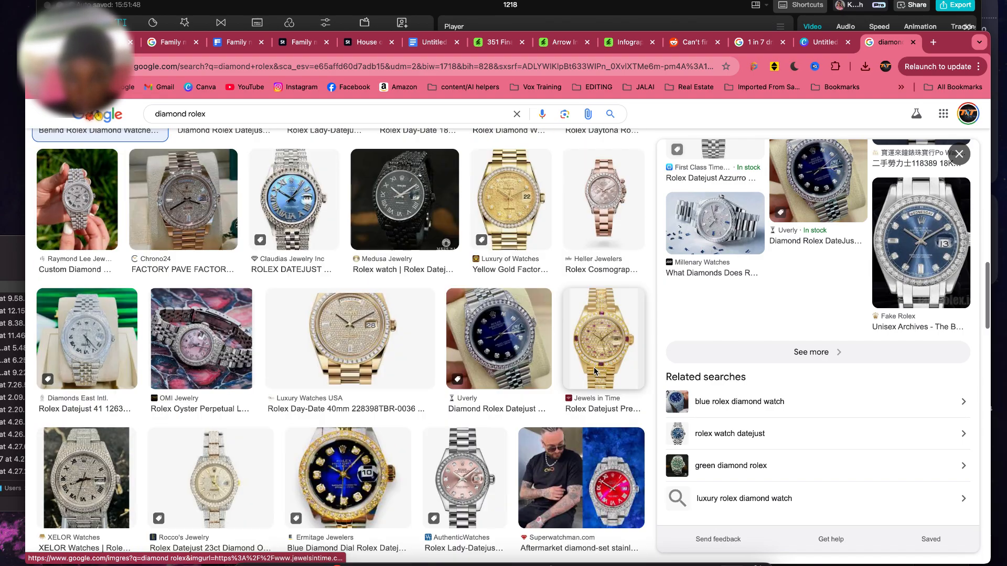
scroll(594, 372, "down", 3)
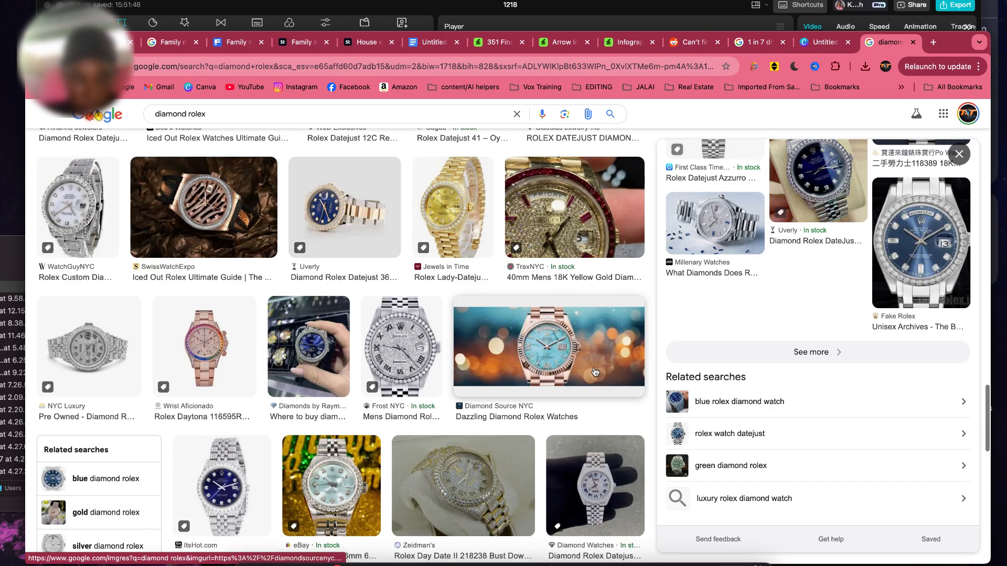
scroll(595, 372, "down", 5)
scroll(595, 371, "down", 7)
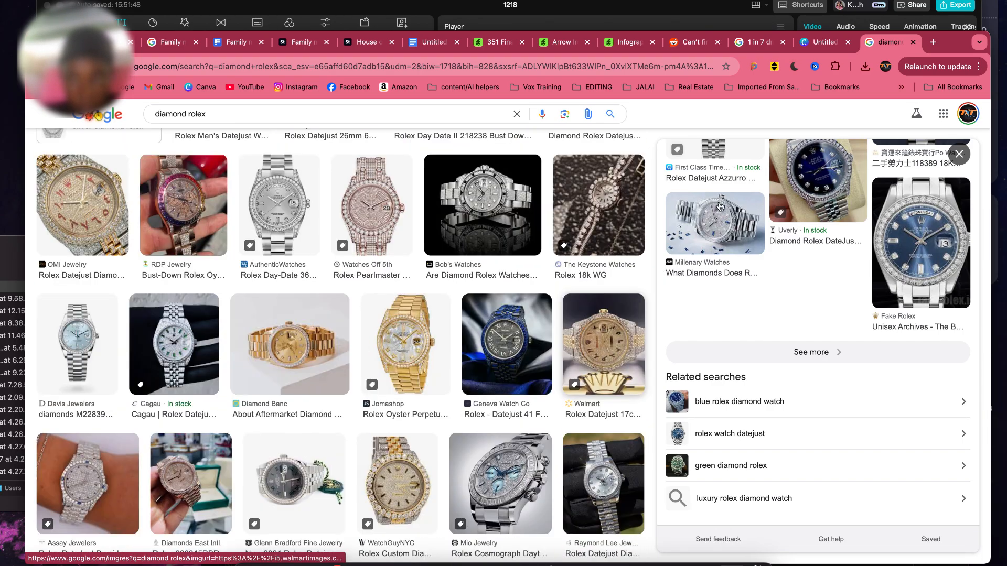
- Return to the Canva design, try the photo of a gold skeleton watch on a wrist on page 10, and delete it
left_click(824, 42)
scroll(188, 470, "down", 5)
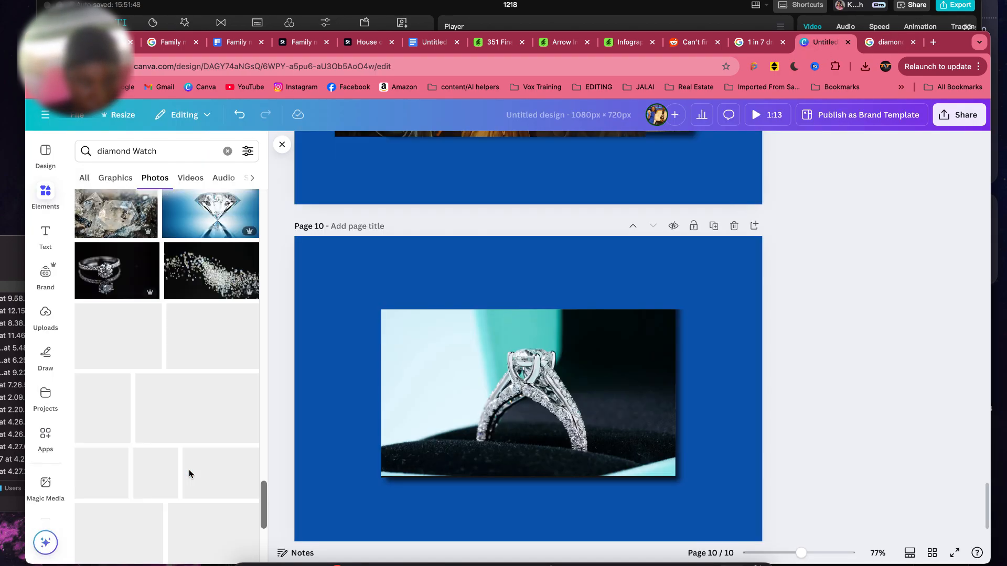
scroll(203, 457, "down", 5)
scroll(204, 457, "up", 10)
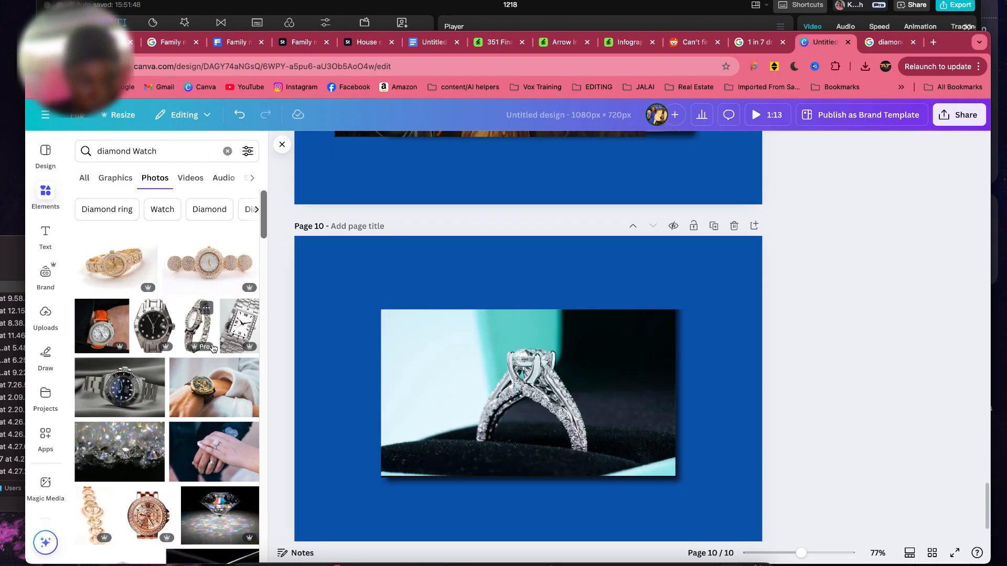
left_click(220, 374)
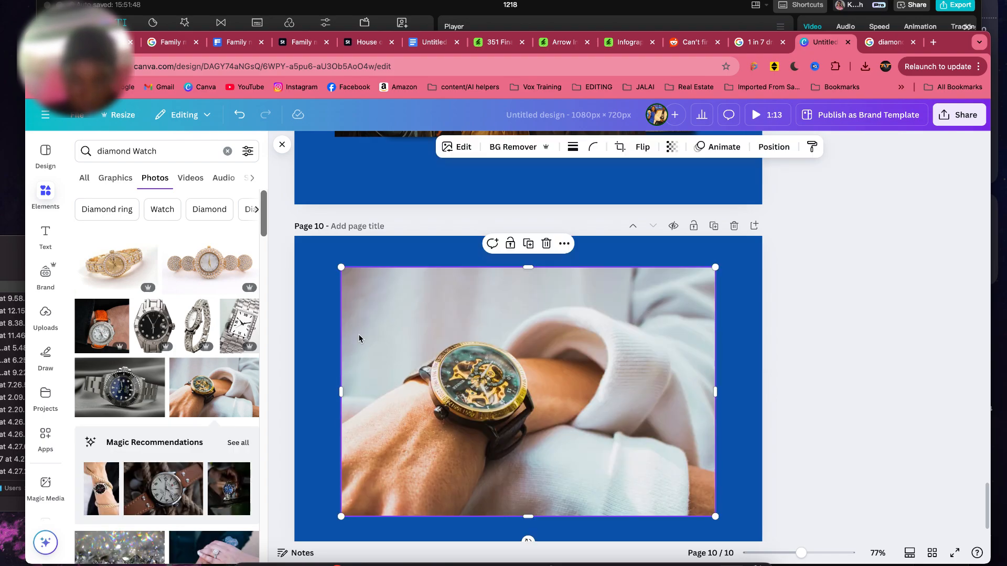
key("BackSpace")
- Upload the saved Rolex photo from the downloads to the Canva design
left_click(704, 561)
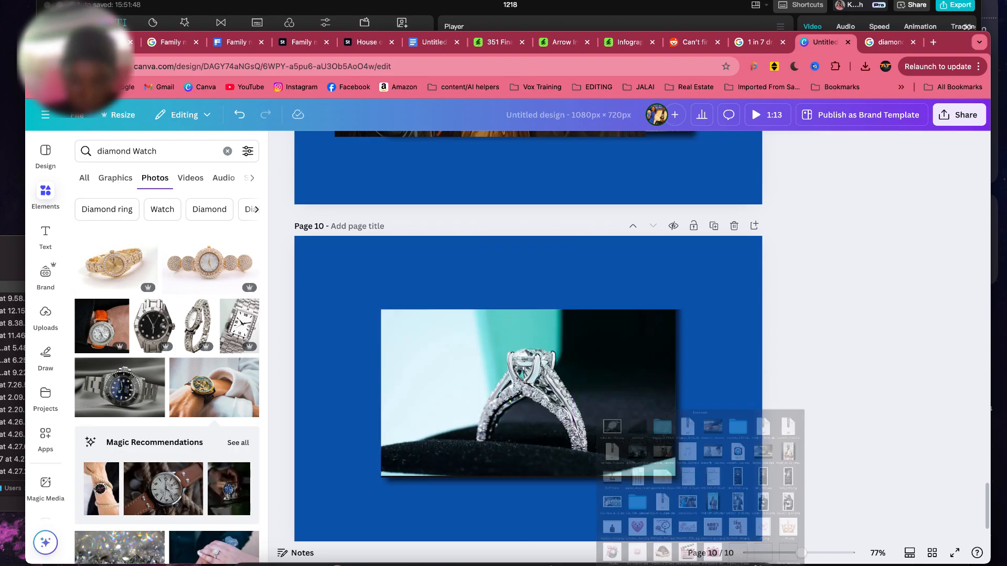
left_click_drag(442, 212, 446, 408)
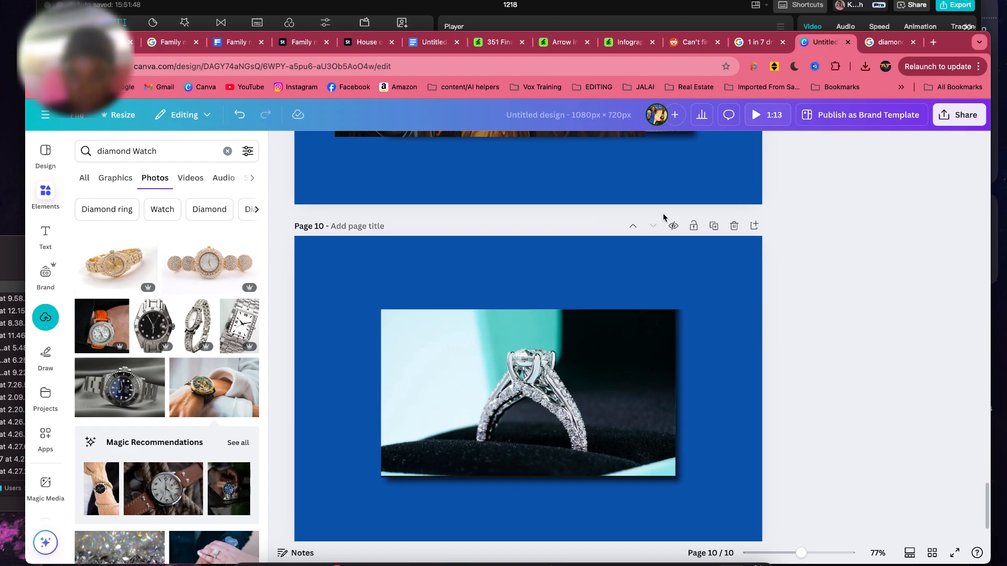
- Search the element photos for "diamond cuban link" and browse the results
left_click(151, 151)
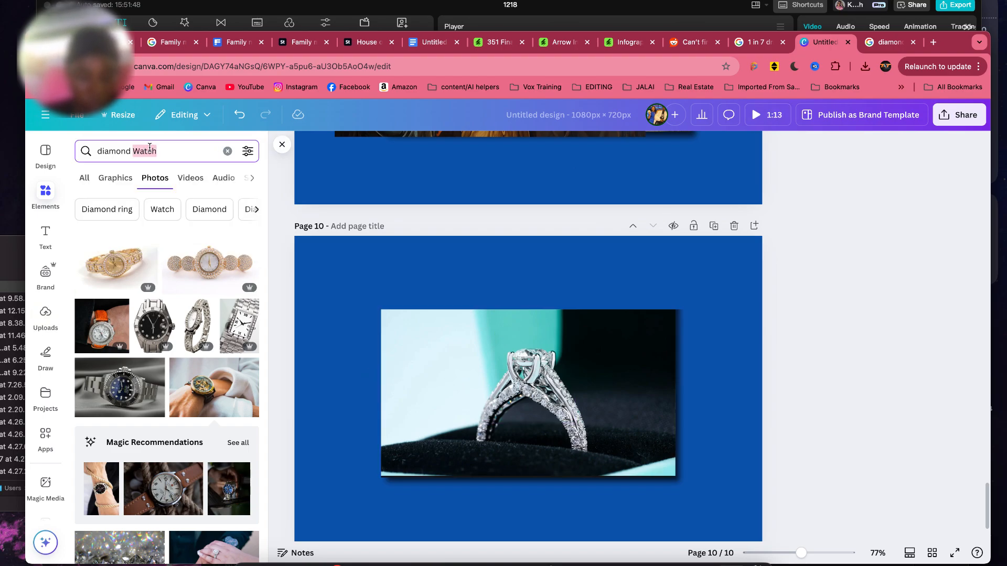
type("cuban link")
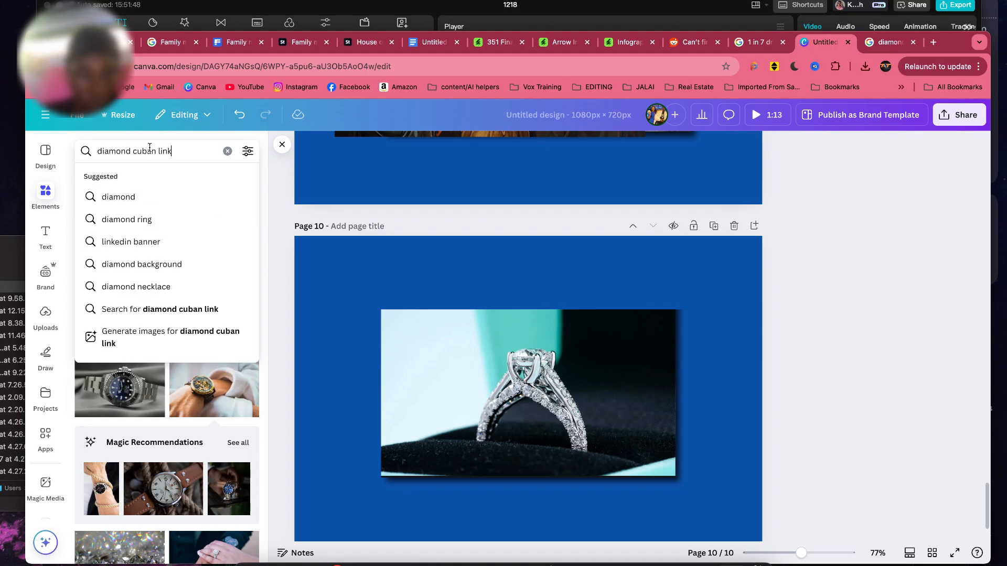
key("Return")
scroll(120, 262, "down", 10)
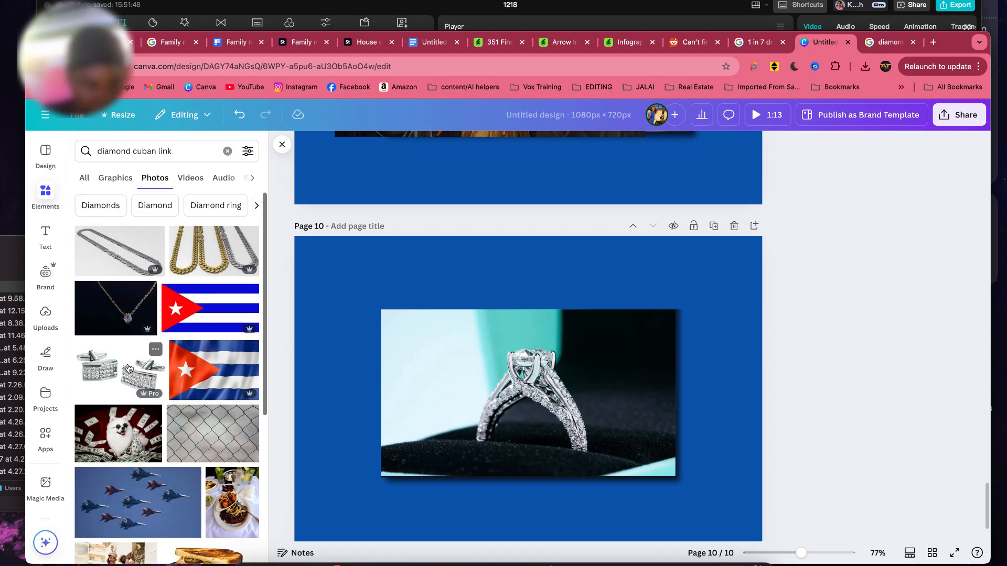
left_click(163, 151)
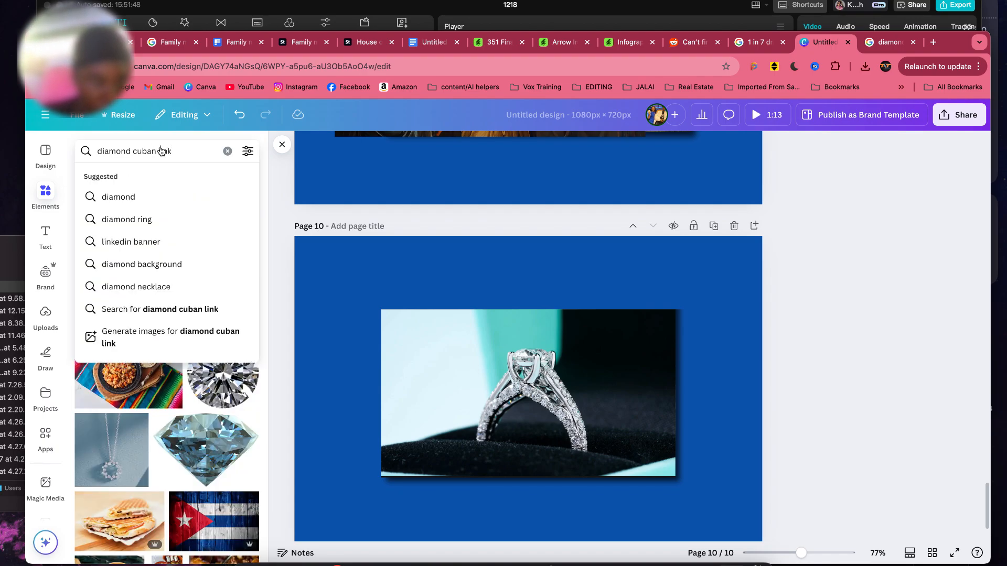
- Search the element photos for "diamond cuban necklace" and browse the results
double_click(161, 151)
type("necklace")
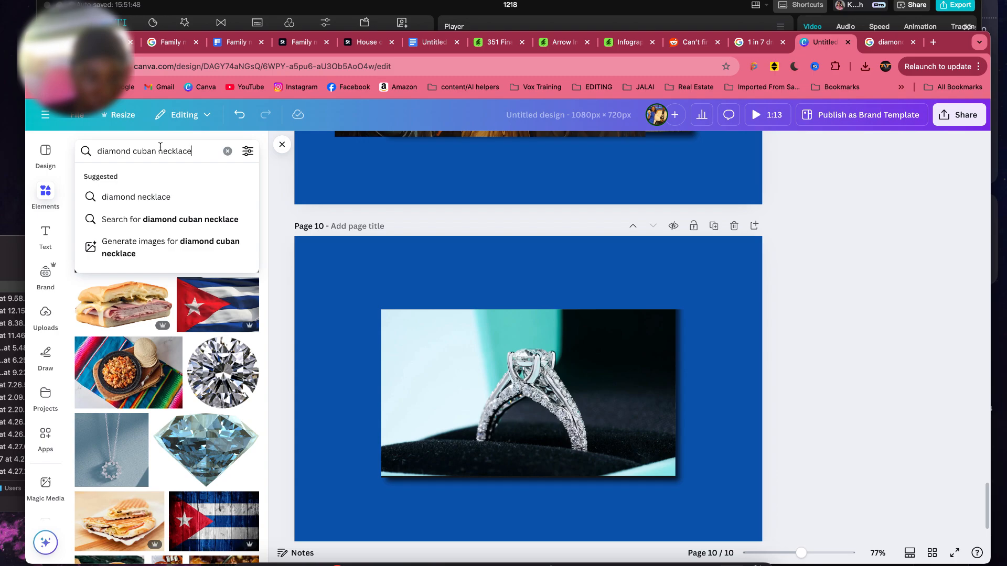
key("Return")
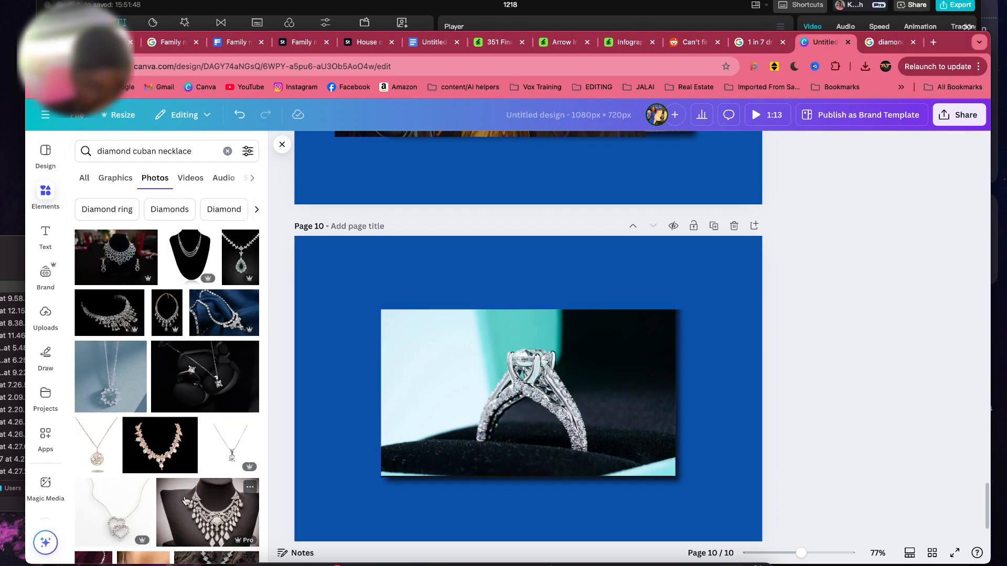
scroll(185, 501, "down", 10)
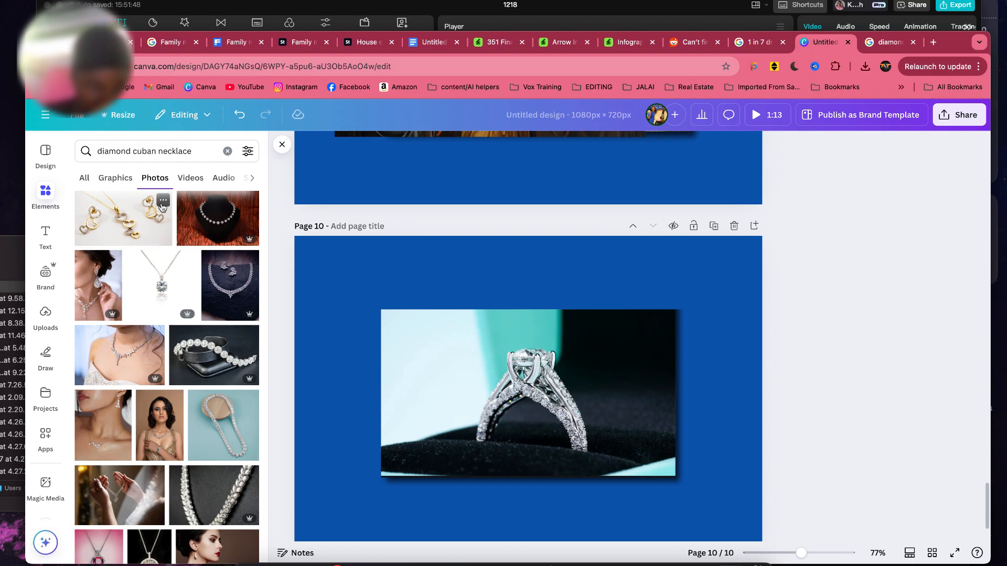
left_click_drag(133, 153, 240, 159)
scroll(203, 483, "down", 5)
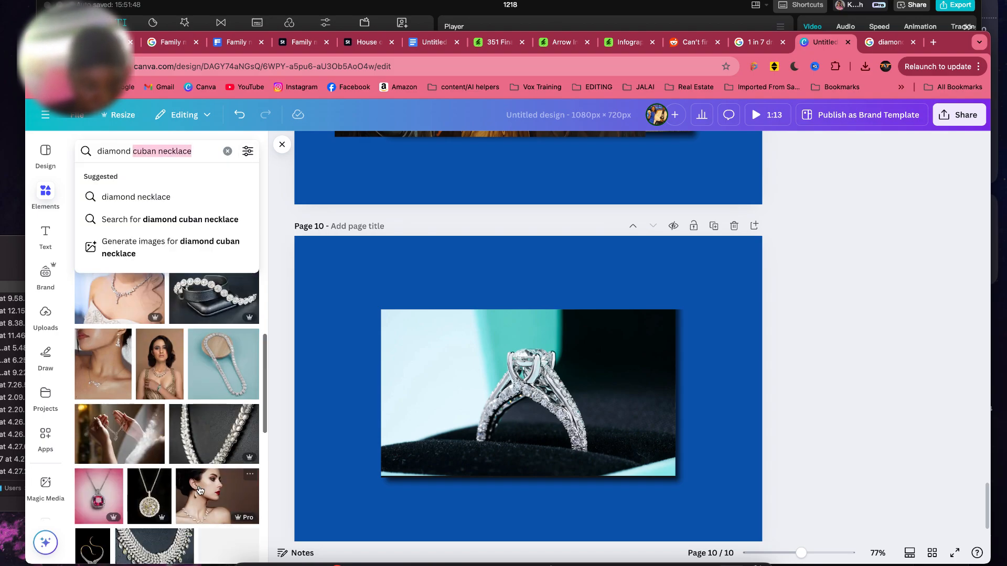
scroll(200, 491, "down", 10)
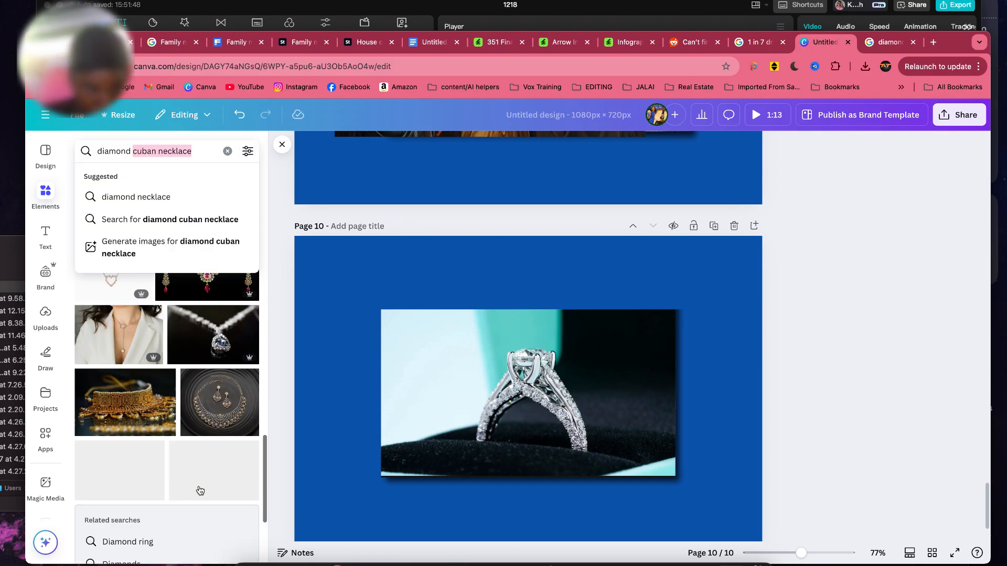
- Search the element photos for "diamond jerly store", browse the results, and star the pink gummy bear photo
key("BackSpace")
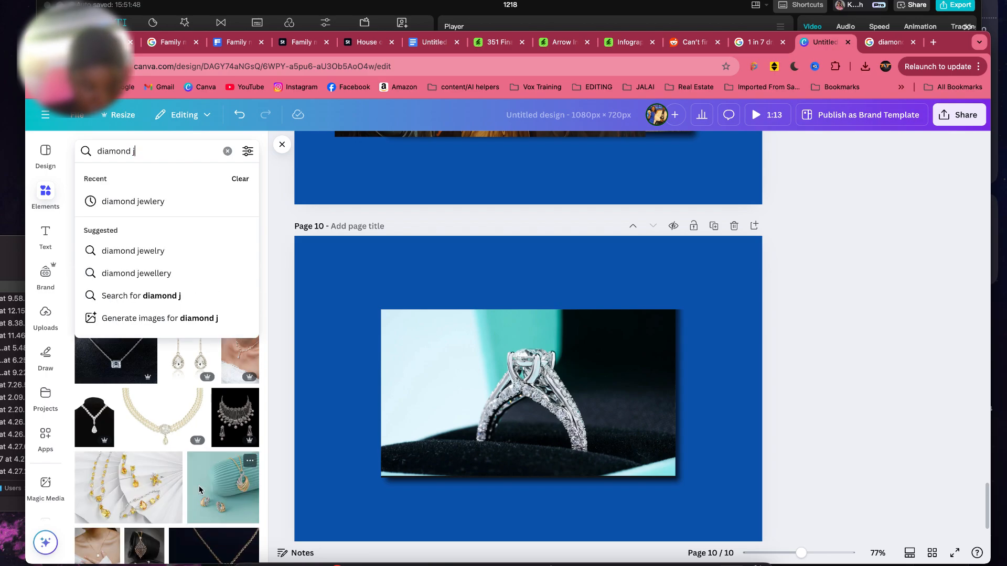
type("jerl")
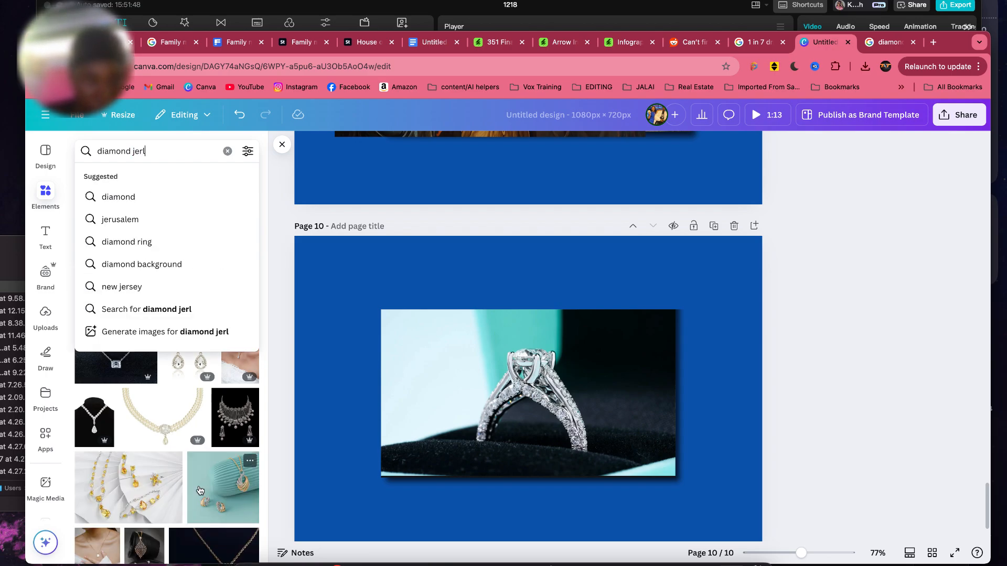
type("y store")
key("Return")
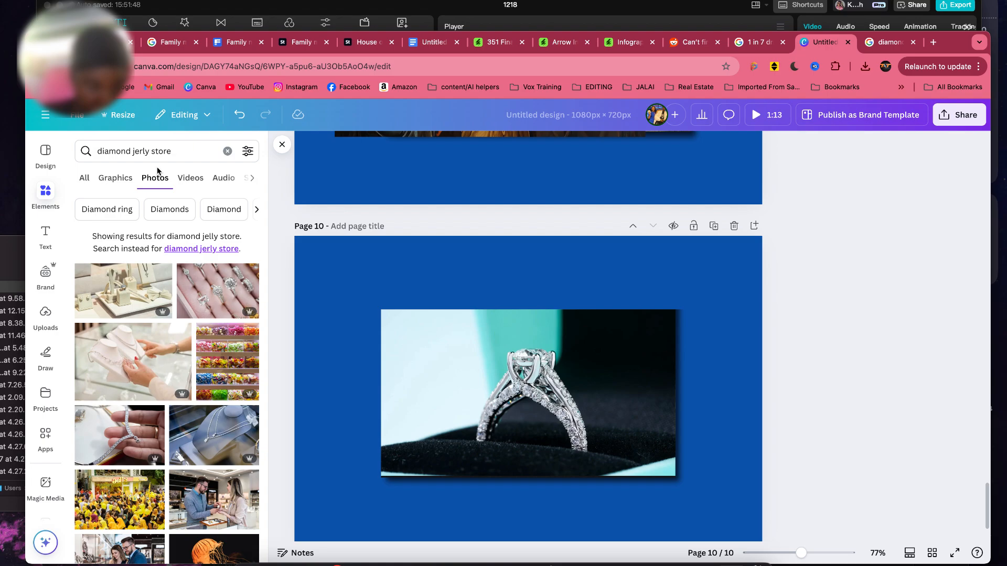
scroll(135, 393, "down", 5)
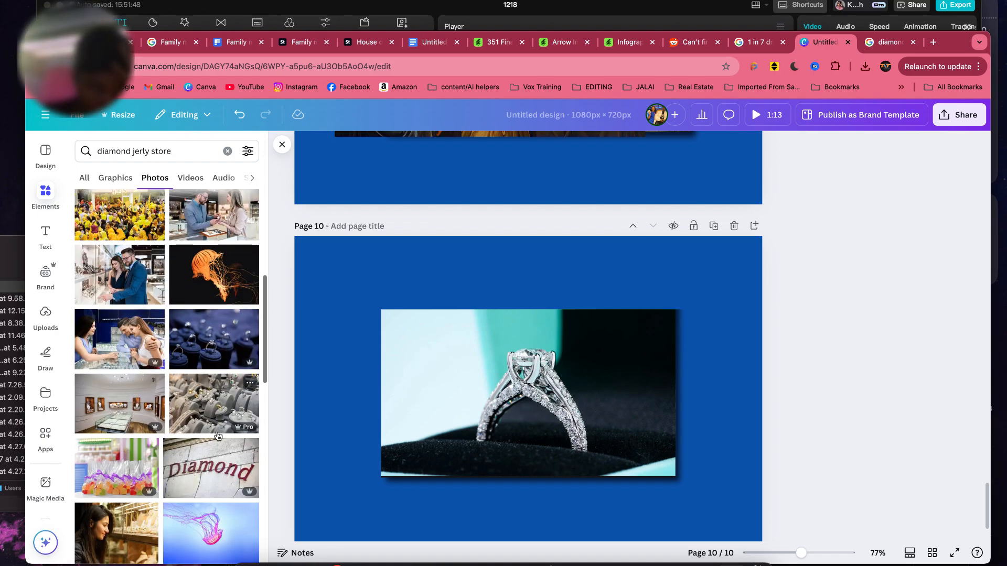
scroll(218, 437, "down", 10)
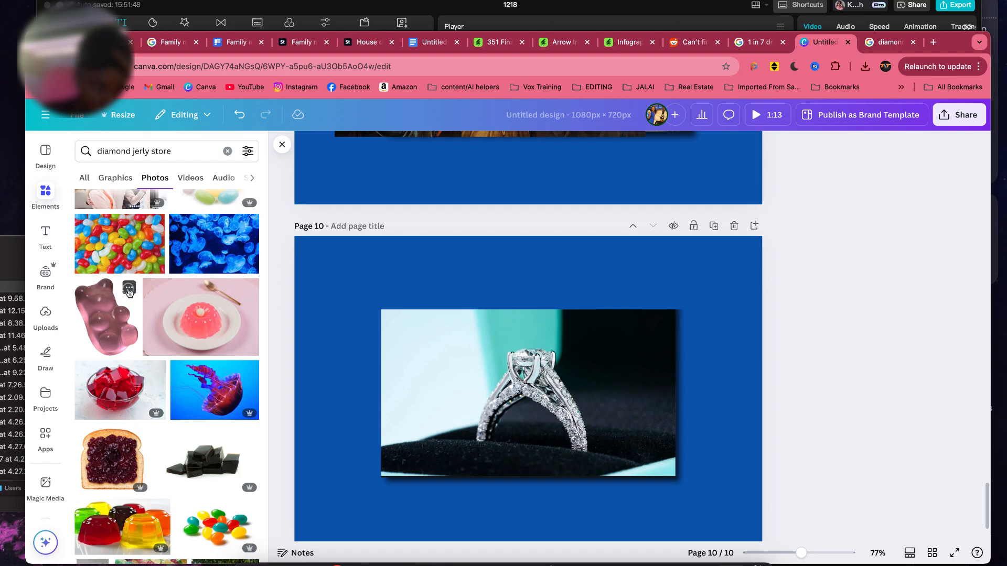
left_click(129, 288)
left_click(157, 438)
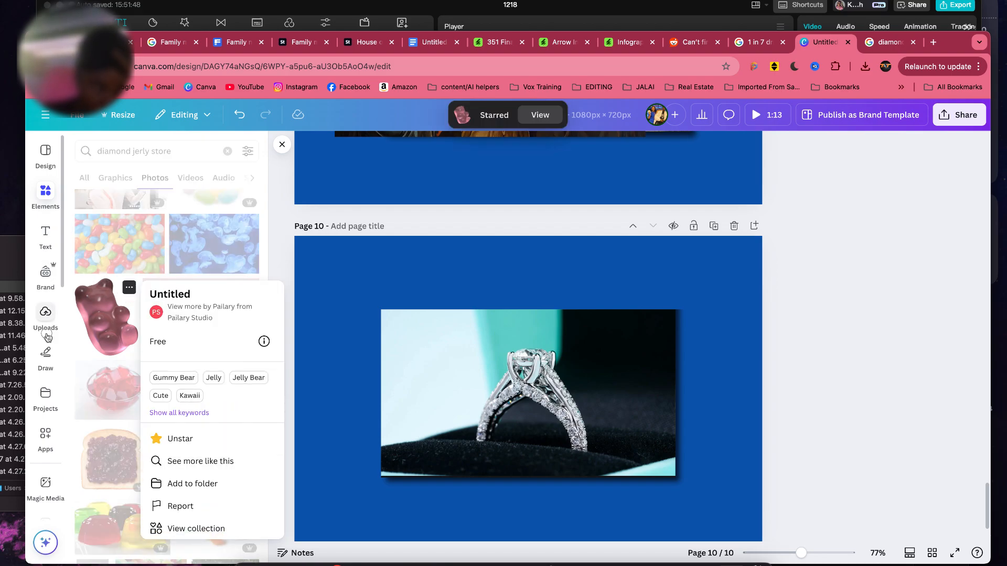
- Place the uploaded Rolex photo on page 10 and crop and stretch it to cover the diamond ring picture
left_click(46, 336)
left_click(117, 284)
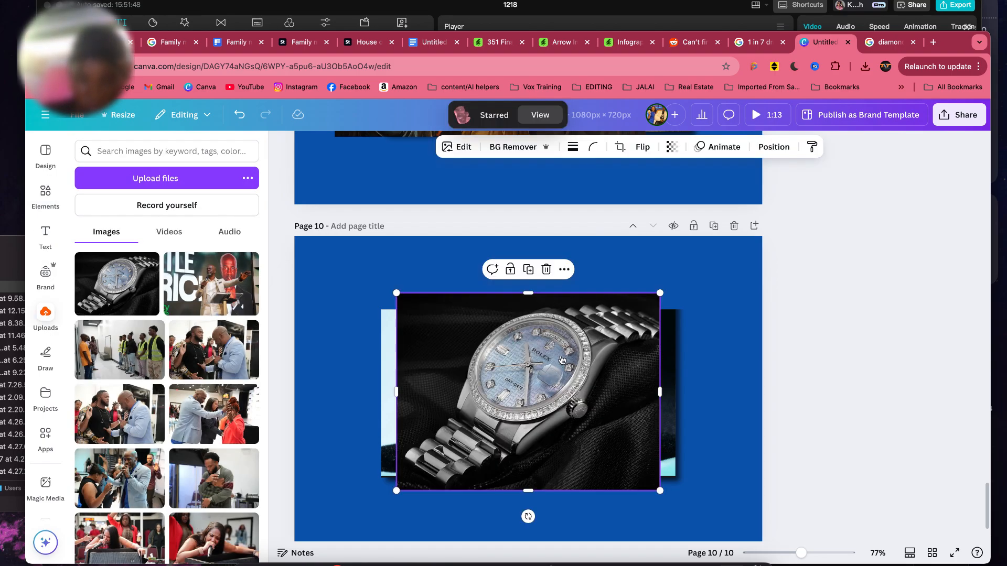
left_click_drag(561, 360, 548, 377)
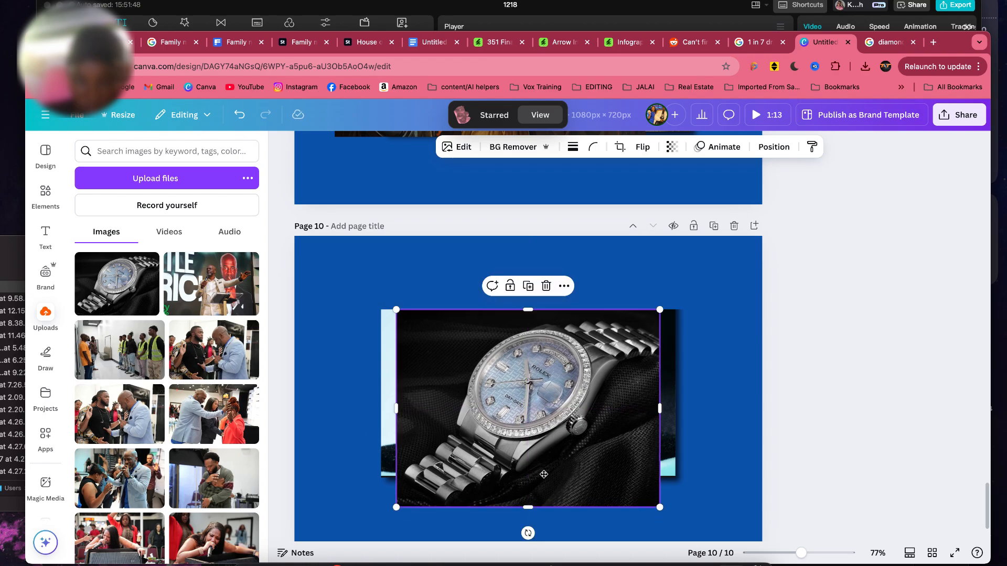
left_click_drag(528, 504, 528, 477)
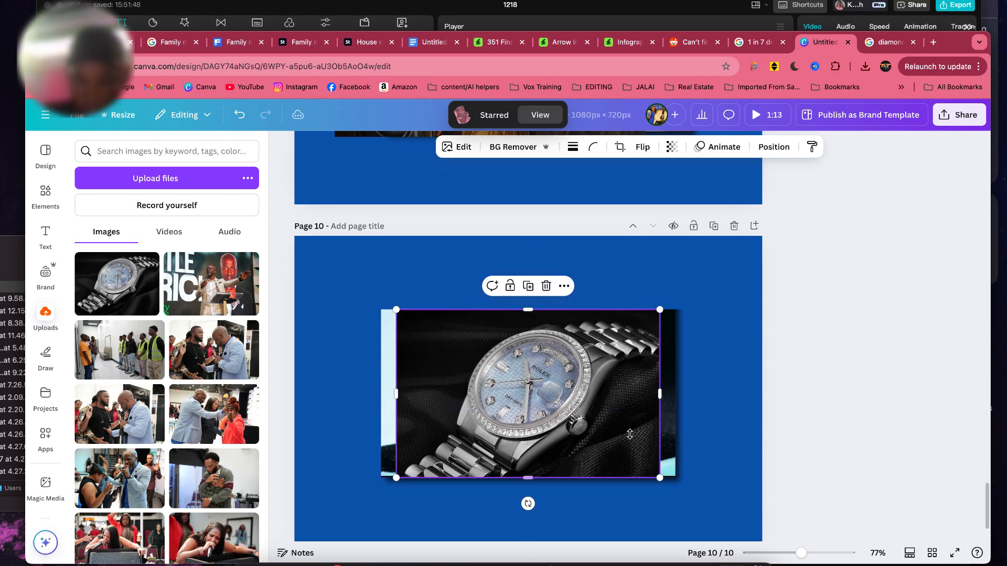
left_click_drag(659, 403, 676, 398)
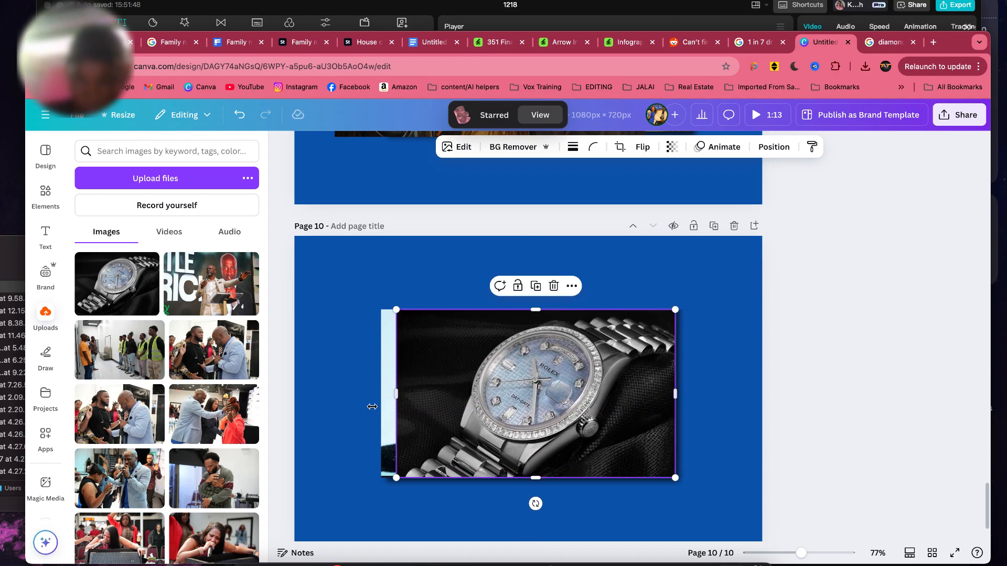
left_click_drag(395, 401, 380, 397)
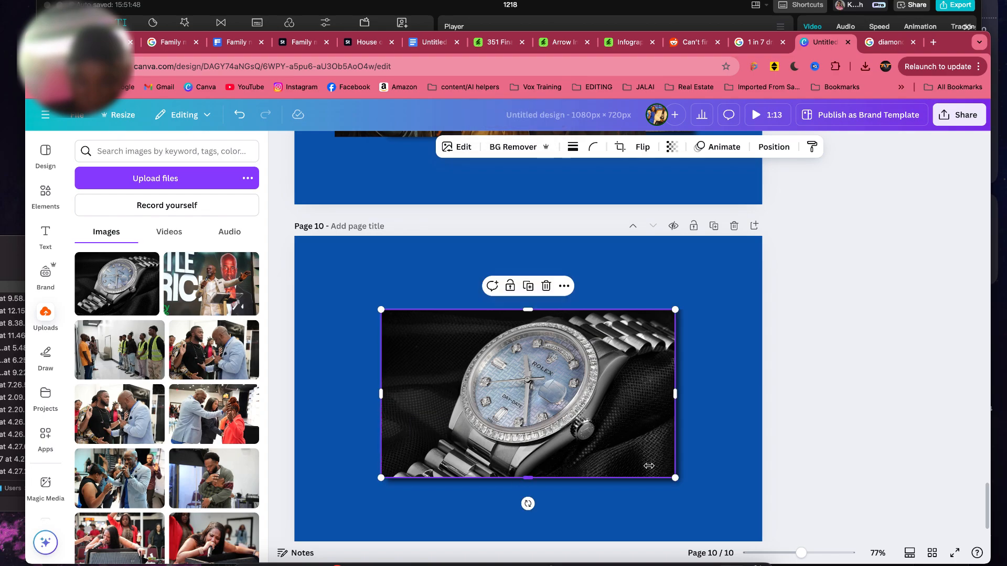
left_click(748, 432)
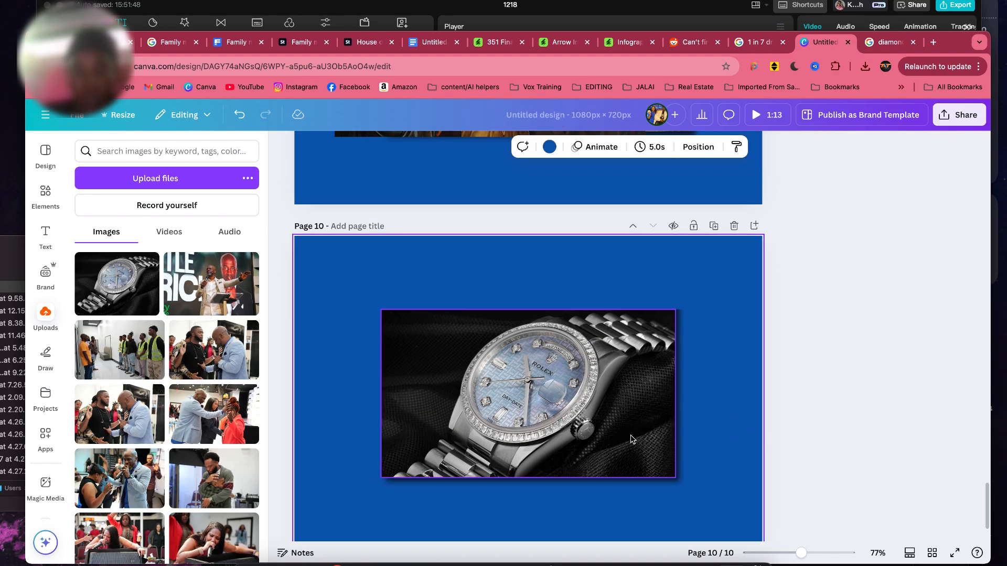
- Check the list of insured items in the Google Docs script, and browse more diamond Rolex pictures in the Google image results
left_click(443, 42)
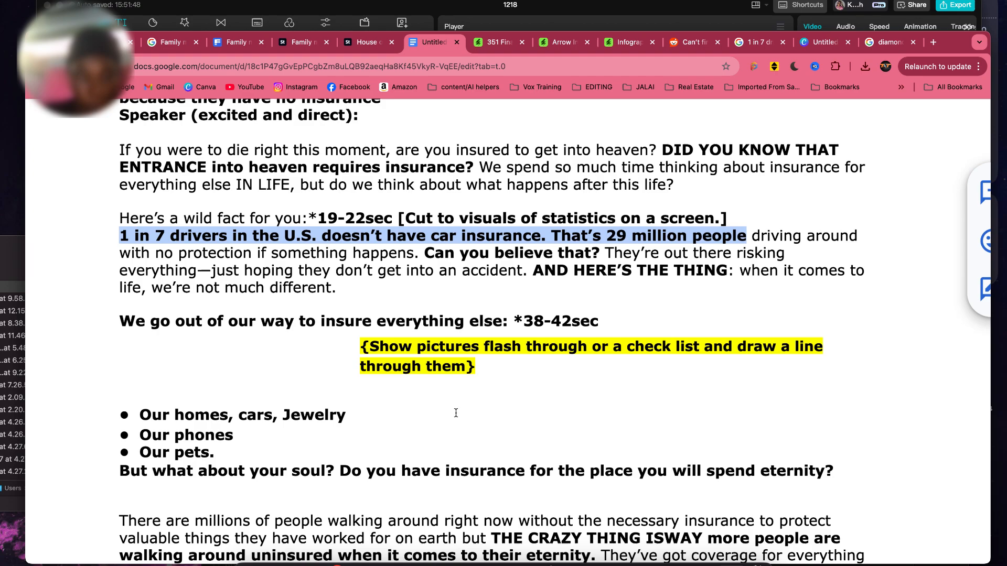
left_click(880, 42)
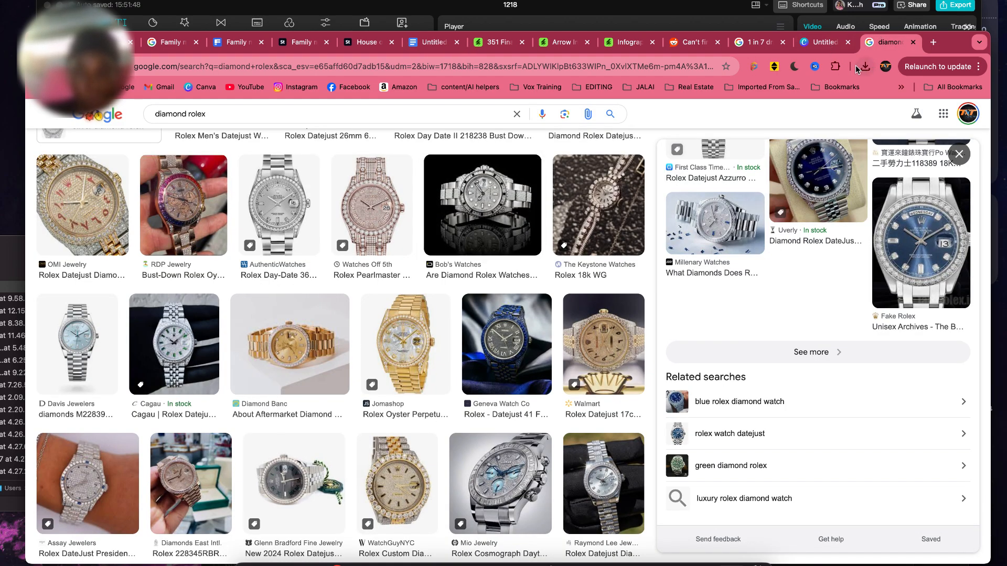
left_click(507, 346)
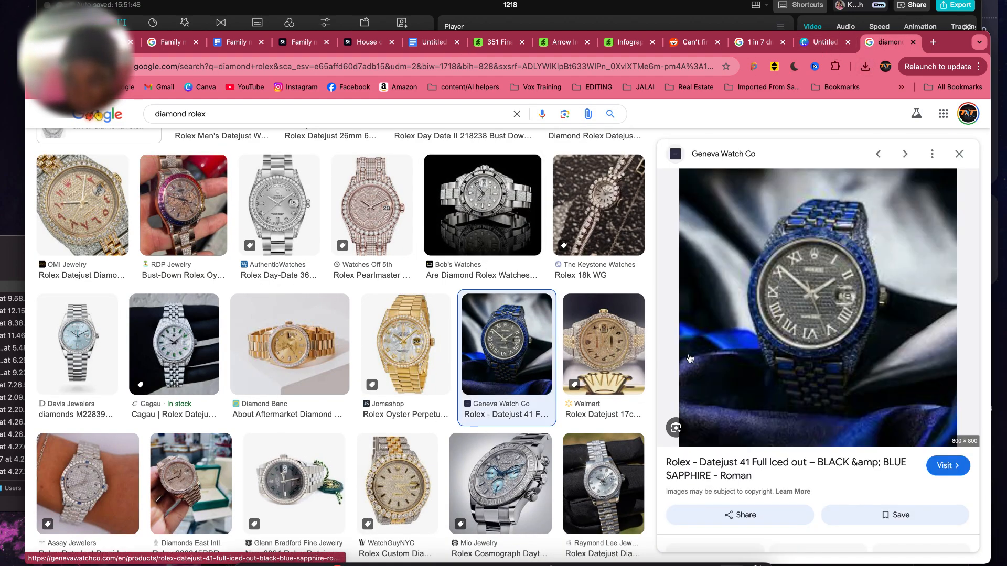
scroll(763, 369, "down", 10)
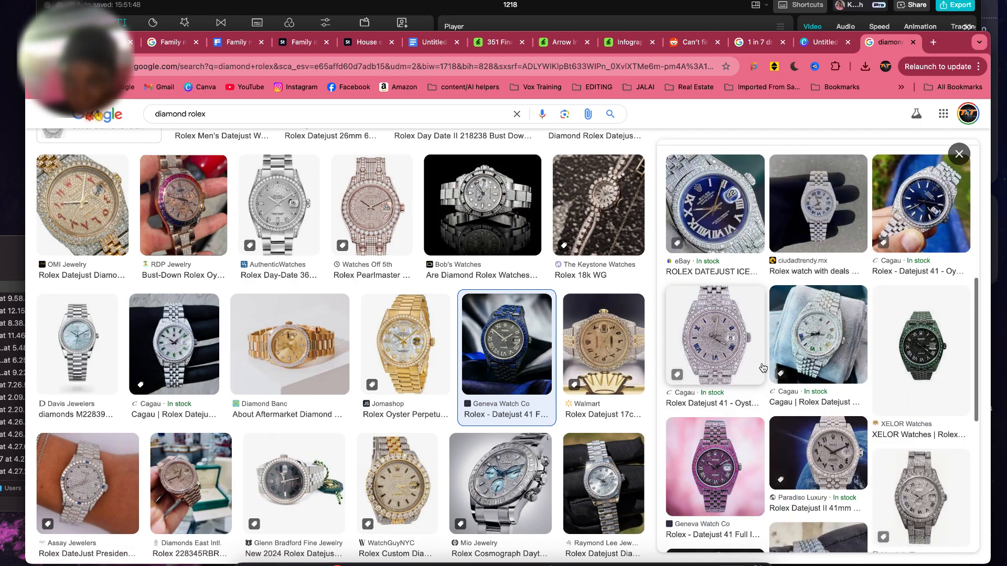
scroll(763, 368, "down", 5)
- Return to the Canva design, search the element photos for "iphone", and add the photo of a hand holding a black iPhone to page 10
left_click(825, 42)
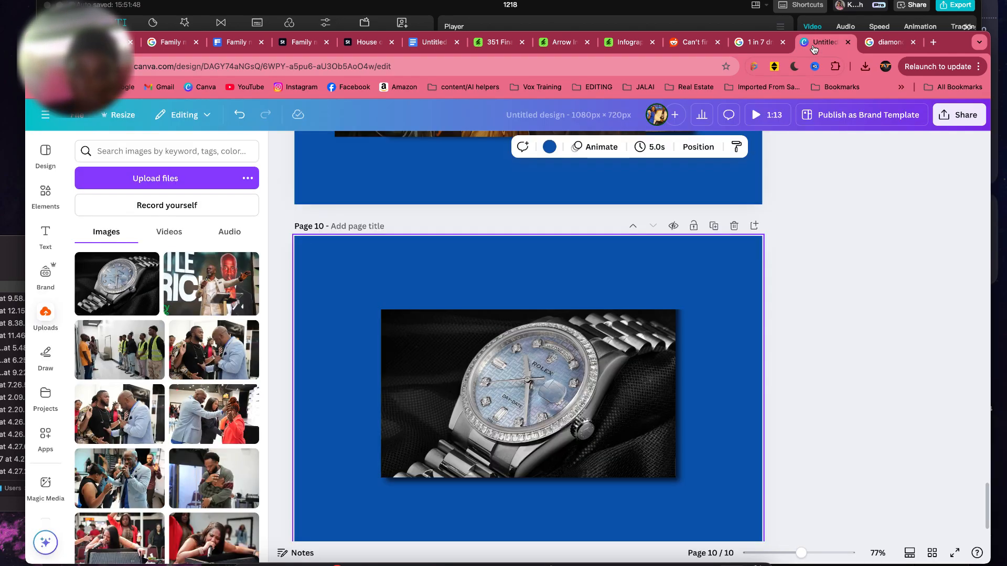
left_click(45, 236)
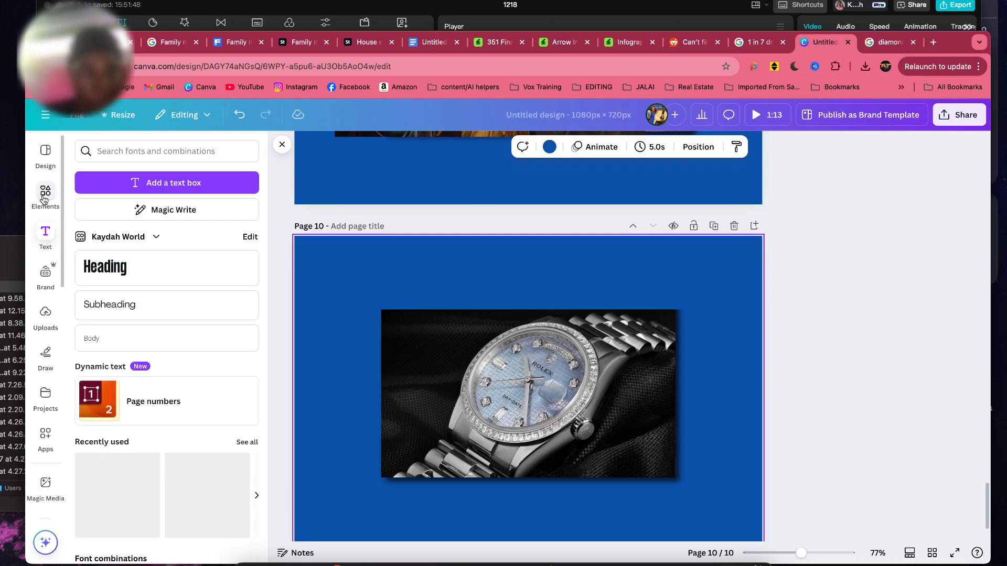
left_click(45, 194)
left_click(129, 153)
triple_click(128, 160)
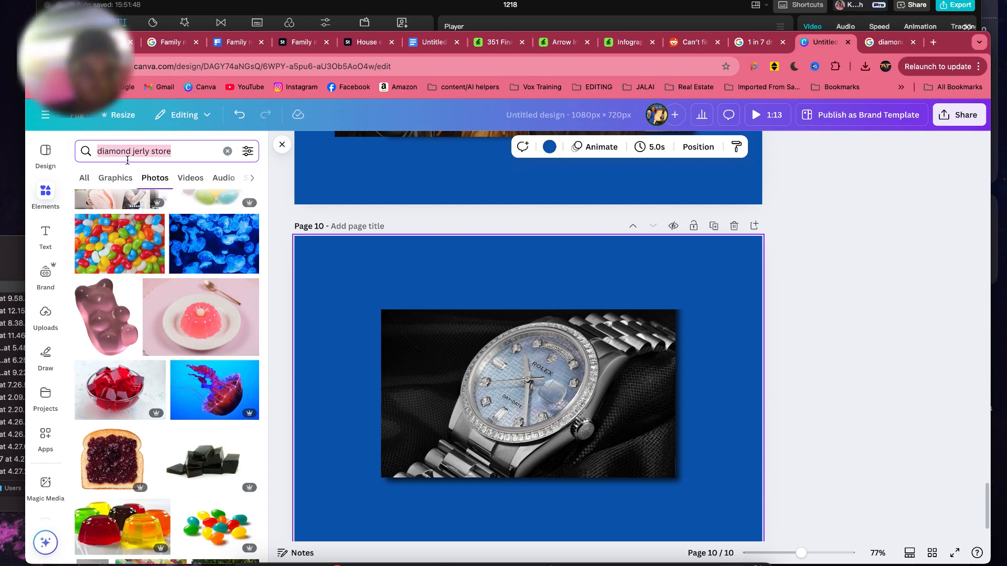
type("iphone")
key("Return")
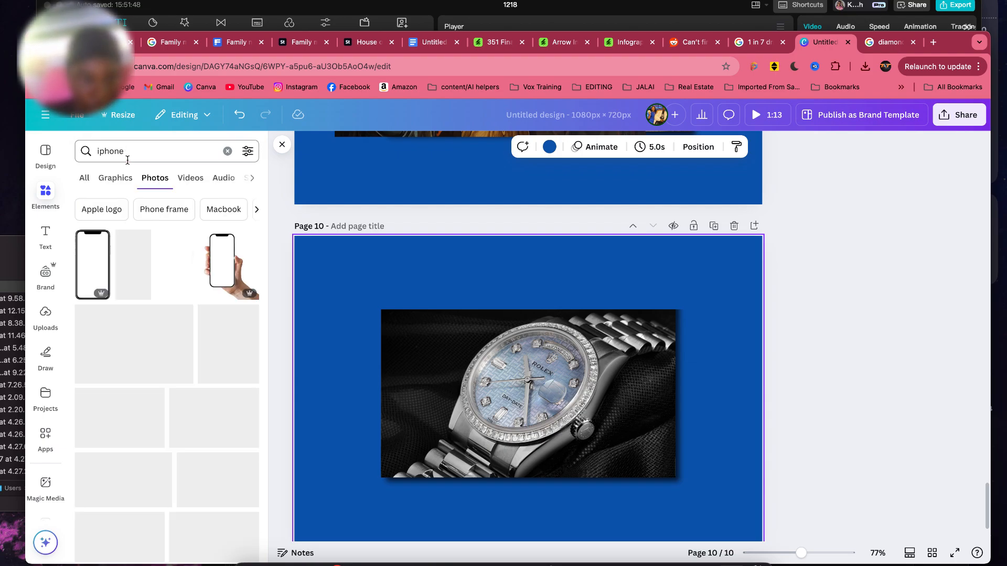
scroll(256, 411, "down", 5)
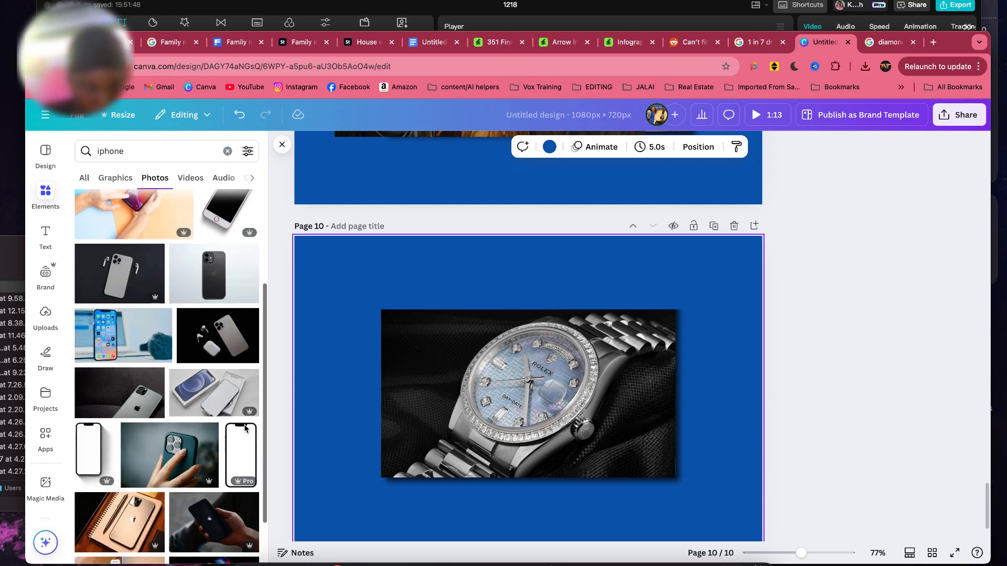
scroll(245, 429, "down", 2)
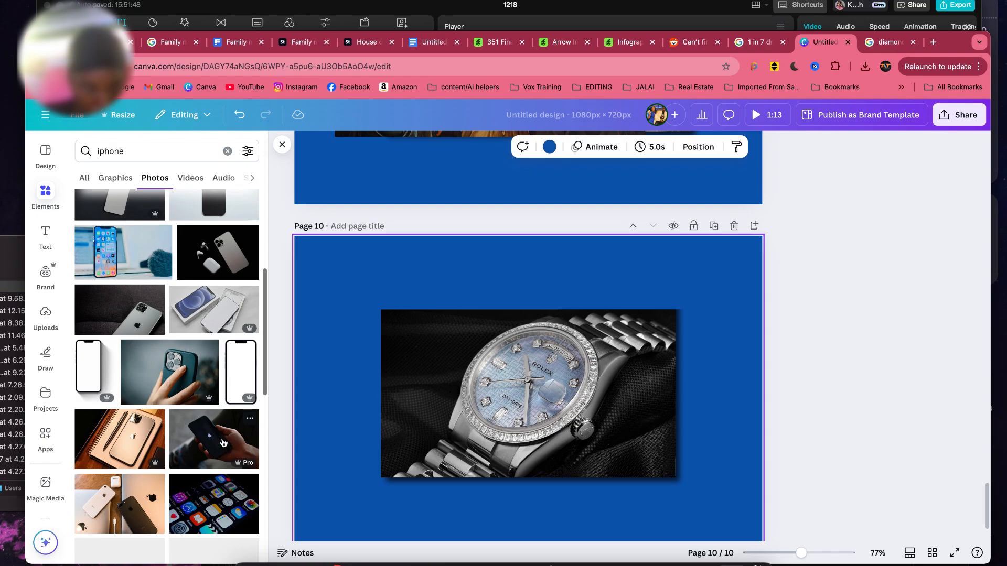
left_click(223, 443)
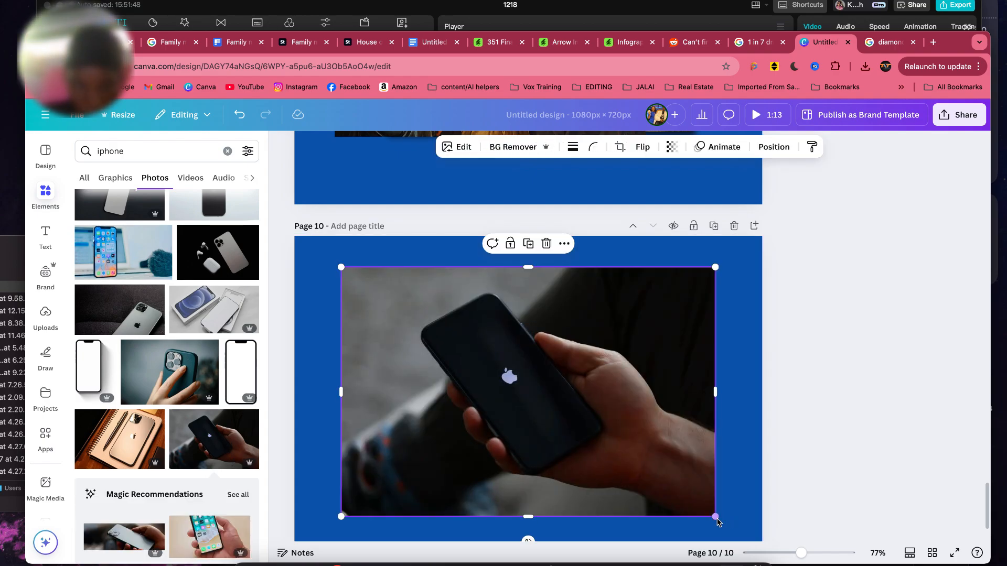
- Resize, move and crop the iPhone photo on page 10 to cover the Rolex picture exactly
left_click_drag(715, 516, 667, 444)
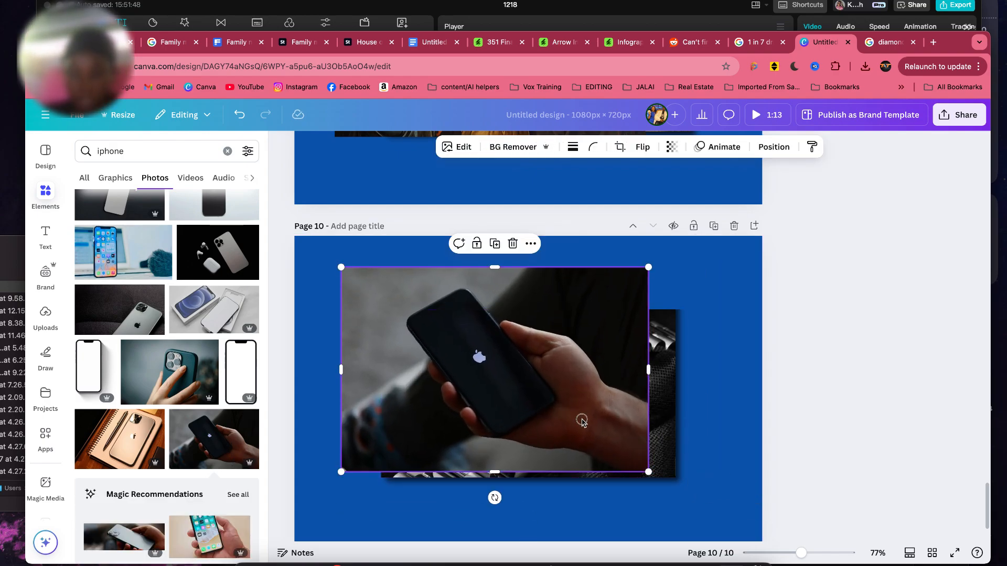
left_click_drag(581, 421, 599, 421)
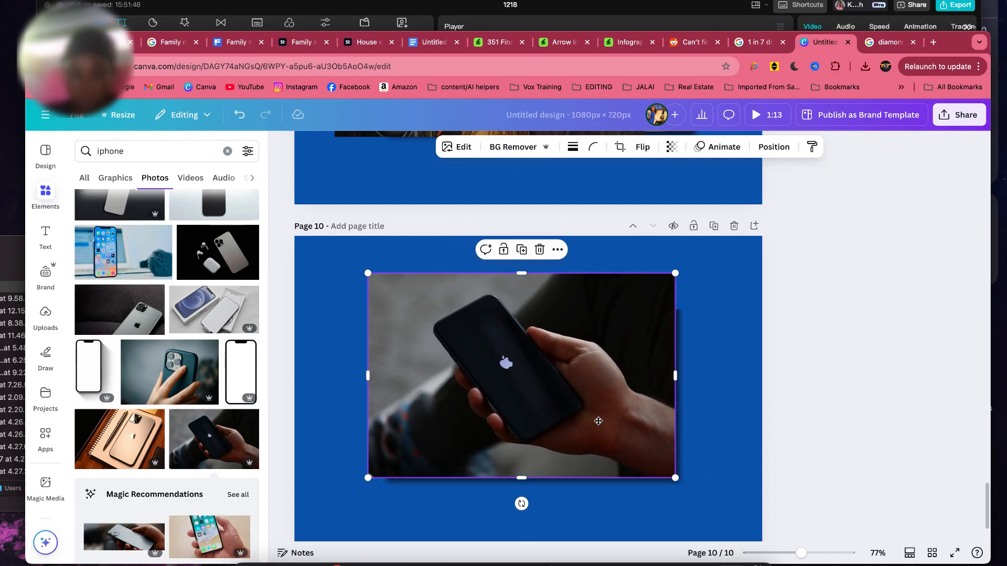
left_click_drag(373, 281, 414, 320)
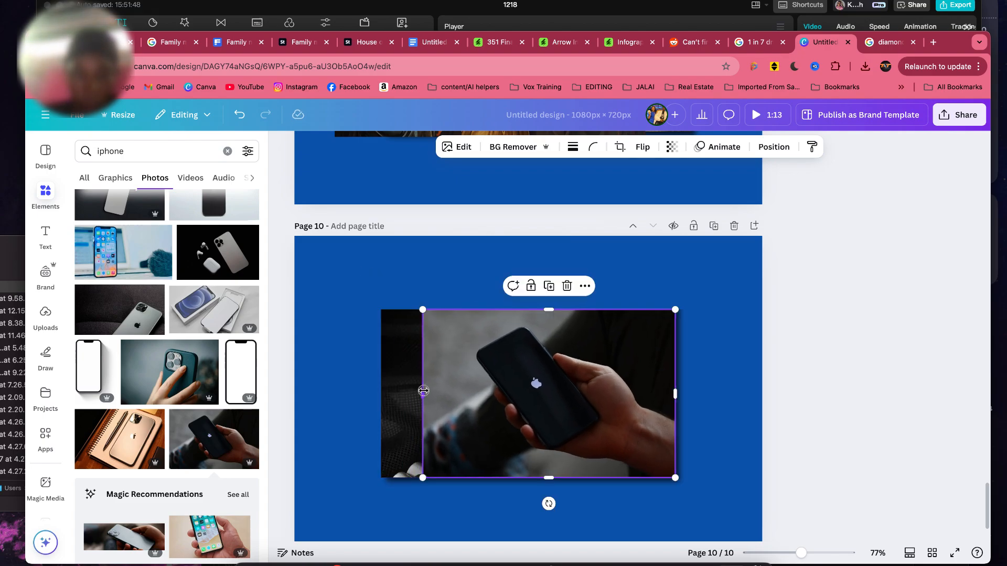
left_click_drag(423, 391, 384, 390)
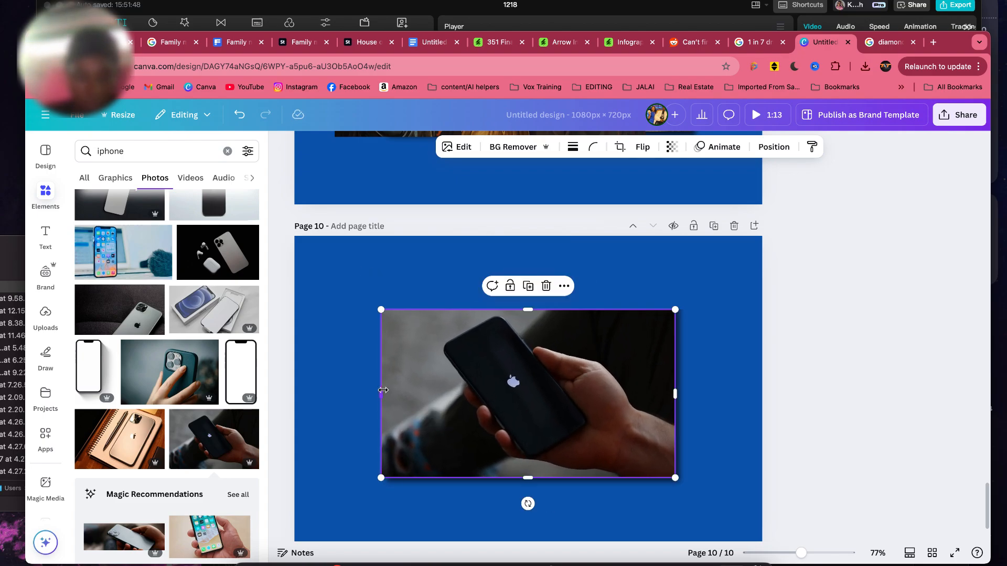
- Browse further photos in the "iphone" search results
scroll(215, 439, "down", 3)
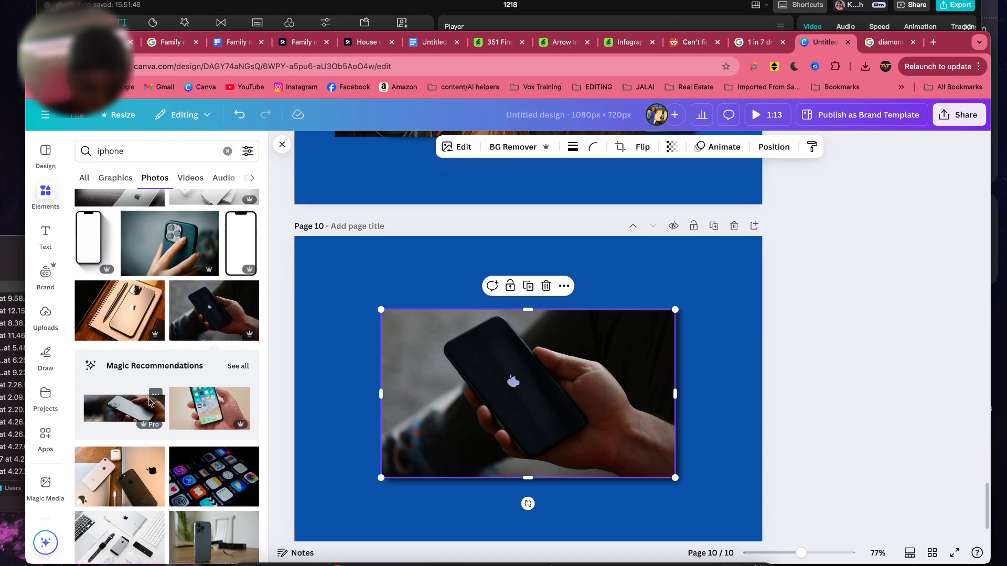
scroll(237, 402, "down", 2)
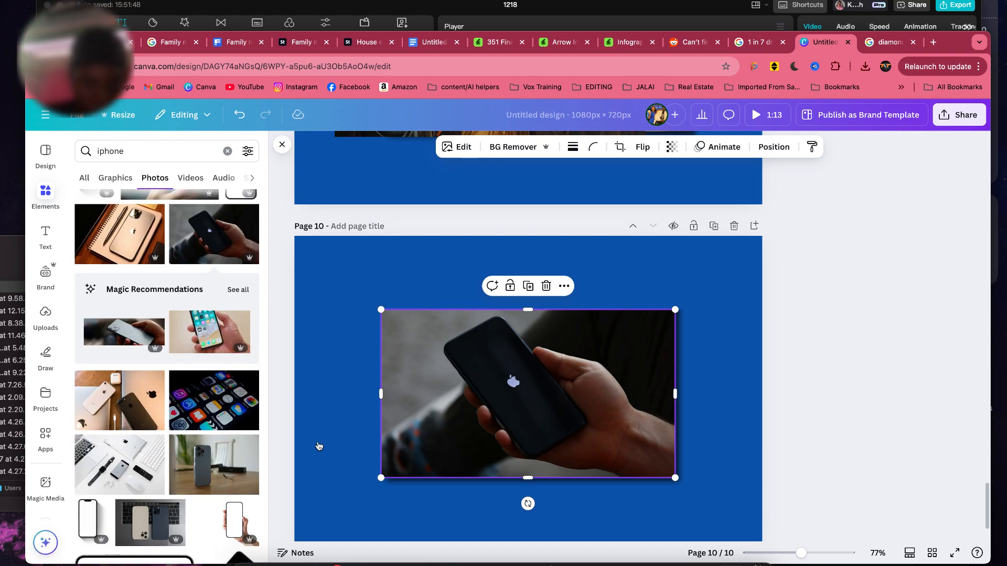
scroll(253, 467, "down", 1)
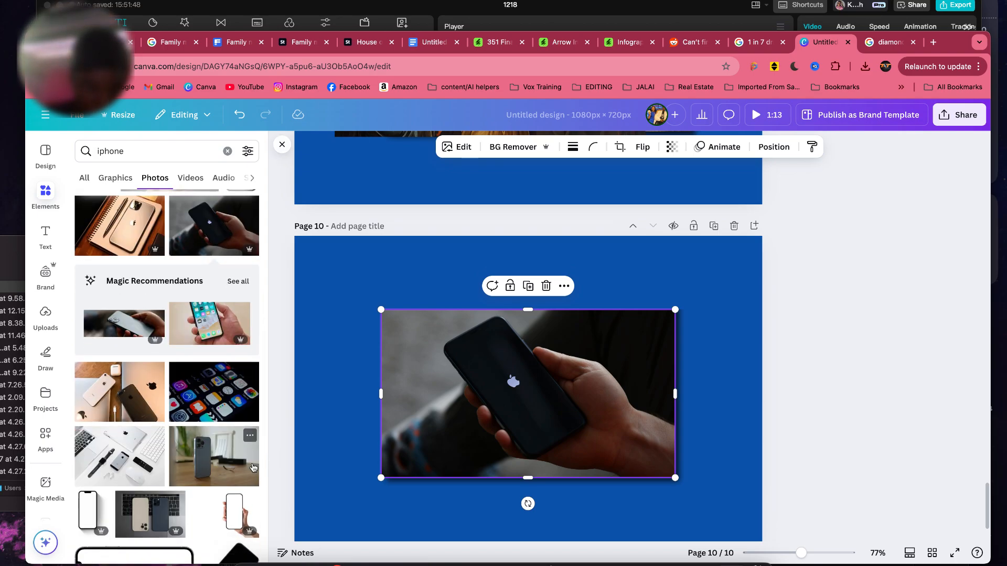
- Search the element photos for "pets" and add the photo of the dog carrying a stick to page 10
scroll(235, 371, "down", 7)
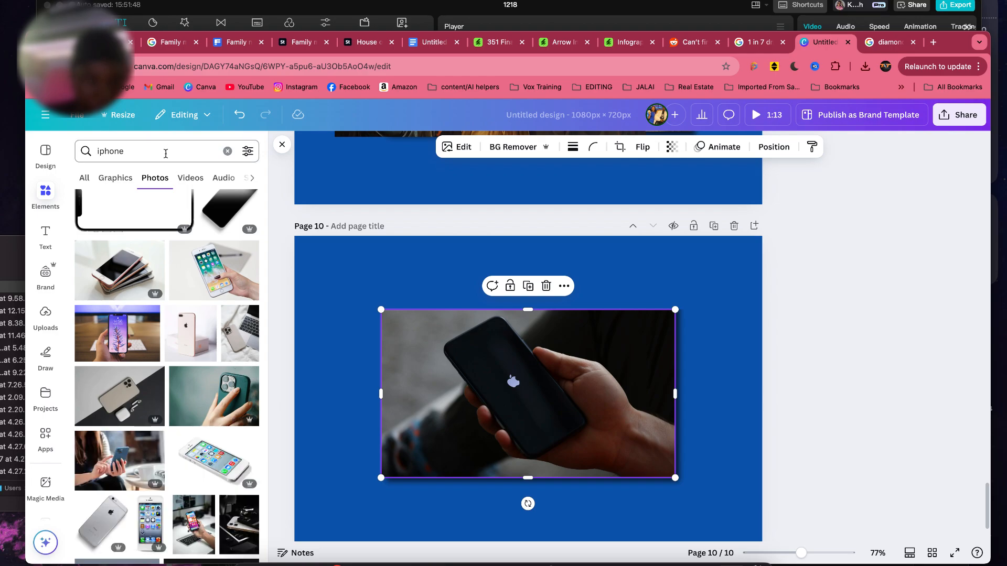
double_click(162, 153)
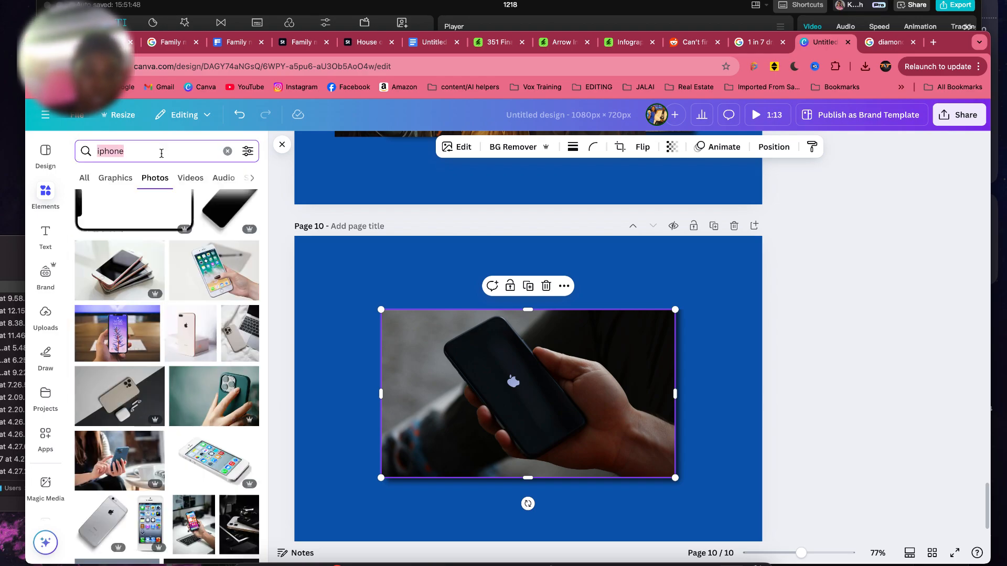
type("pets")
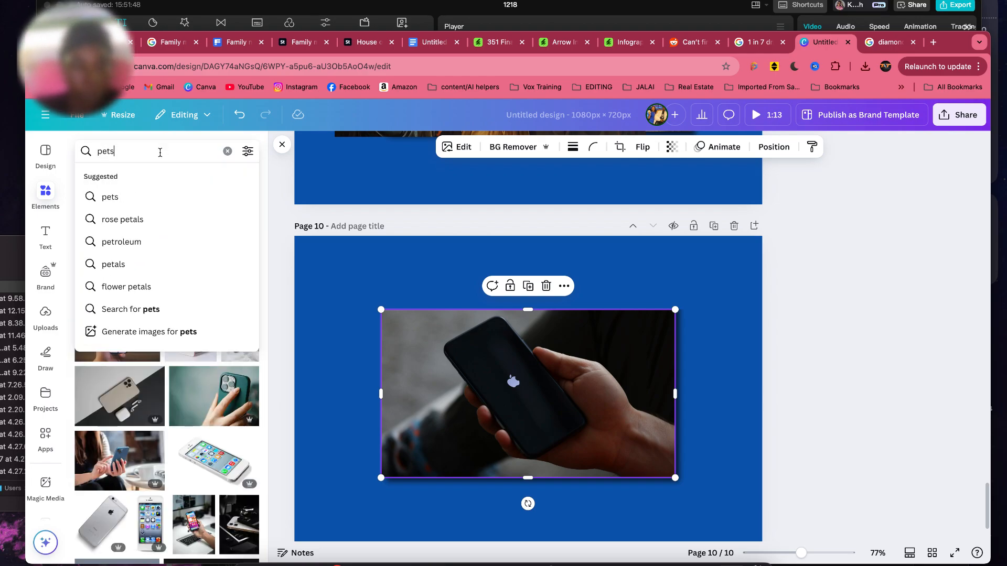
key("Return")
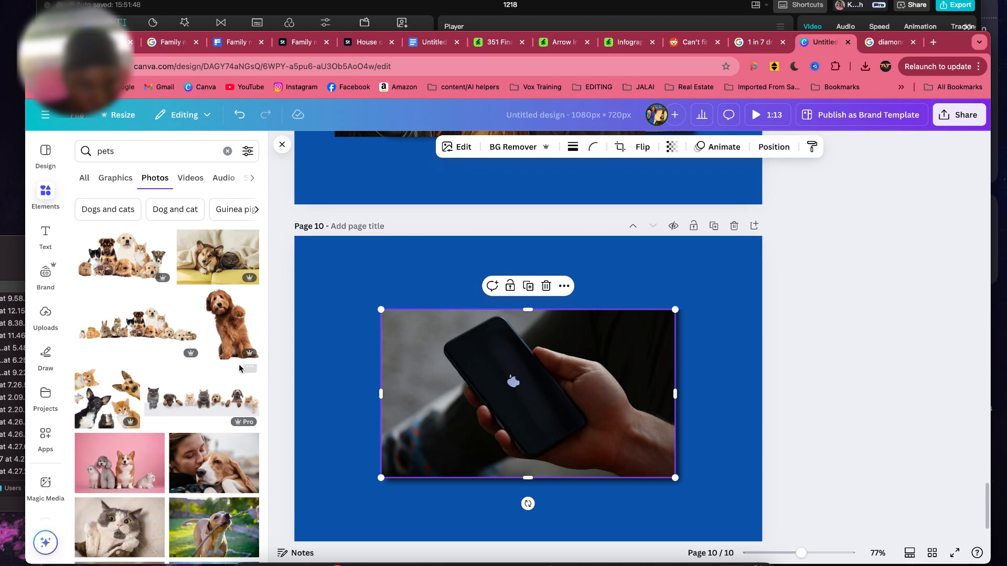
scroll(219, 382, "down", 3)
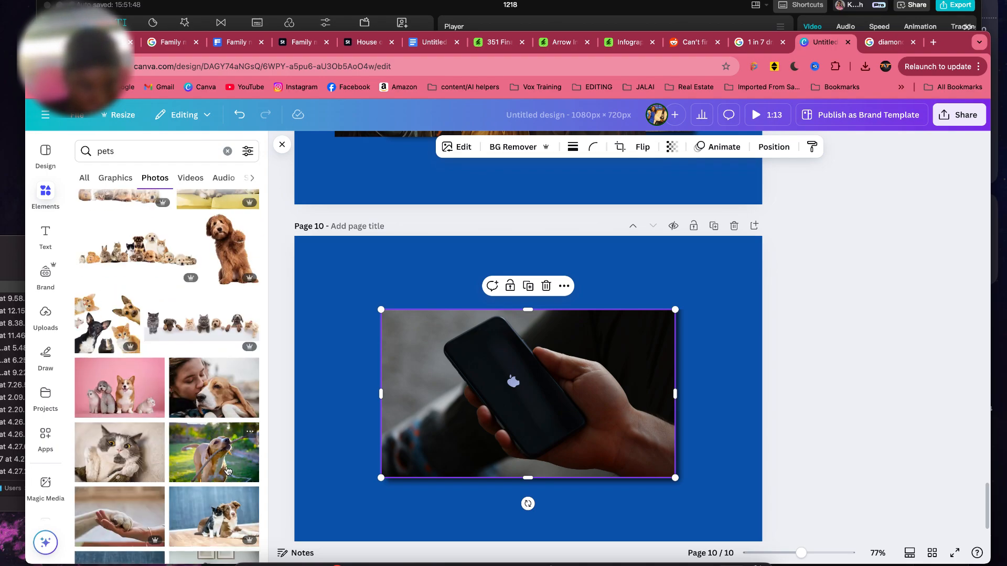
scroll(222, 387, "down", 1)
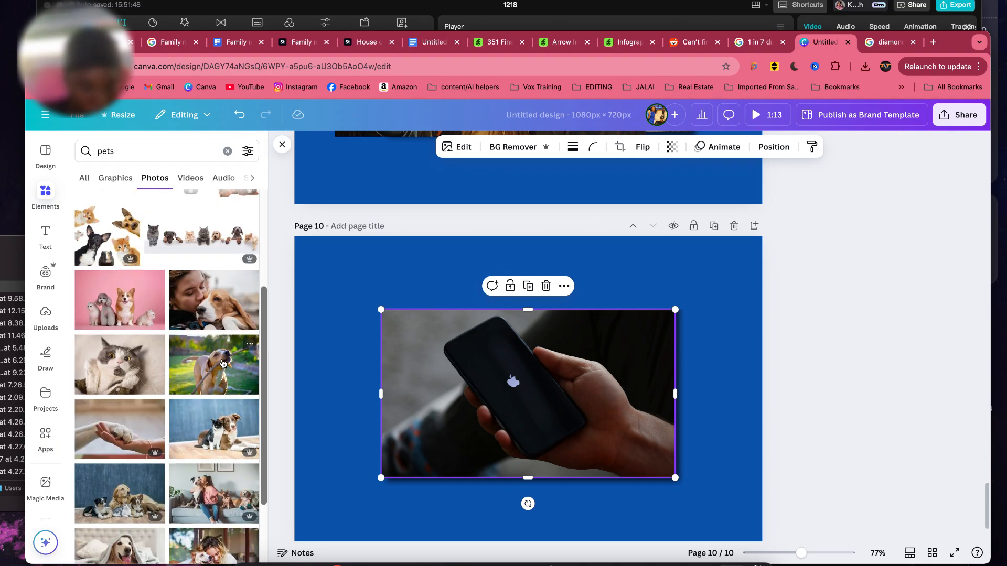
left_click(224, 367)
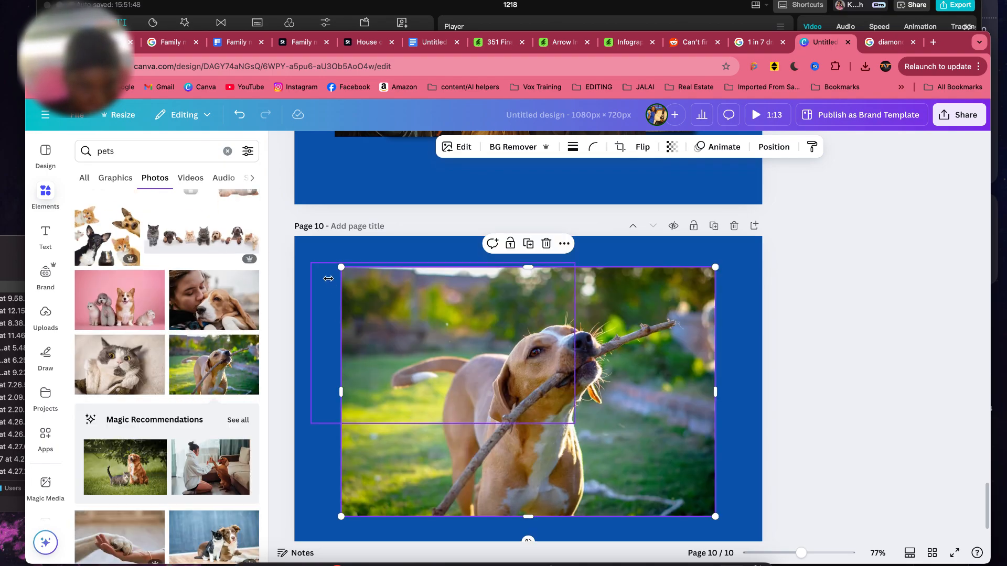
- Resize, move and crop the dog photo on page 10 to cover the iPhone picture
left_click_drag(338, 267, 407, 347)
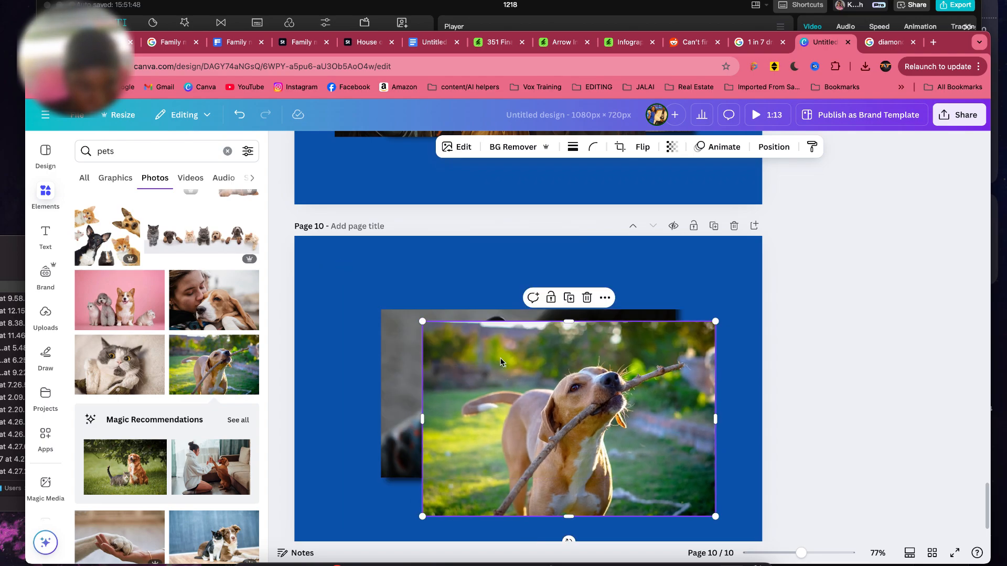
left_click_drag(499, 362, 458, 351)
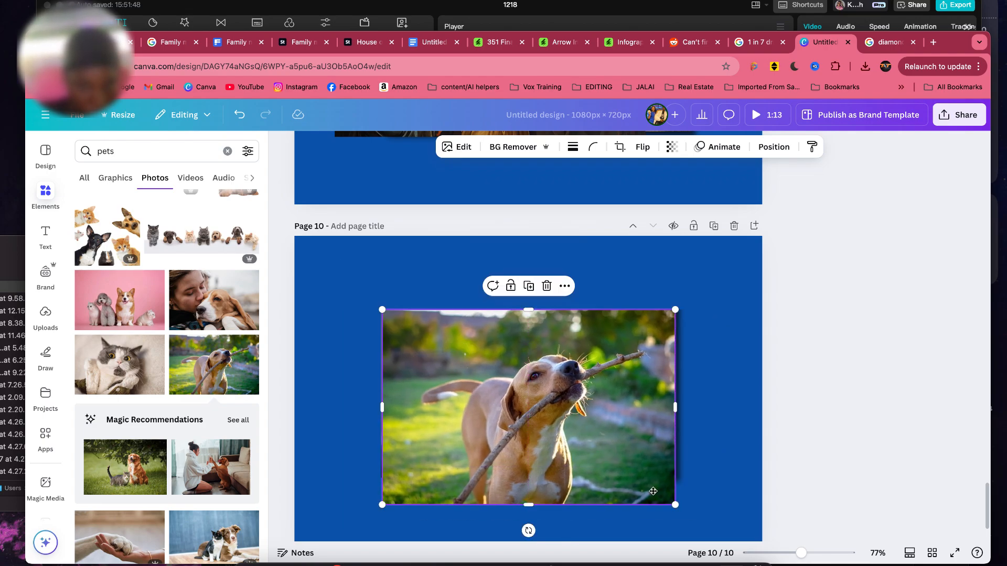
left_click(675, 505)
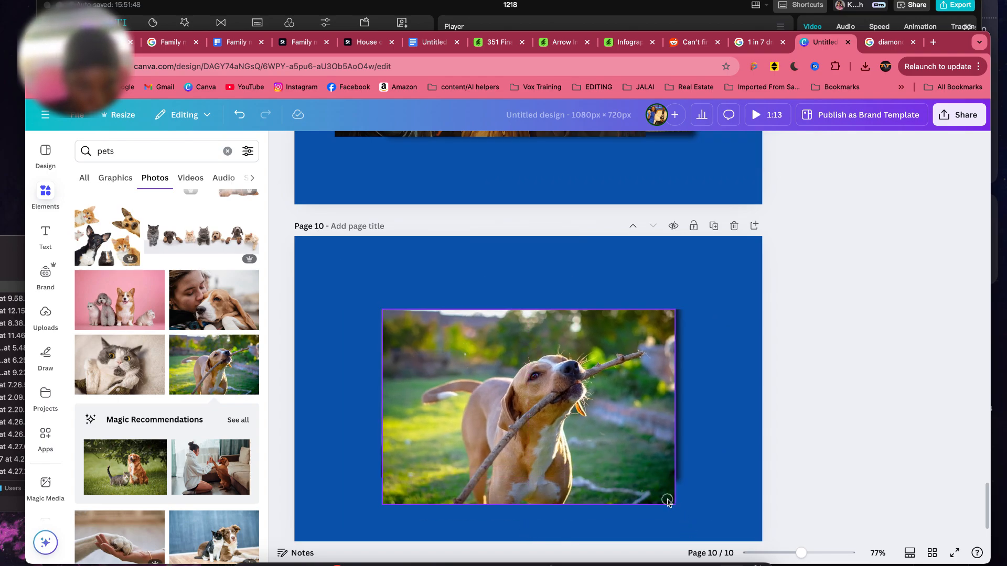
left_click_drag(675, 505, 632, 476)
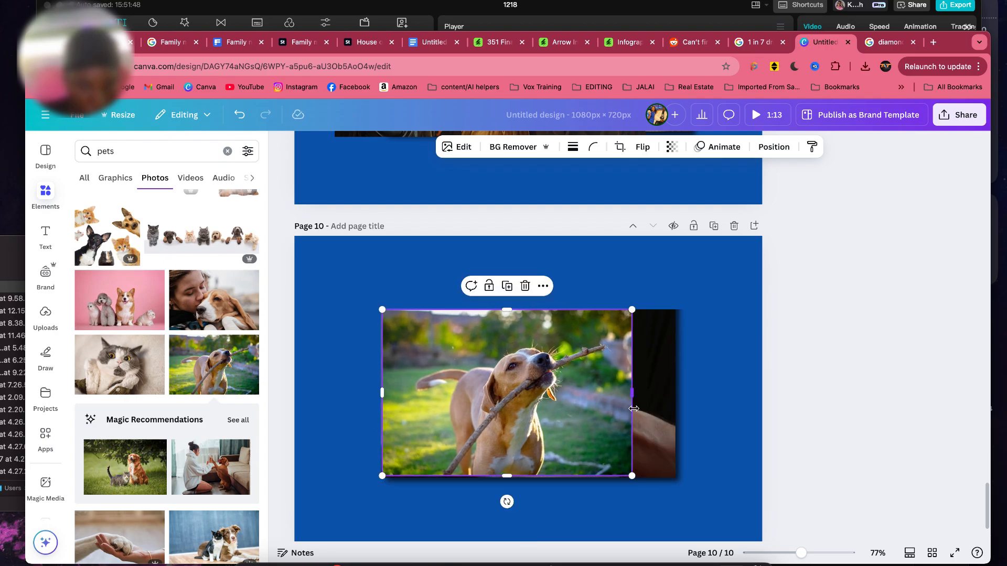
left_click_drag(635, 399, 736, 397)
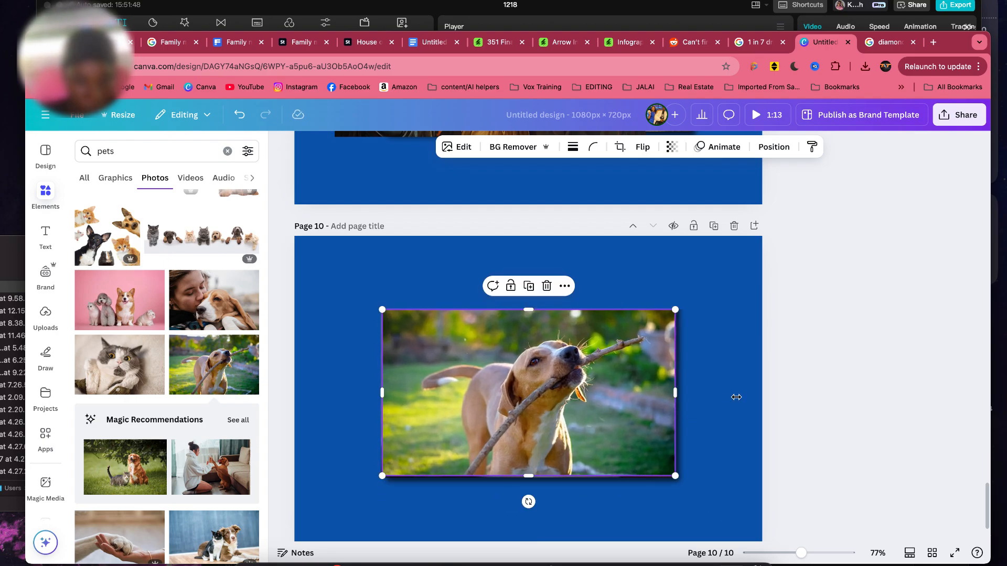
- Check the insured items in the Google Docs script, and bring the house picture to the top of page 10's layers in Canva
left_click(430, 45)
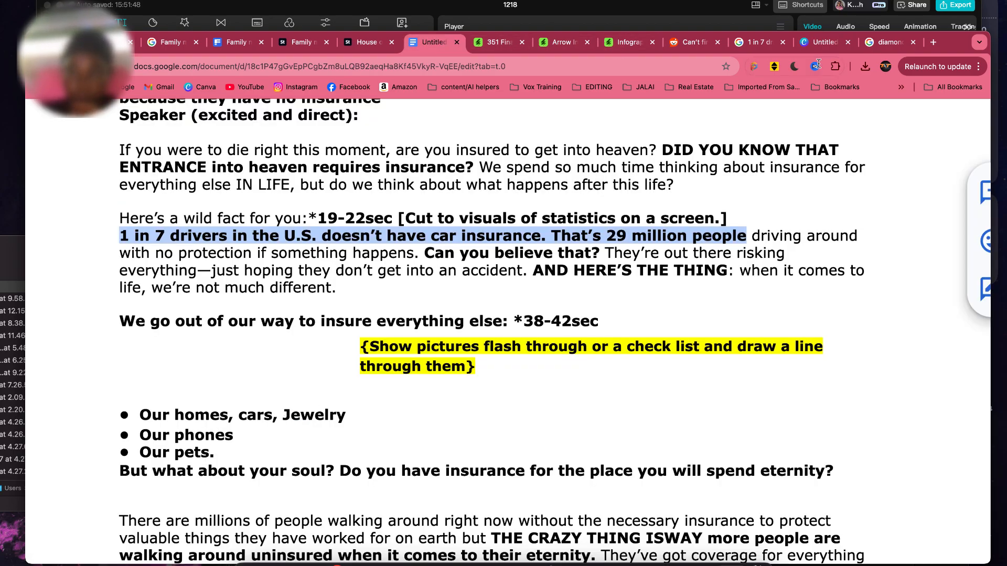
left_click(816, 44)
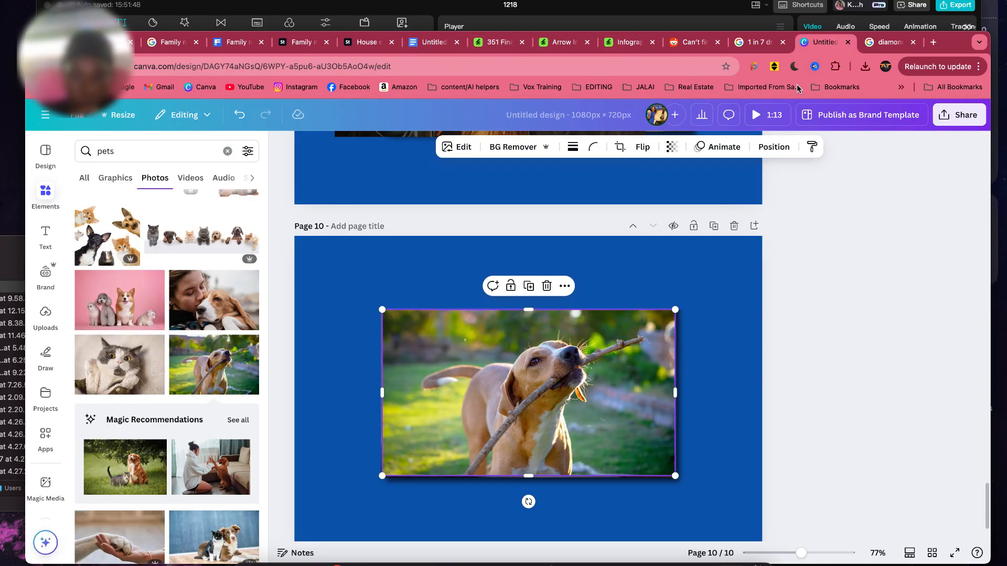
left_click(774, 147)
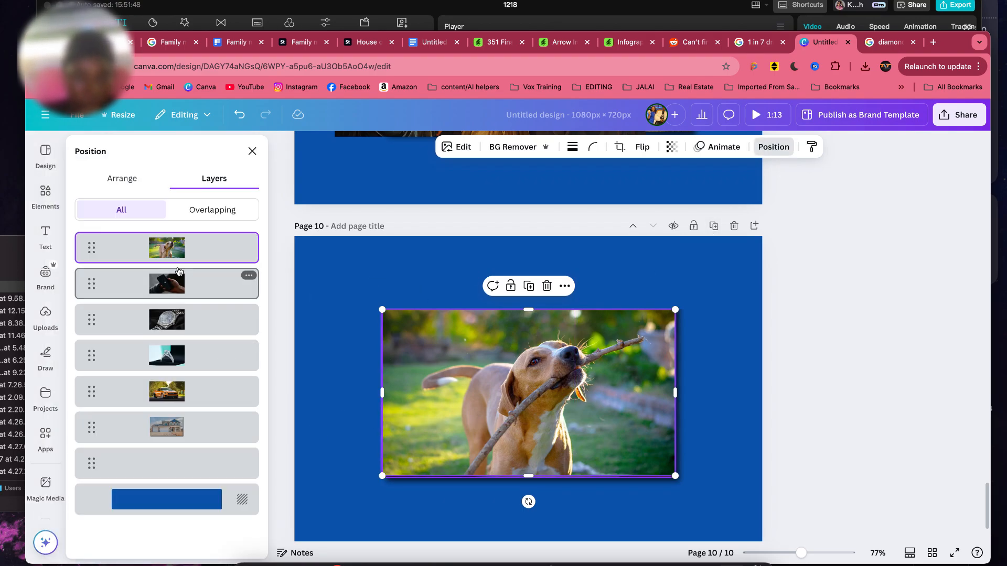
left_click_drag(183, 430, 168, 244)
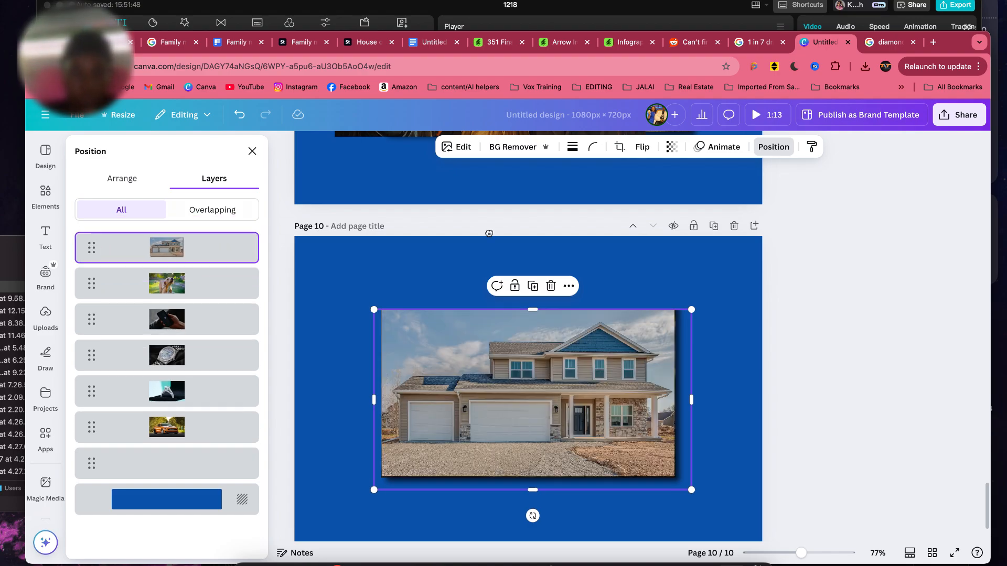
- Download only the current page 10 as a PNG with a transparent background
left_click(962, 117)
left_click(788, 342)
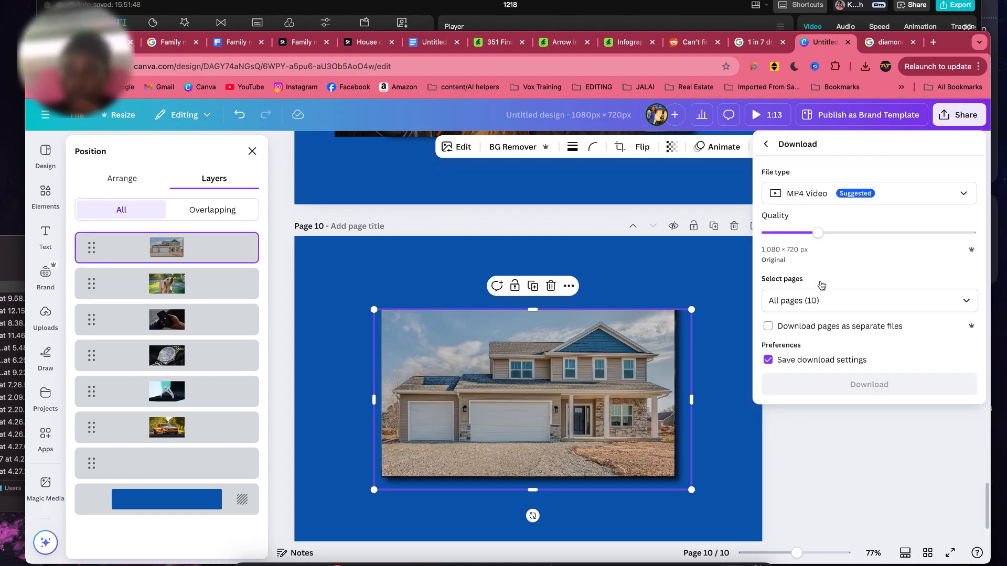
left_click(816, 194)
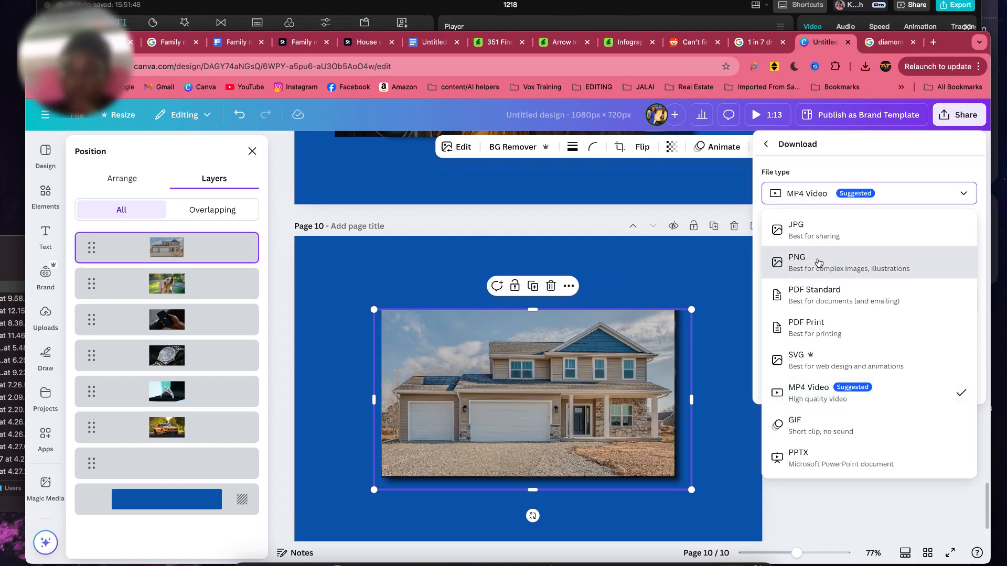
left_click(816, 262)
left_click(804, 350)
left_click(806, 388)
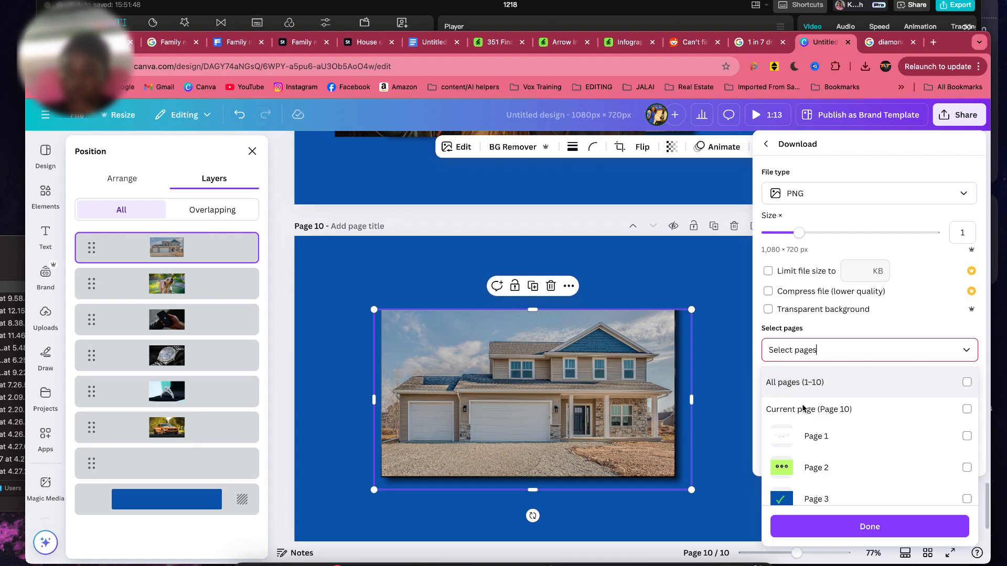
left_click(781, 408)
left_click(803, 537)
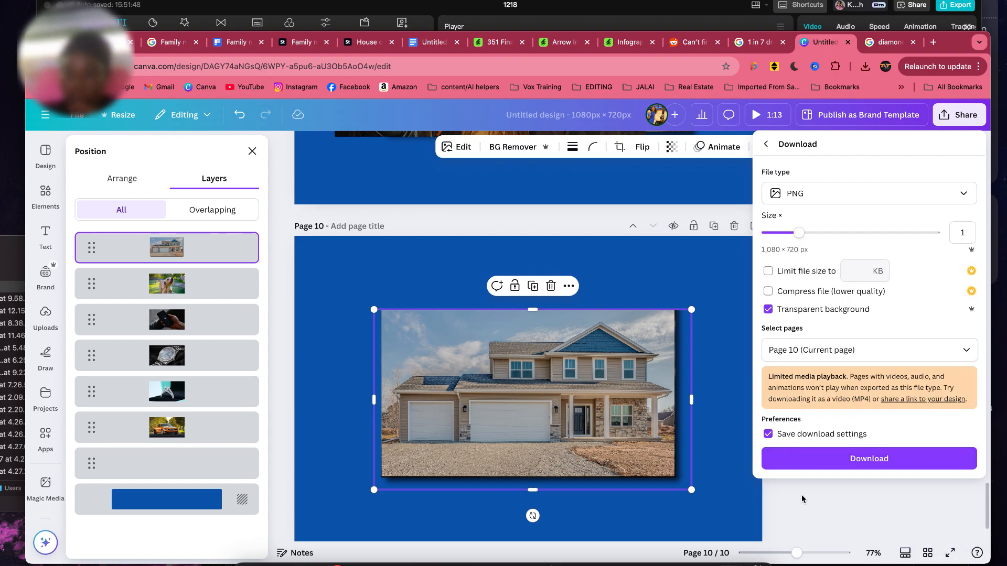
left_click(804, 461)
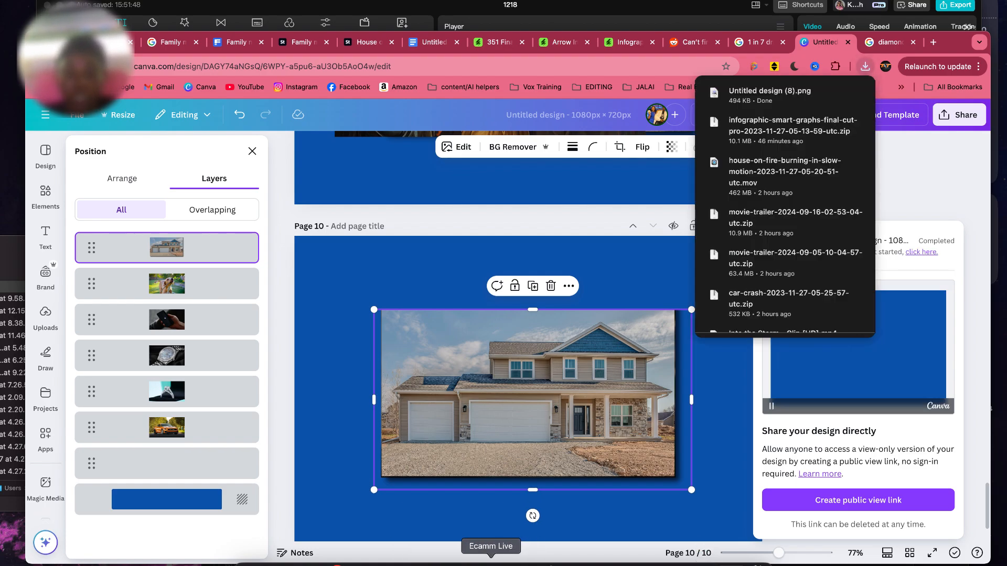
right_click(491, 562)
key("Escape")
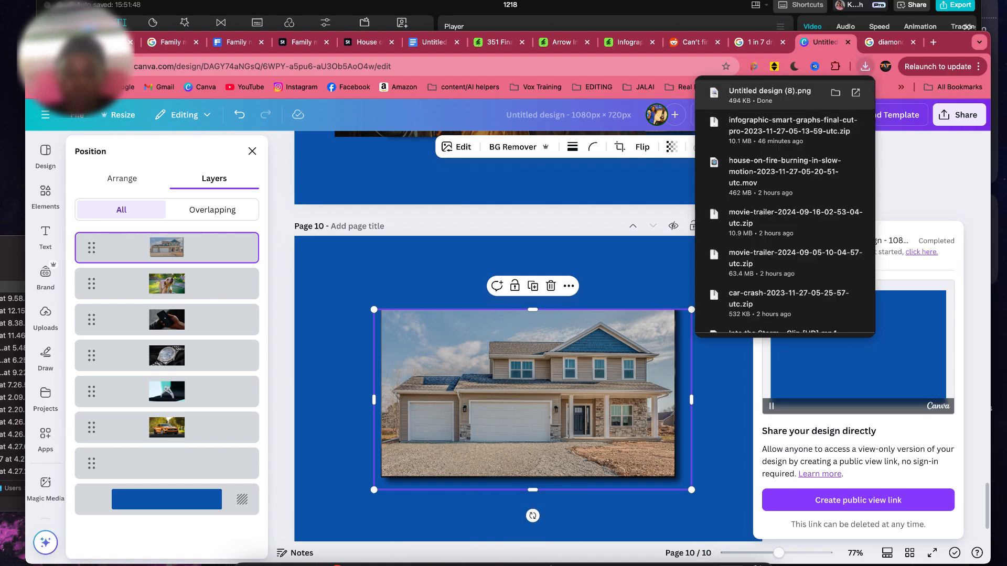